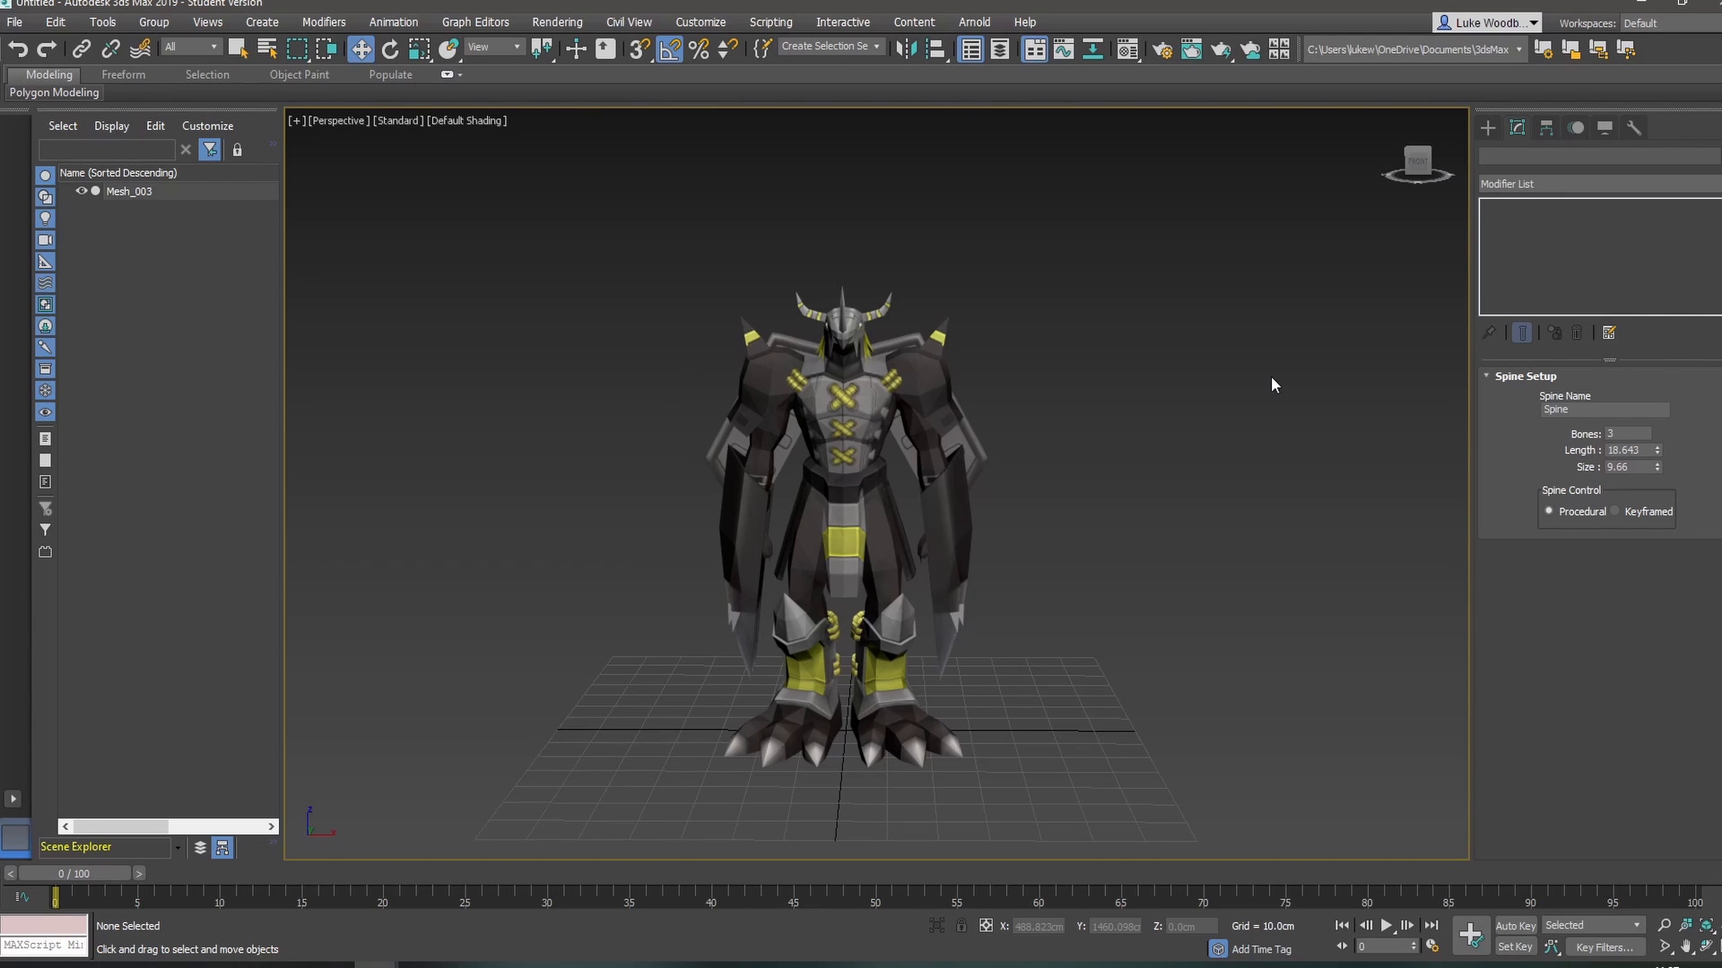
- Create a CATParent helper on the grid at the character's feet
{"action": "left_click", "coordinate": [1488, 128]}
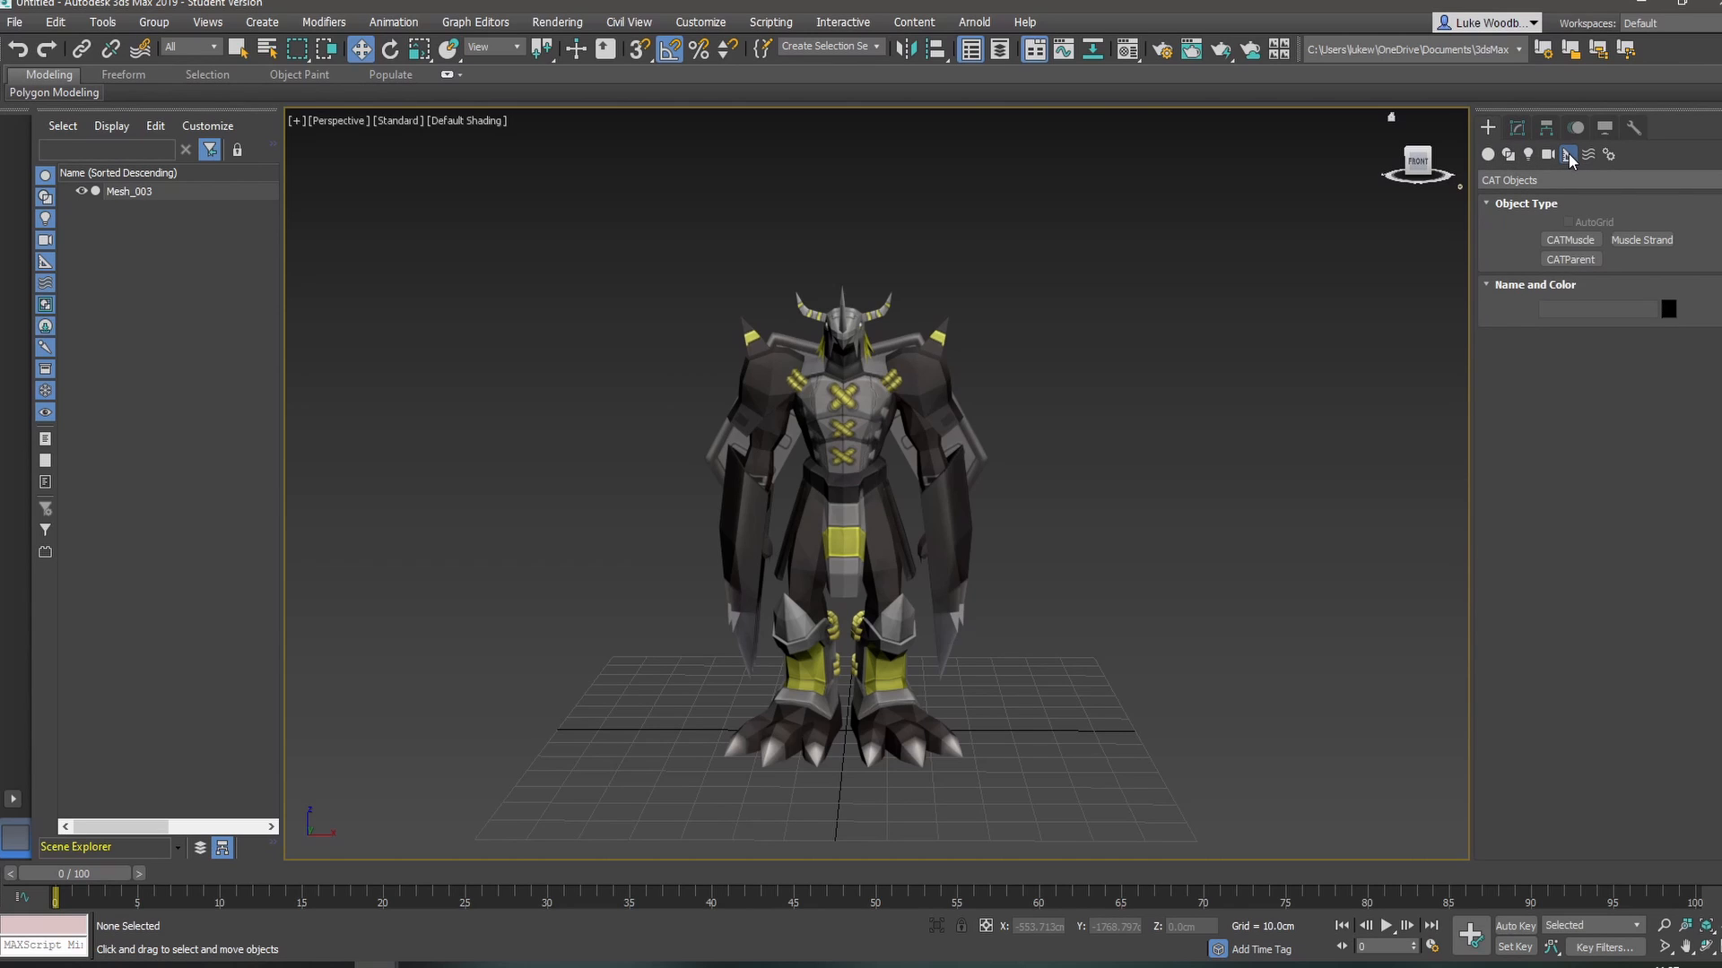
{"action": "left_click", "coordinate": [1560, 181]}
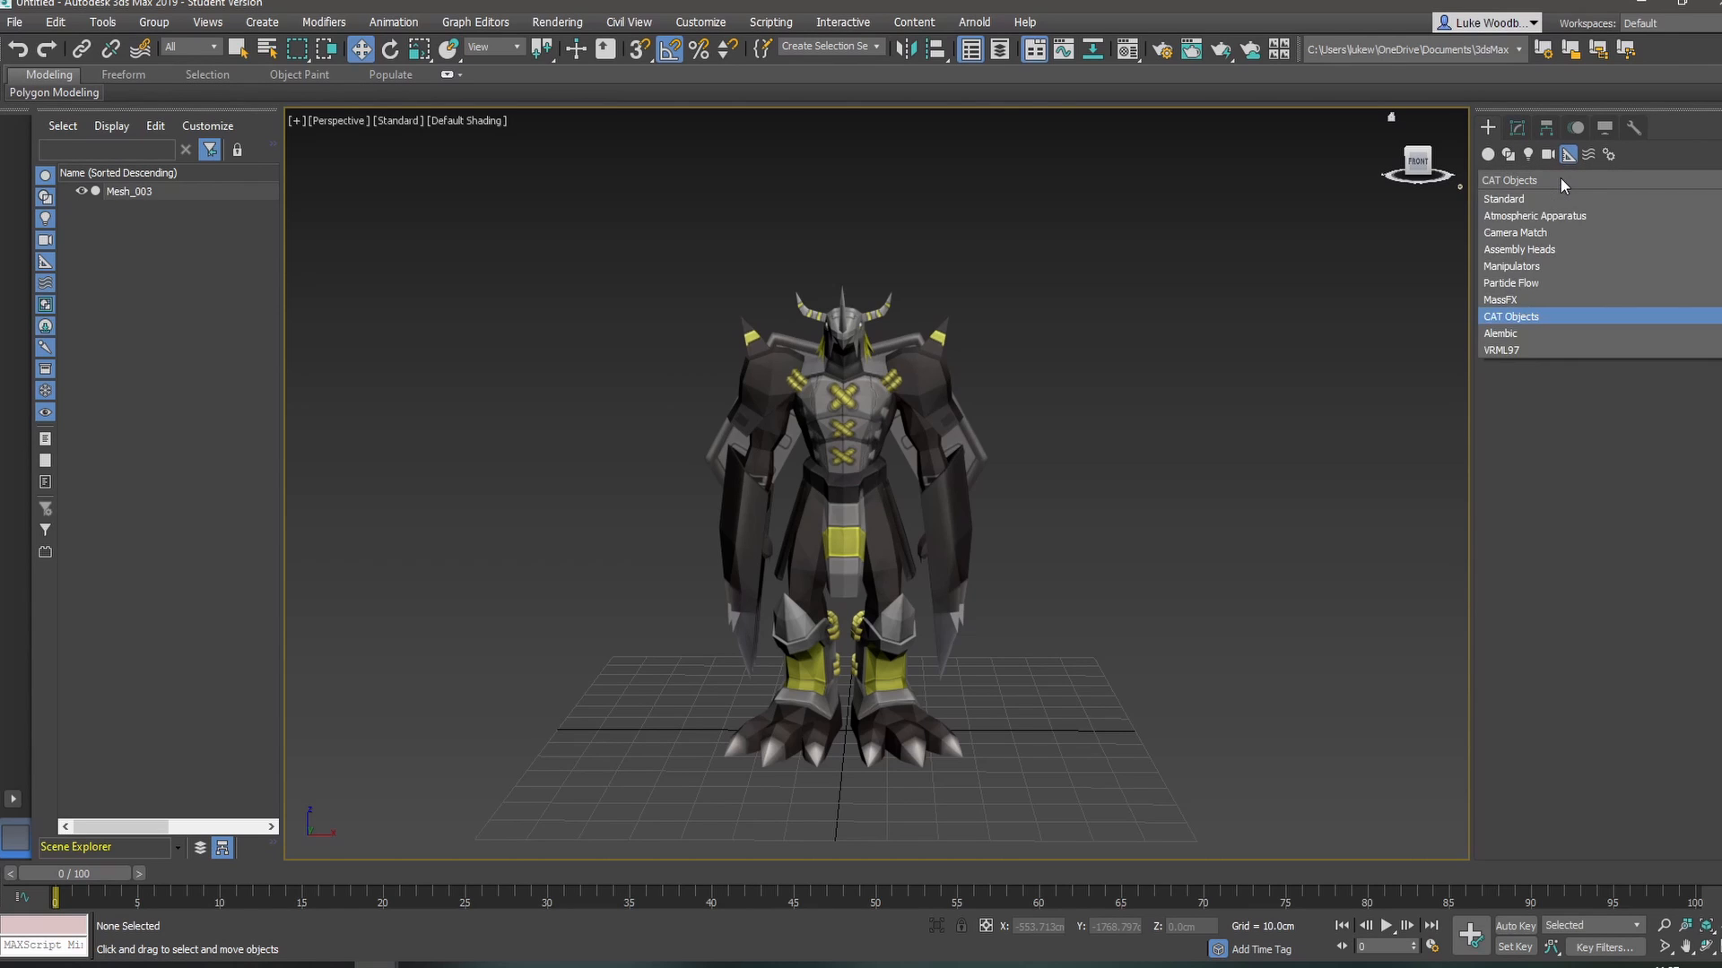
{"action": "left_click", "coordinate": [1524, 316]}
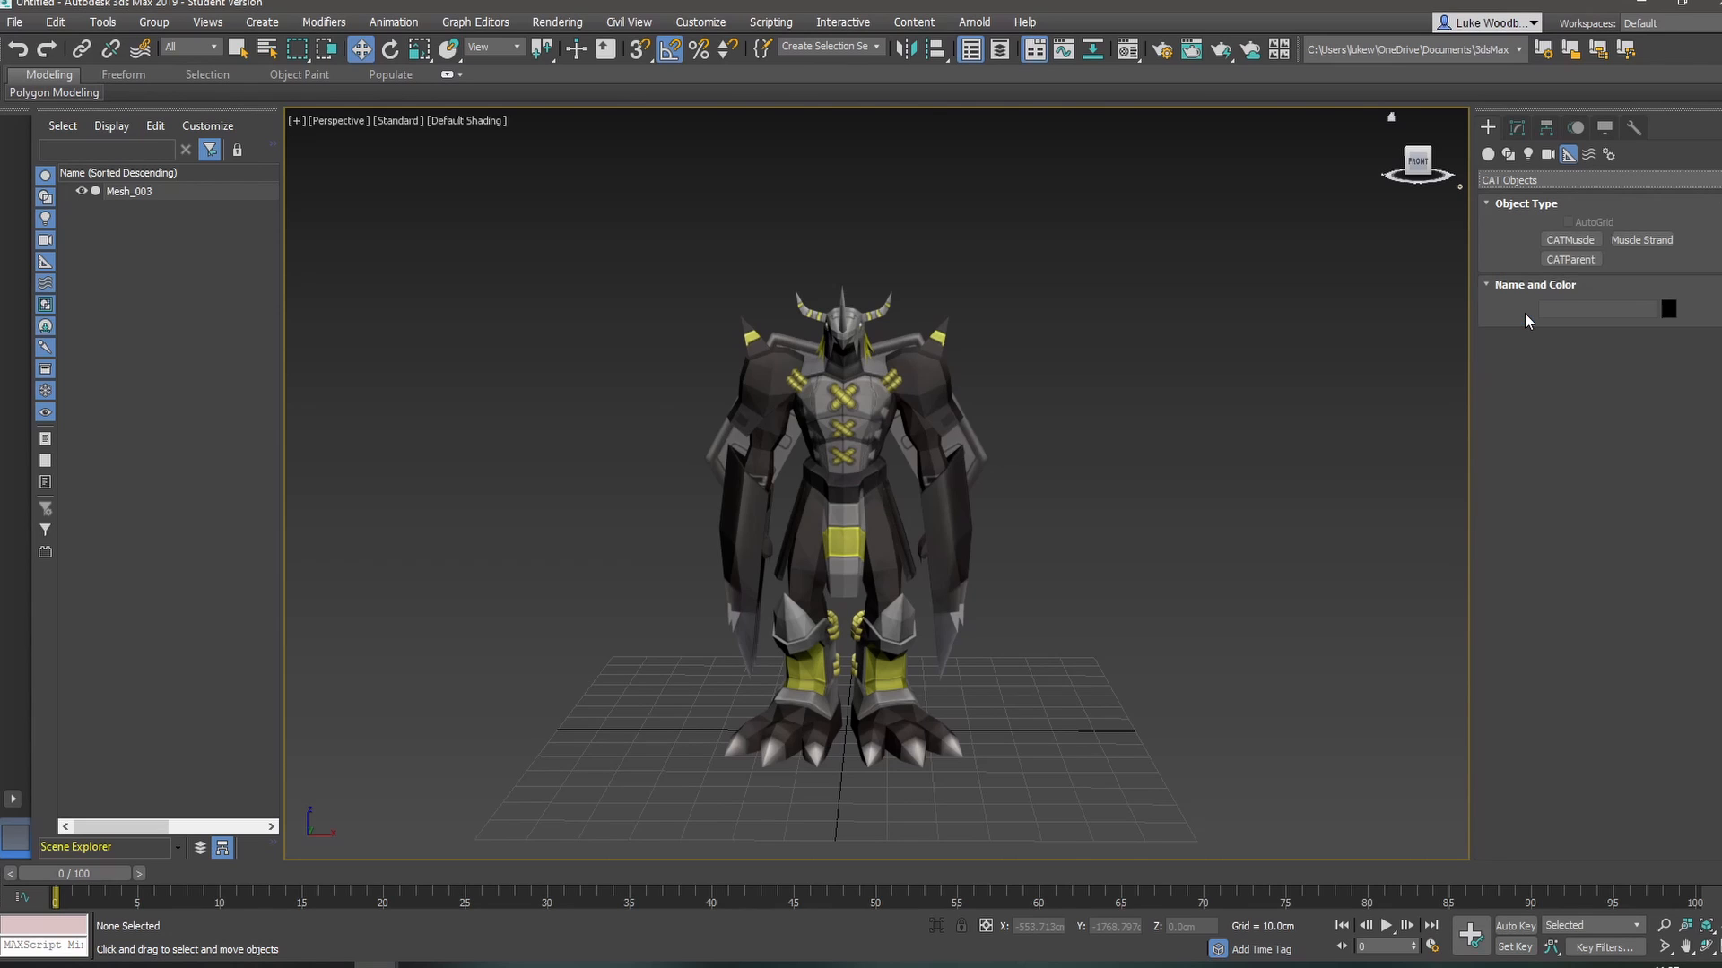
{"action": "left_click", "coordinate": [1579, 260]}
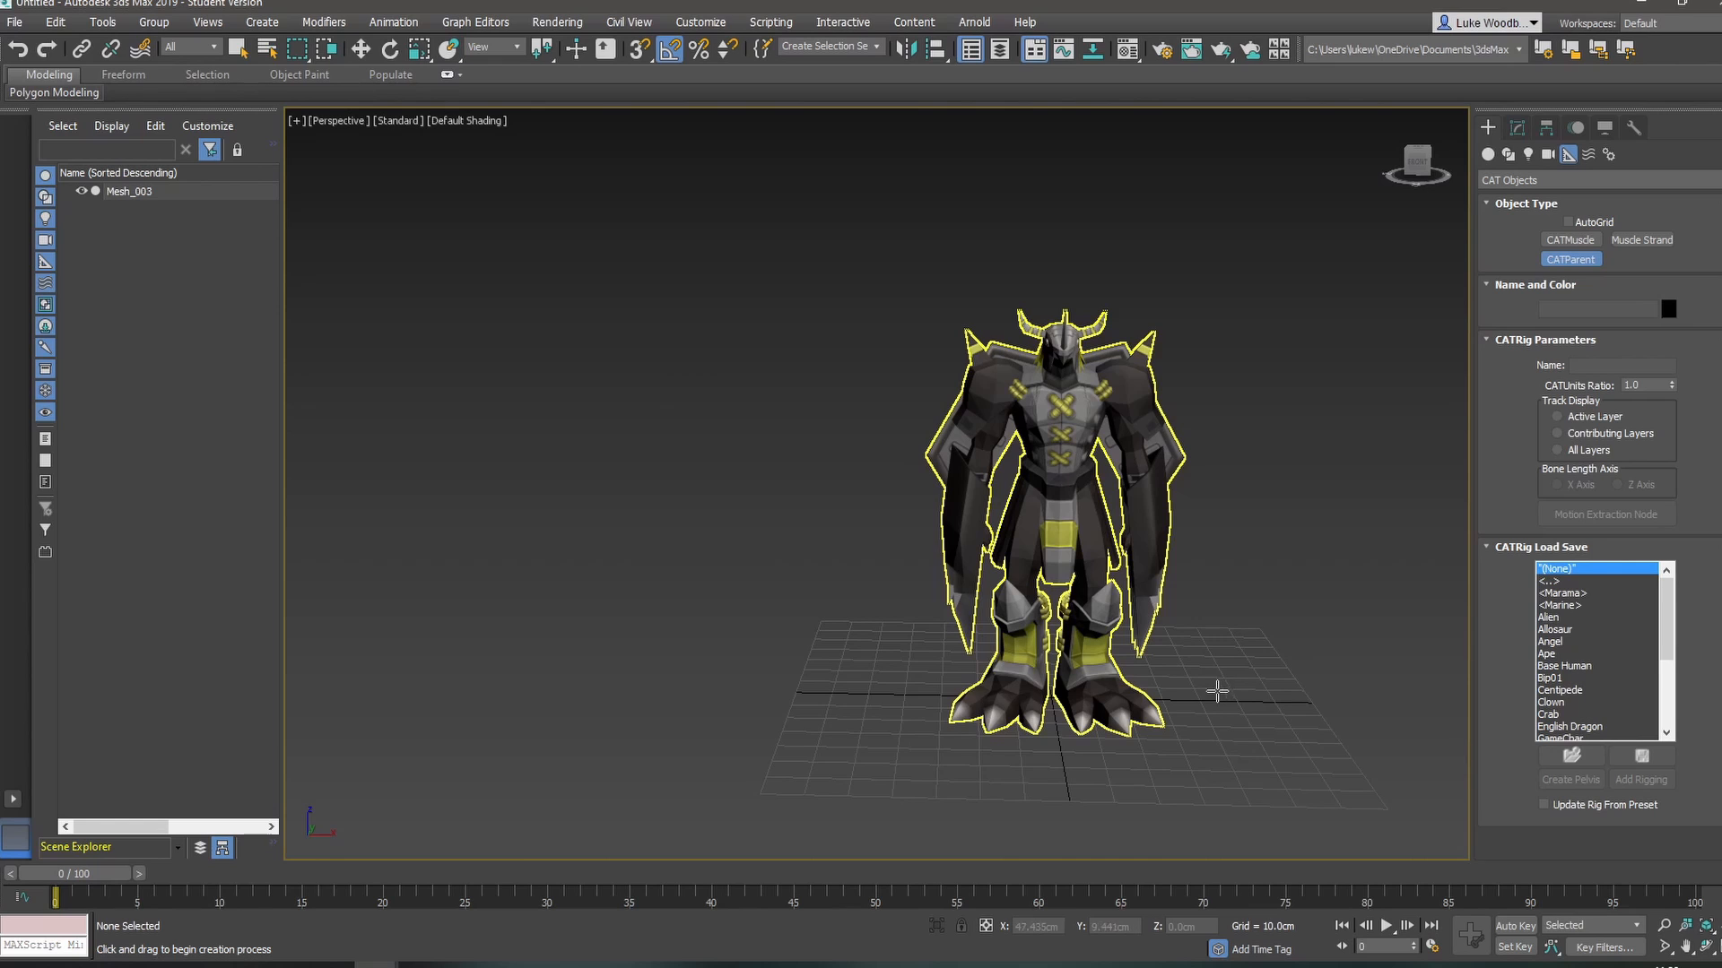
{"action": "left_click_drag", "start_coordinate": [1050, 696], "coordinate": [1569, 809]}
{"action": "right_click", "coordinate": [1257, 747]}
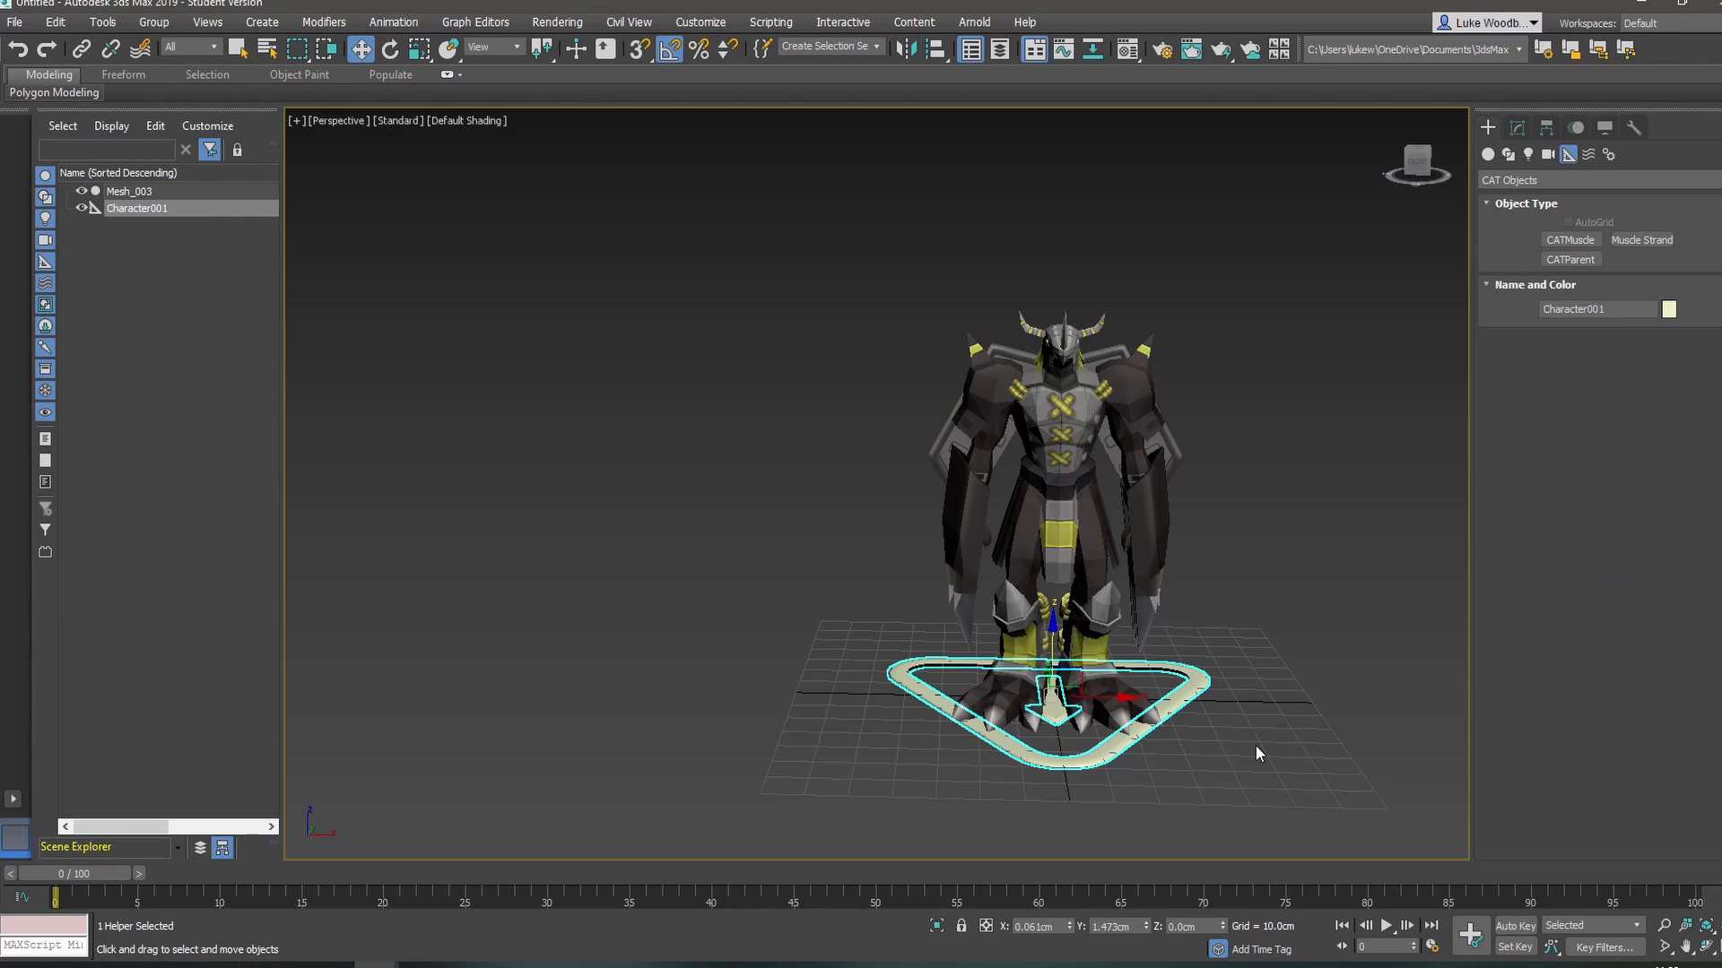
- Scale up the CATParent and move it along Y to about -4.25 cm so it sits beneath the character
{"action": "key", "text": "r"}
{"action": "left_click_drag", "start_coordinate": [1069, 692], "coordinate": [1107, 650]}
{"action": "middle_click_drag", "start_coordinate": [1194, 704], "coordinate": [1045, 699], "text": "alt"}
{"action": "key", "text": "w"}
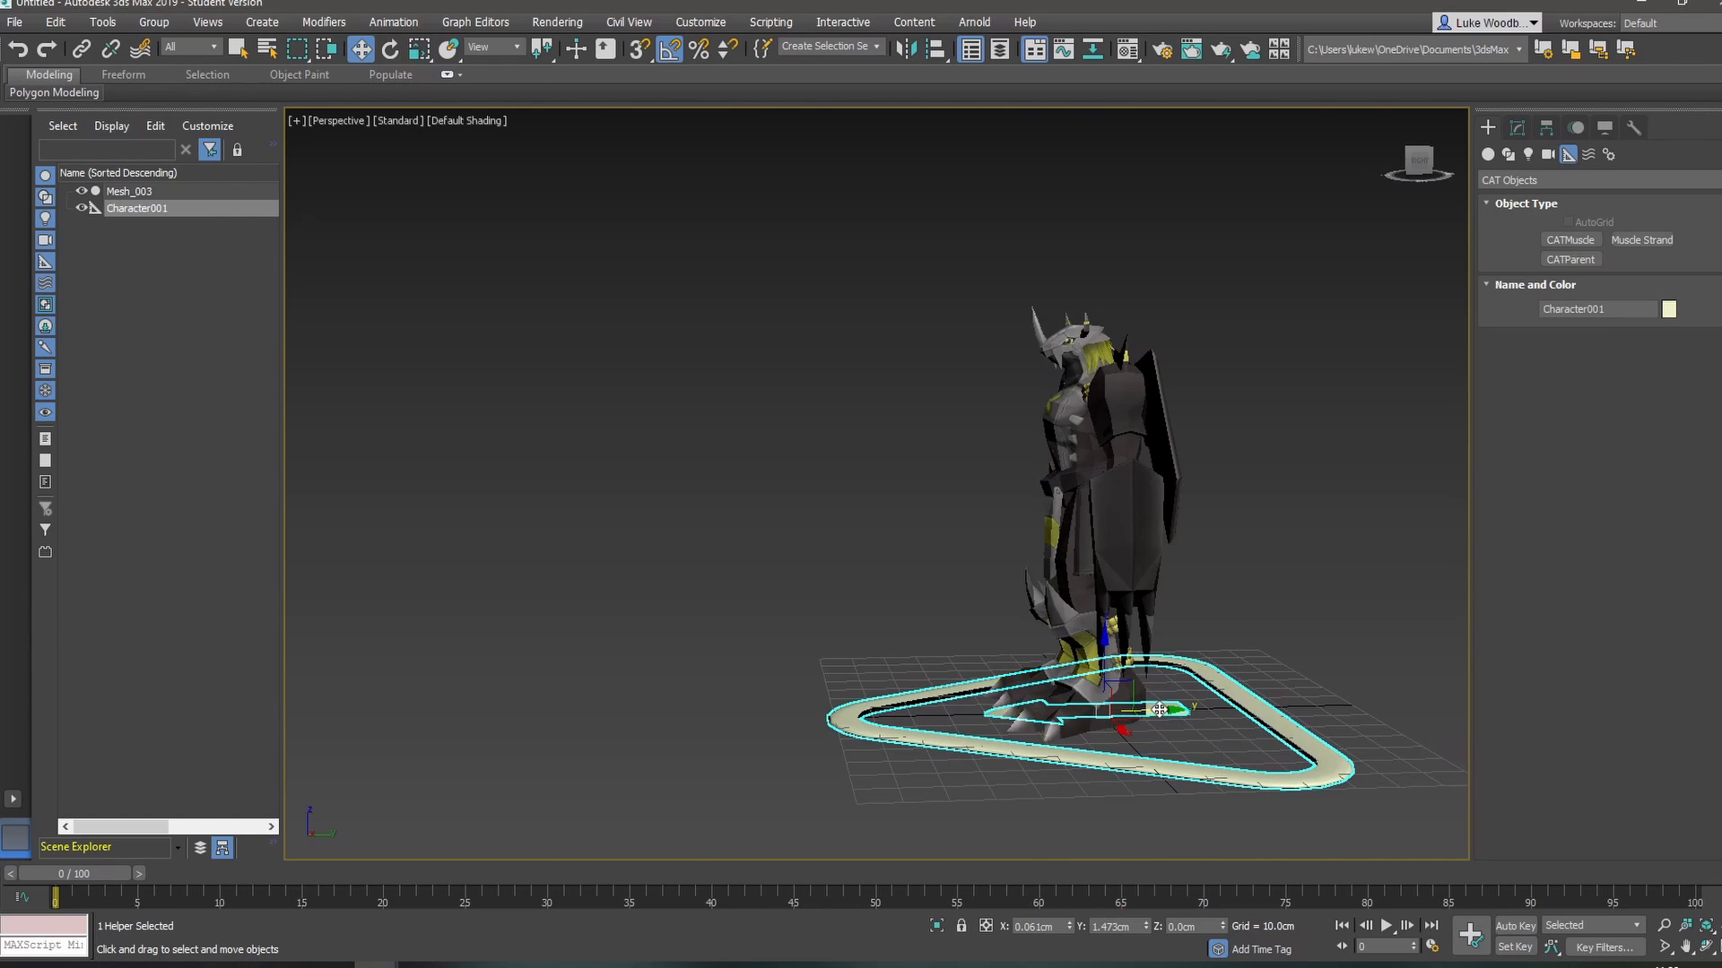
{"action": "left_click_drag", "start_coordinate": [1159, 709], "coordinate": [1134, 708]}
{"action": "middle_click_drag", "start_coordinate": [1032, 707], "coordinate": [1154, 705], "text": "alt"}
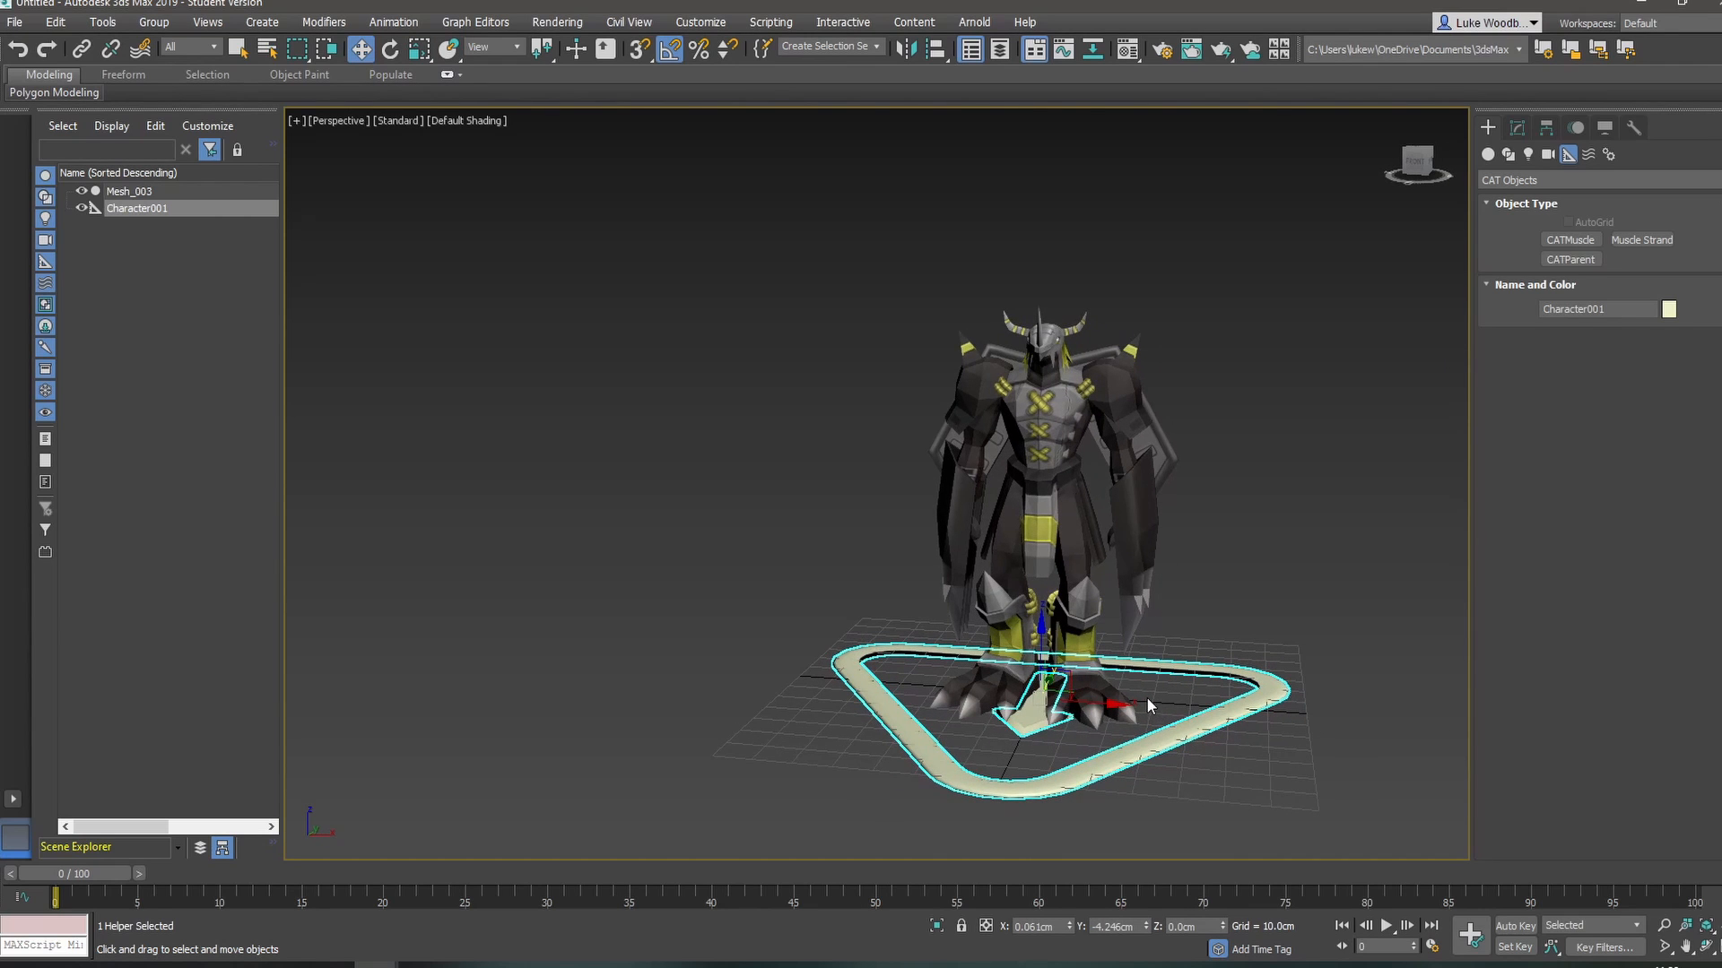
{"action": "middle_click_drag", "start_coordinate": [1011, 754], "coordinate": [1024, 755], "text": "alt"}
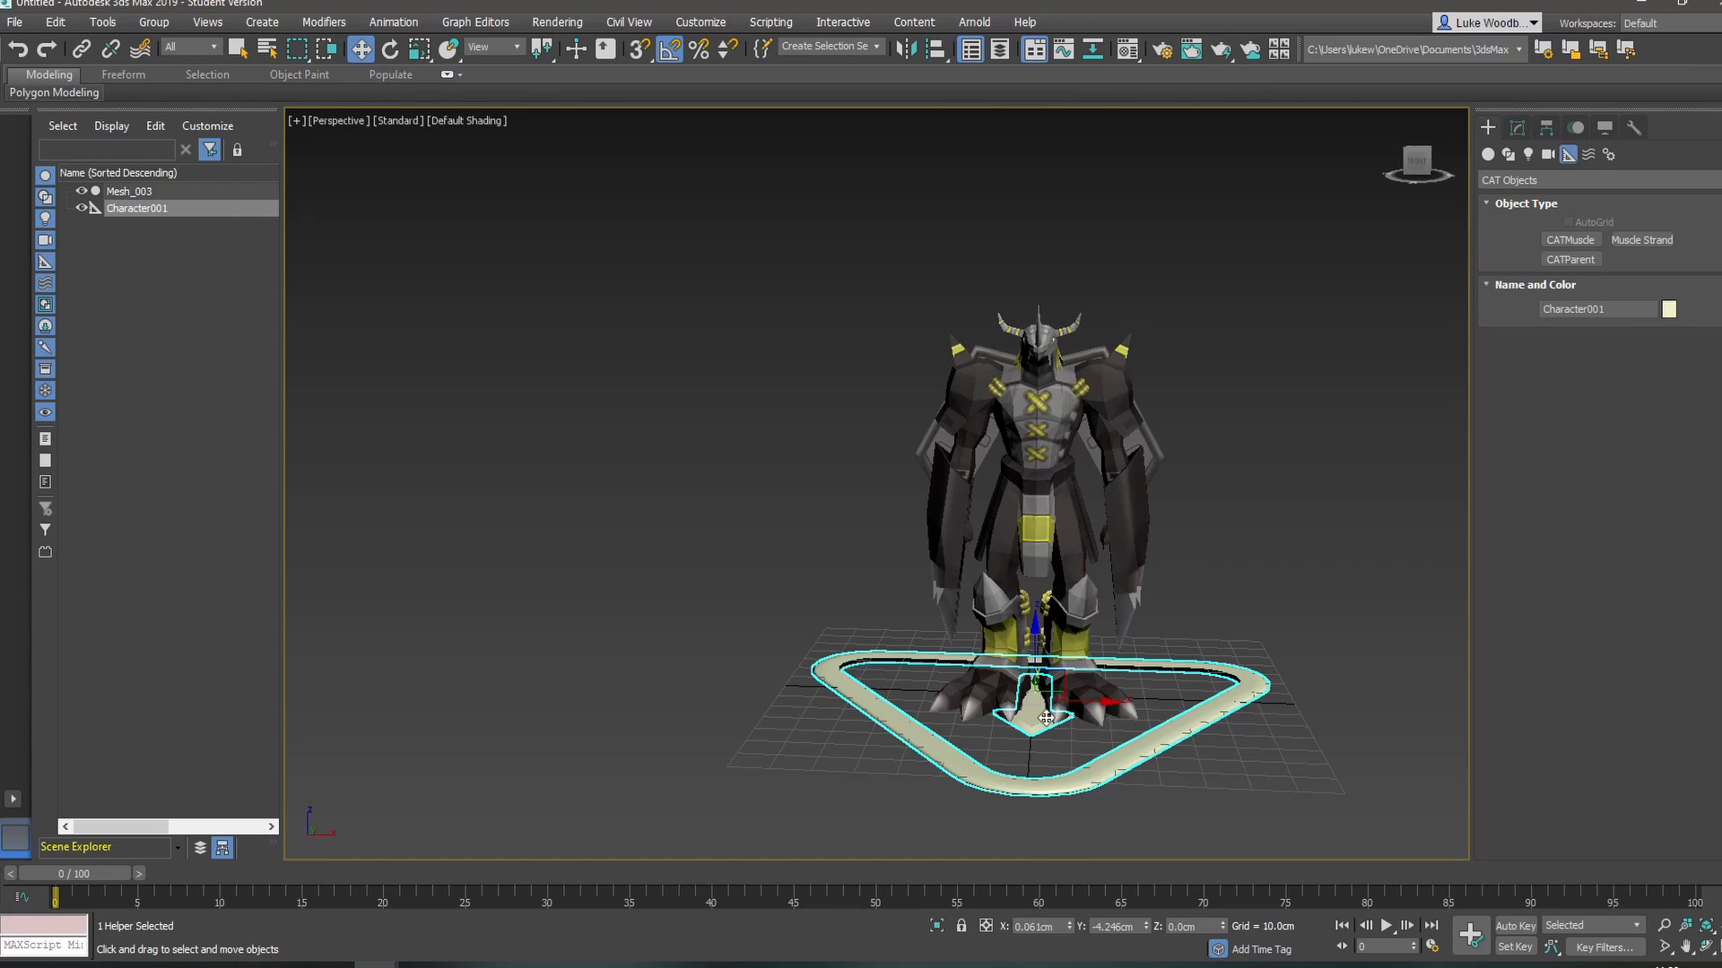
- Name the CAT rig BWGreymon
{"action": "left_click", "coordinate": [1516, 131]}
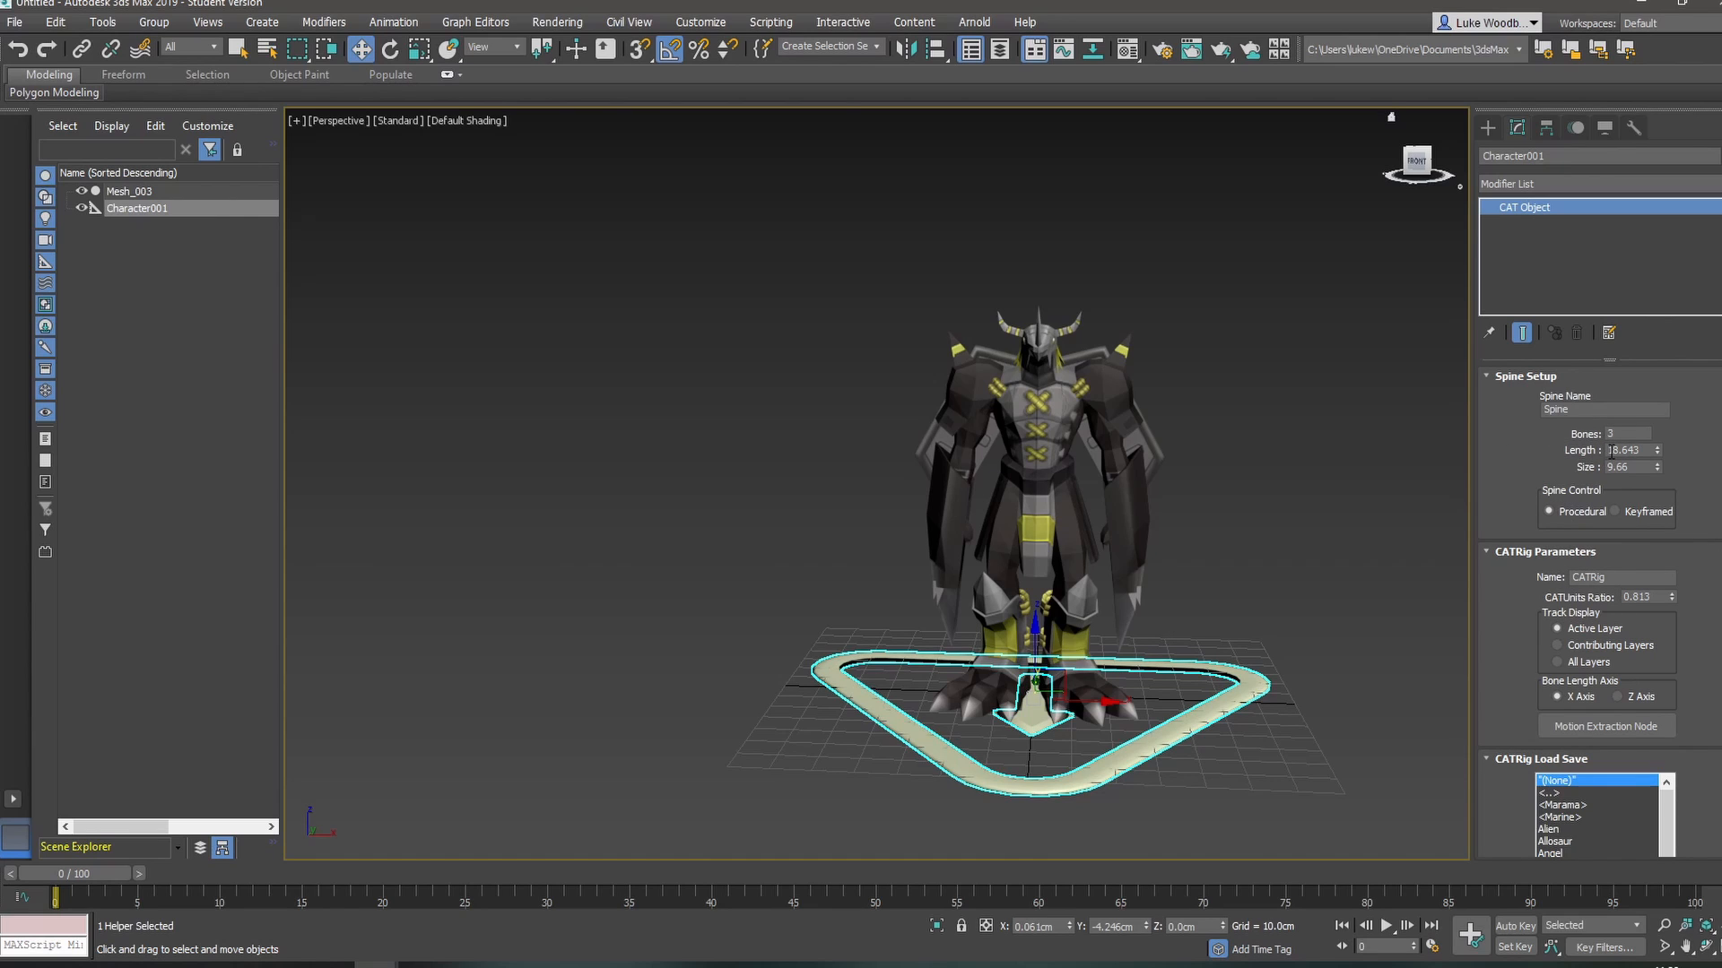
{"action": "double_click", "coordinate": [1619, 578]}
{"action": "type", "text": "BWGreymon"}
{"action": "key", "text": "Return"}
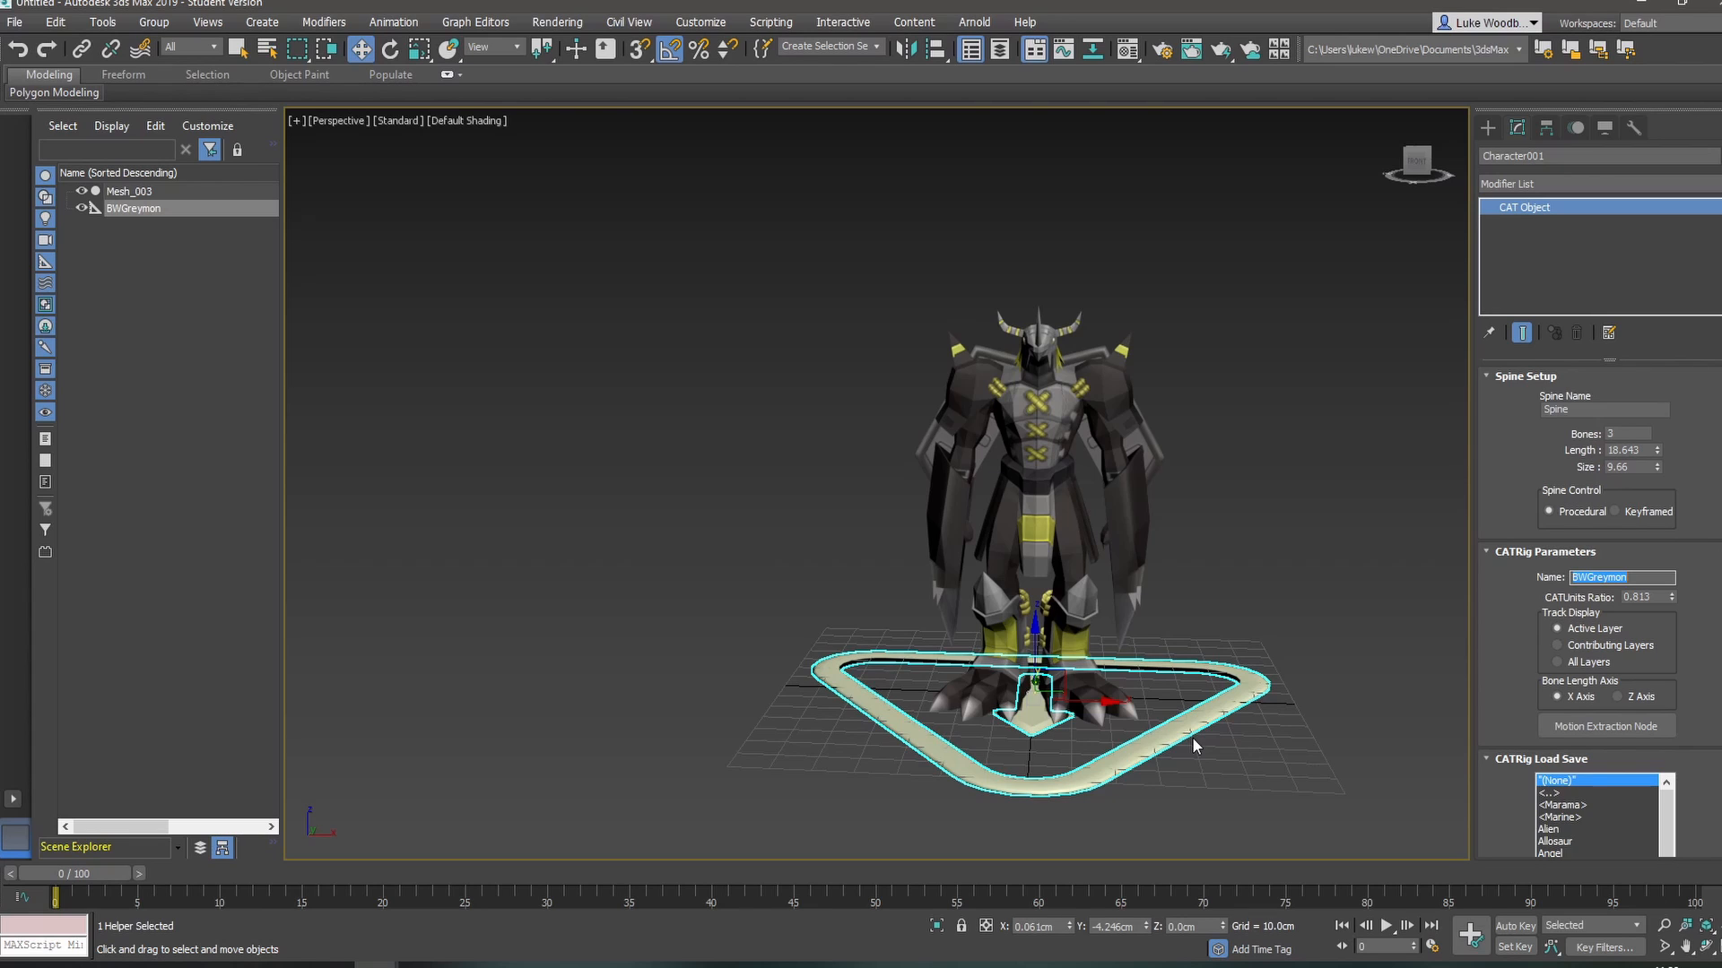
- Make the character mesh see-through so that rig bones can be seen inside it
{"action": "scroll", "coordinate": [1694, 701], "scroll_direction": "down", "scroll_amount": 3}
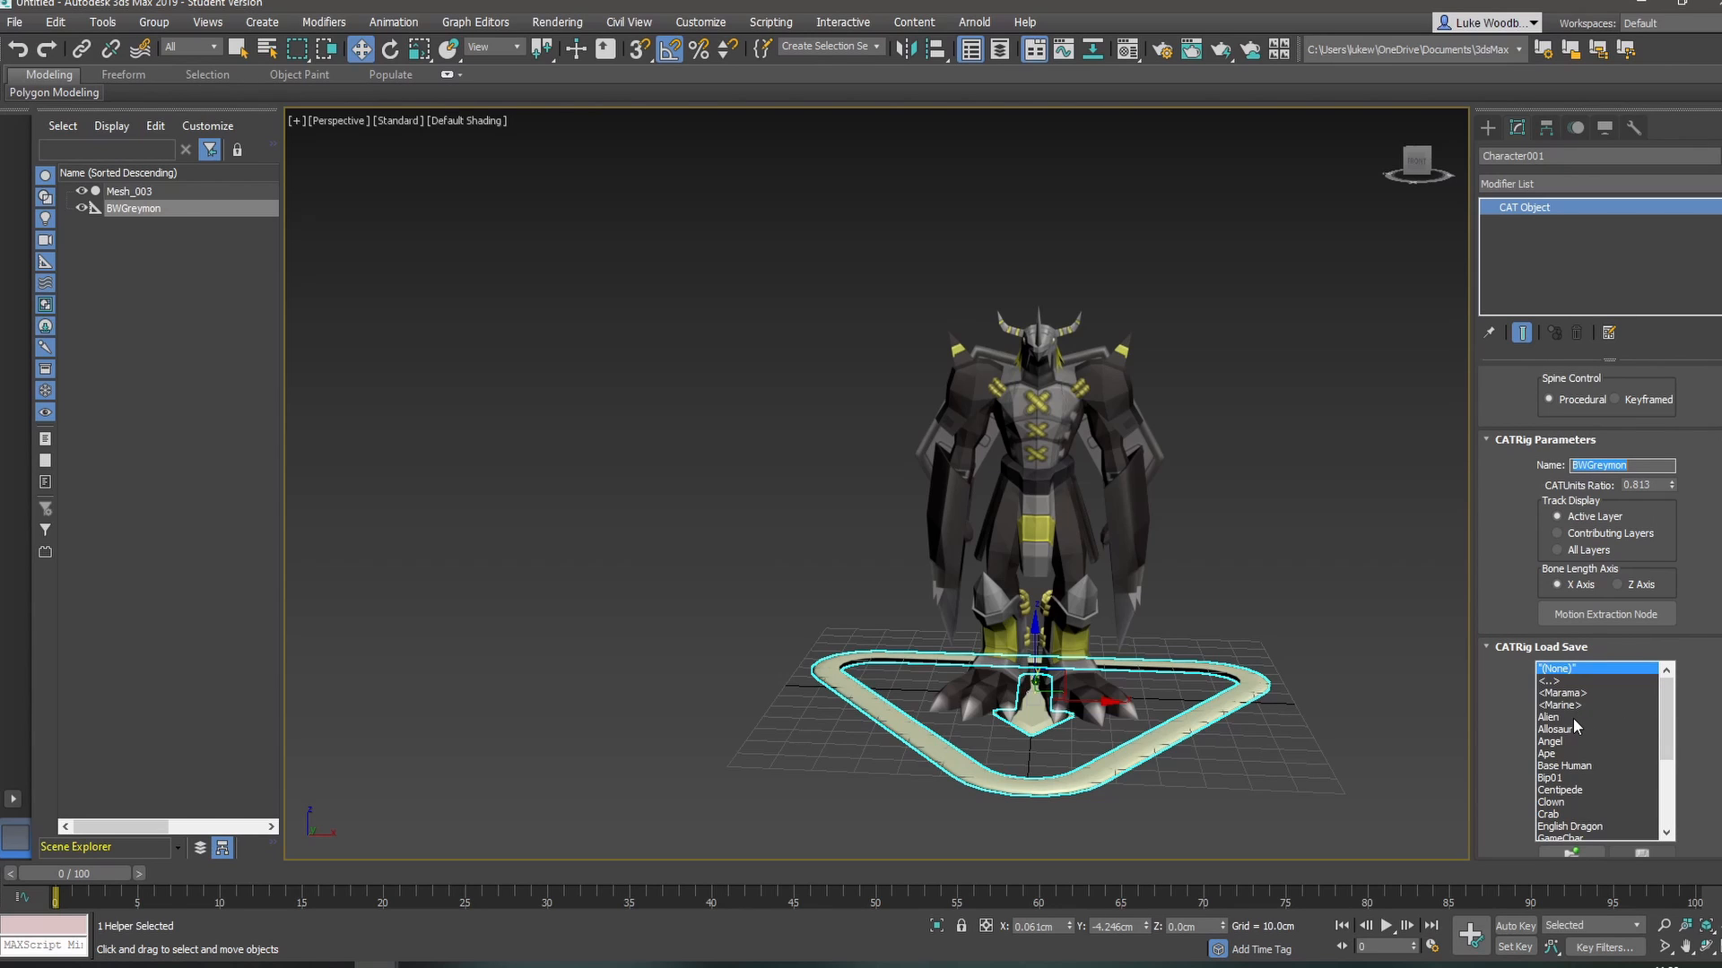
{"action": "scroll", "coordinate": [1575, 726], "scroll_direction": "down", "scroll_amount": 4}
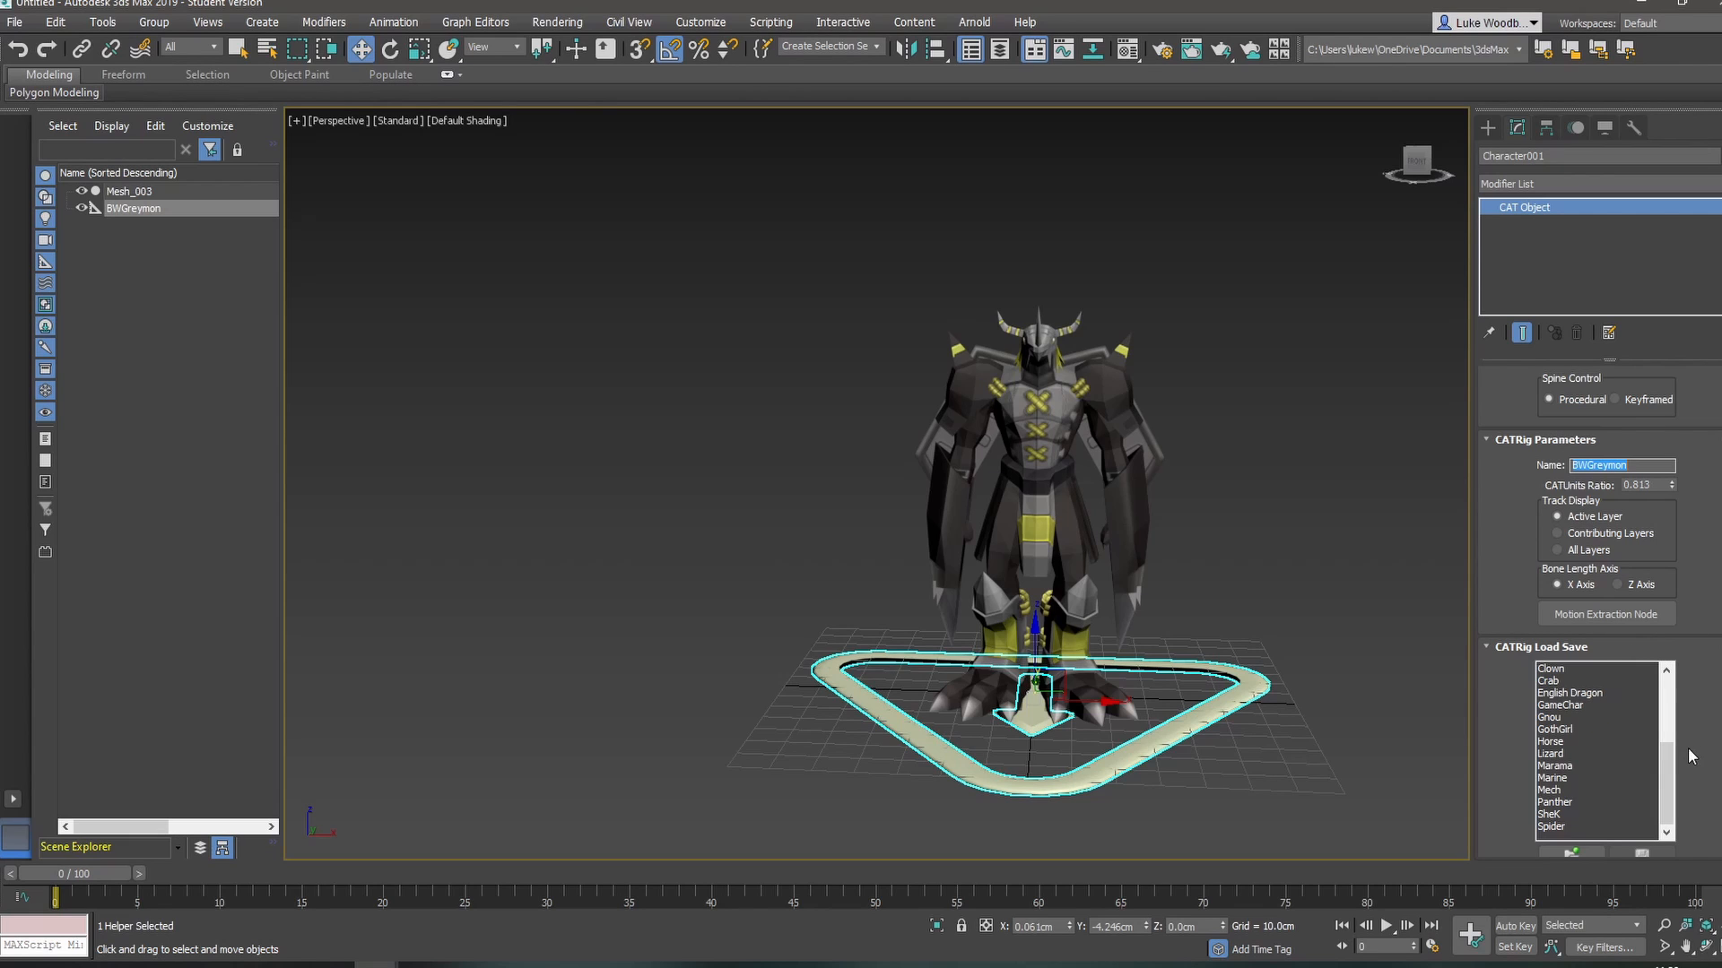
{"action": "scroll", "coordinate": [1693, 750], "scroll_direction": "down", "scroll_amount": 2}
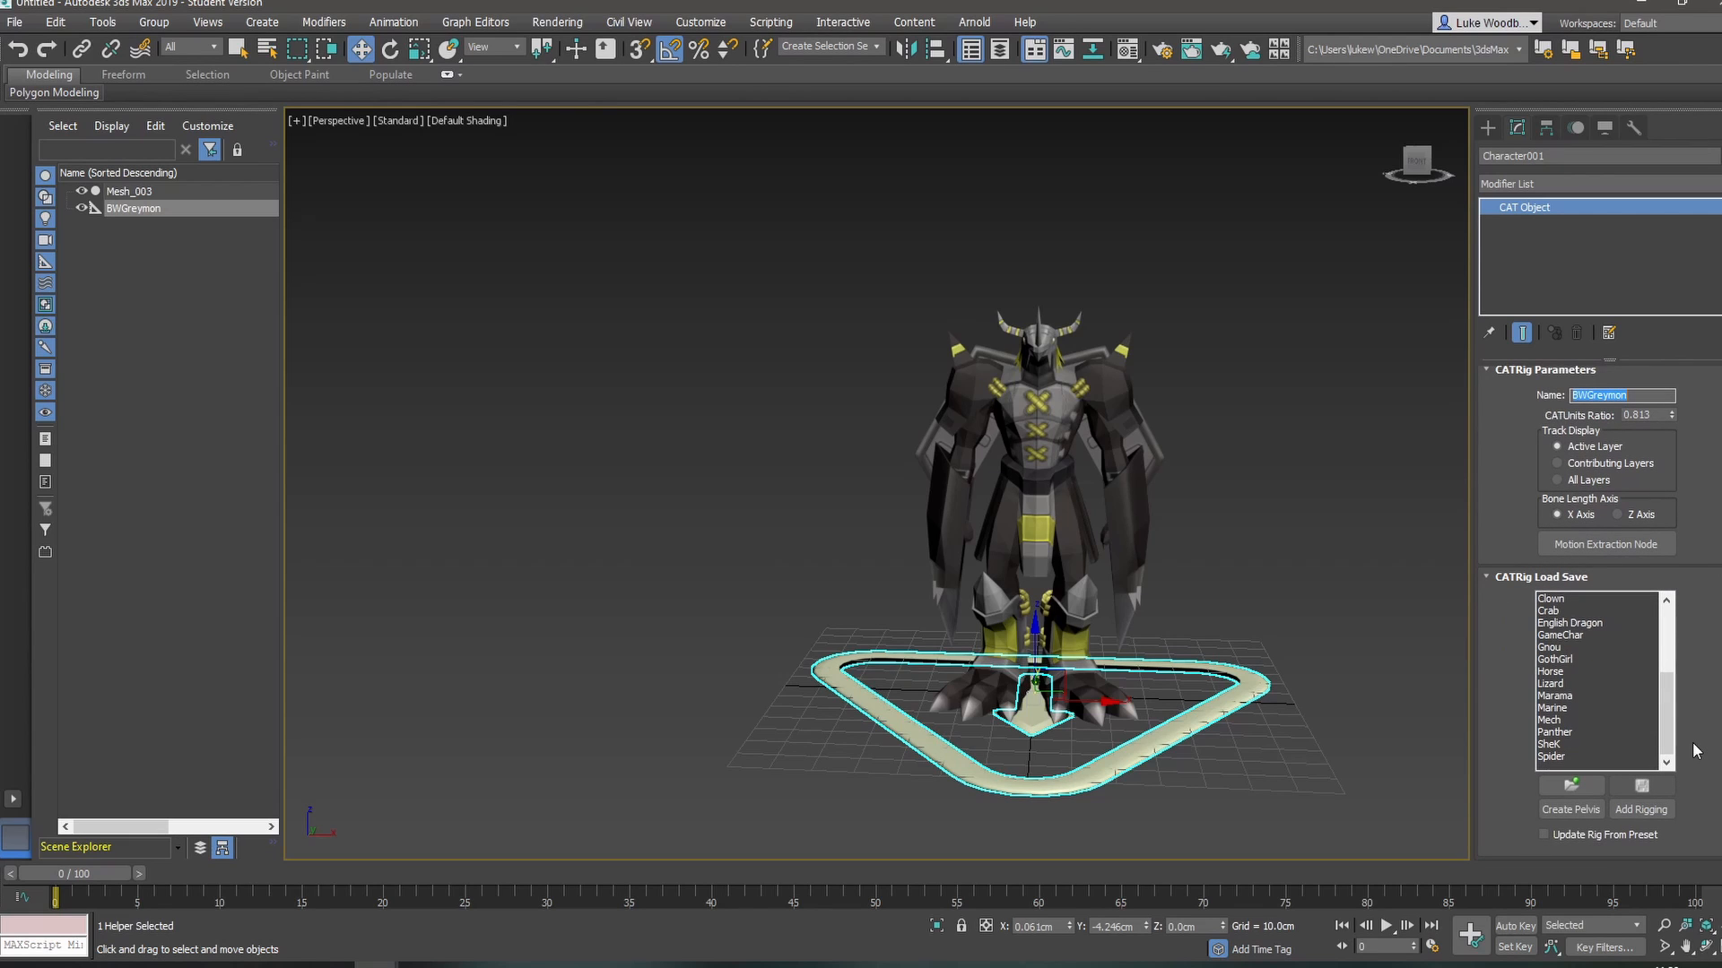
{"action": "left_click", "coordinate": [1031, 548]}
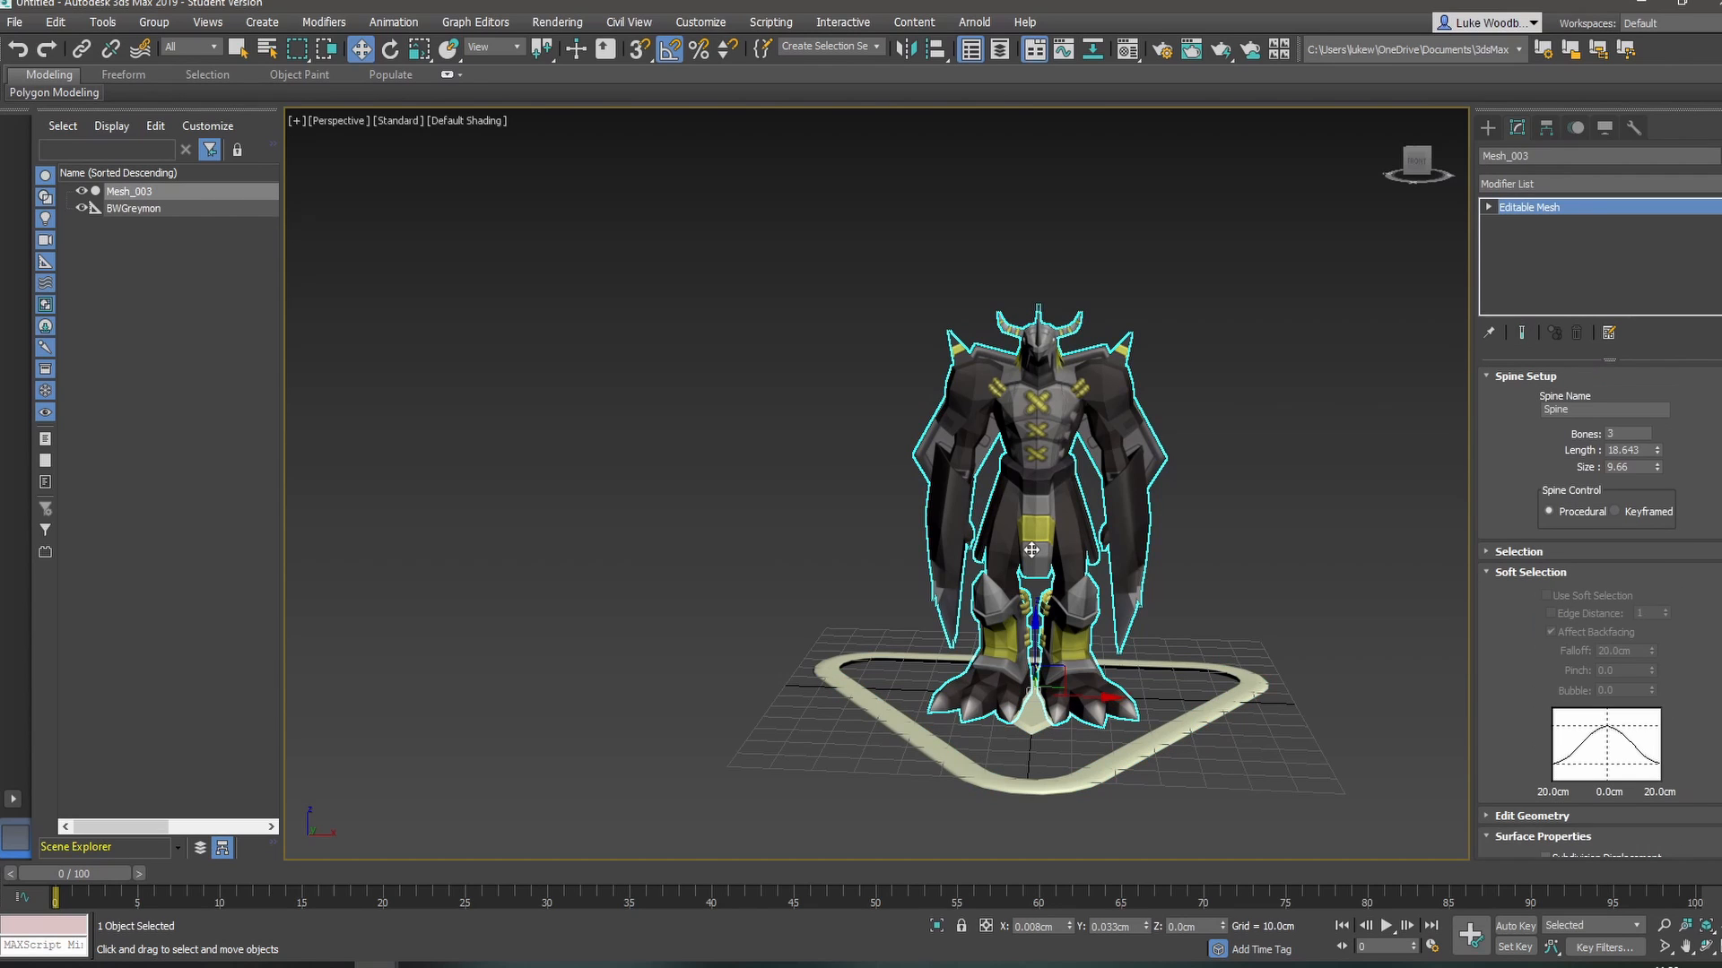
{"action": "key", "text": "ctrl+x"}
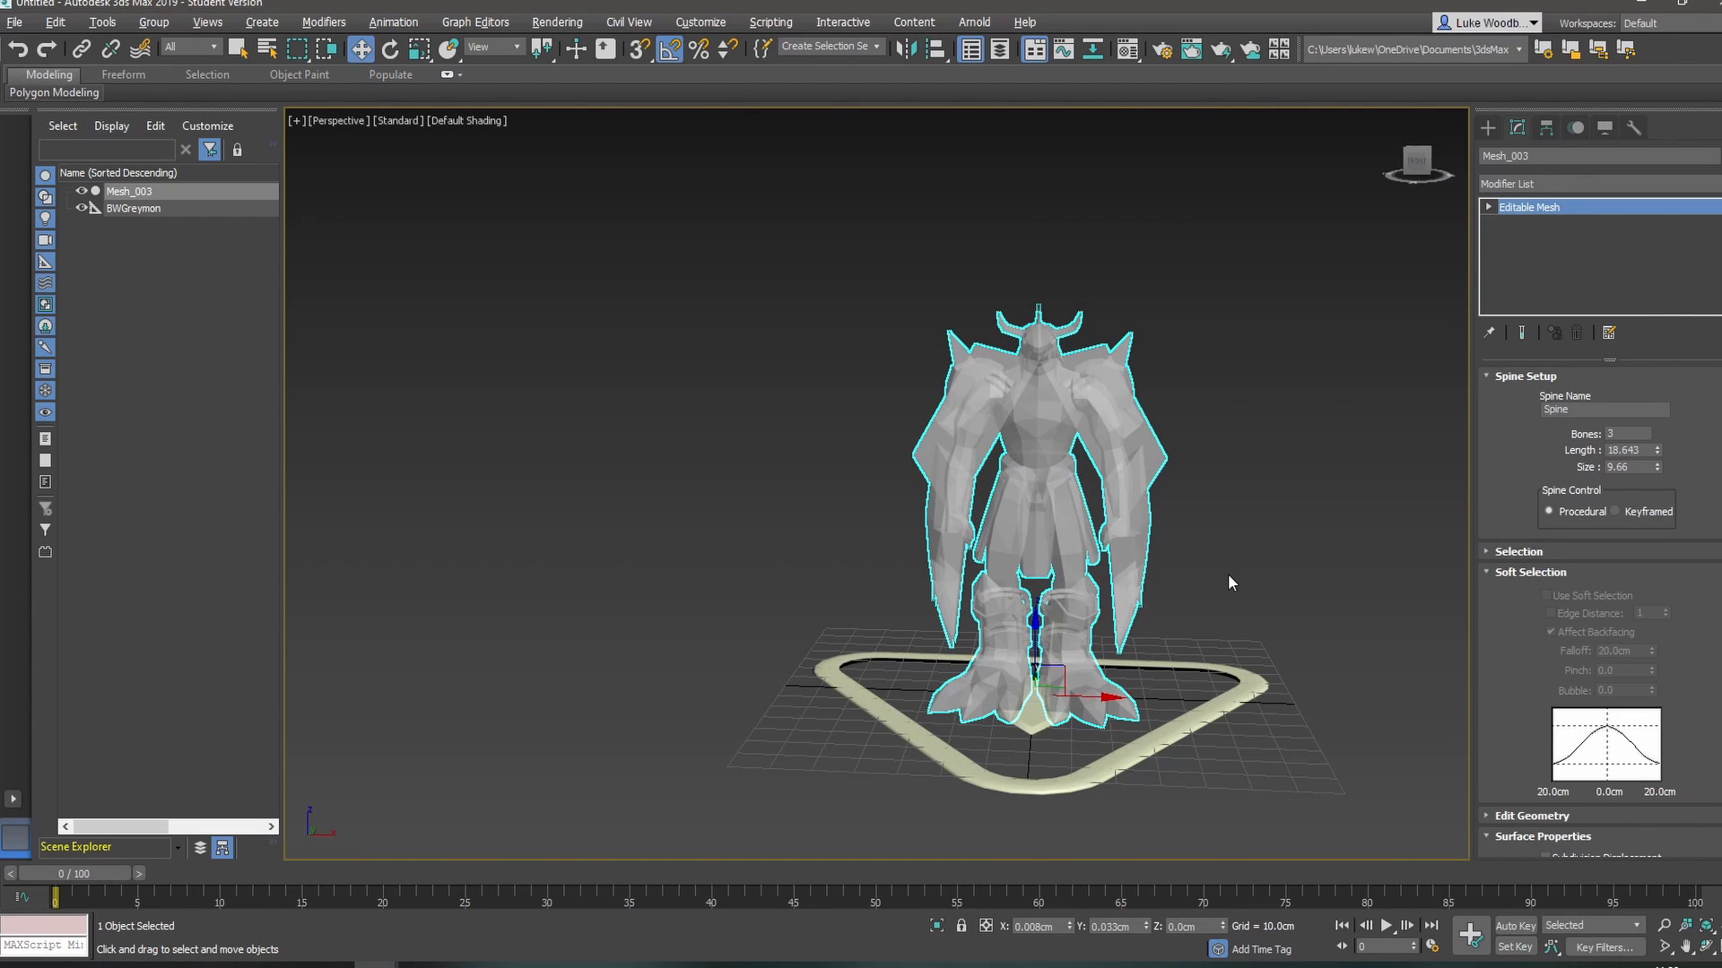
- Create a pelvis from the BWGreymon CATParent and lower it to the character's hips, at about Z 54.8 cm
{"action": "left_click", "coordinate": [1216, 710]}
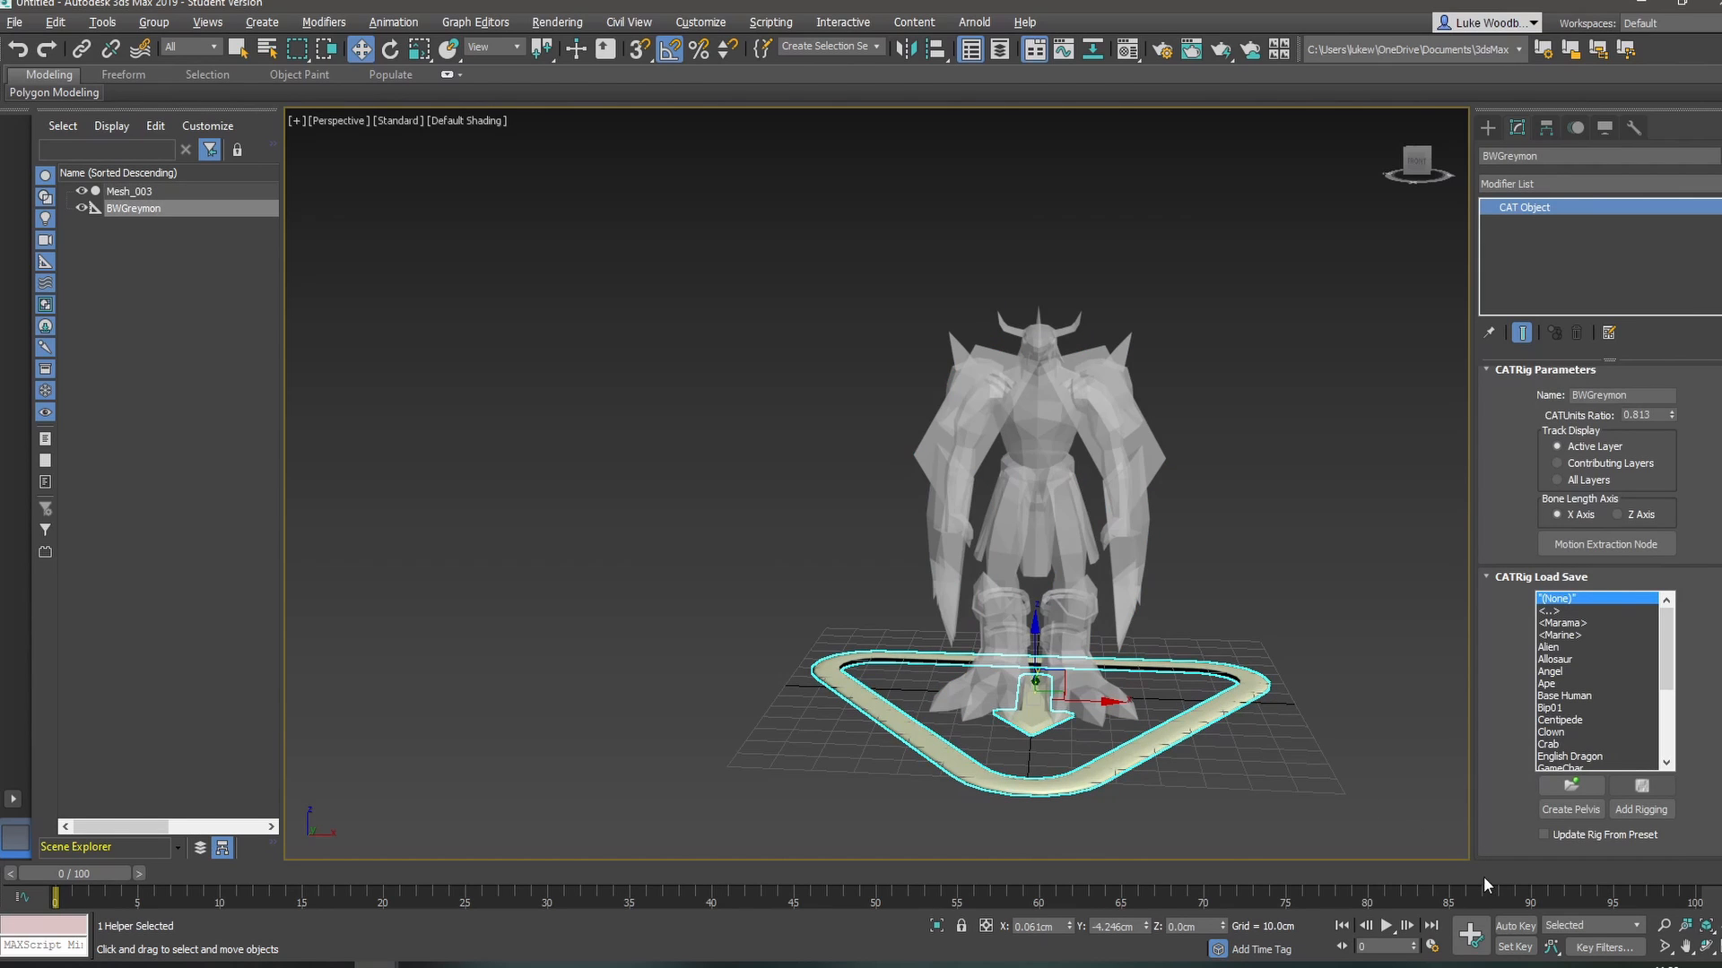
{"action": "left_click", "coordinate": [1568, 809]}
{"action": "left_click", "coordinate": [1048, 394]}
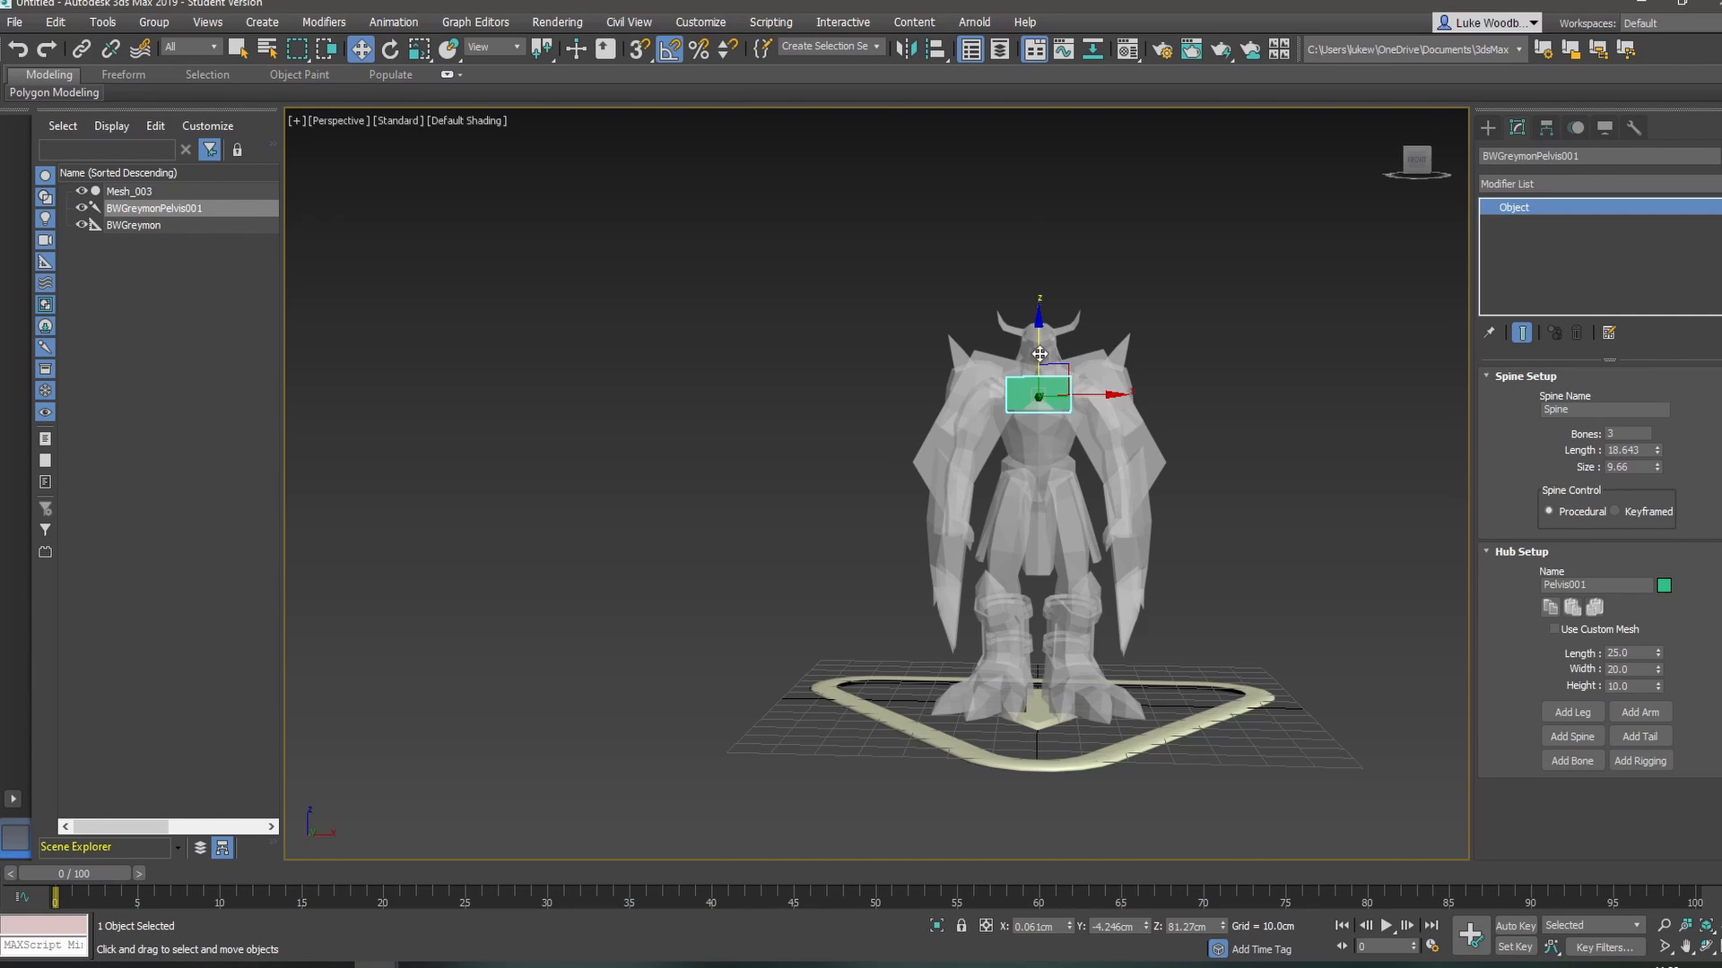
{"action": "left_click_drag", "start_coordinate": [1051, 407], "coordinate": [1038, 457]}
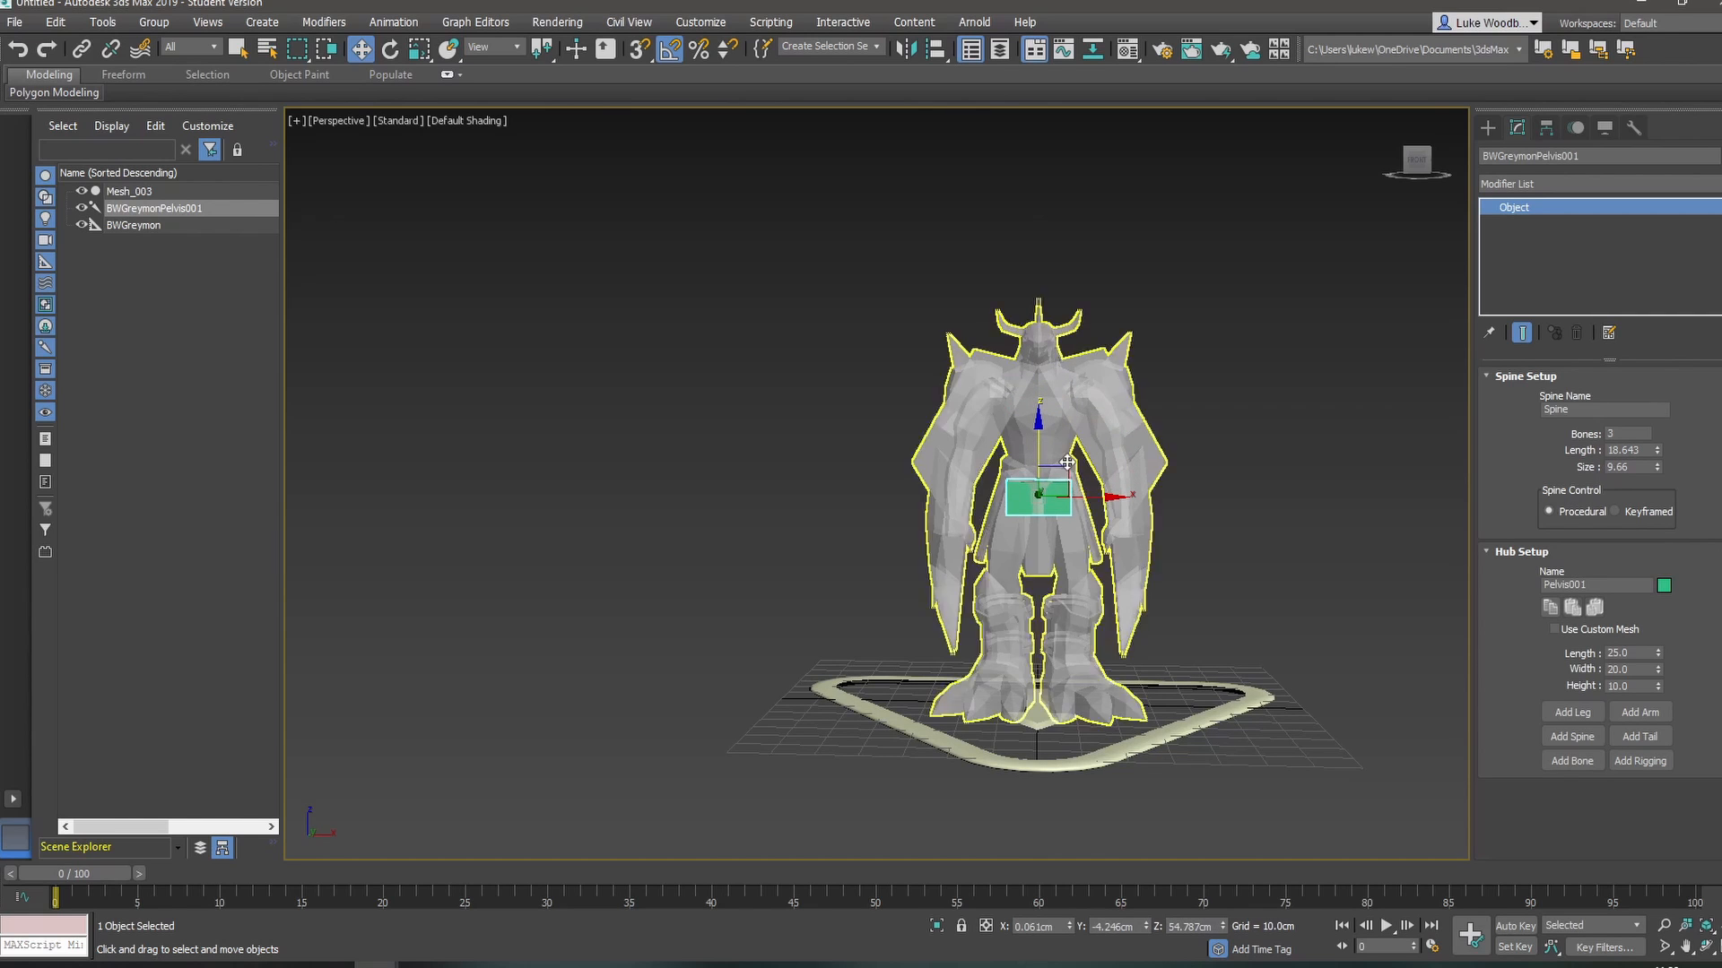
- Narrow the pelvis hub to a width of 9.4
{"action": "middle_click_drag", "start_coordinate": [1197, 565], "coordinate": [1237, 494], "text": "alt"}
{"action": "scroll", "coordinate": [1026, 554], "scroll_direction": "up", "scroll_amount": 5}
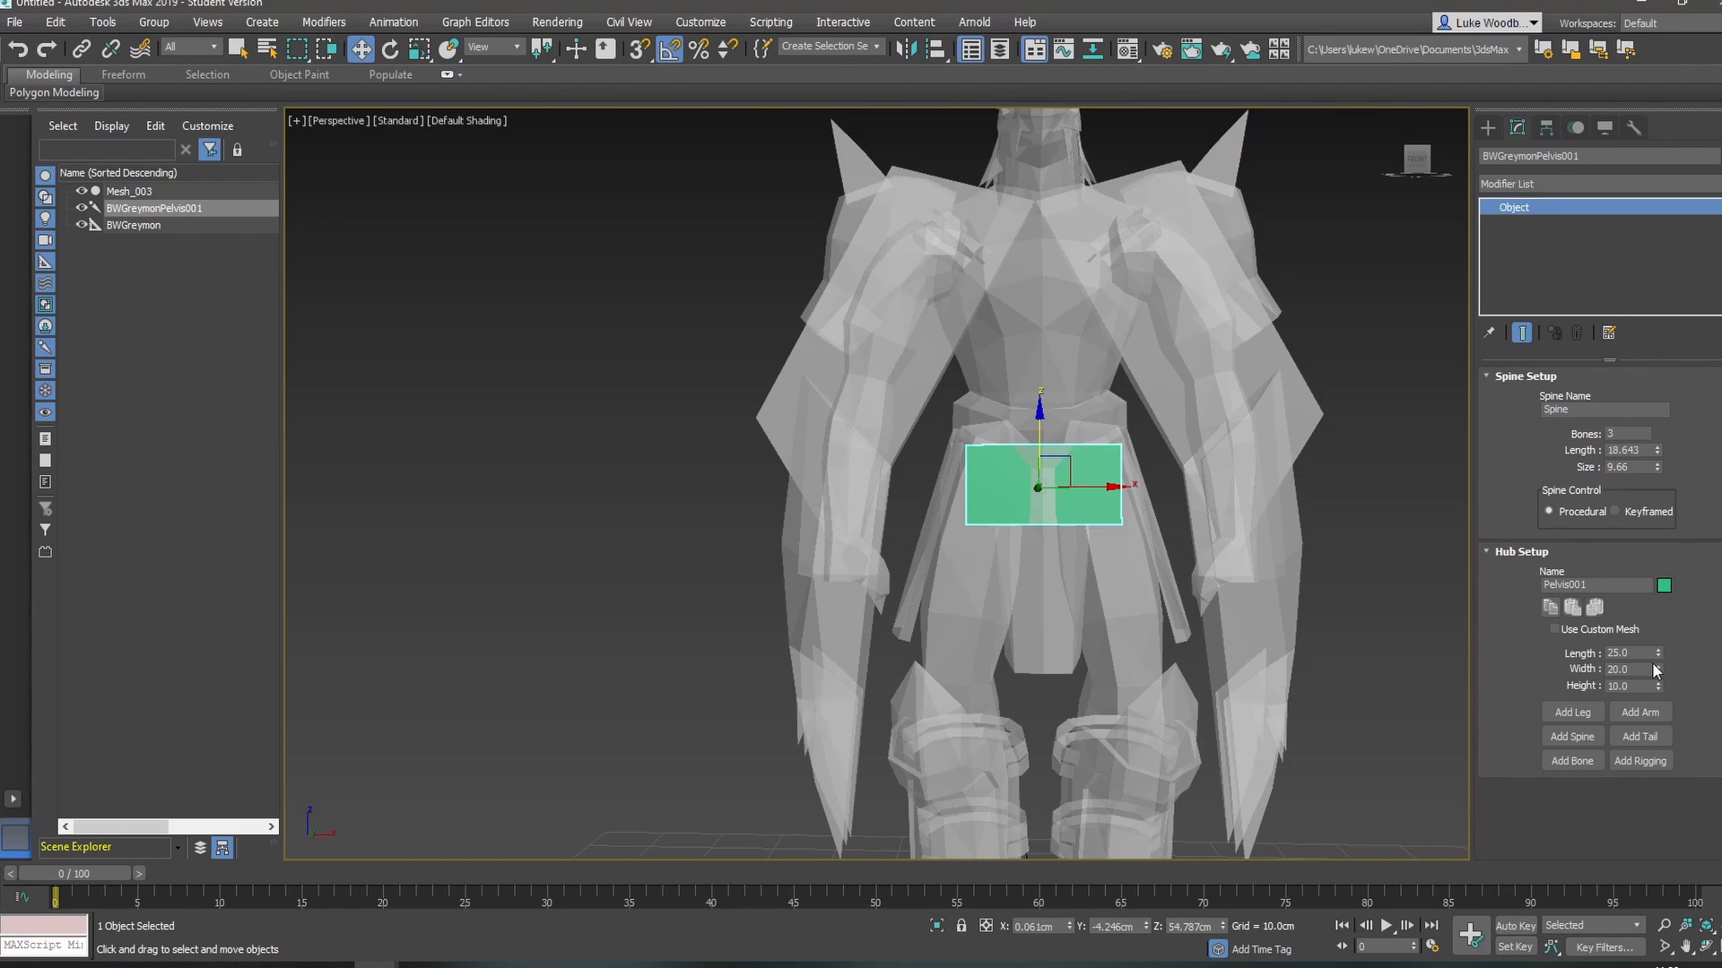
{"action": "left_click_drag", "start_coordinate": [1656, 679], "coordinate": [1672, 722]}
- Rename the hip hub as Pelvis and keep it selected
{"action": "left_click", "coordinate": [1598, 588]}
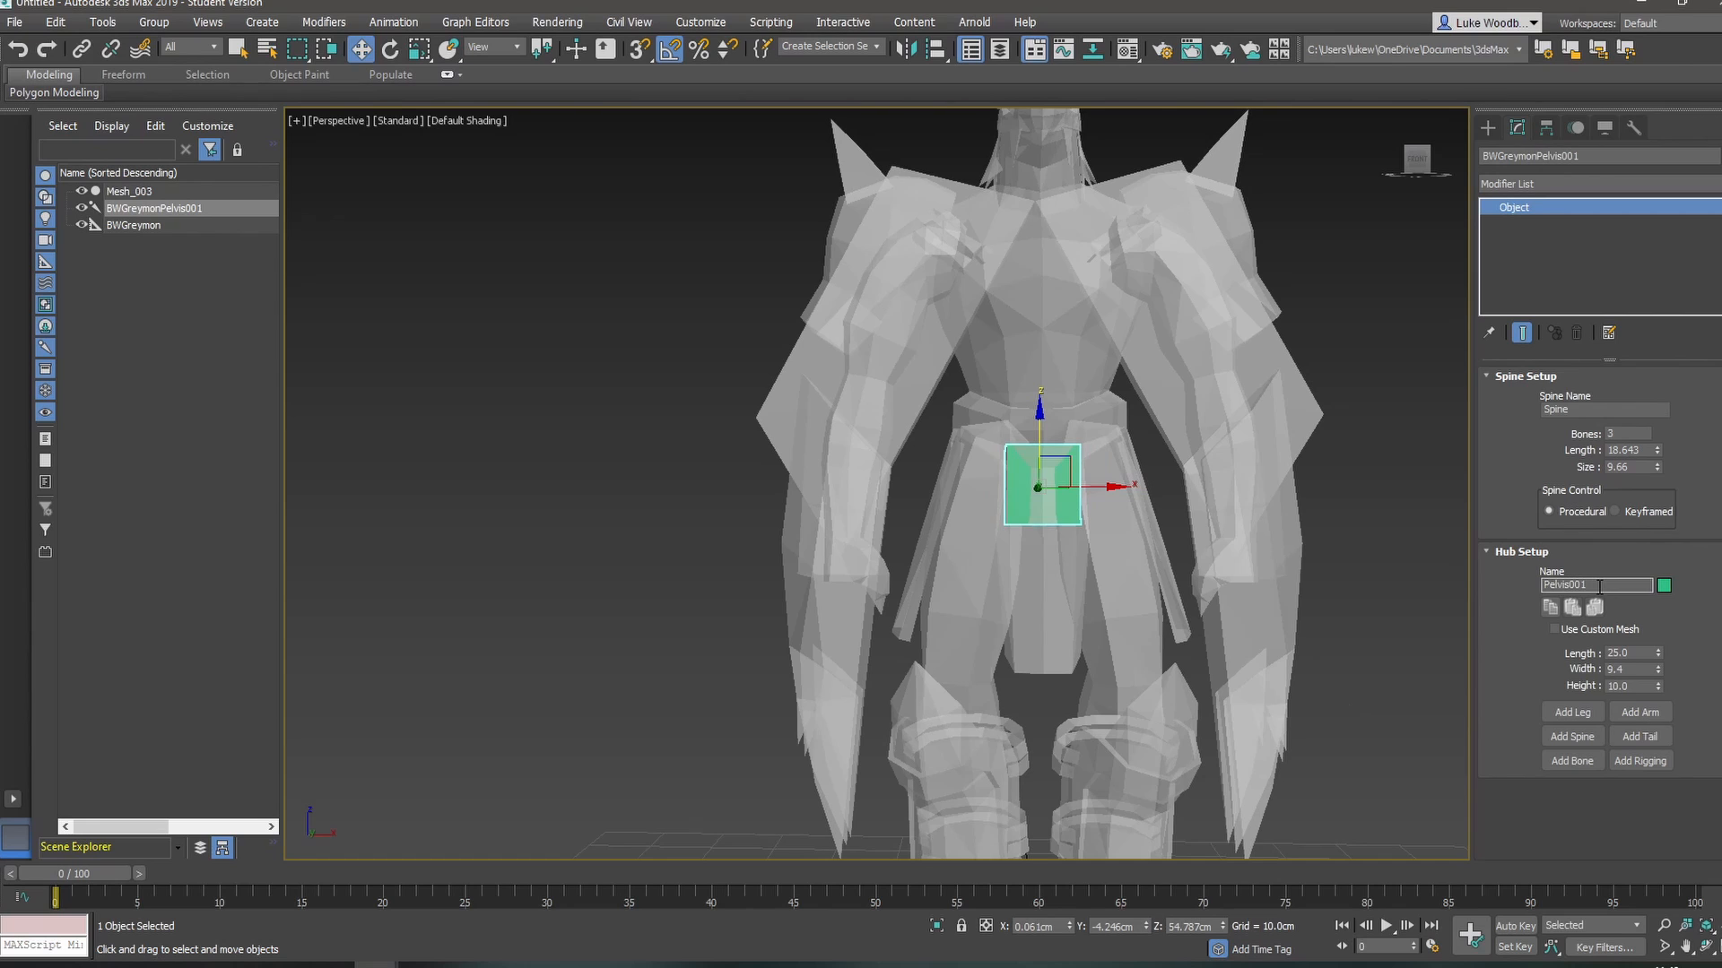
{"action": "key", "text": "Return"}
{"action": "left_click", "coordinate": [1614, 589]}
{"action": "key", "text": "Return"}
{"action": "left_click", "coordinate": [1347, 436]}
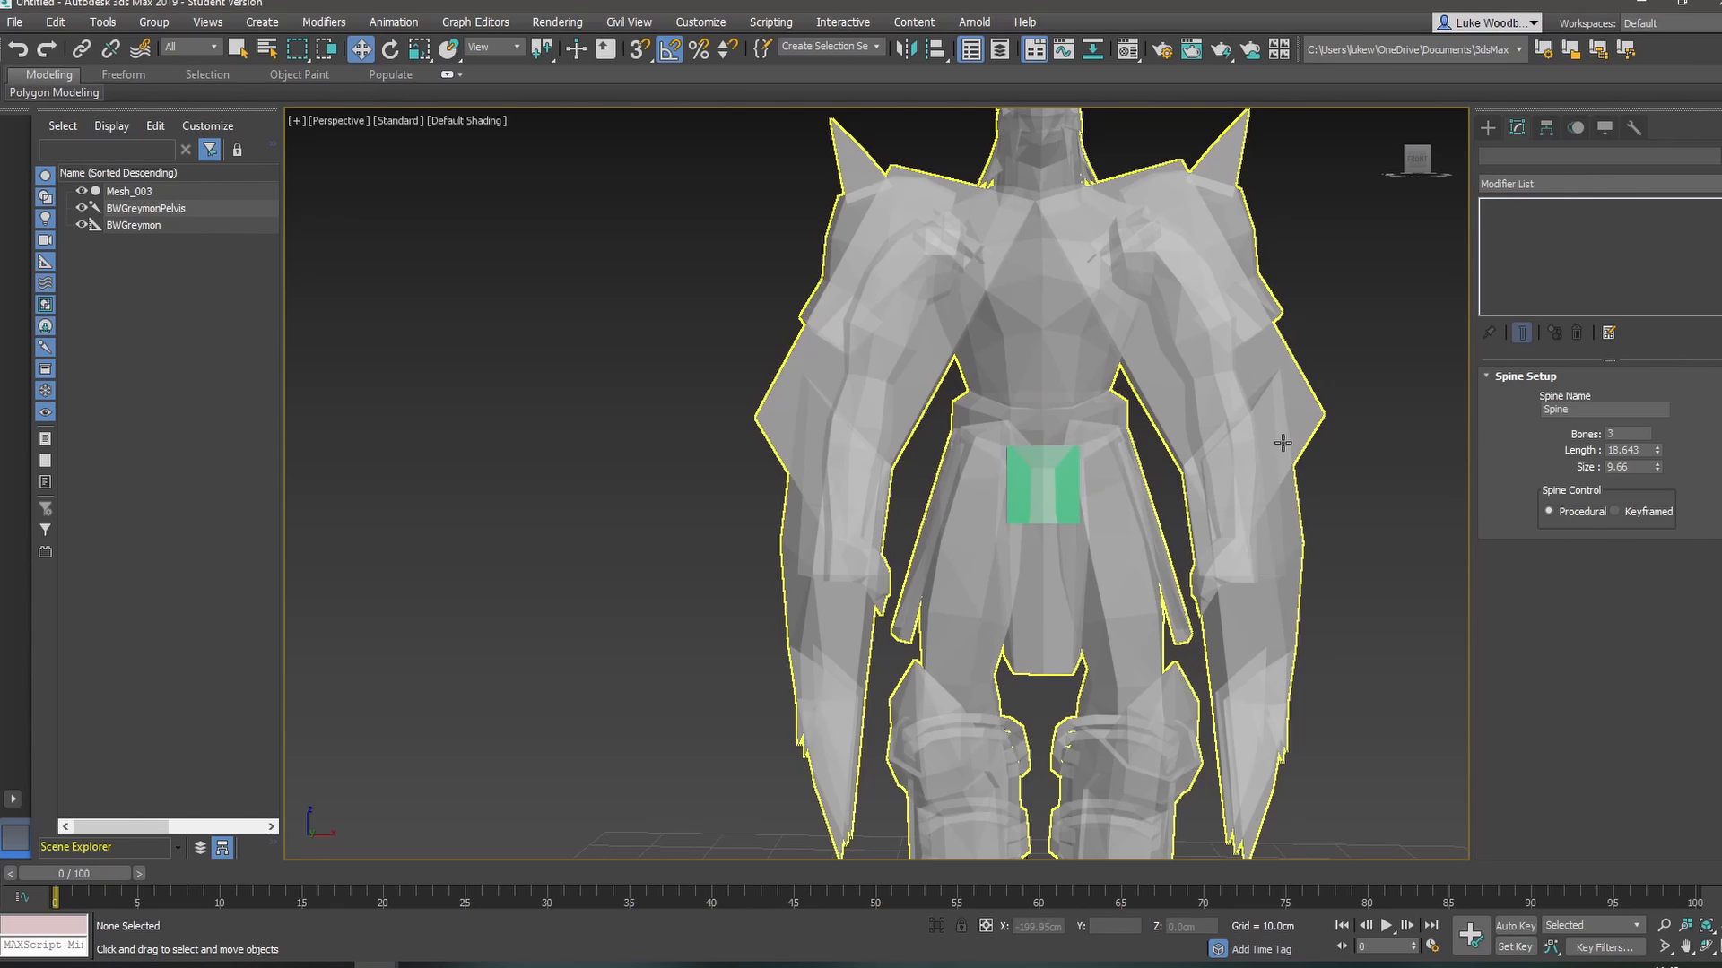
{"action": "left_click", "coordinate": [1049, 489]}
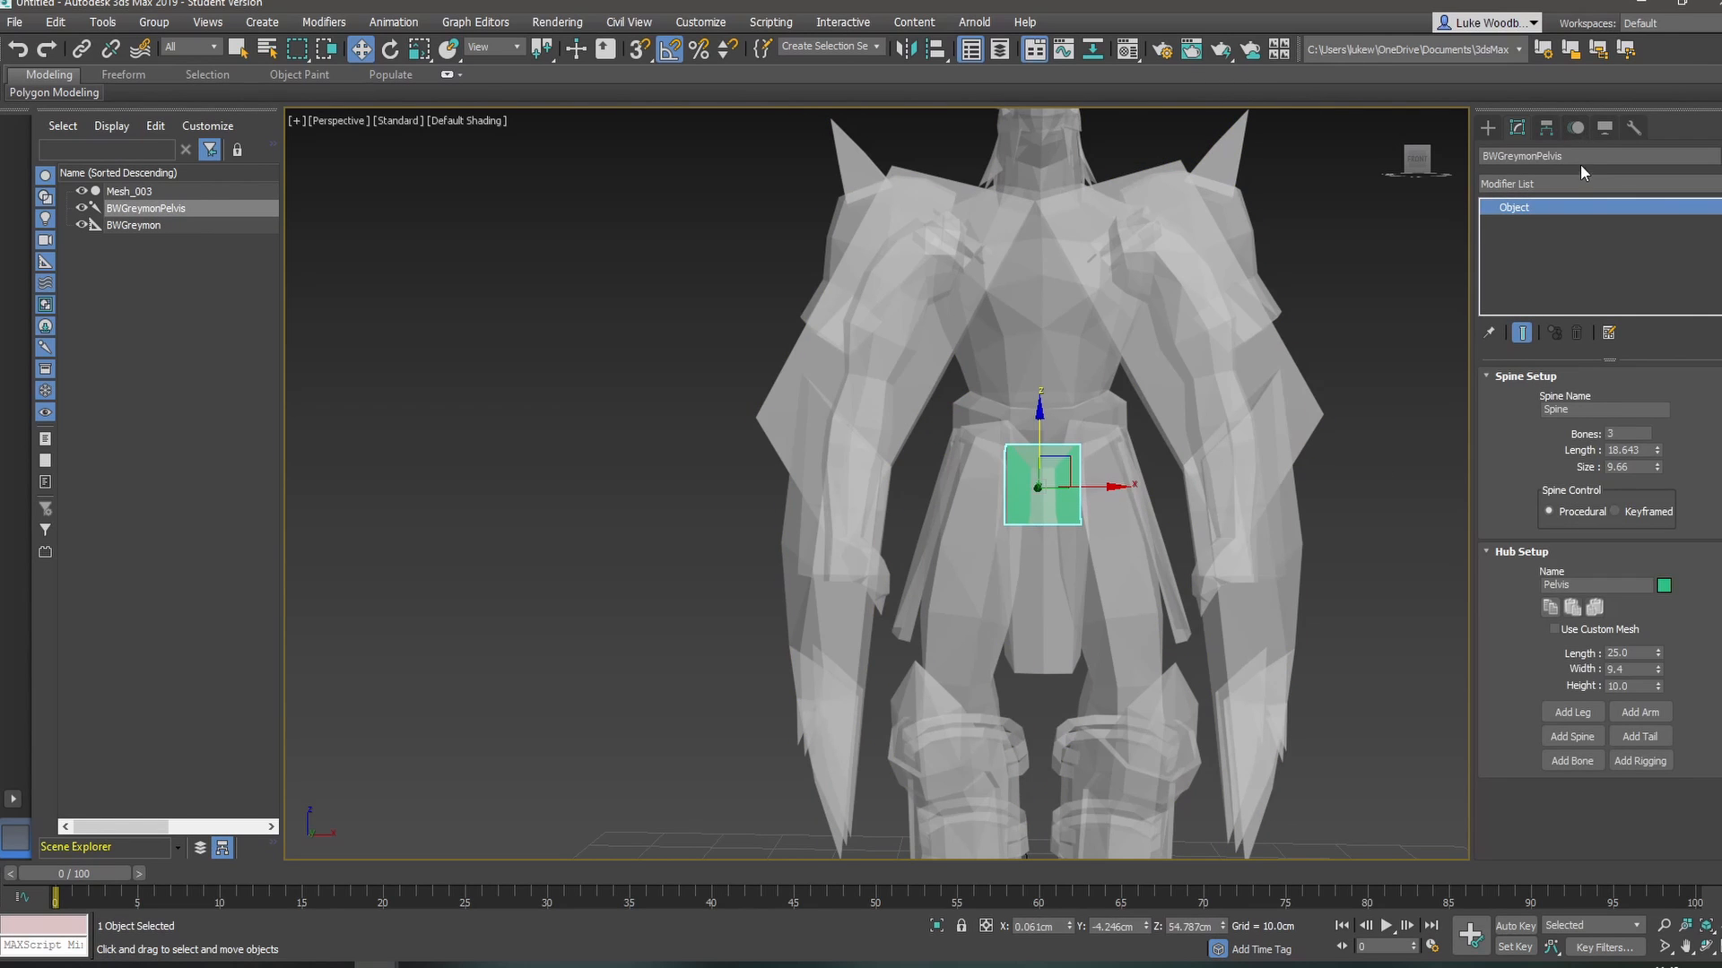
{"action": "left_click", "coordinate": [1580, 158]}
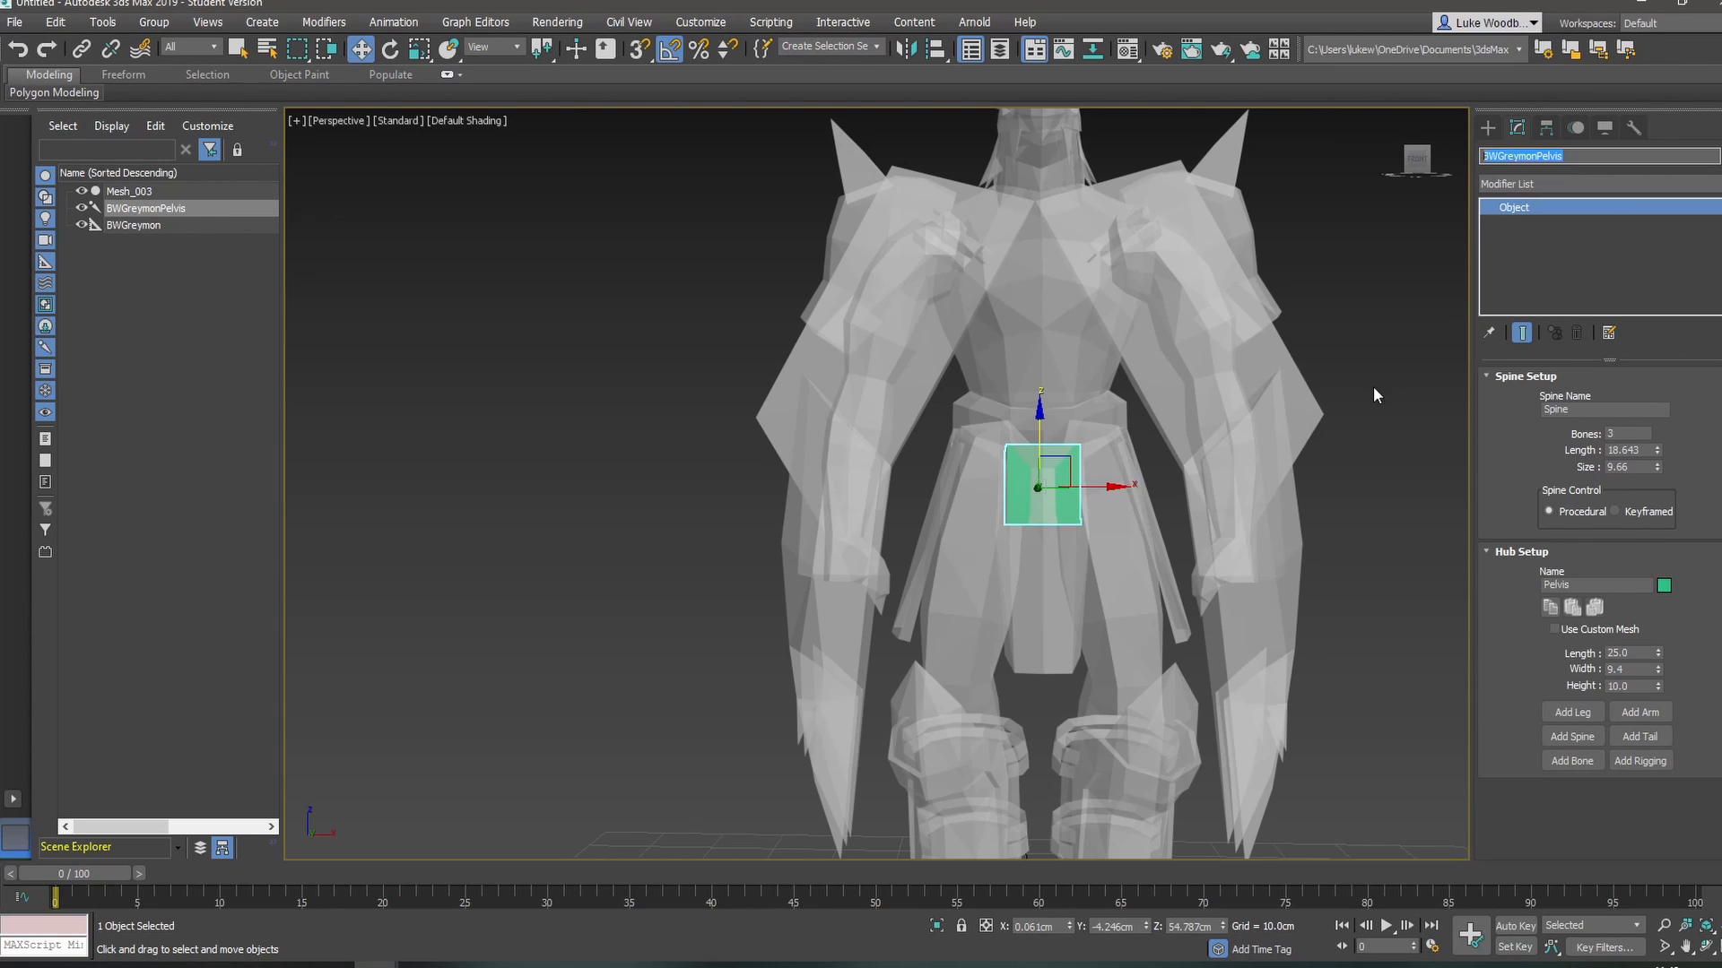
{"action": "middle_click_drag", "start_coordinate": [1343, 459], "coordinate": [1341, 466], "text": "alt"}
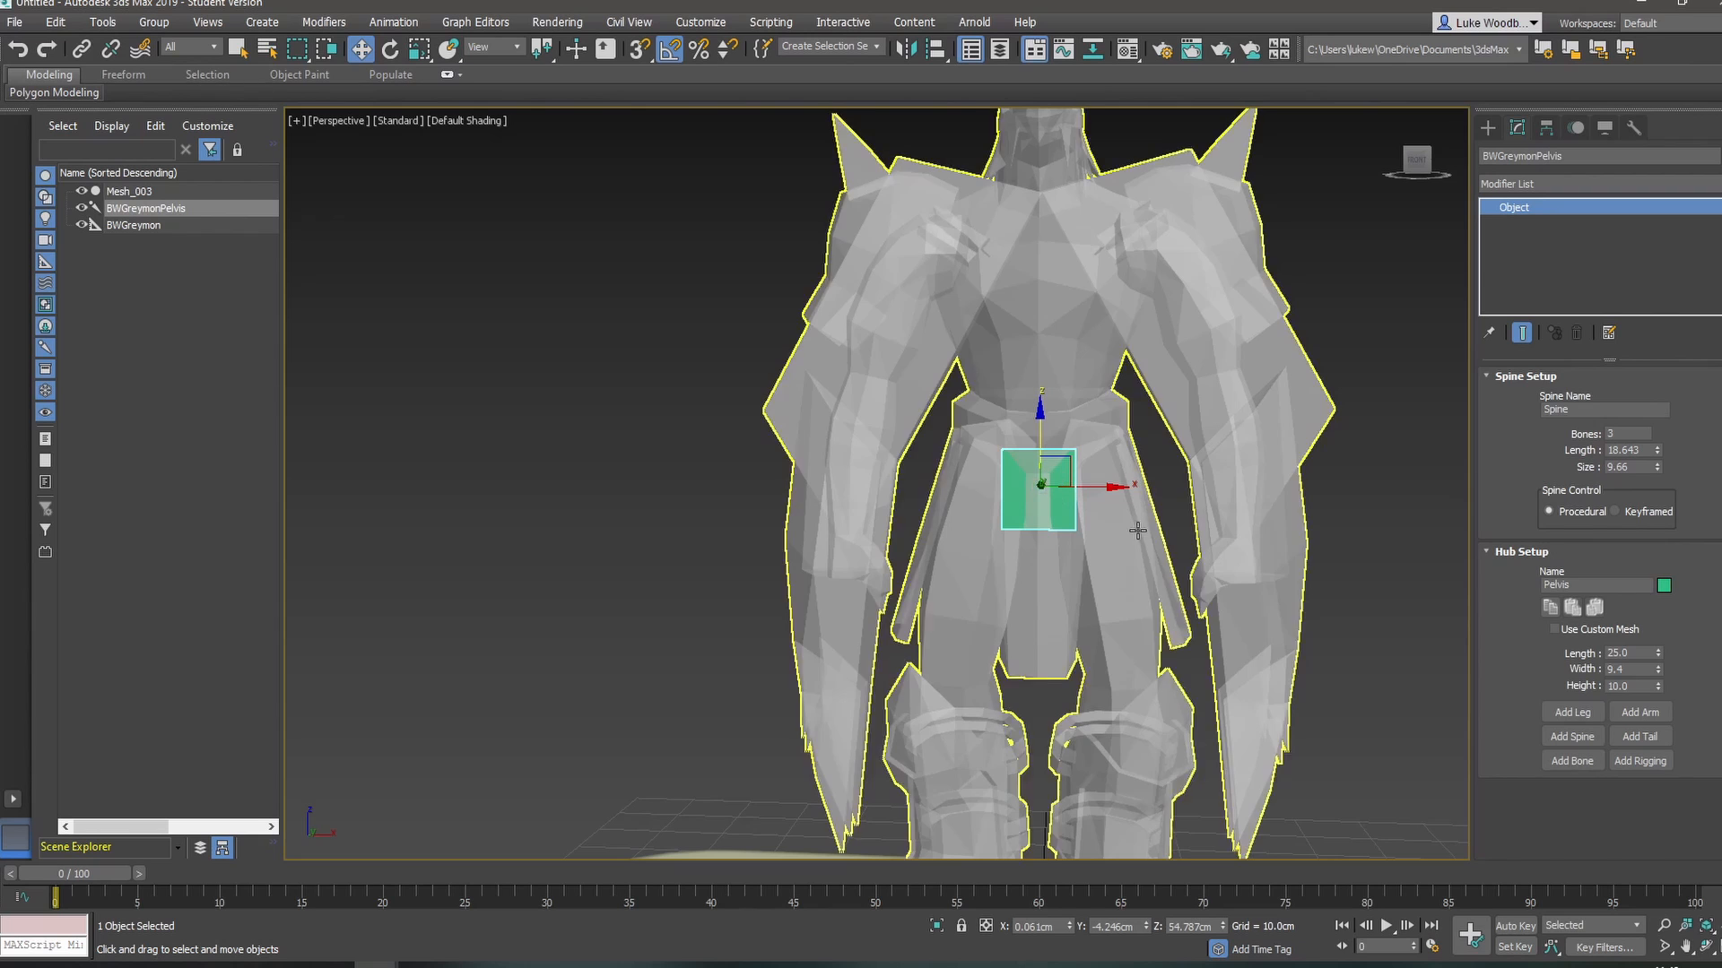
- Add a spine to the Pelvis hub and lower the spine's end hub into the chest, at about Z 80.4 cm
{"action": "left_click", "coordinate": [1575, 737]}
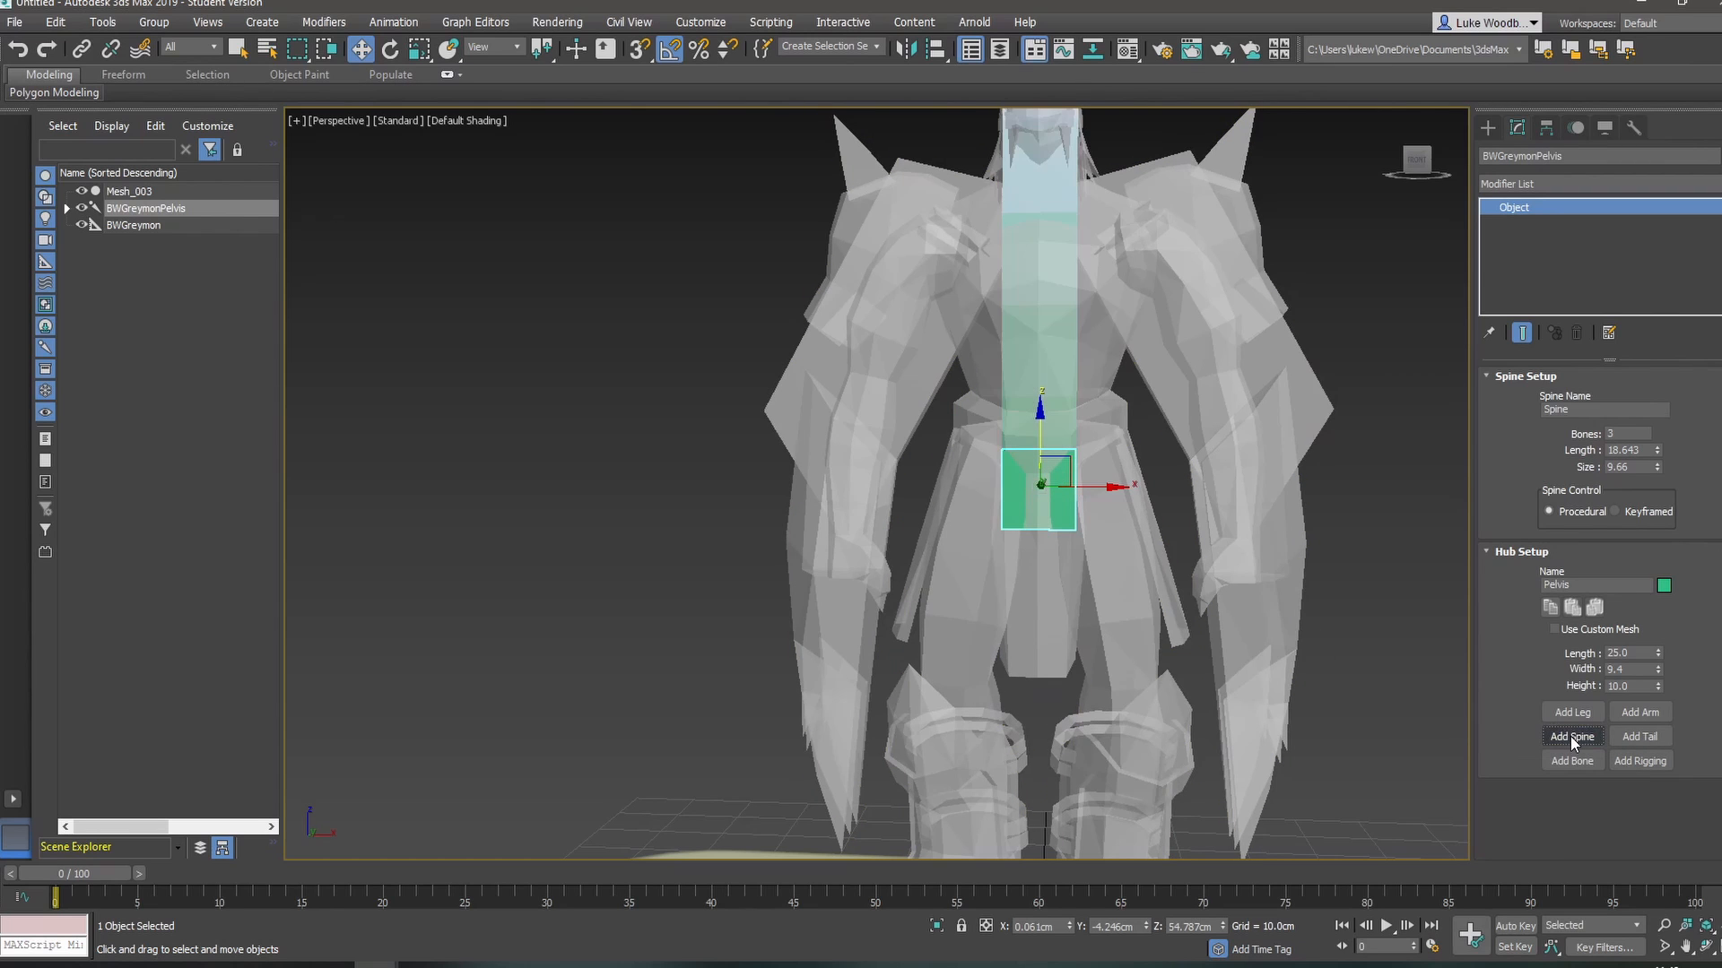
{"action": "middle_click_drag", "start_coordinate": [1188, 278], "coordinate": [1176, 365]}
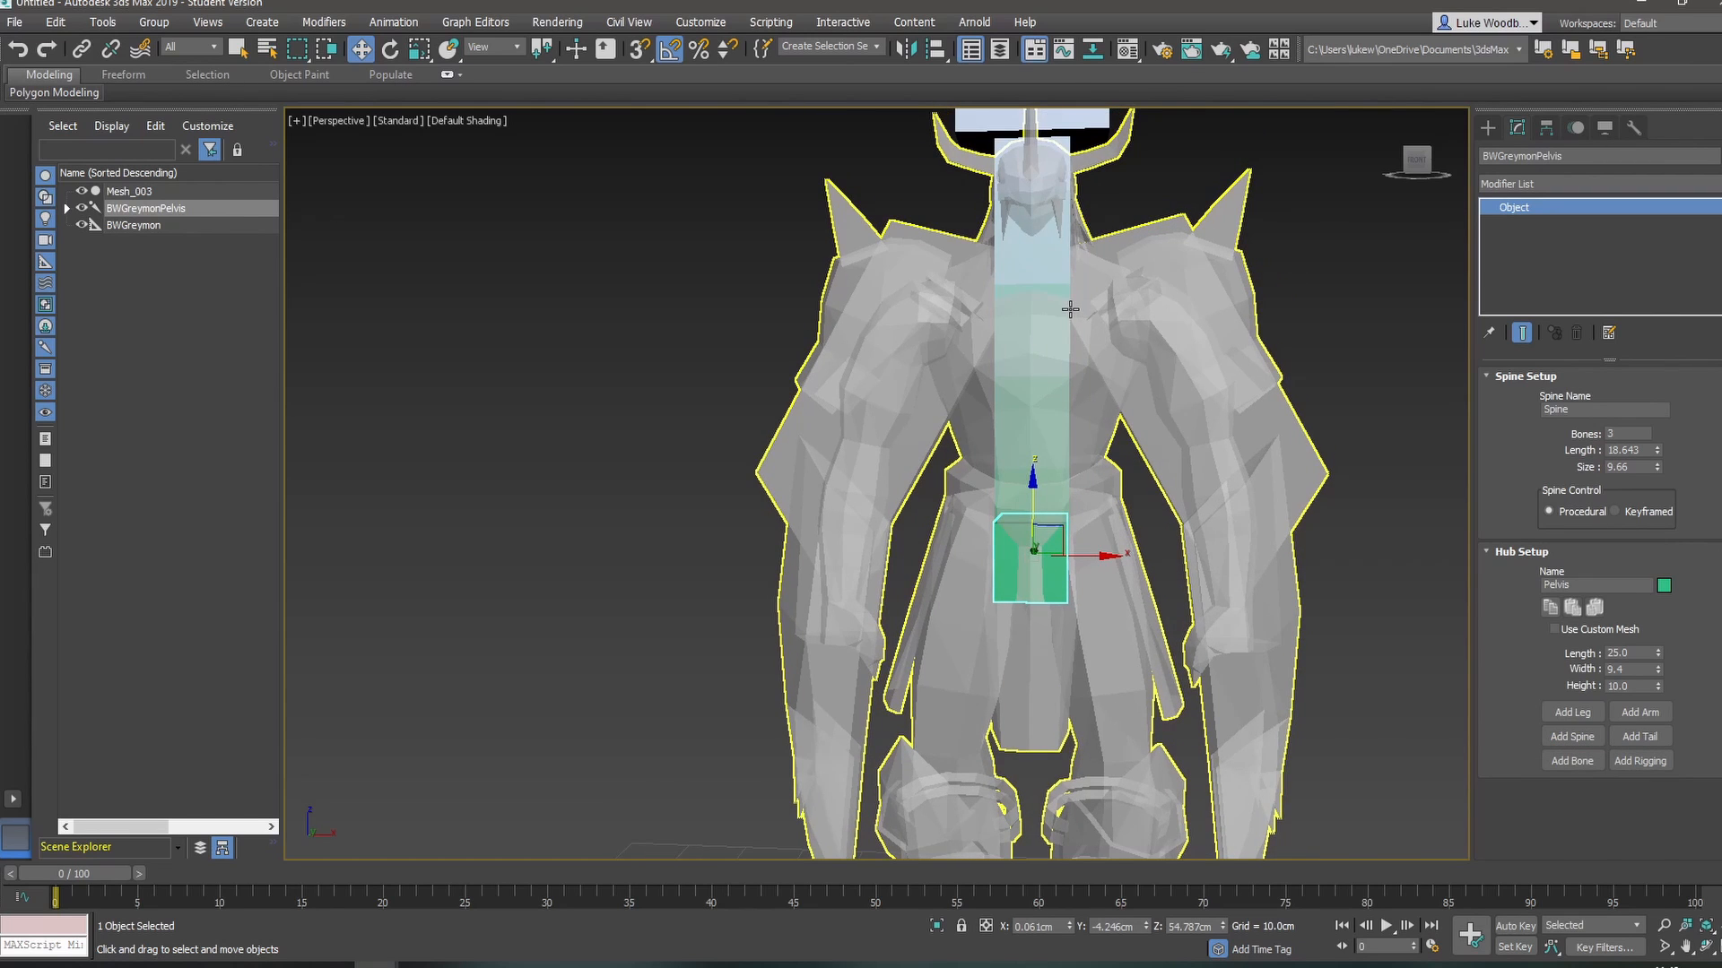
{"action": "scroll", "coordinate": [1069, 309], "scroll_direction": "down", "scroll_amount": 3}
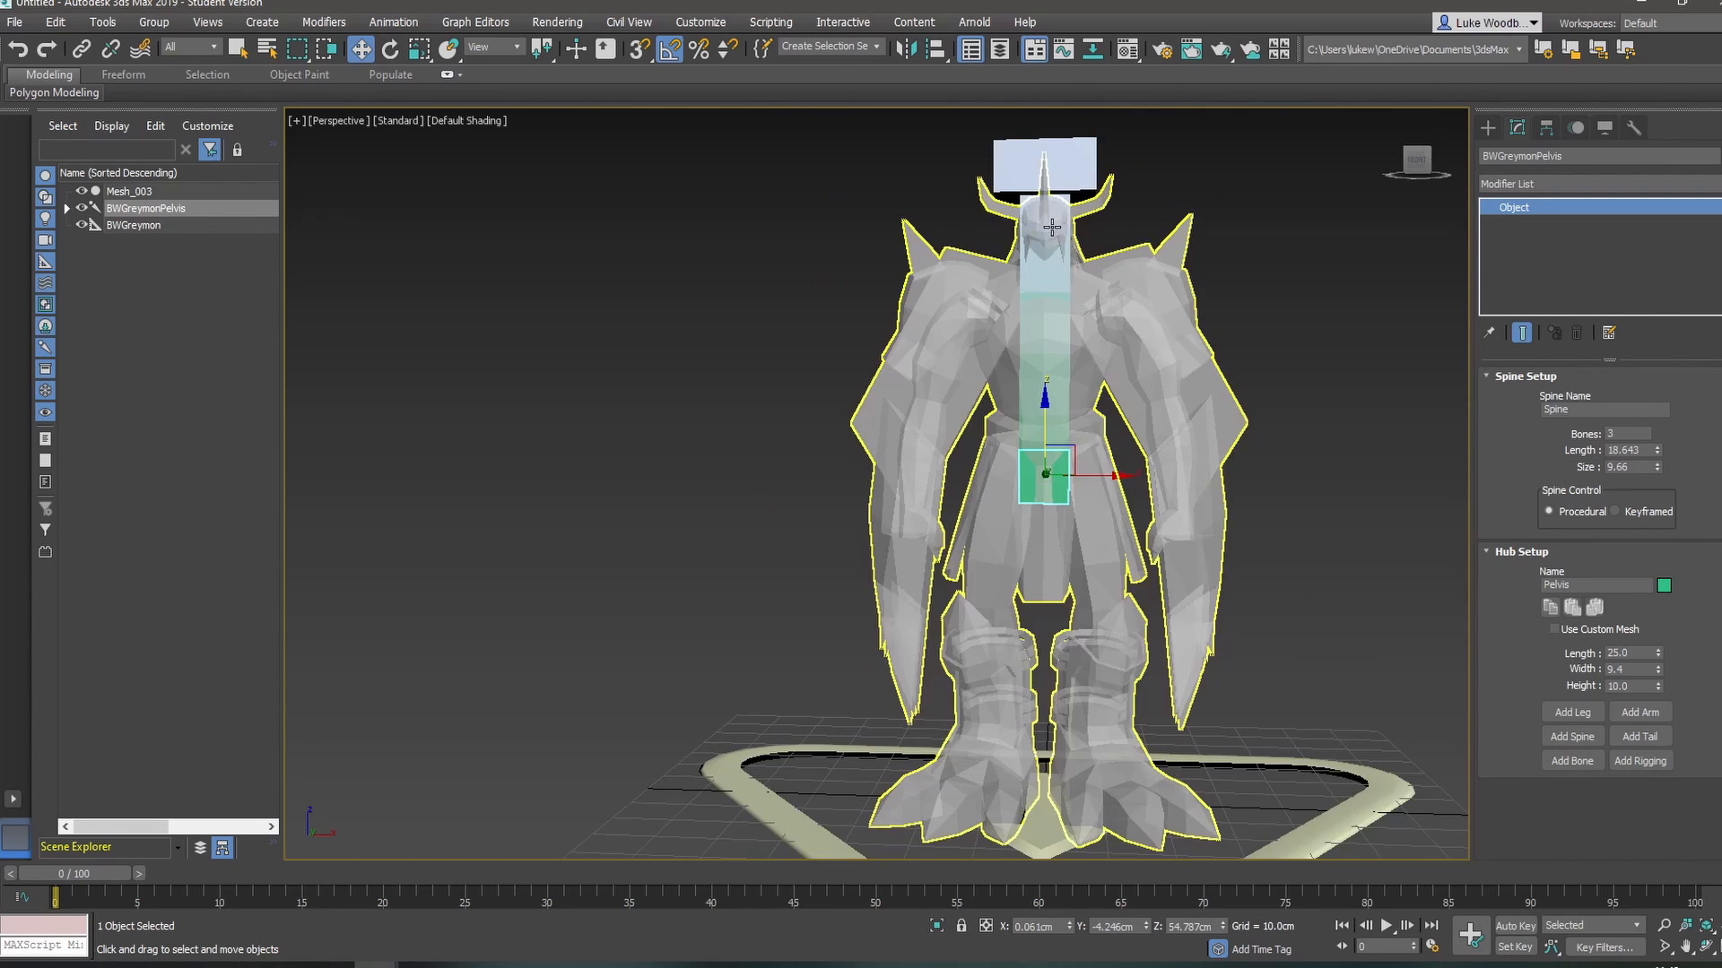
{"action": "left_click", "coordinate": [1056, 172]}
{"action": "left_click_drag", "start_coordinate": [1056, 172], "coordinate": [1052, 287]}
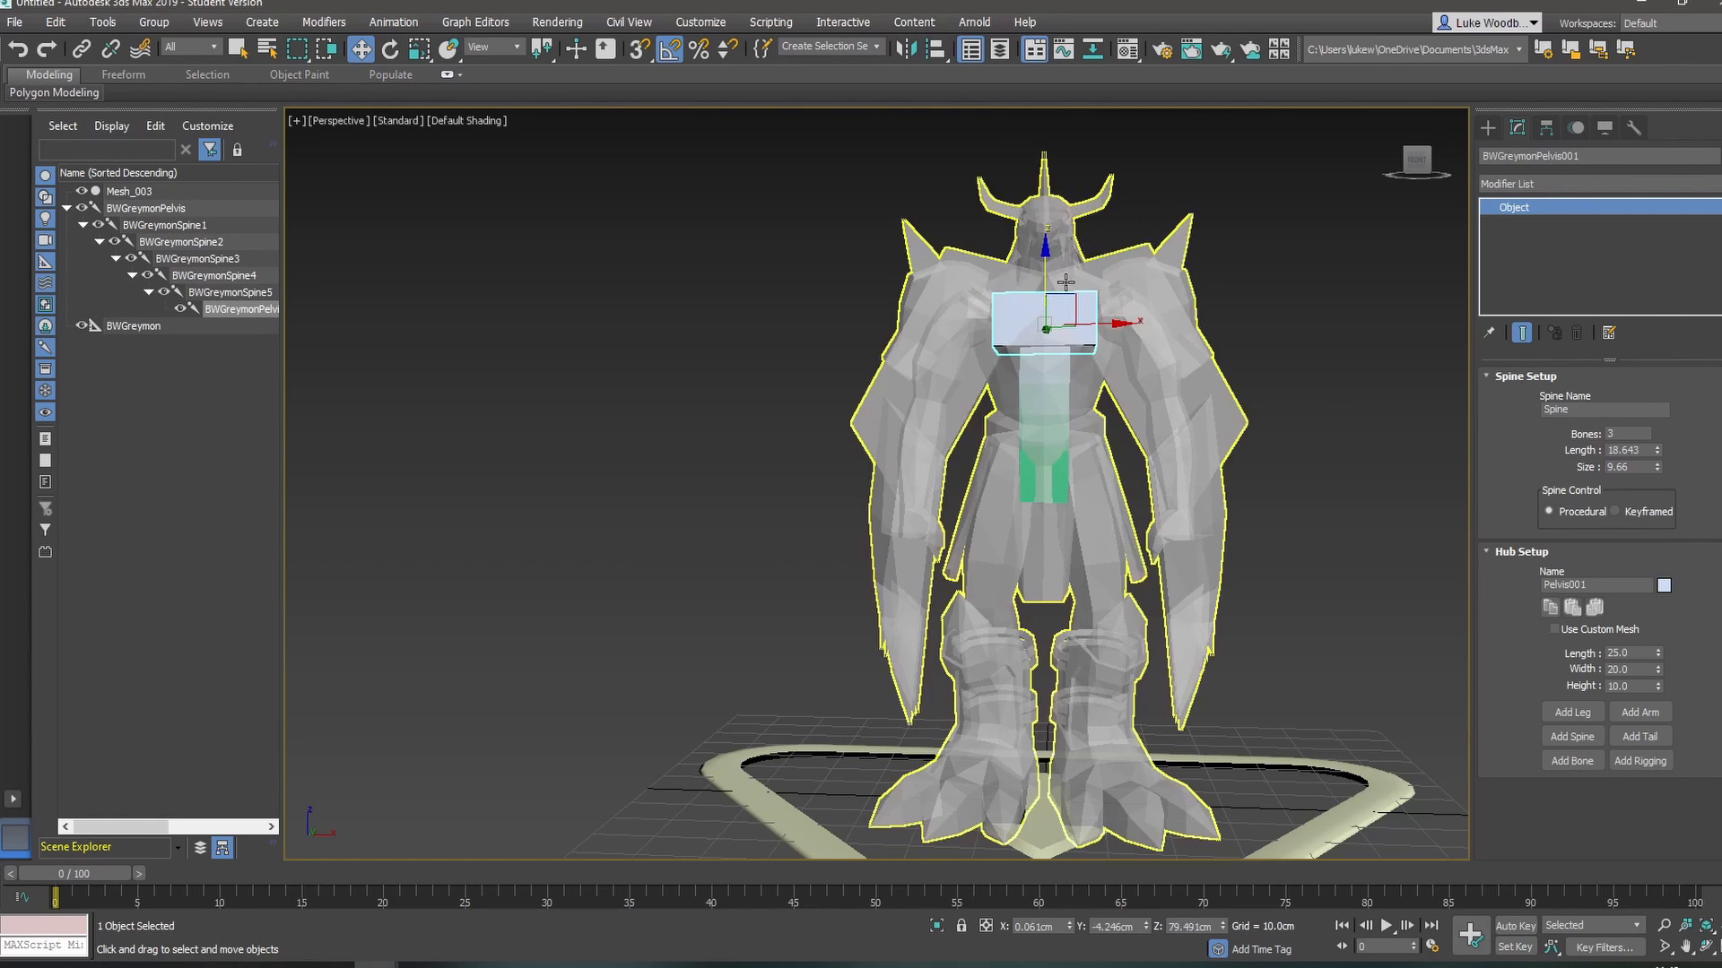
{"action": "middle_click_drag", "start_coordinate": [1052, 287], "coordinate": [1136, 359], "text": "alt"}
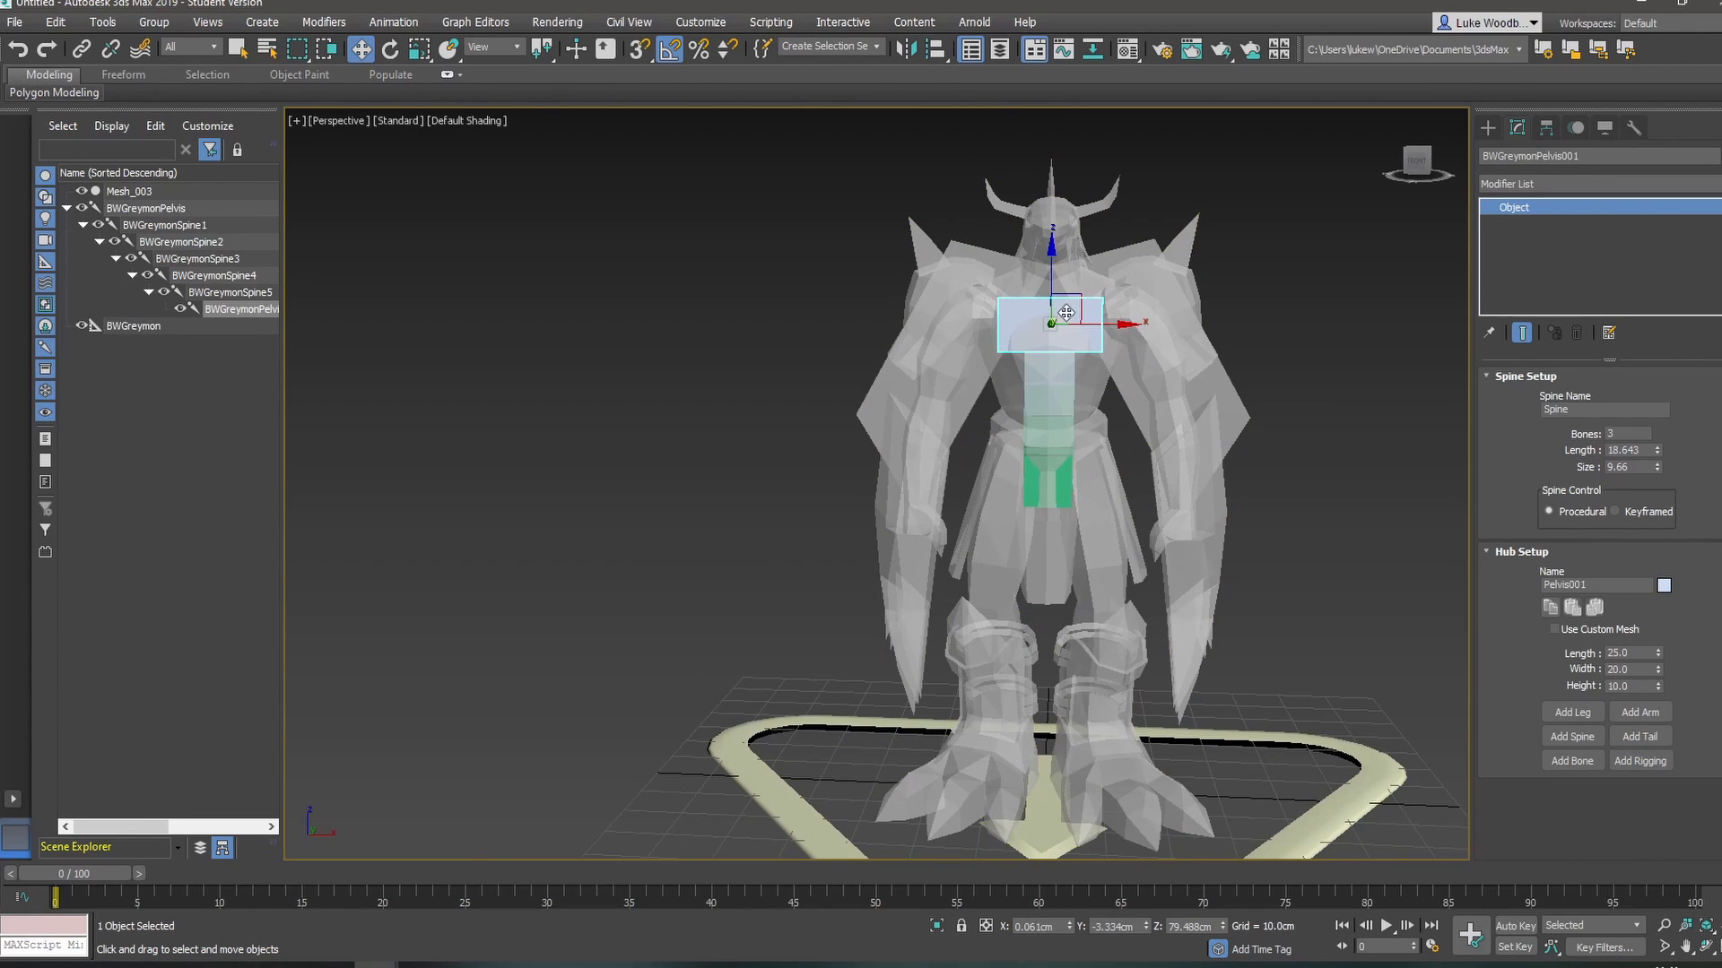
{"action": "left_click_drag", "start_coordinate": [1050, 290], "coordinate": [1050, 284]}
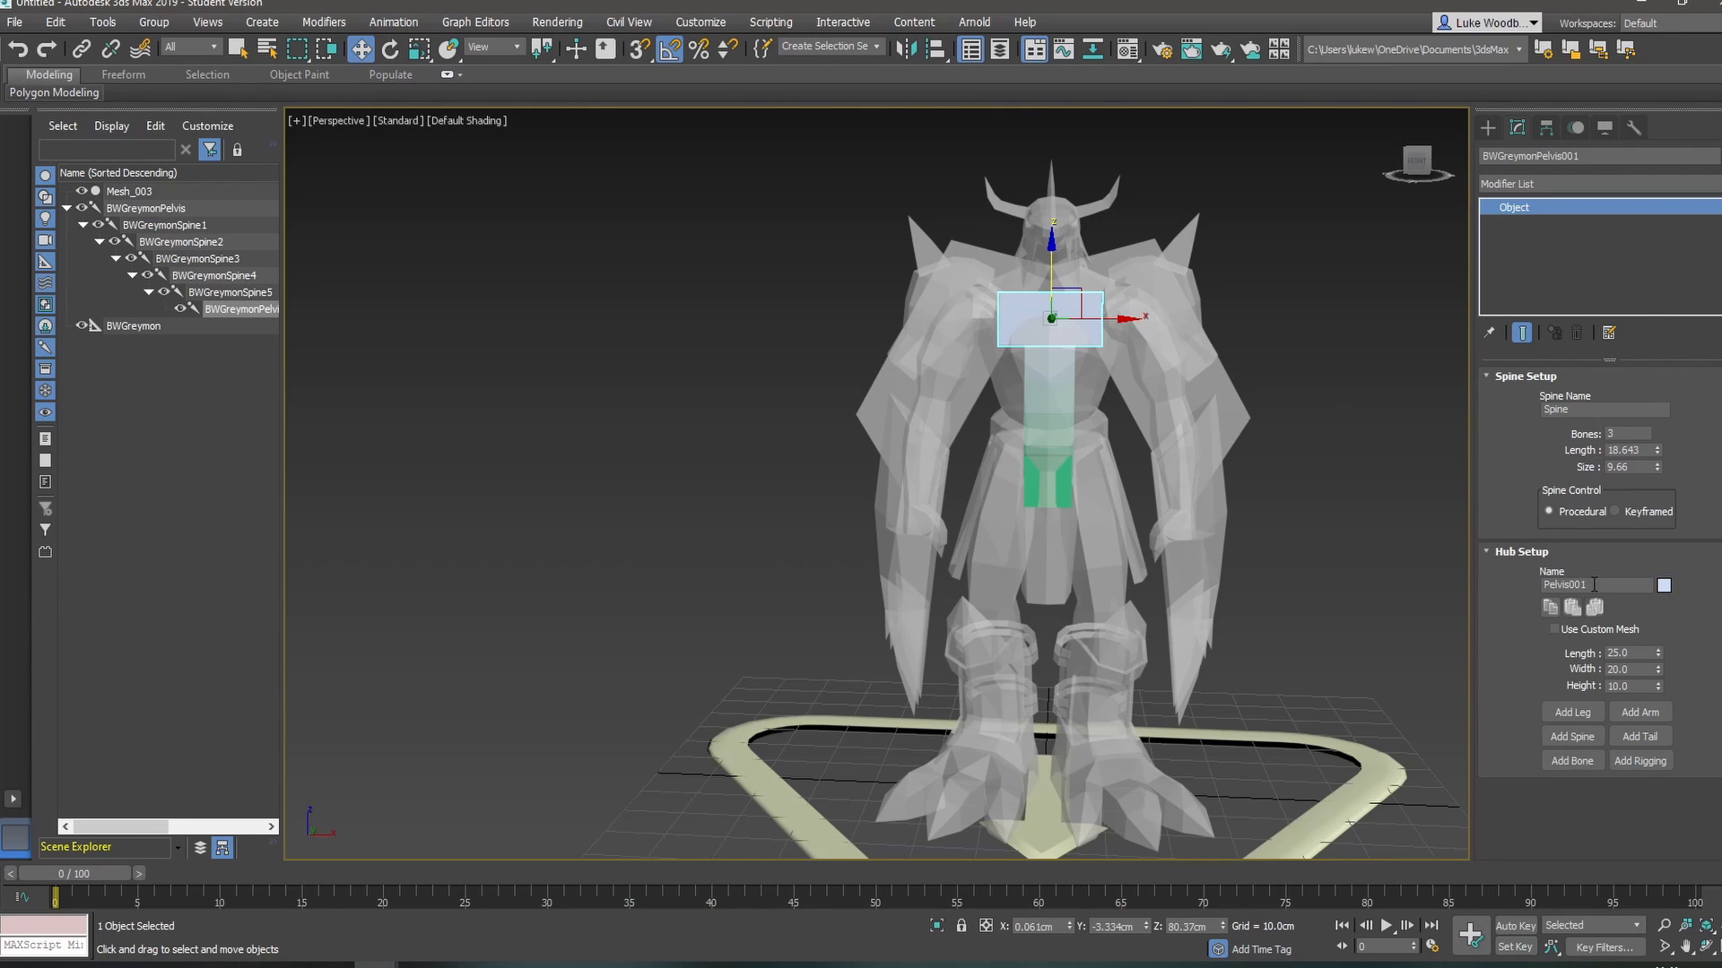
- Rename the chest hub as Torso and raise it slightly to about Z 81.6 cm
{"action": "left_click_drag", "start_coordinate": [1593, 585], "coordinate": [1536, 585]}
{"action": "type", "text": "Torso"}
{"action": "key", "text": "Return"}
{"action": "left_click_drag", "start_coordinate": [1101, 310], "coordinate": [1100, 302]}
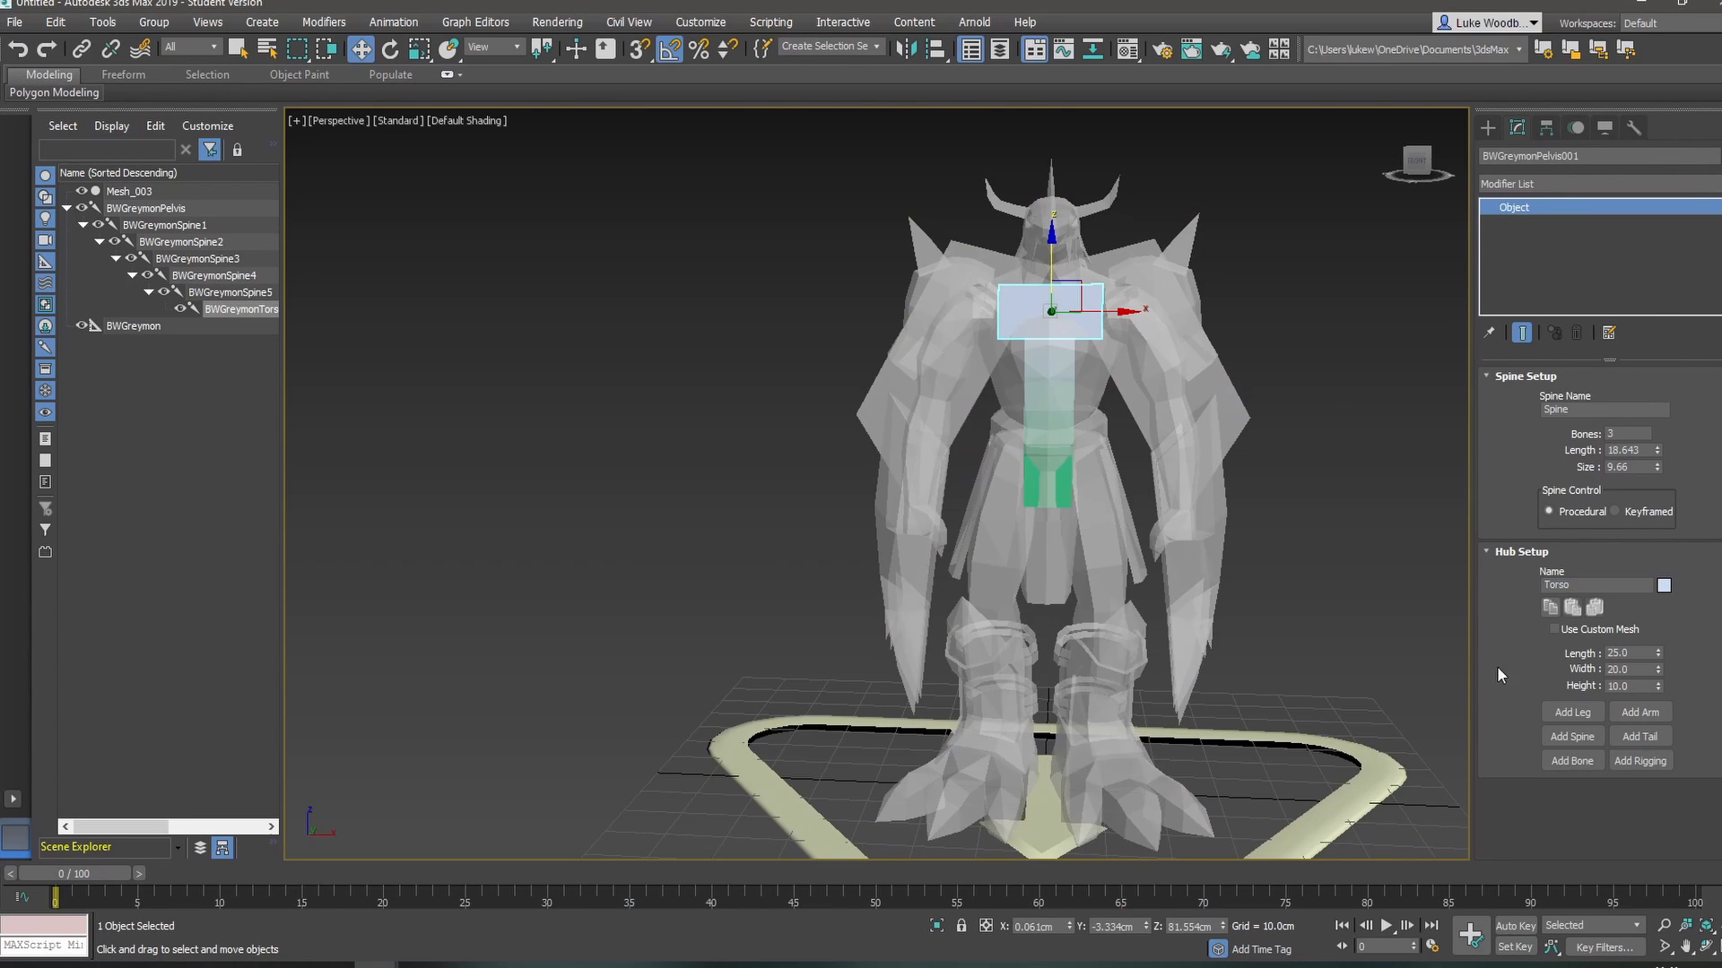
- Add a second spine above the Torso hub and select the hub at its end
{"action": "left_click", "coordinate": [1585, 738]}
{"action": "middle_click_drag", "start_coordinate": [1357, 404], "coordinate": [1330, 510]}
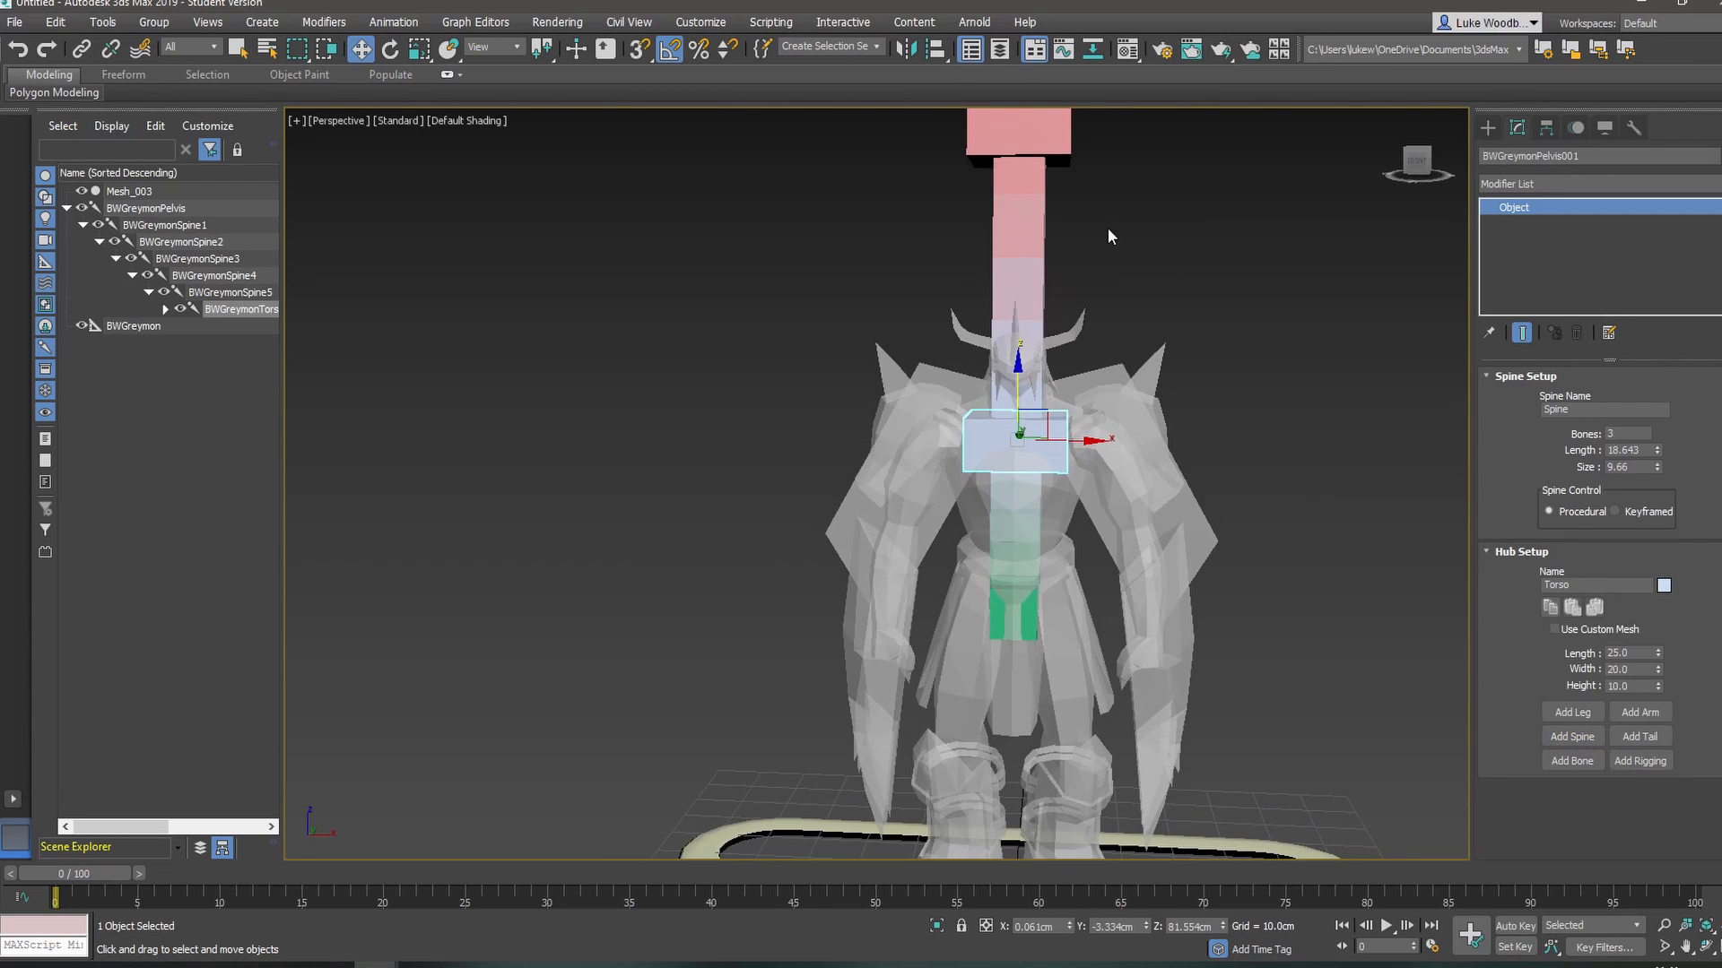
{"action": "left_click", "coordinate": [1019, 136]}
{"action": "middle_click_drag", "start_coordinate": [1123, 239], "coordinate": [1074, 234], "text": "alt"}
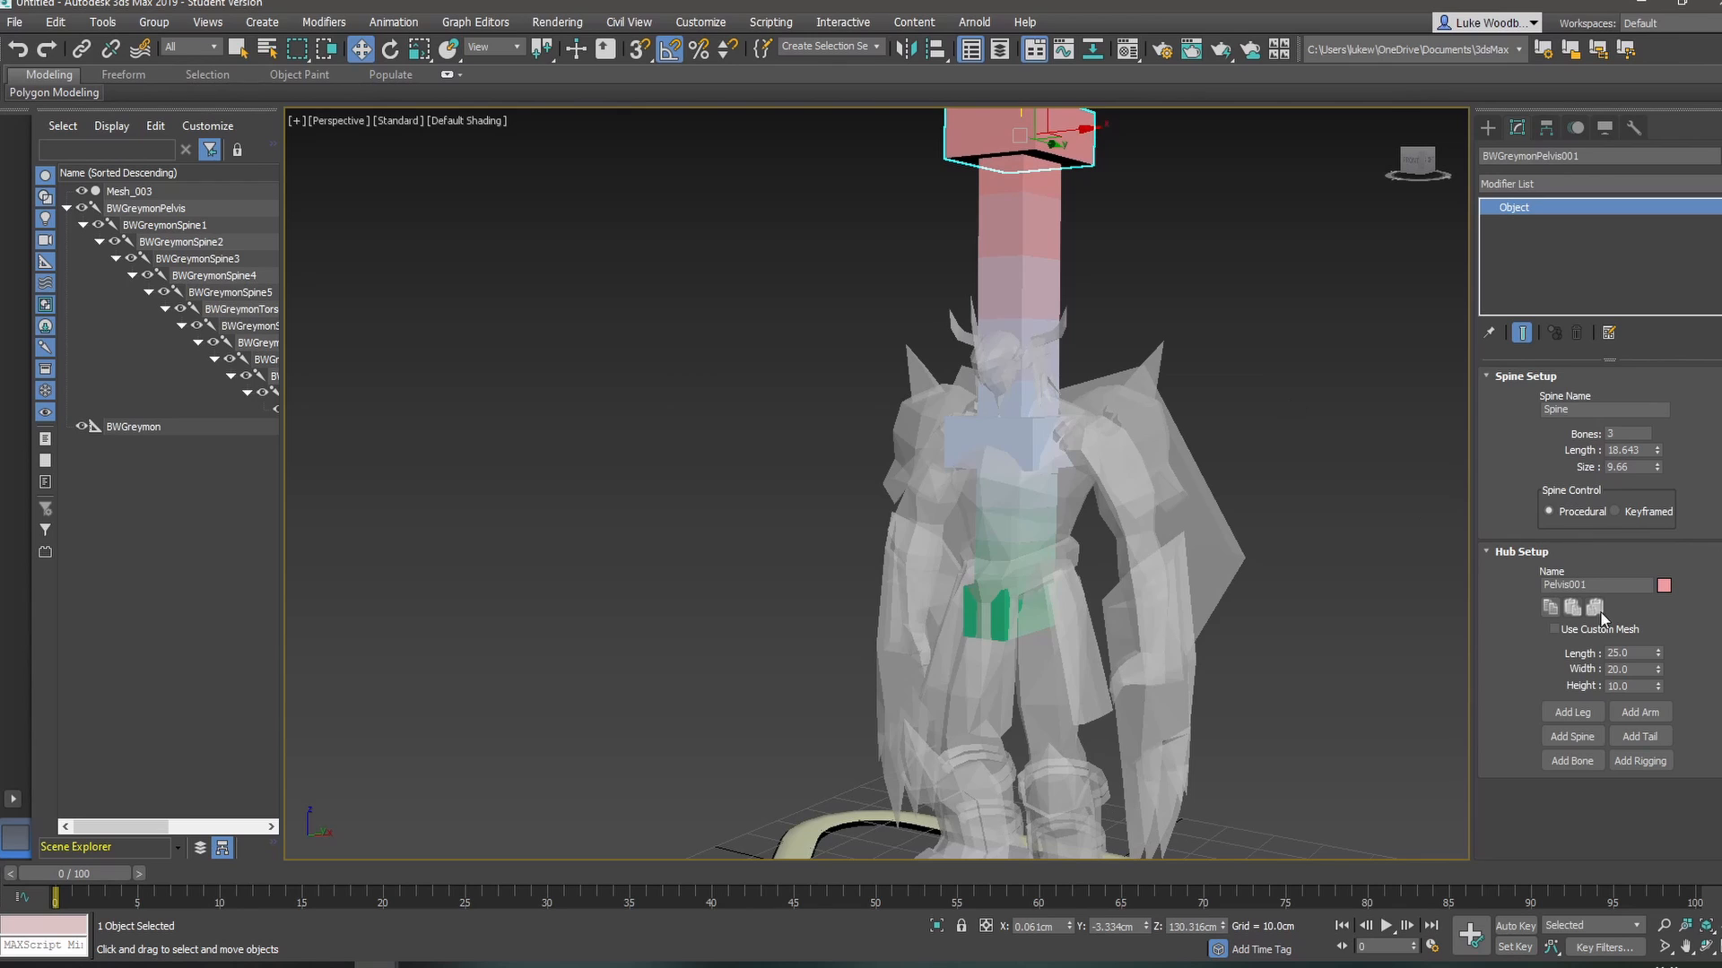
- Set the number of bones in the spine above the Torso hub to 3
{"action": "left_click", "coordinate": [1026, 245]}
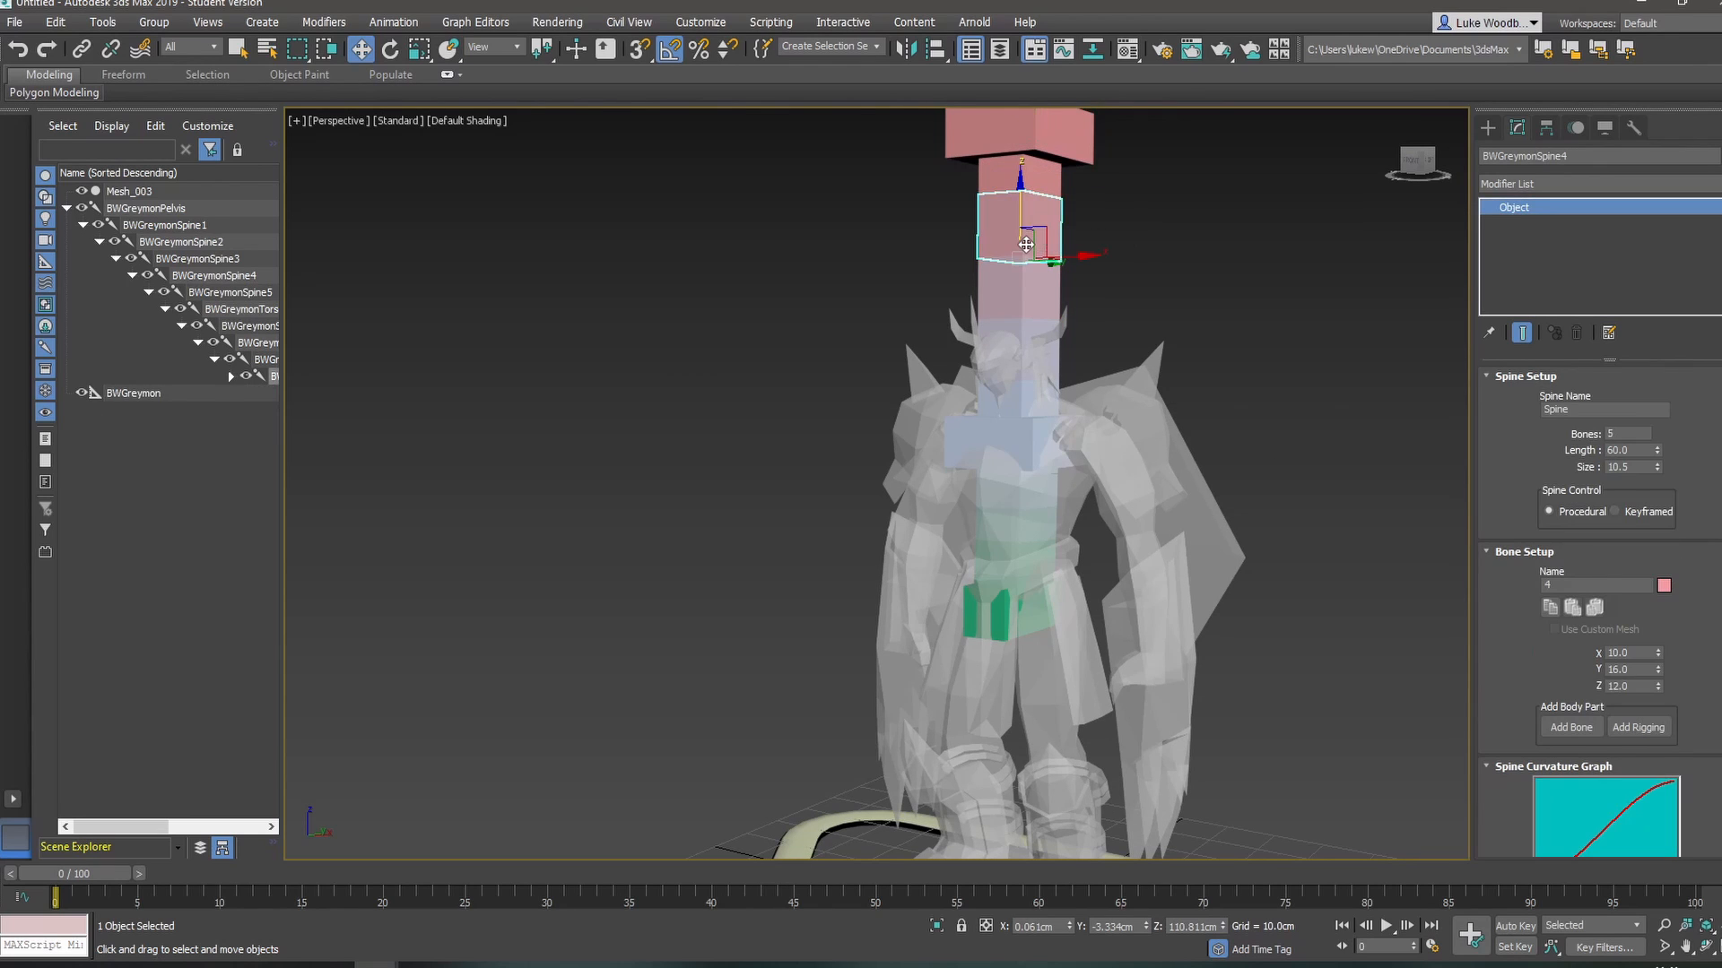
{"action": "double_click", "coordinate": [1619, 432]}
{"action": "type", "text": "3"}
{"action": "key", "text": "Return"}
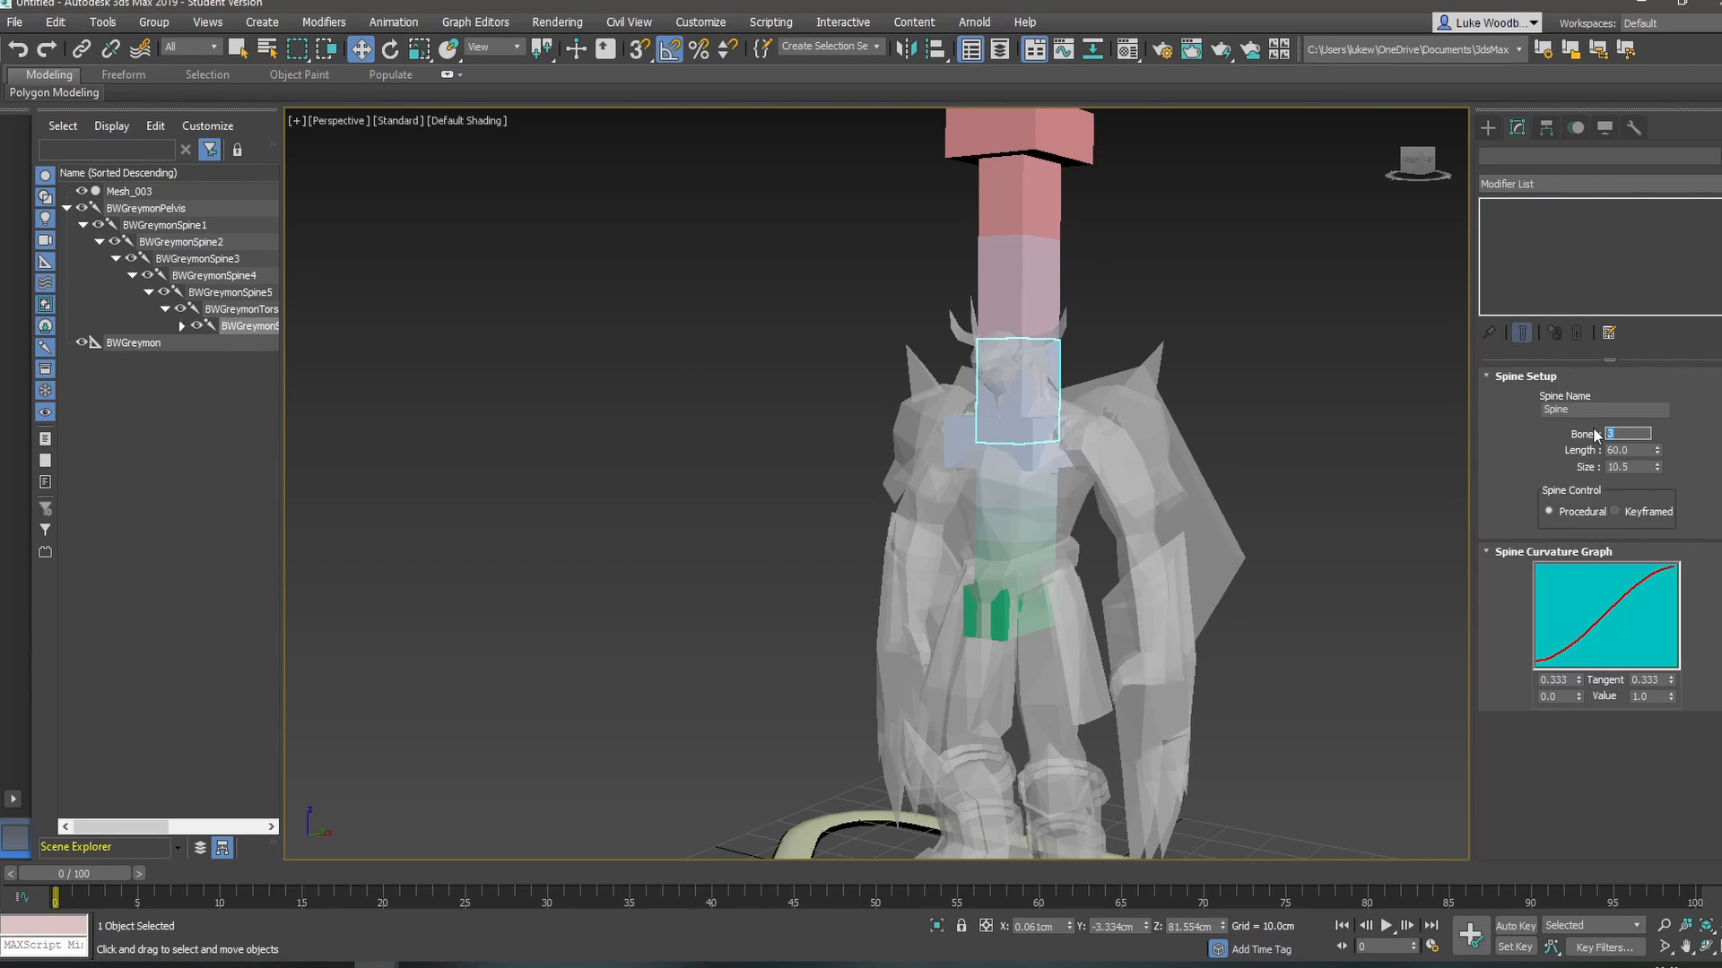
- Lower the hub at the end of the second spine to head height, at about Z 93.8 cm
{"action": "left_click", "coordinate": [1024, 145]}
{"action": "middle_click_drag", "start_coordinate": [1024, 133], "coordinate": [1025, 174]}
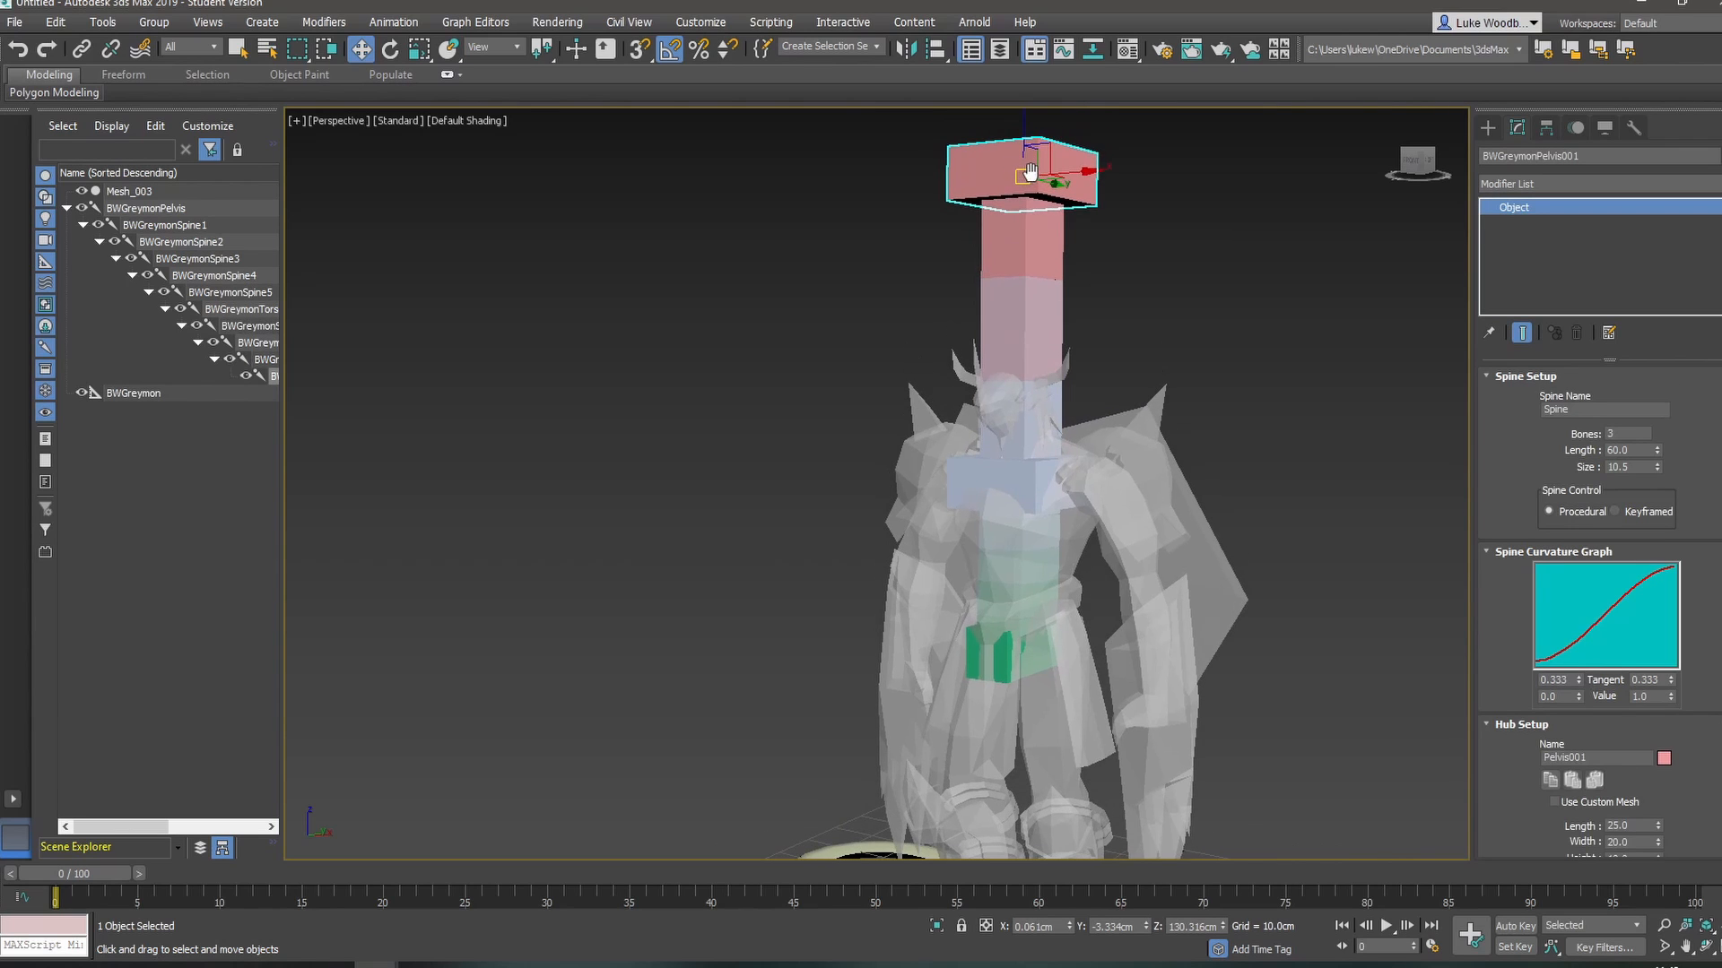
{"action": "left_click_drag", "start_coordinate": [1026, 137], "coordinate": [1025, 366]}
{"action": "mouse_move", "coordinate": [1025, 365]}
{"action": "middle_mouse_down", "text": "alt"}
{"action": "mouse_move", "coordinate": [1106, 348]}
{"action": "mouse_move", "coordinate": [1028, 342]}
{"action": "middle_mouse_up", "text": "alt"}
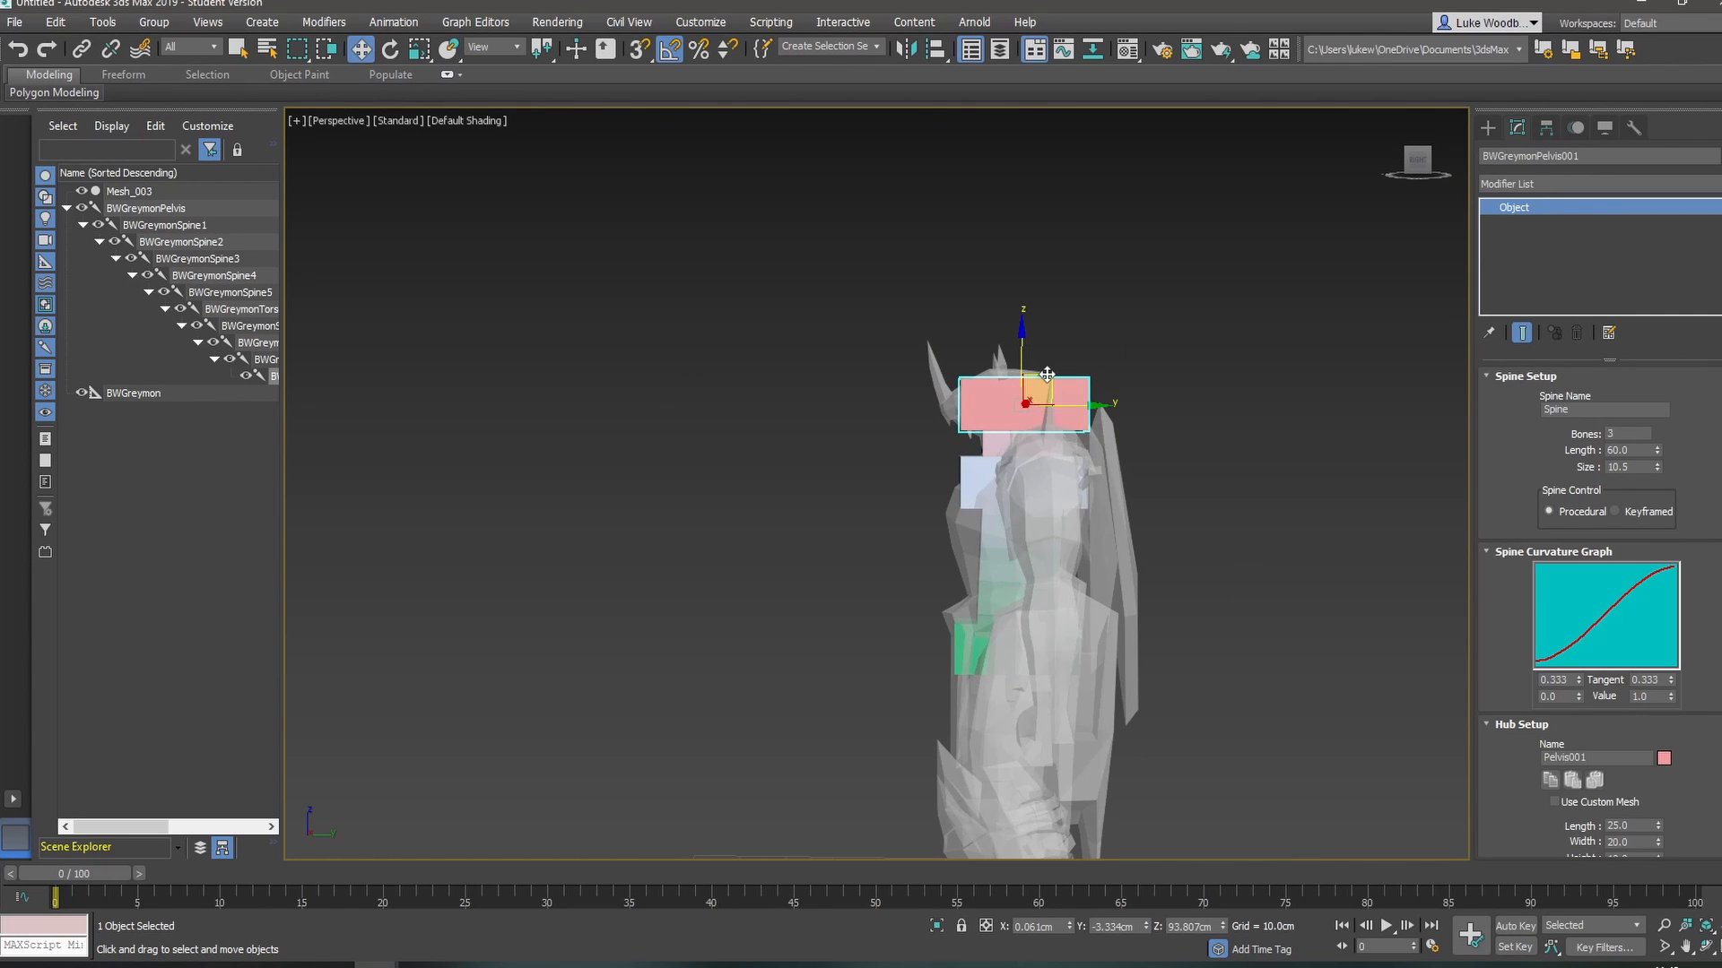
- Rotate the head hub upright and move it into the head, at about Y -6.5 cm and Z 98.5 cm
{"action": "key", "text": "e"}
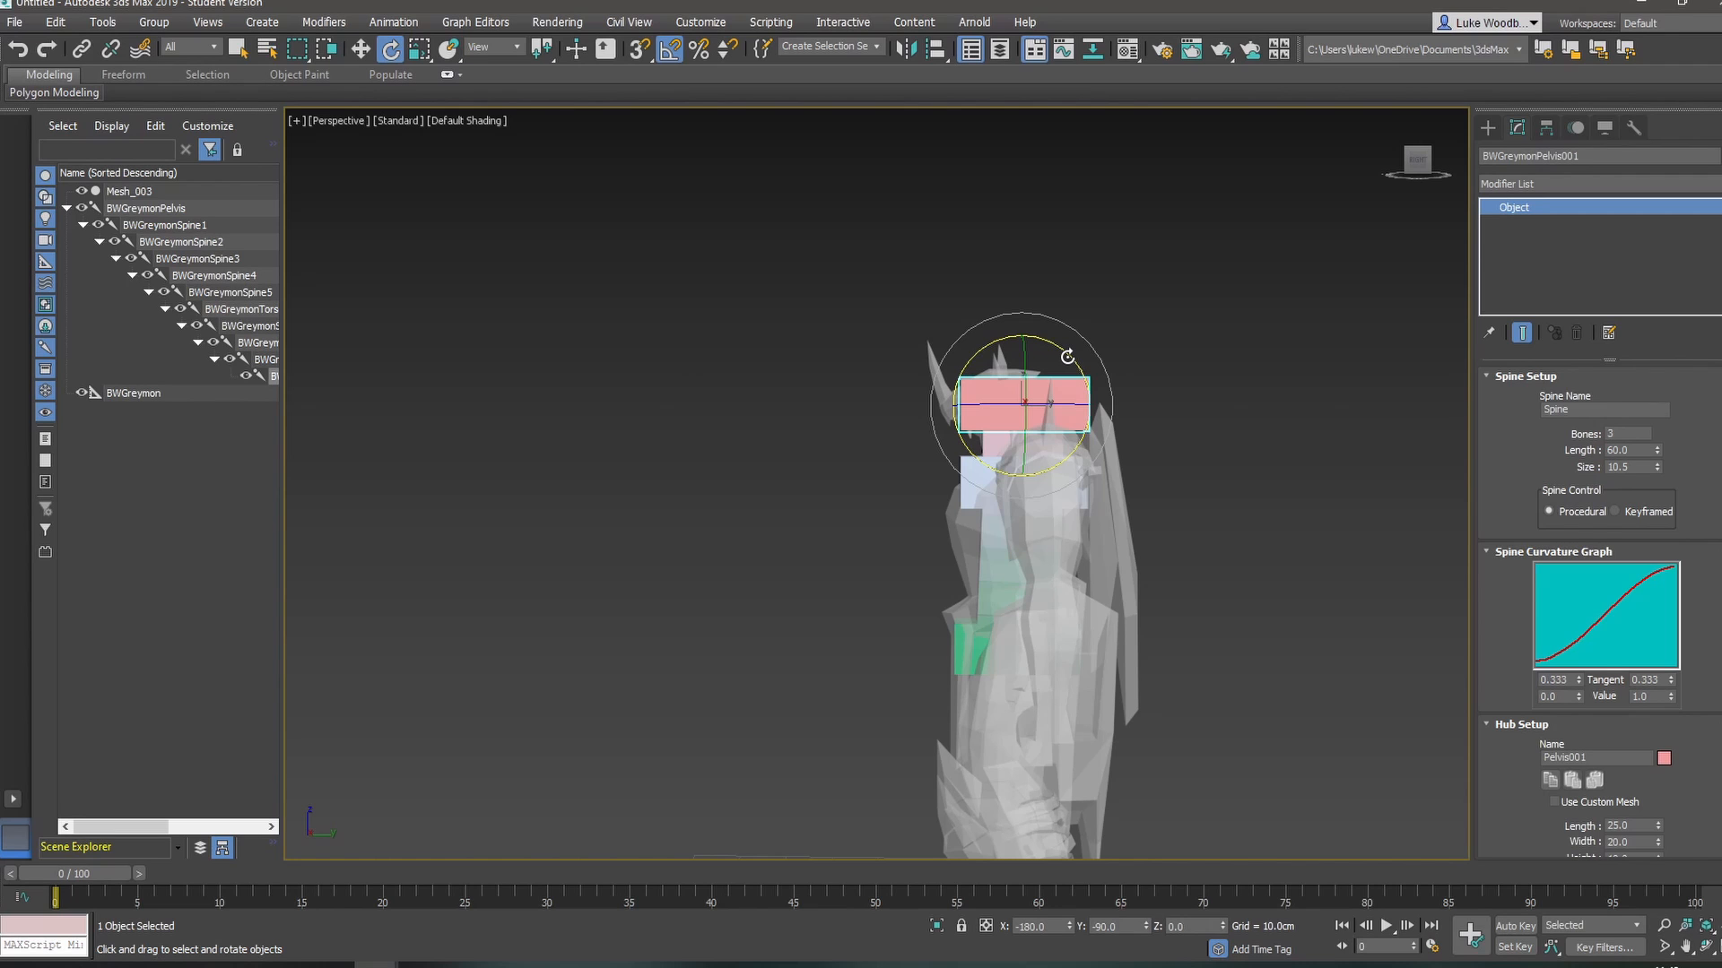
{"action": "left_click_drag", "start_coordinate": [1067, 357], "coordinate": [992, 320]}
{"action": "key", "text": "w"}
{"action": "left_click_drag", "start_coordinate": [1003, 395], "coordinate": [1032, 350]}
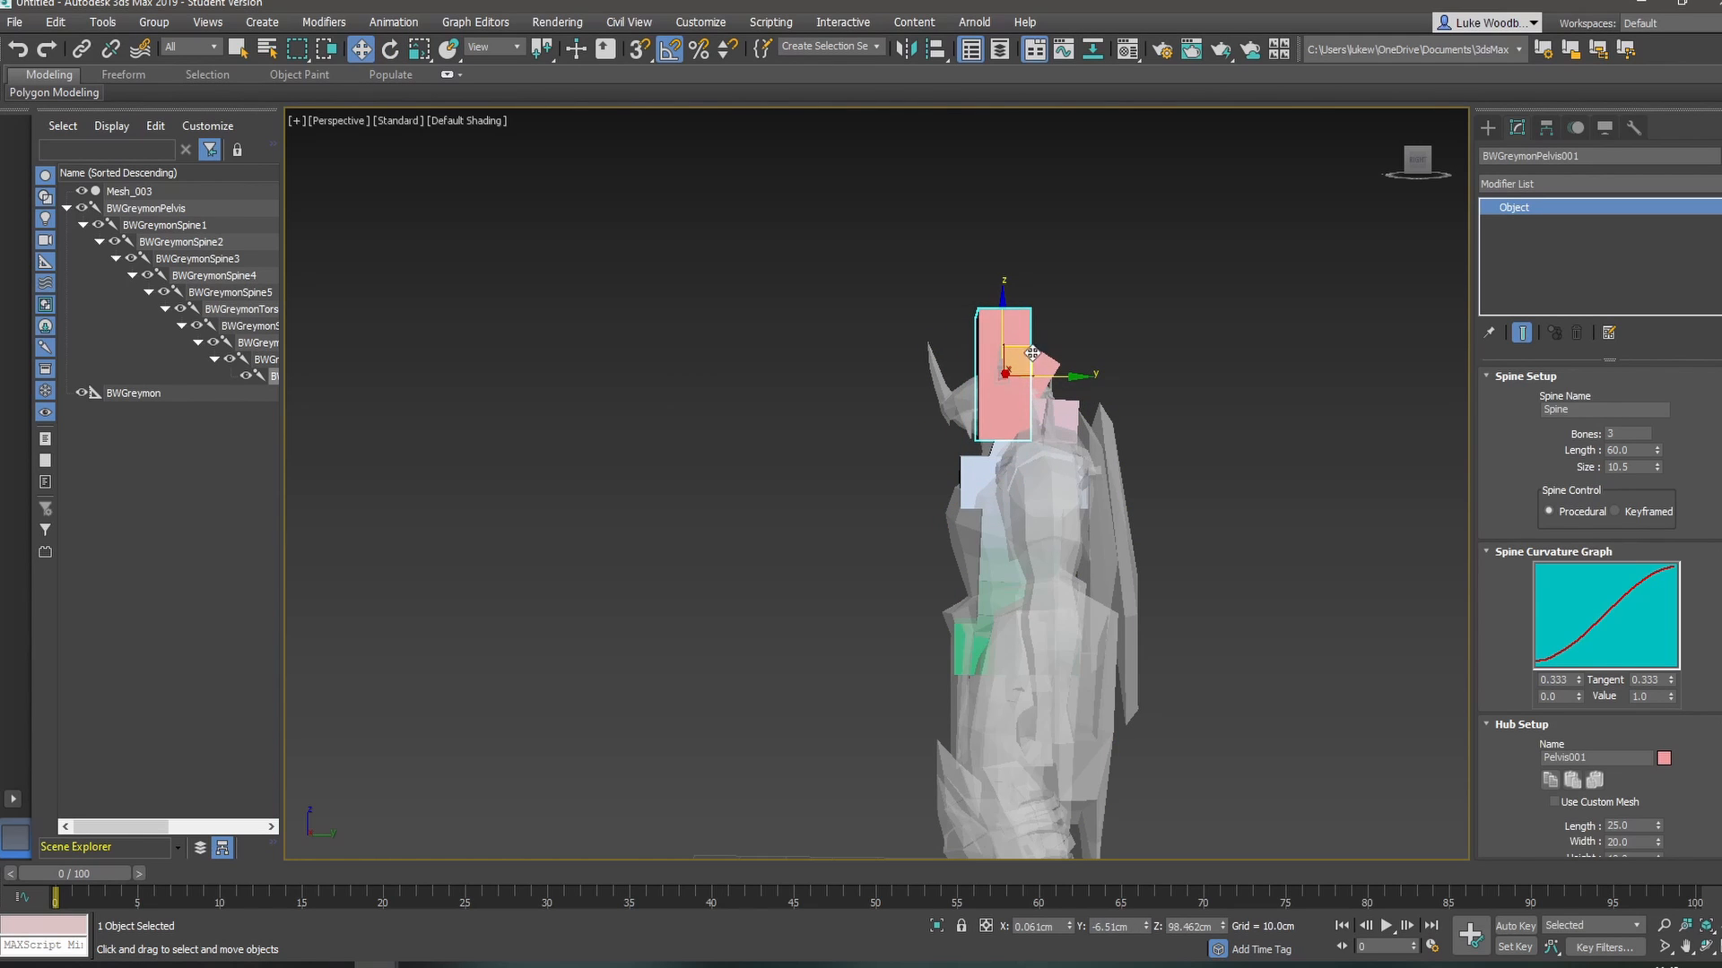
{"action": "middle_click_drag", "start_coordinate": [1031, 372], "coordinate": [1336, 391], "text": "alt"}
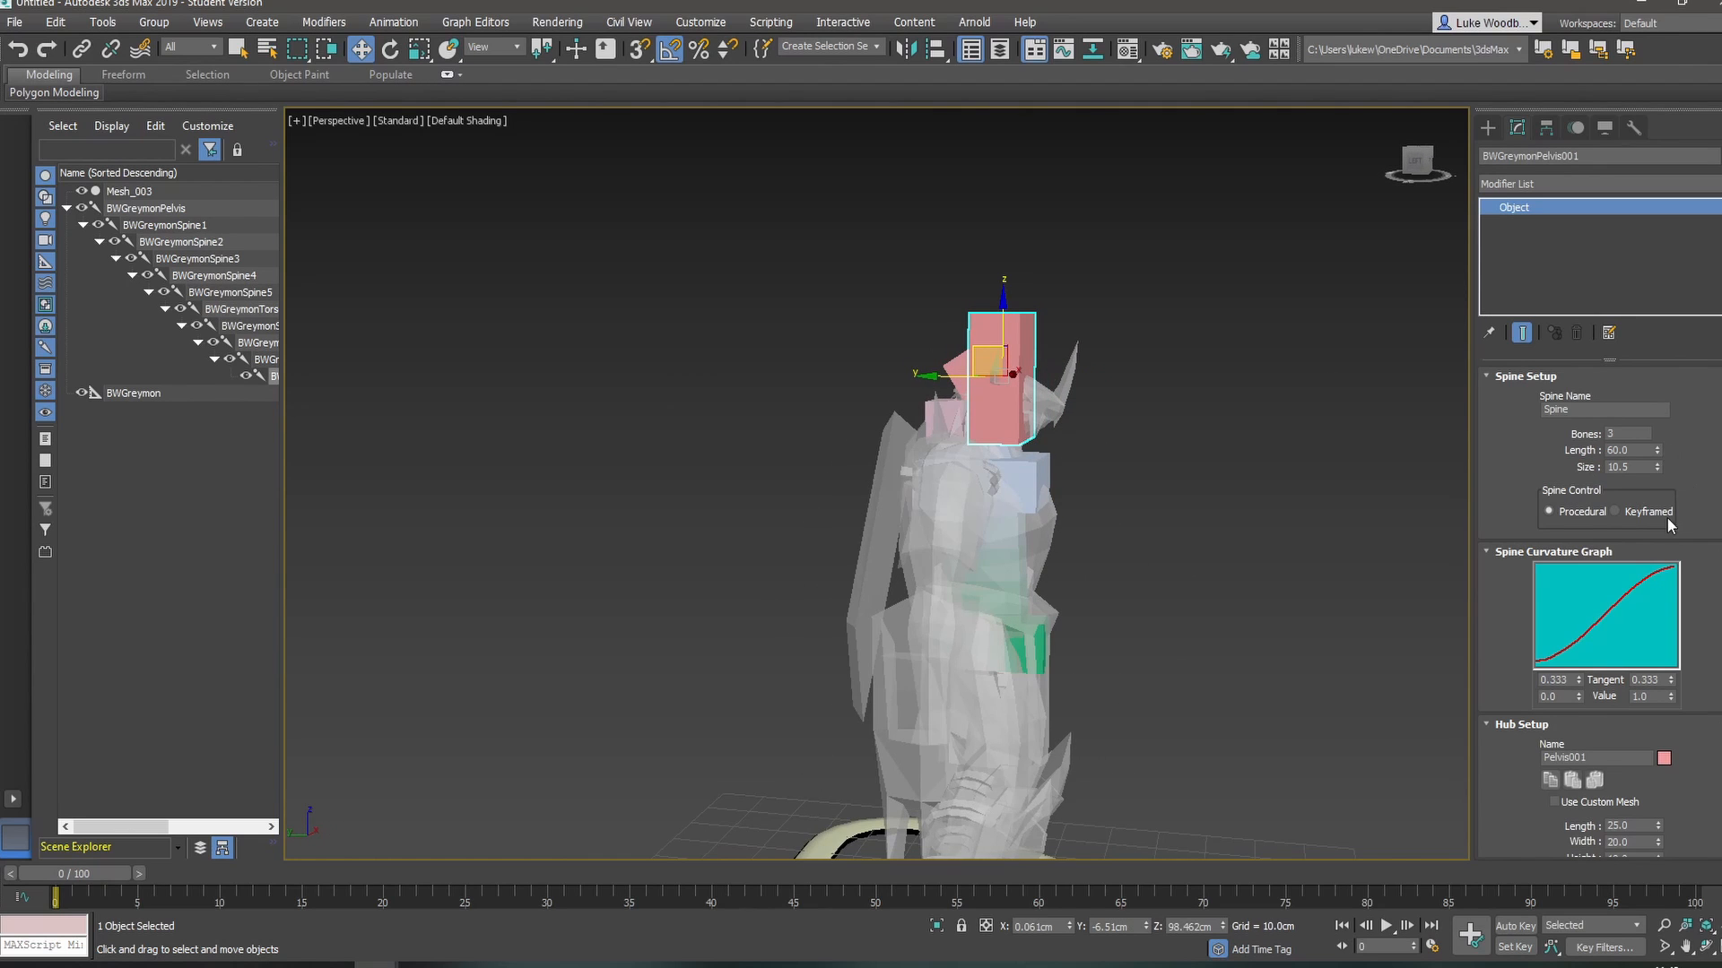
- Set the head hub's length to 13.25 and width to 12.2, and reposition it at about Y -5.5 cm, Z 96.4 cm
{"action": "scroll", "coordinate": [1697, 807], "scroll_direction": "down", "scroll_amount": 2}
{"action": "left_click_drag", "start_coordinate": [1658, 768], "coordinate": [1658, 818]}
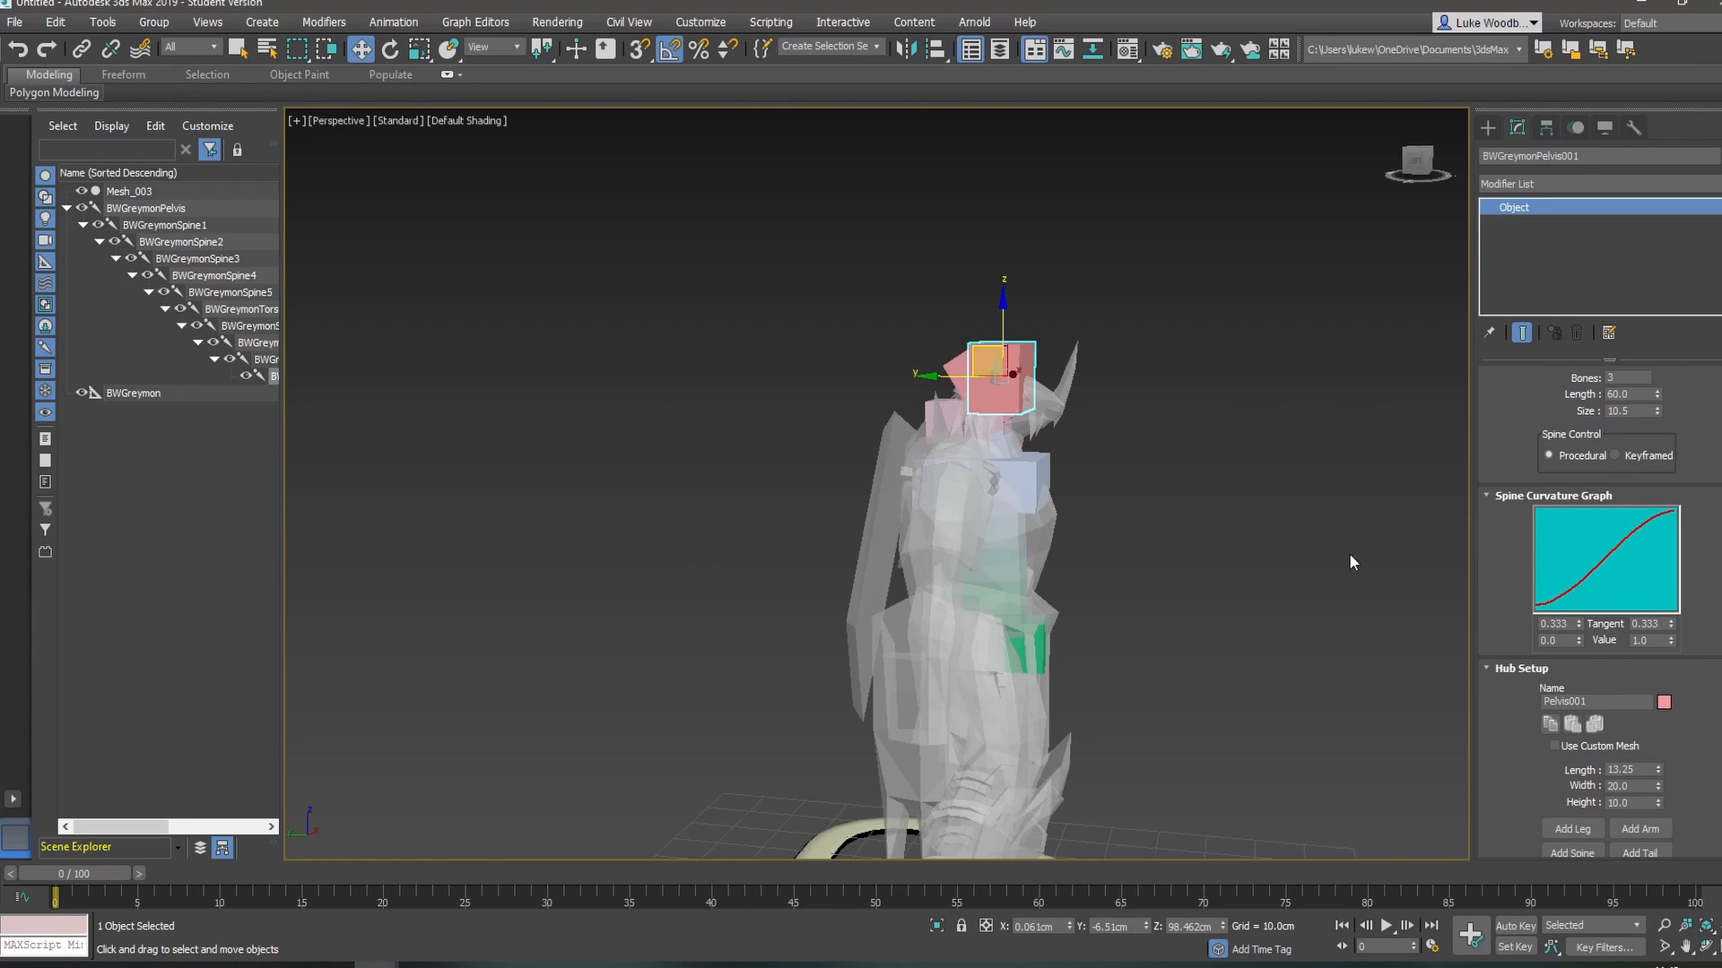
{"action": "middle_click_drag", "start_coordinate": [1352, 563], "coordinate": [1301, 547], "text": "alt"}
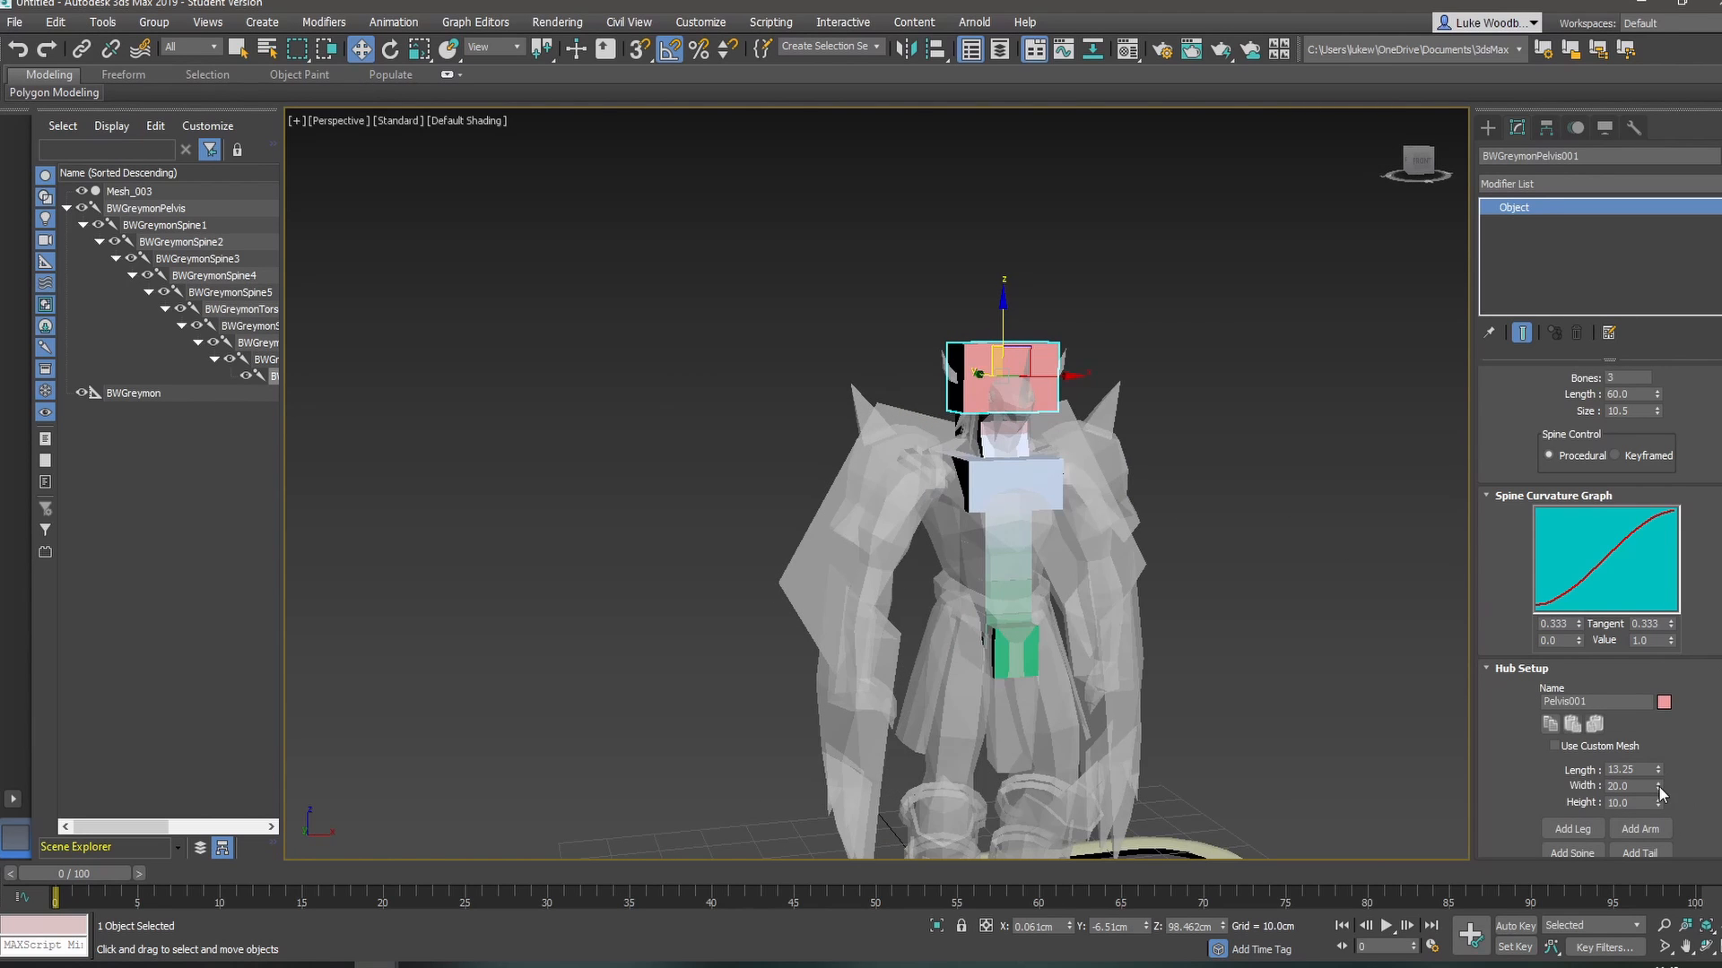
{"action": "left_click_drag", "start_coordinate": [1660, 793], "coordinate": [1660, 814]}
{"action": "middle_click_drag", "start_coordinate": [1266, 532], "coordinate": [1372, 547], "text": "alt"}
{"action": "left_click_drag", "start_coordinate": [1001, 323], "coordinate": [969, 386]}
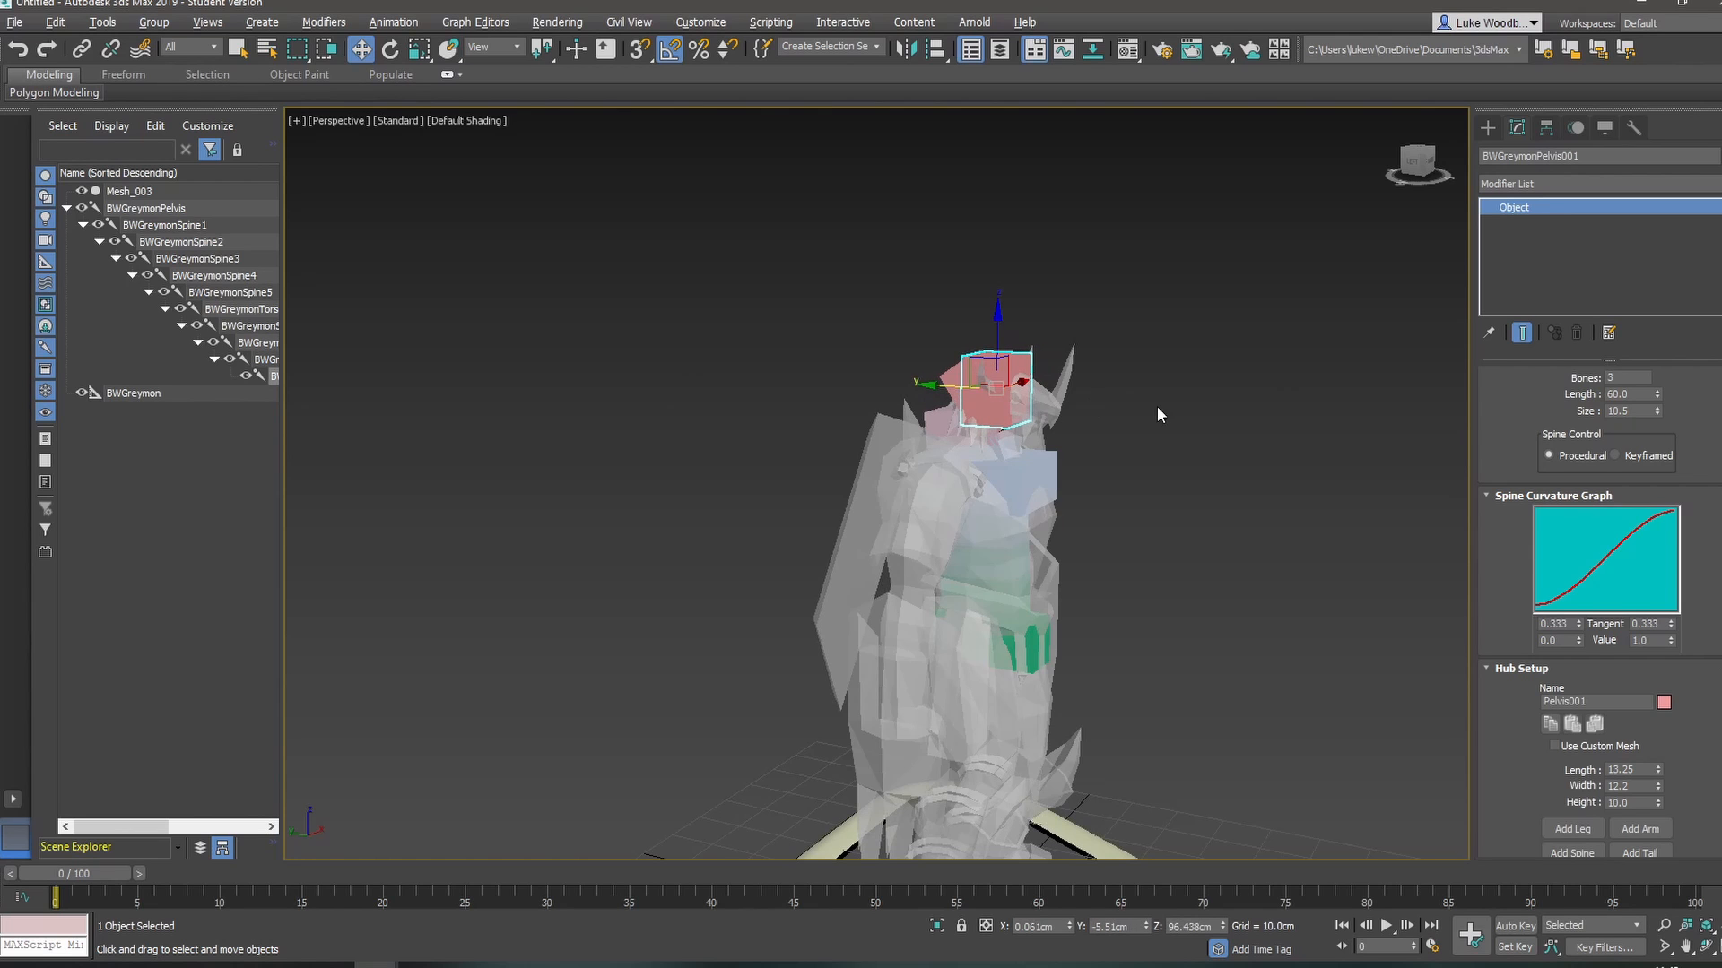
{"action": "middle_click_drag", "start_coordinate": [1159, 415], "coordinate": [1049, 399], "text": "alt"}
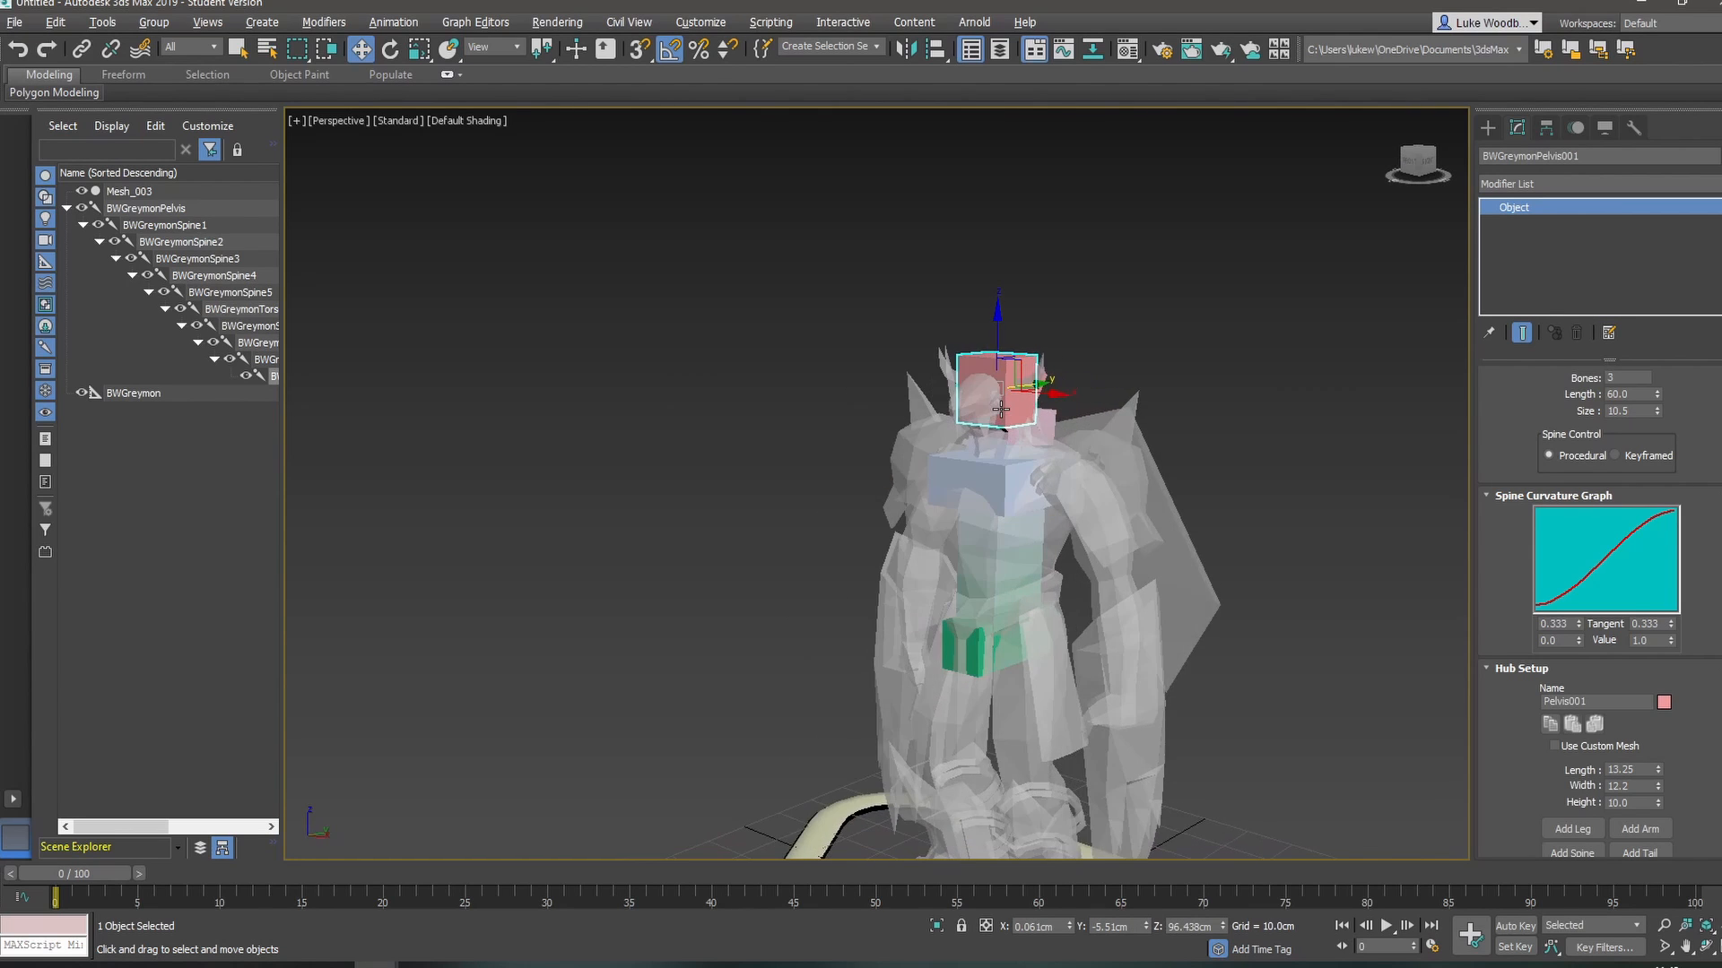
- Rename the head hub as Head and compare its full bone name with the Torso hub's
{"action": "double_click", "coordinate": [1609, 702]}
{"action": "type", "text": "Head"}
{"action": "key", "text": "Return"}
{"action": "left_click", "coordinate": [993, 484]}
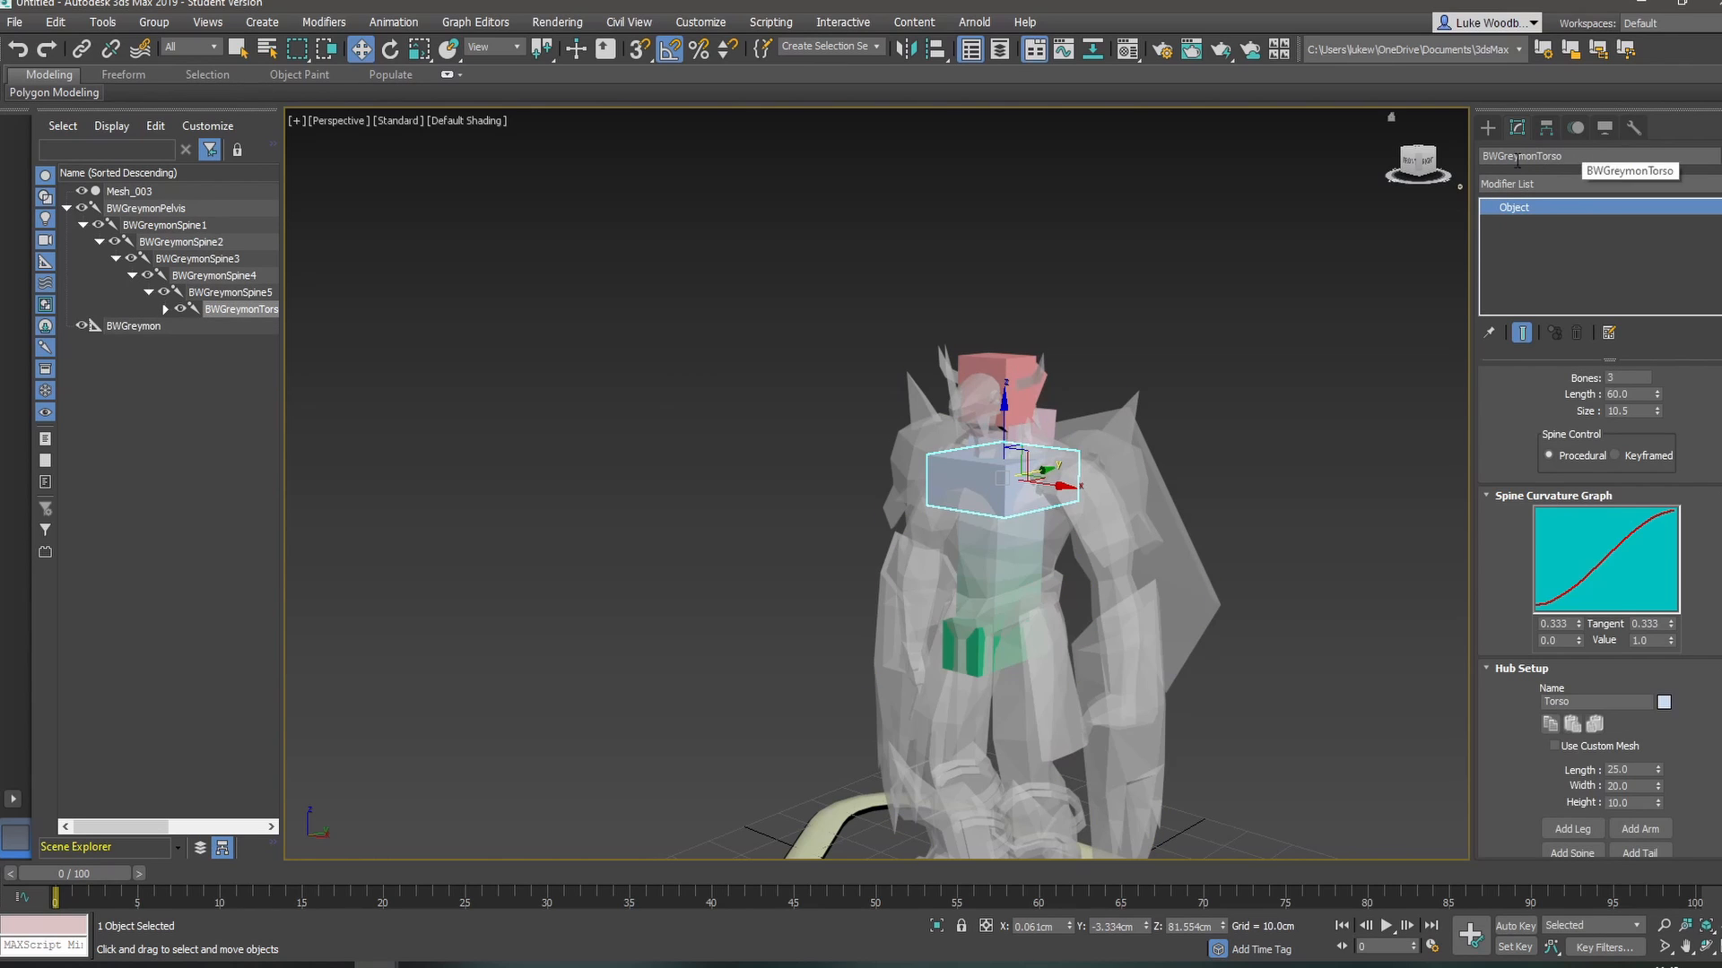
{"action": "left_click", "coordinate": [1005, 381]}
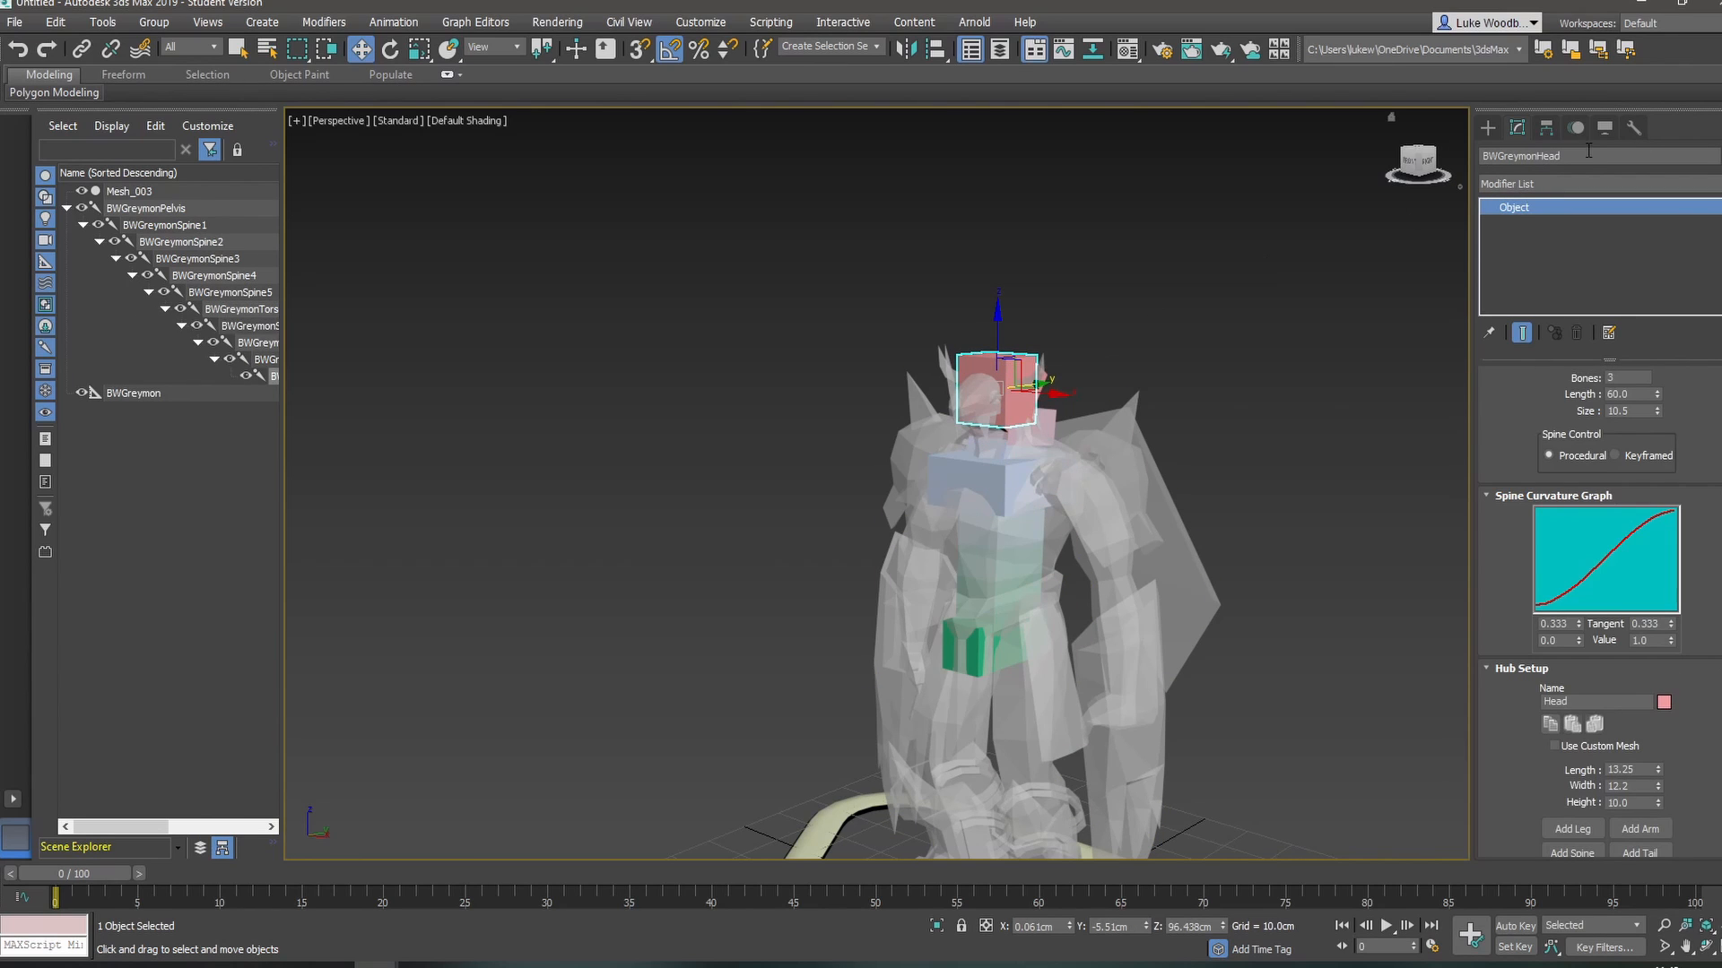
- Add a leg to the Pelvis hub
{"action": "middle_click_drag", "start_coordinate": [1229, 413], "coordinate": [1259, 346], "text": "alt"}
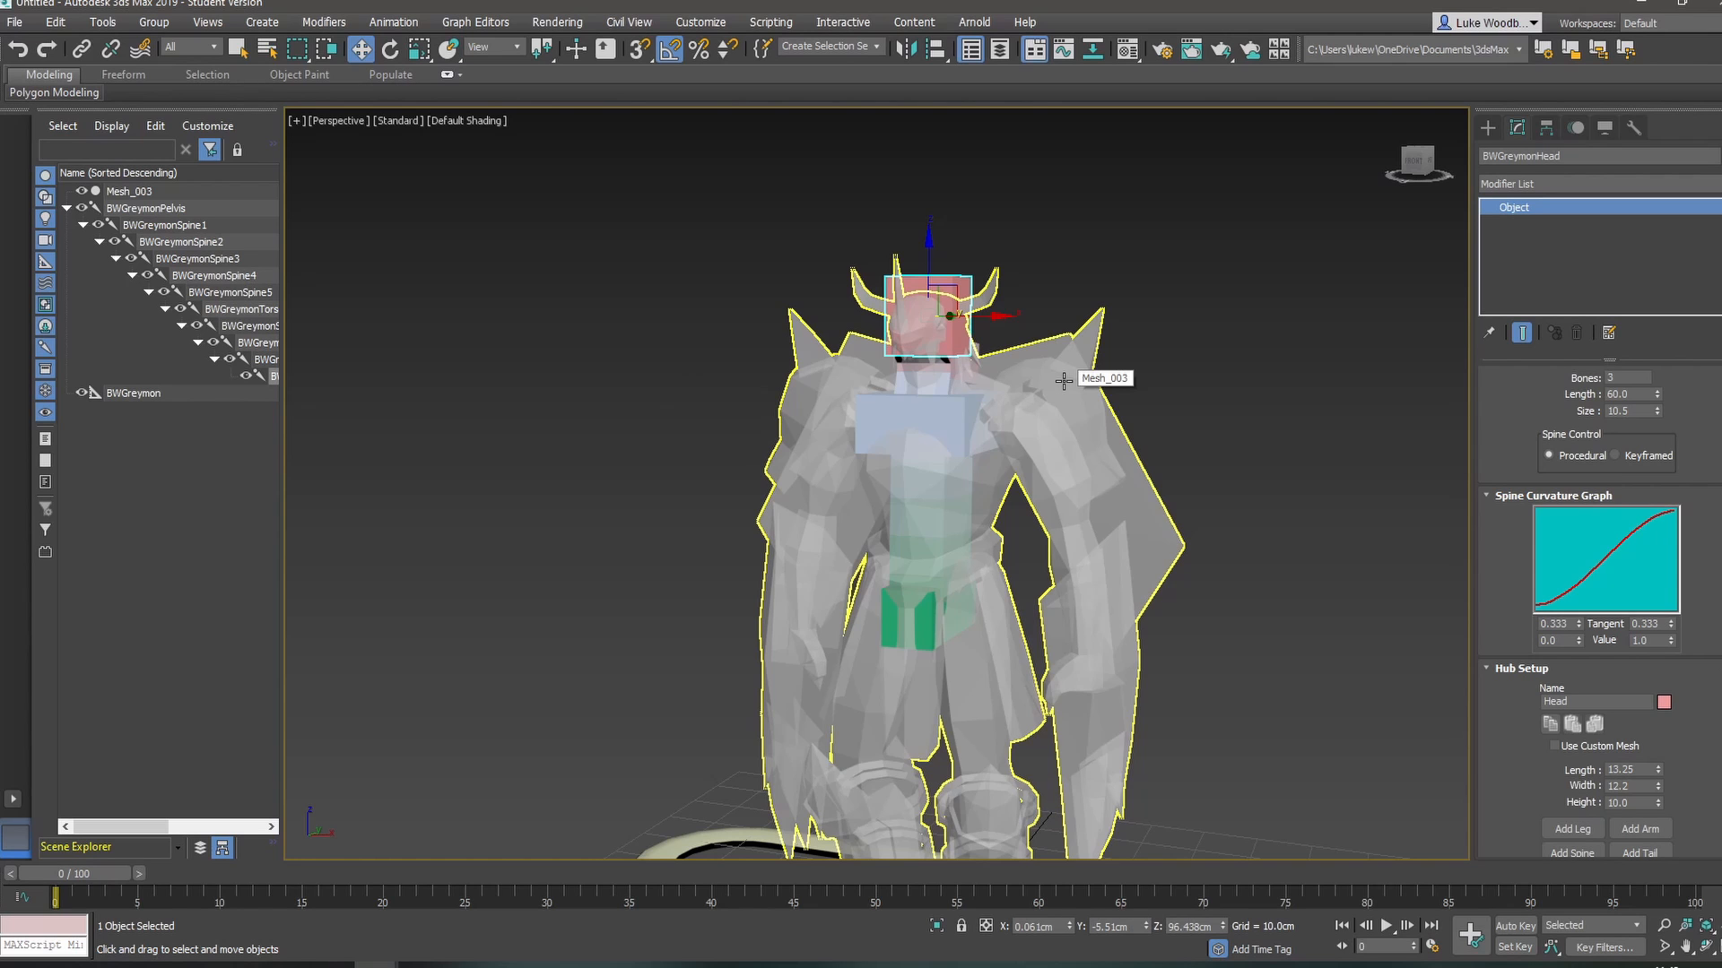
{"action": "middle_click_drag", "start_coordinate": [1211, 469], "coordinate": [1209, 245]}
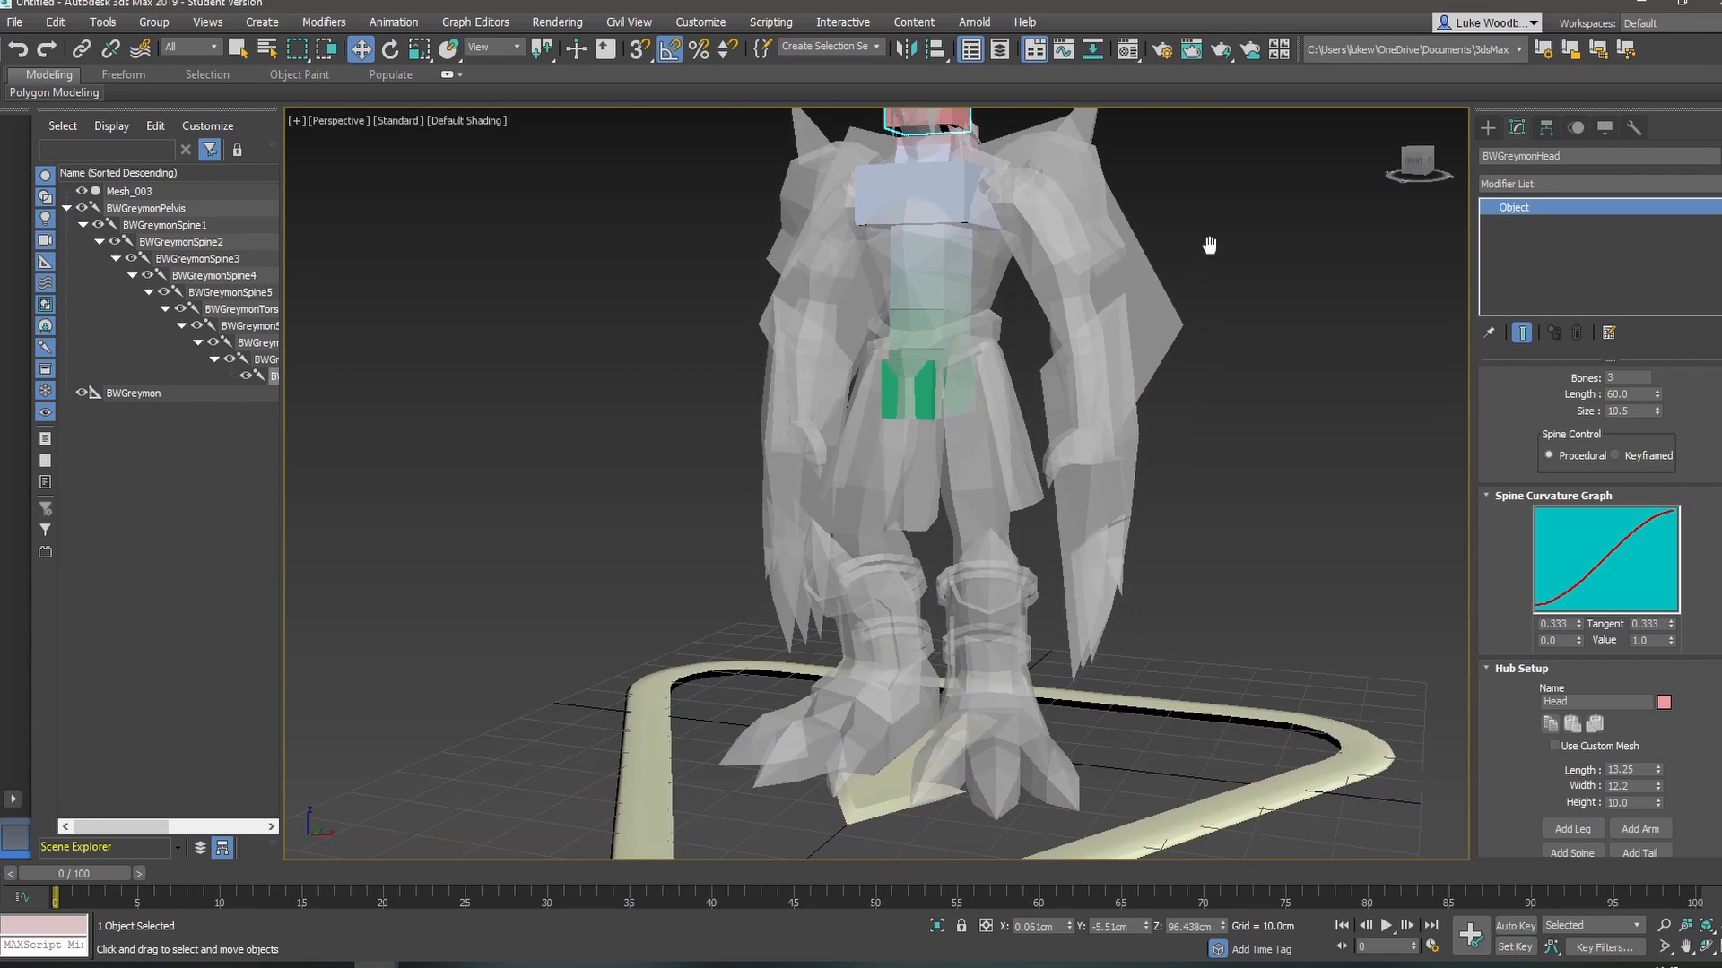
{"action": "left_click", "coordinate": [928, 381]}
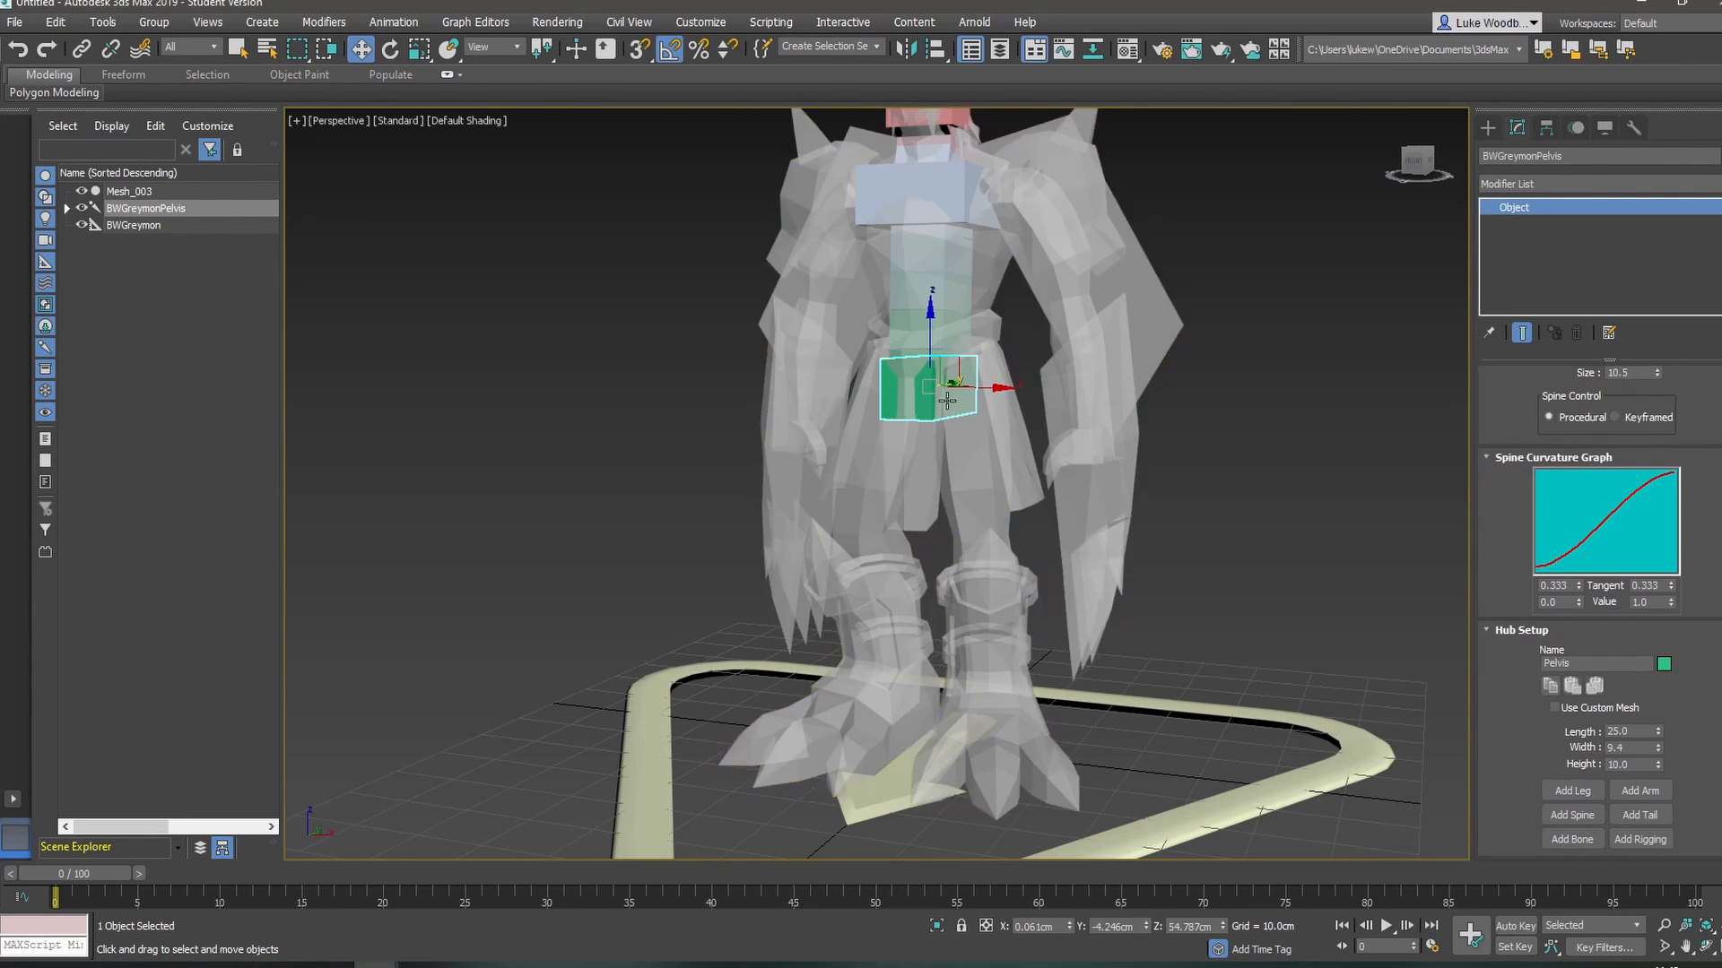
{"action": "left_click", "coordinate": [1561, 790]}
{"action": "middle_click_drag", "start_coordinate": [1193, 709], "coordinate": [1041, 703], "text": "alt"}
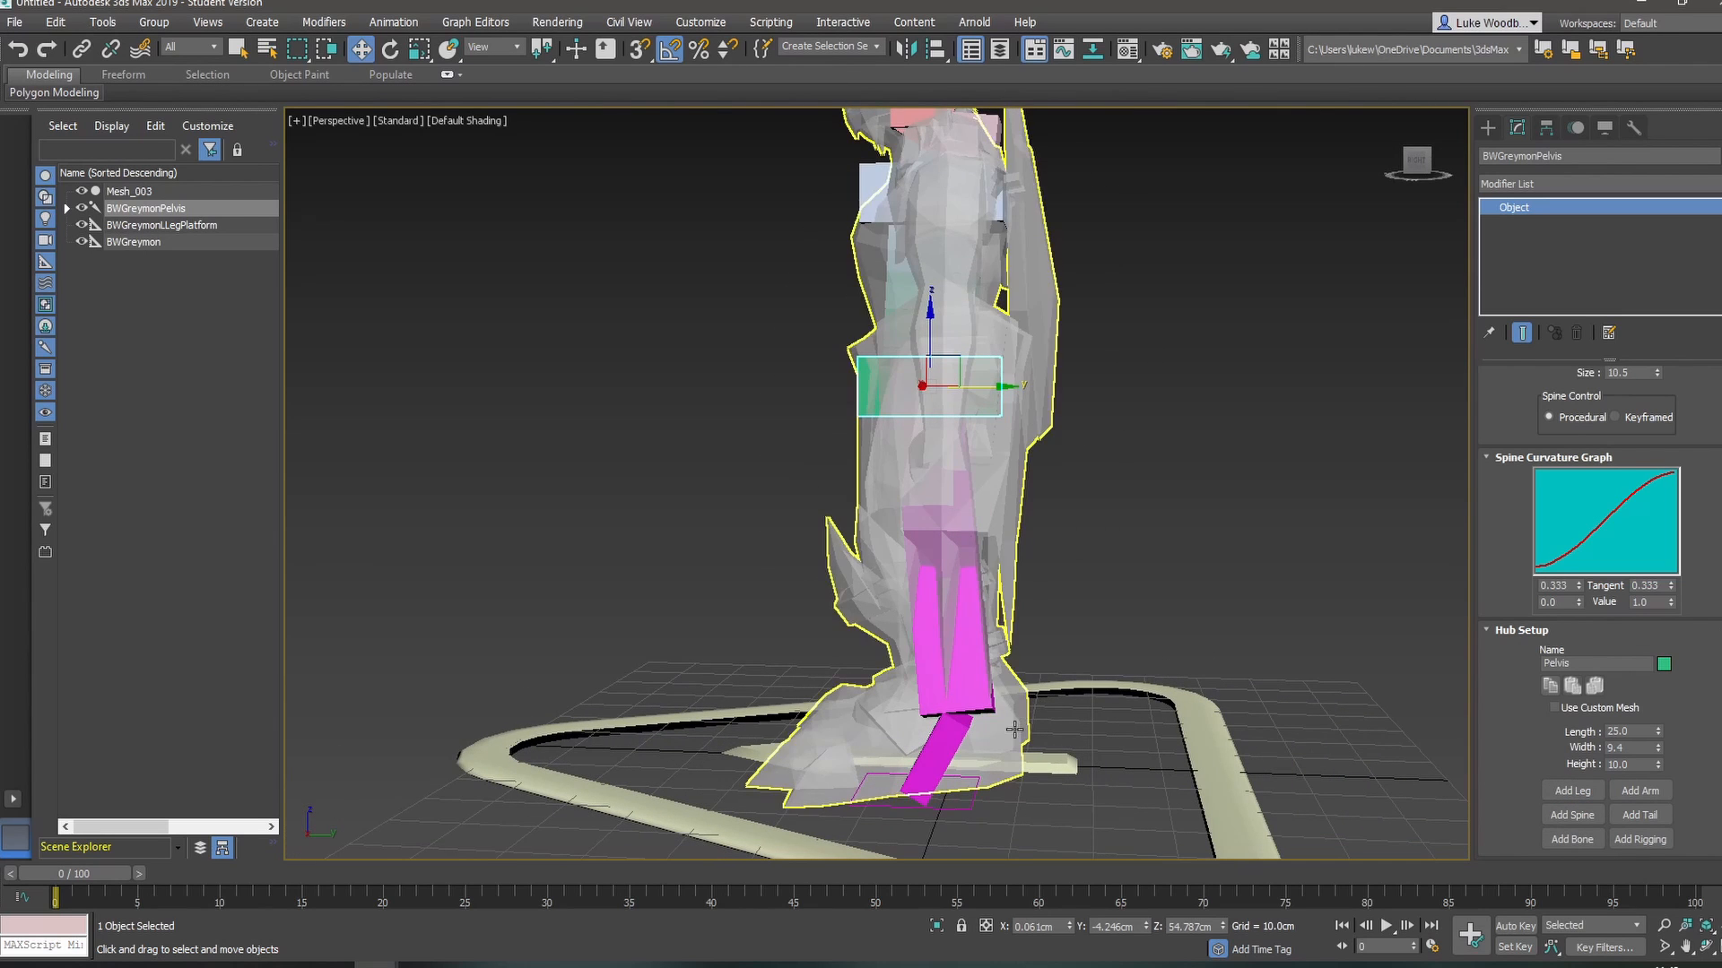
- Move the left leg's foot platform forward under the foot, to about Y -6.7 cm
{"action": "left_click", "coordinate": [971, 804]}
{"action": "middle_click_drag", "start_coordinate": [971, 804], "coordinate": [1135, 818], "text": "alt"}
{"action": "left_click_drag", "start_coordinate": [938, 782], "coordinate": [912, 781]}
{"action": "middle_click_drag", "start_coordinate": [912, 781], "coordinate": [1044, 744], "text": "alt"}
- Rotate the left ankle bone flat along the foot and place it at about Y -0.4 cm and Z 1.8 cm
{"action": "left_click", "coordinate": [891, 719]}
{"action": "scroll", "coordinate": [1045, 746], "scroll_direction": "up", "scroll_amount": 1}
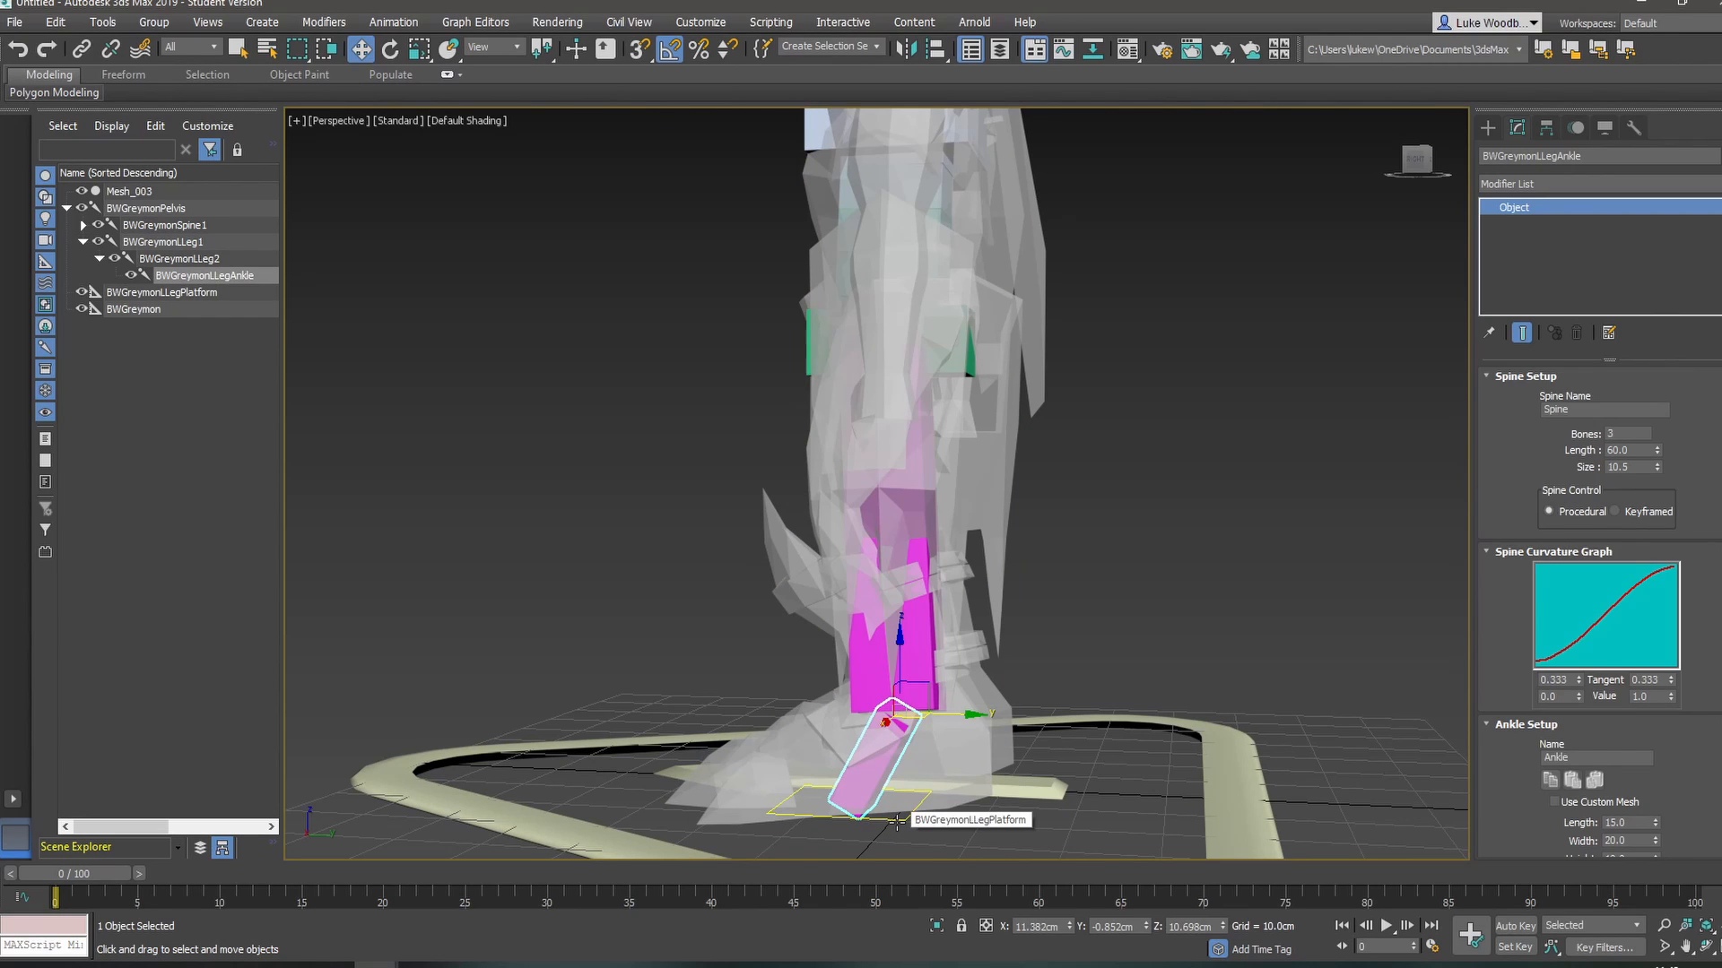
{"action": "key", "text": "e"}
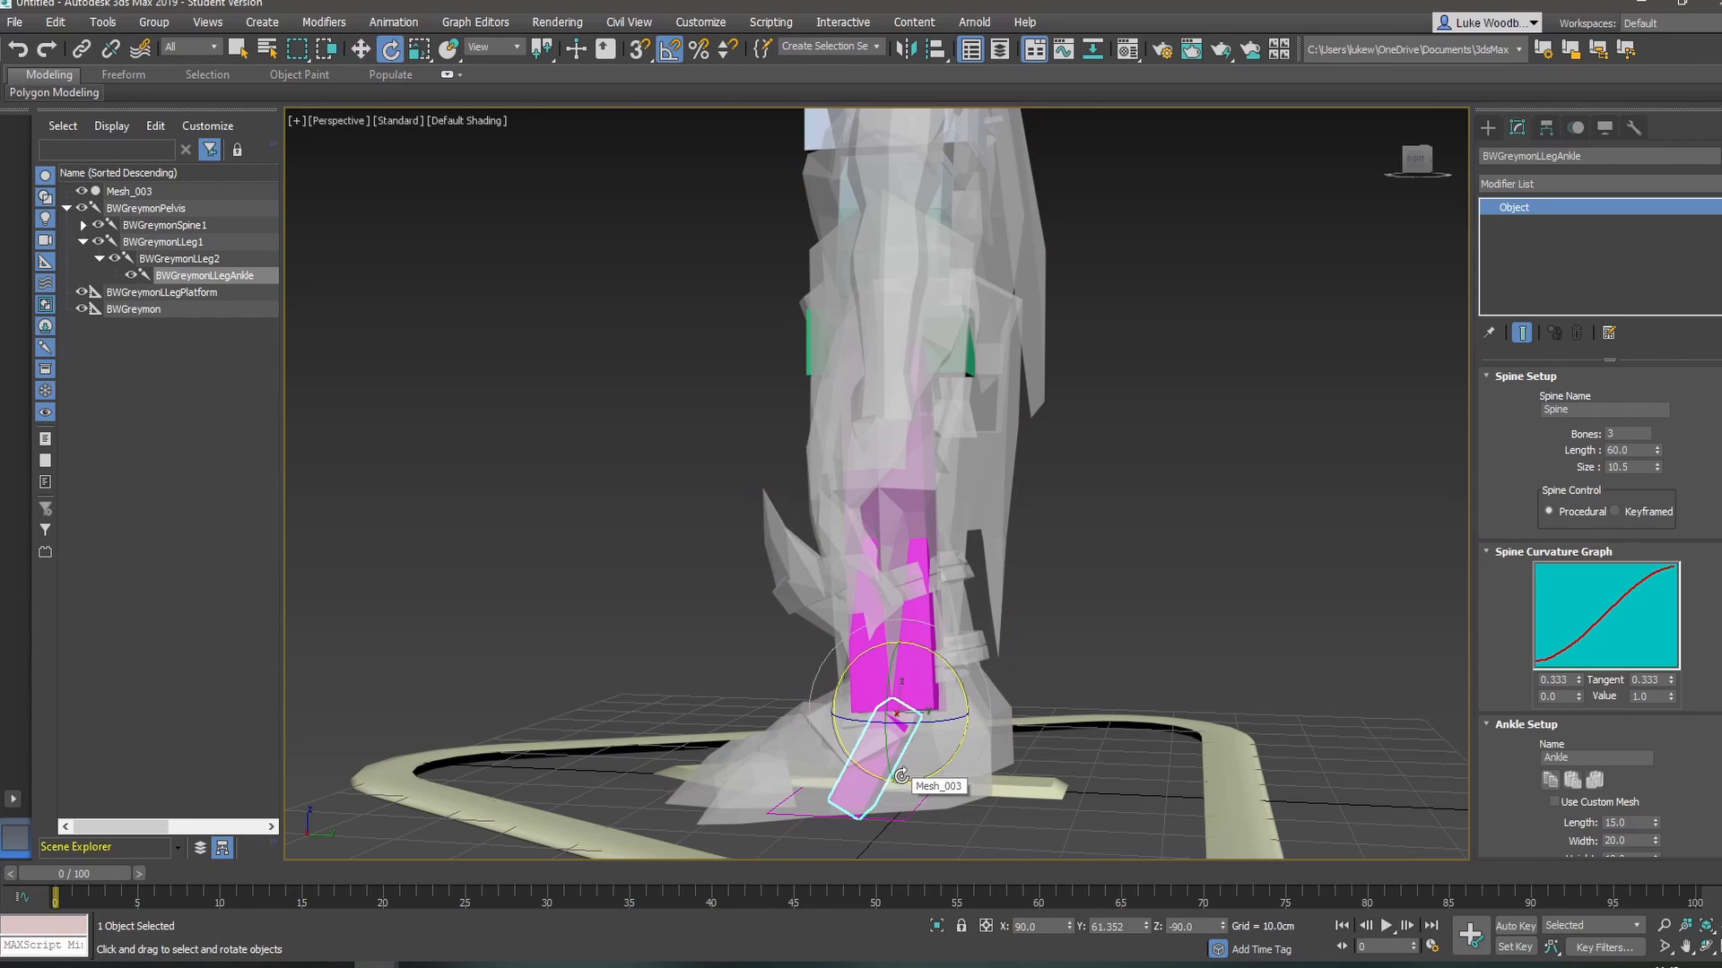
{"action": "left_click_drag", "start_coordinate": [949, 675], "coordinate": [954, 731]}
{"action": "key", "text": "w"}
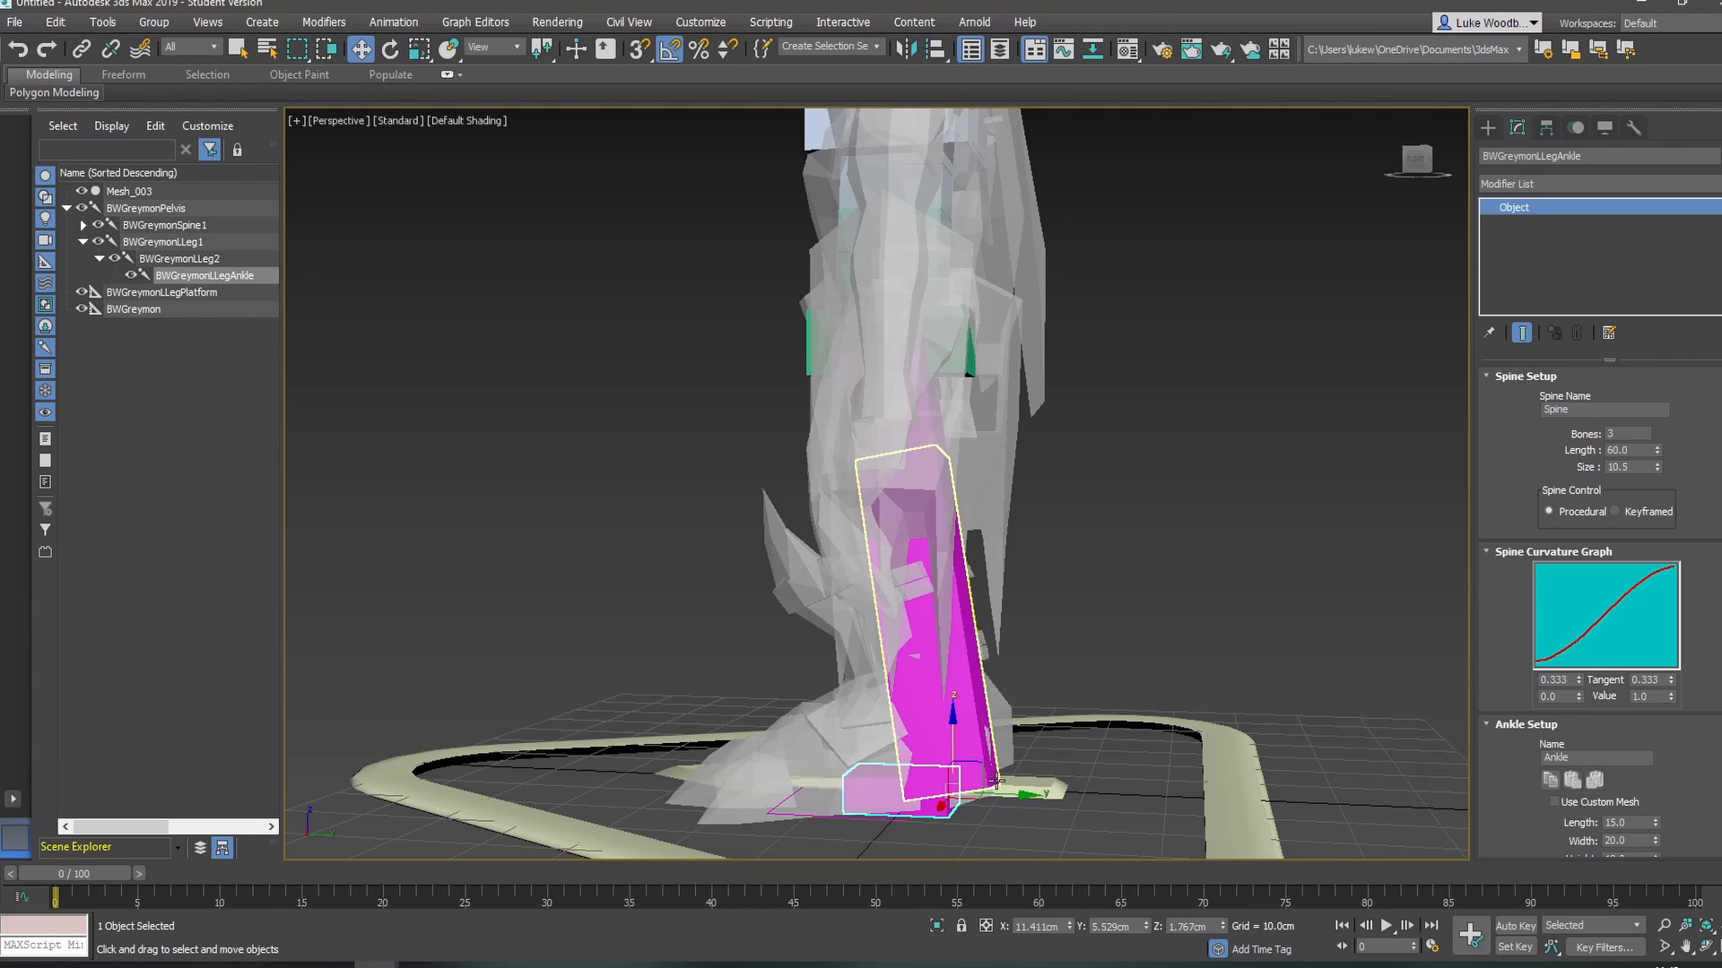
{"action": "left_click_drag", "start_coordinate": [1001, 790], "coordinate": [951, 789]}
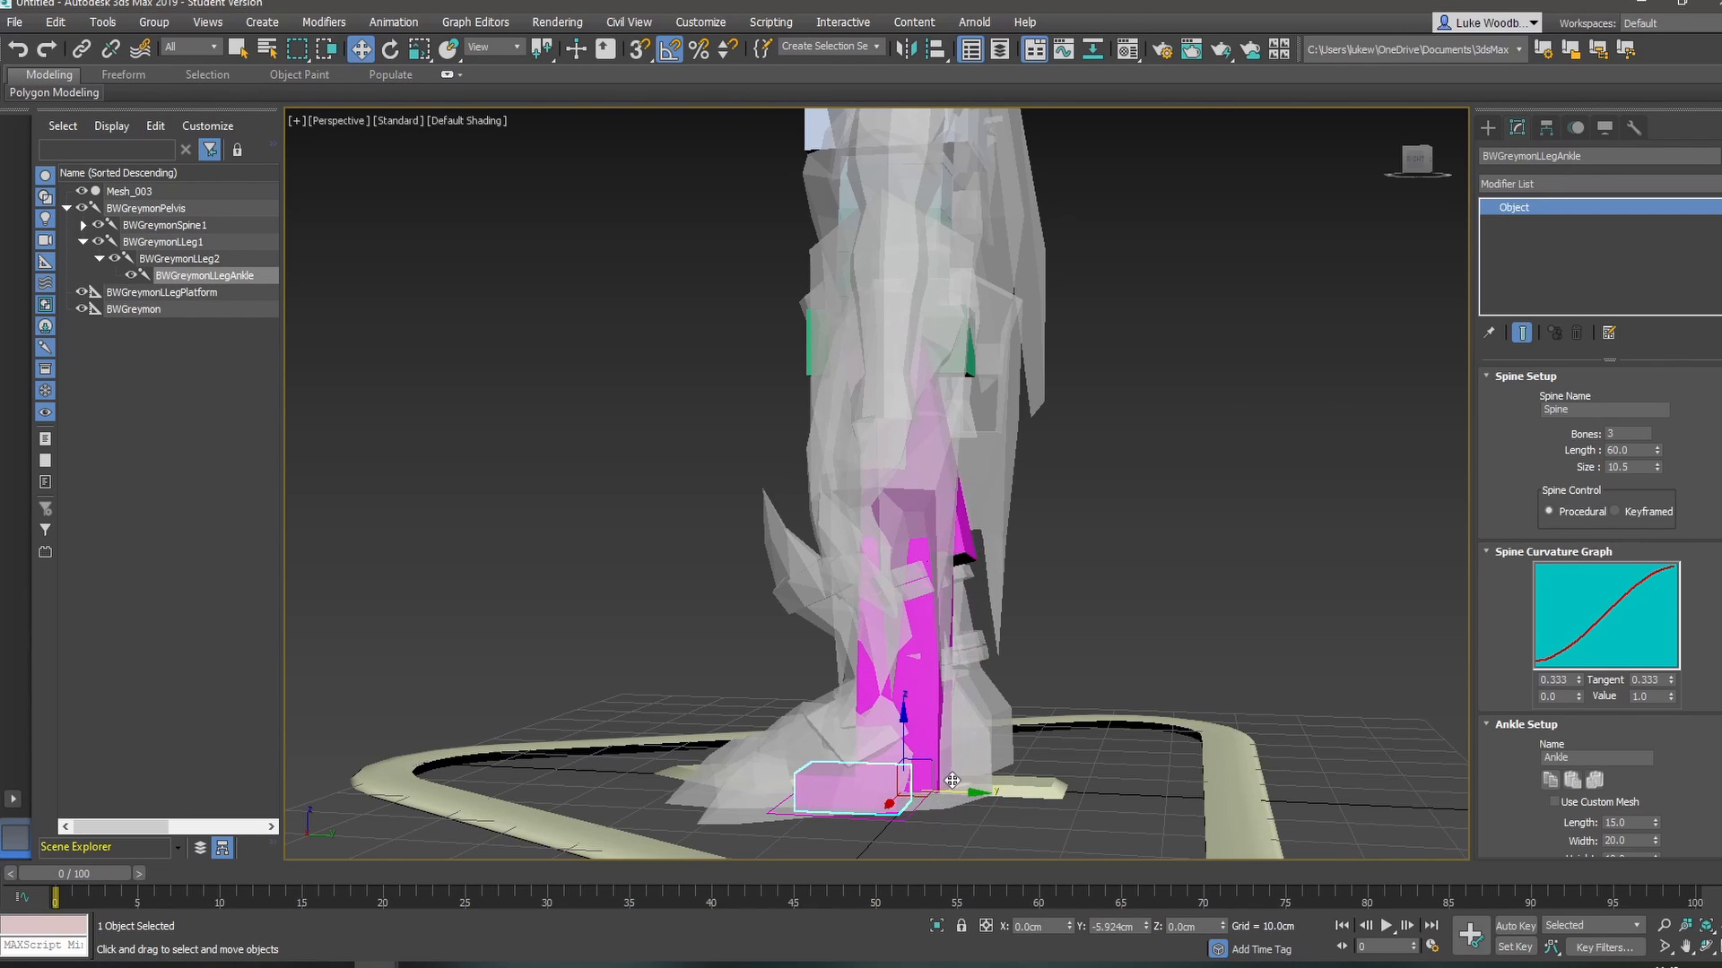
{"action": "mouse_move", "coordinate": [943, 778]}
{"action": "middle_mouse_down", "text": "alt"}
{"action": "mouse_move", "coordinate": [1021, 809]}
{"action": "mouse_move", "coordinate": [924, 772]}
{"action": "middle_mouse_up", "text": "alt"}
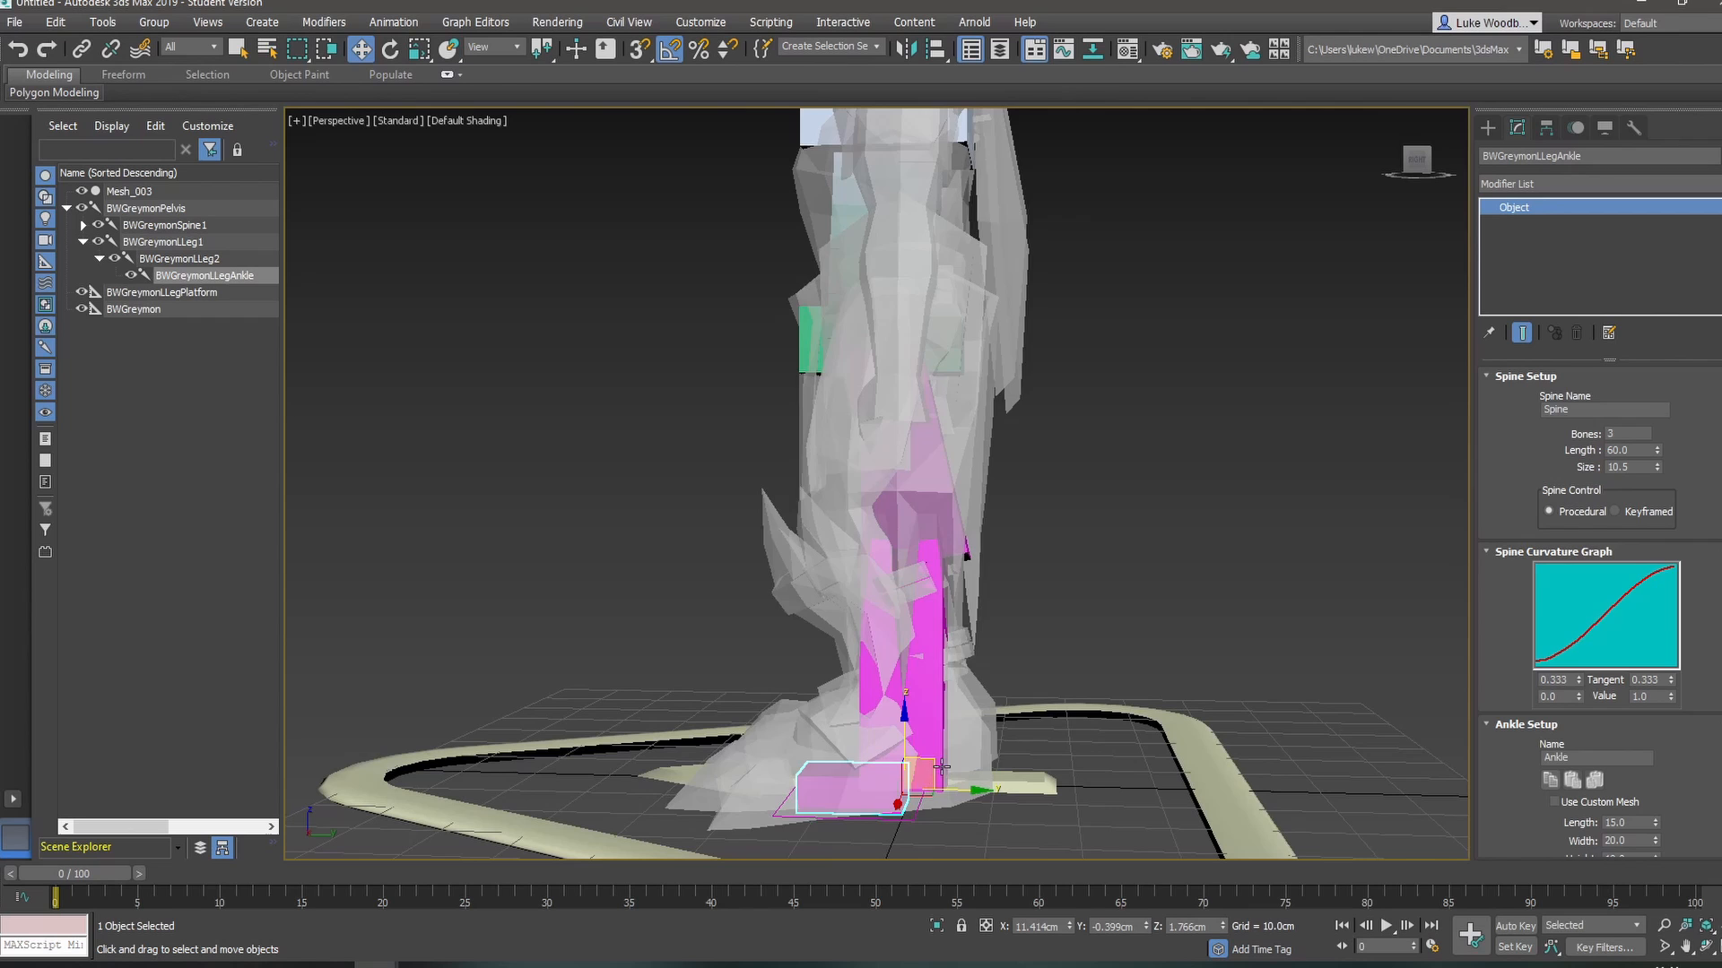
- Move the left lower leg bone's top to the mesh's knee, at about X 9.0 cm, Y -9.7 cm, Z 30.9 cm
{"action": "left_click", "coordinate": [922, 610]}
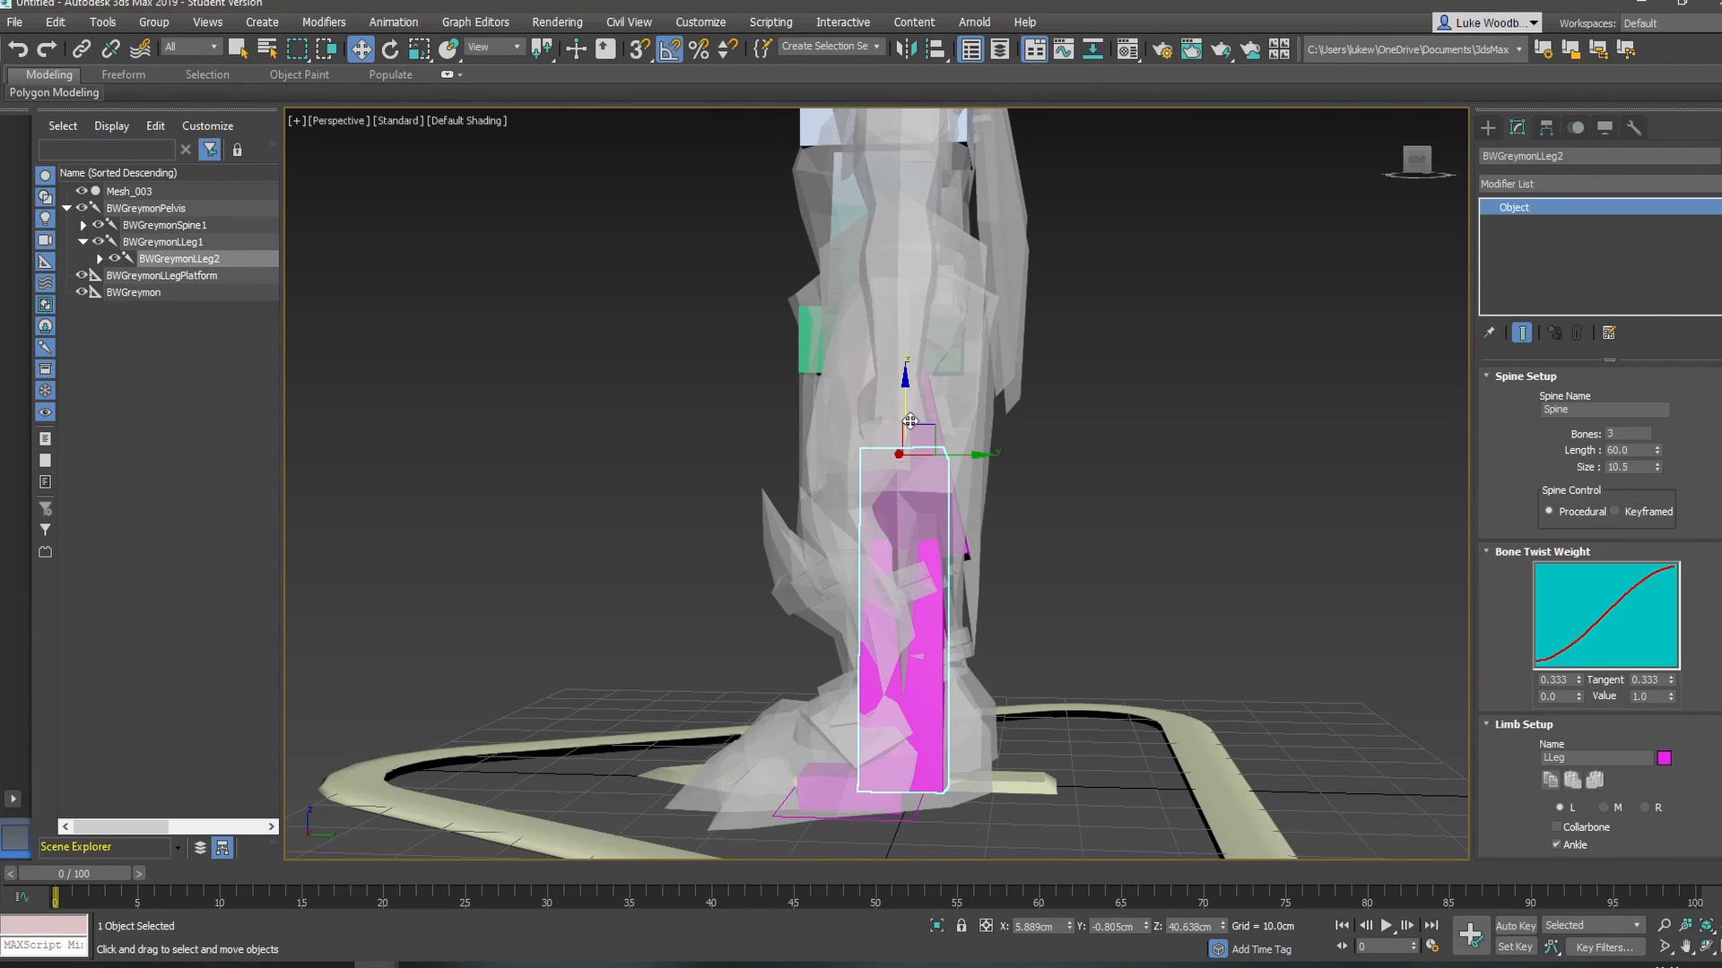
{"action": "left_click_drag", "start_coordinate": [954, 426], "coordinate": [897, 507]}
{"action": "middle_click_drag", "start_coordinate": [906, 521], "coordinate": [886, 535], "text": "alt"}
{"action": "left_click_drag", "start_coordinate": [886, 535], "coordinate": [935, 532]}
{"action": "middle_click_drag", "start_coordinate": [934, 532], "coordinate": [844, 531], "text": "alt"}
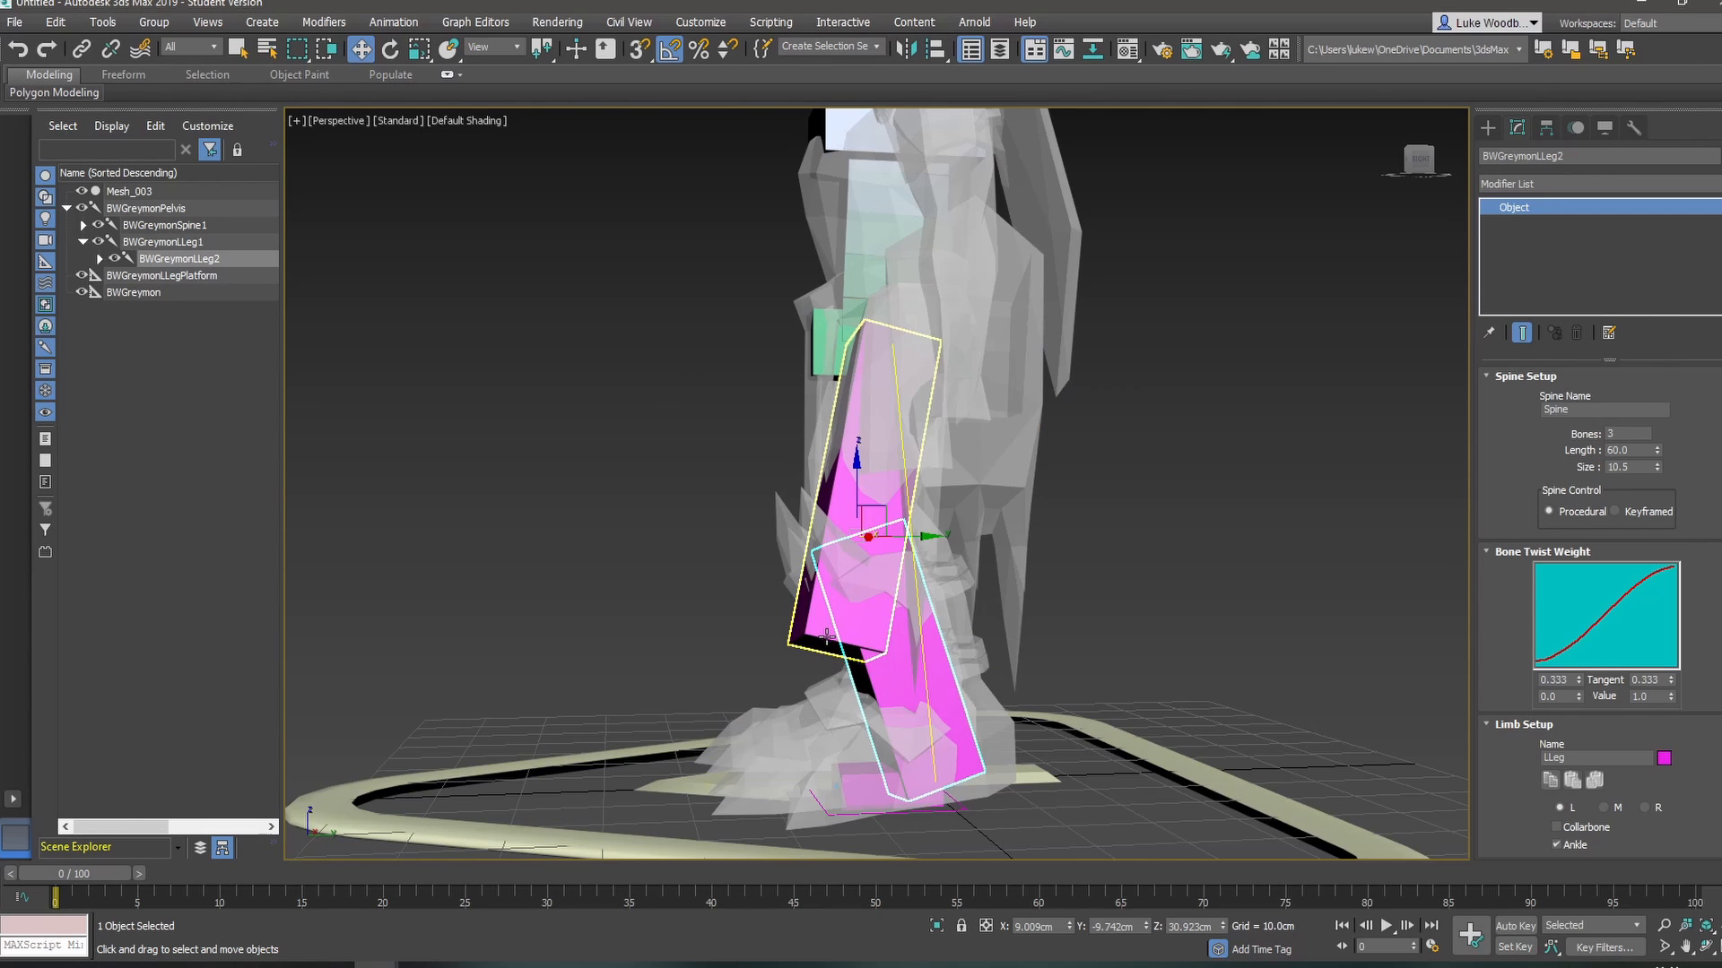
{"action": "middle_click_drag", "start_coordinate": [824, 637], "coordinate": [939, 587], "text": "alt"}
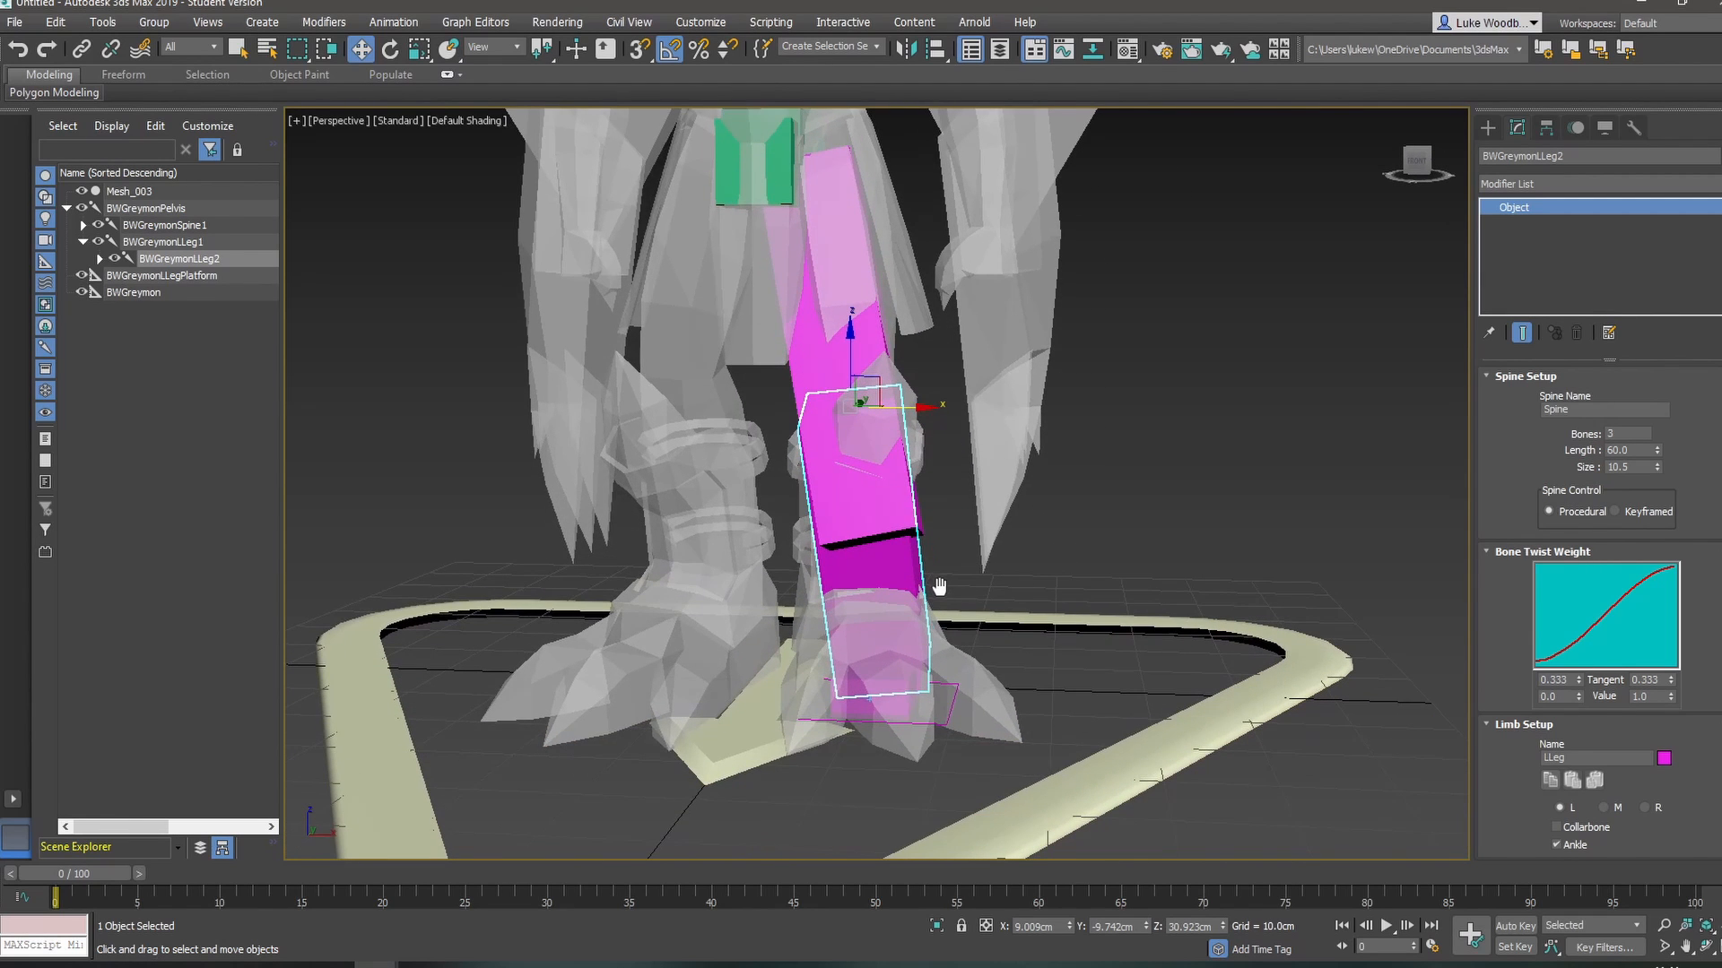
- Turn the left foot platform outward to an X rotation of -165 degrees and shift it to about X 12.1 cm
{"action": "left_click", "coordinate": [934, 724]}
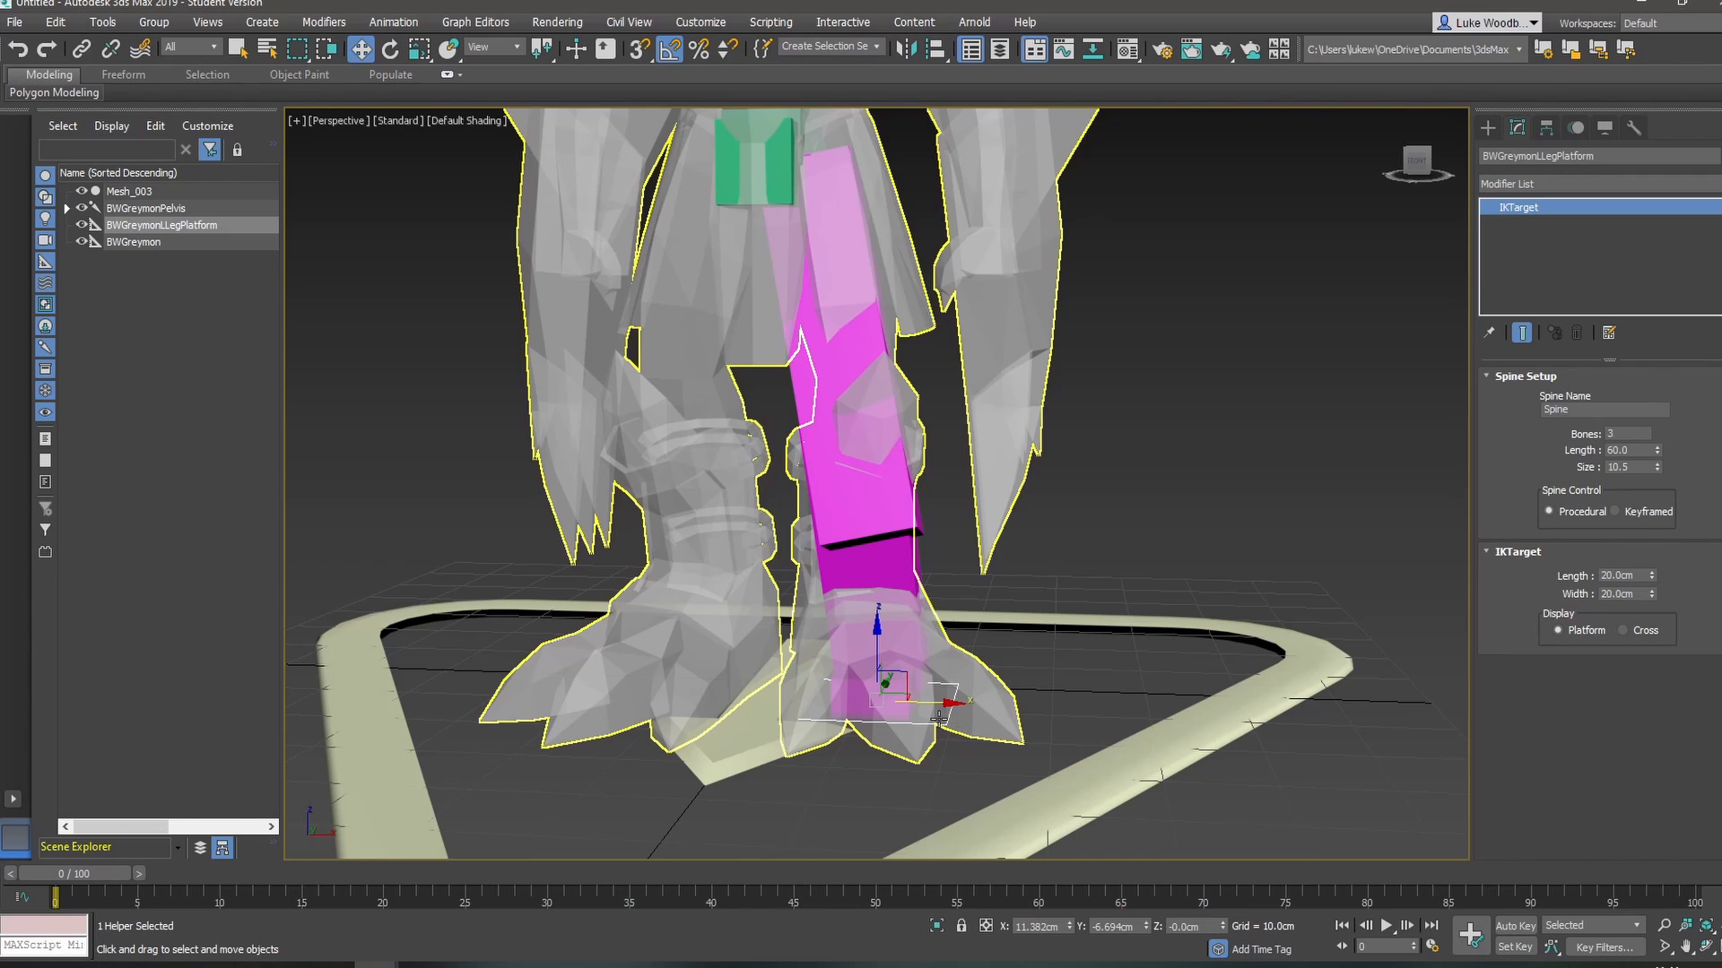
{"action": "key", "text": "e"}
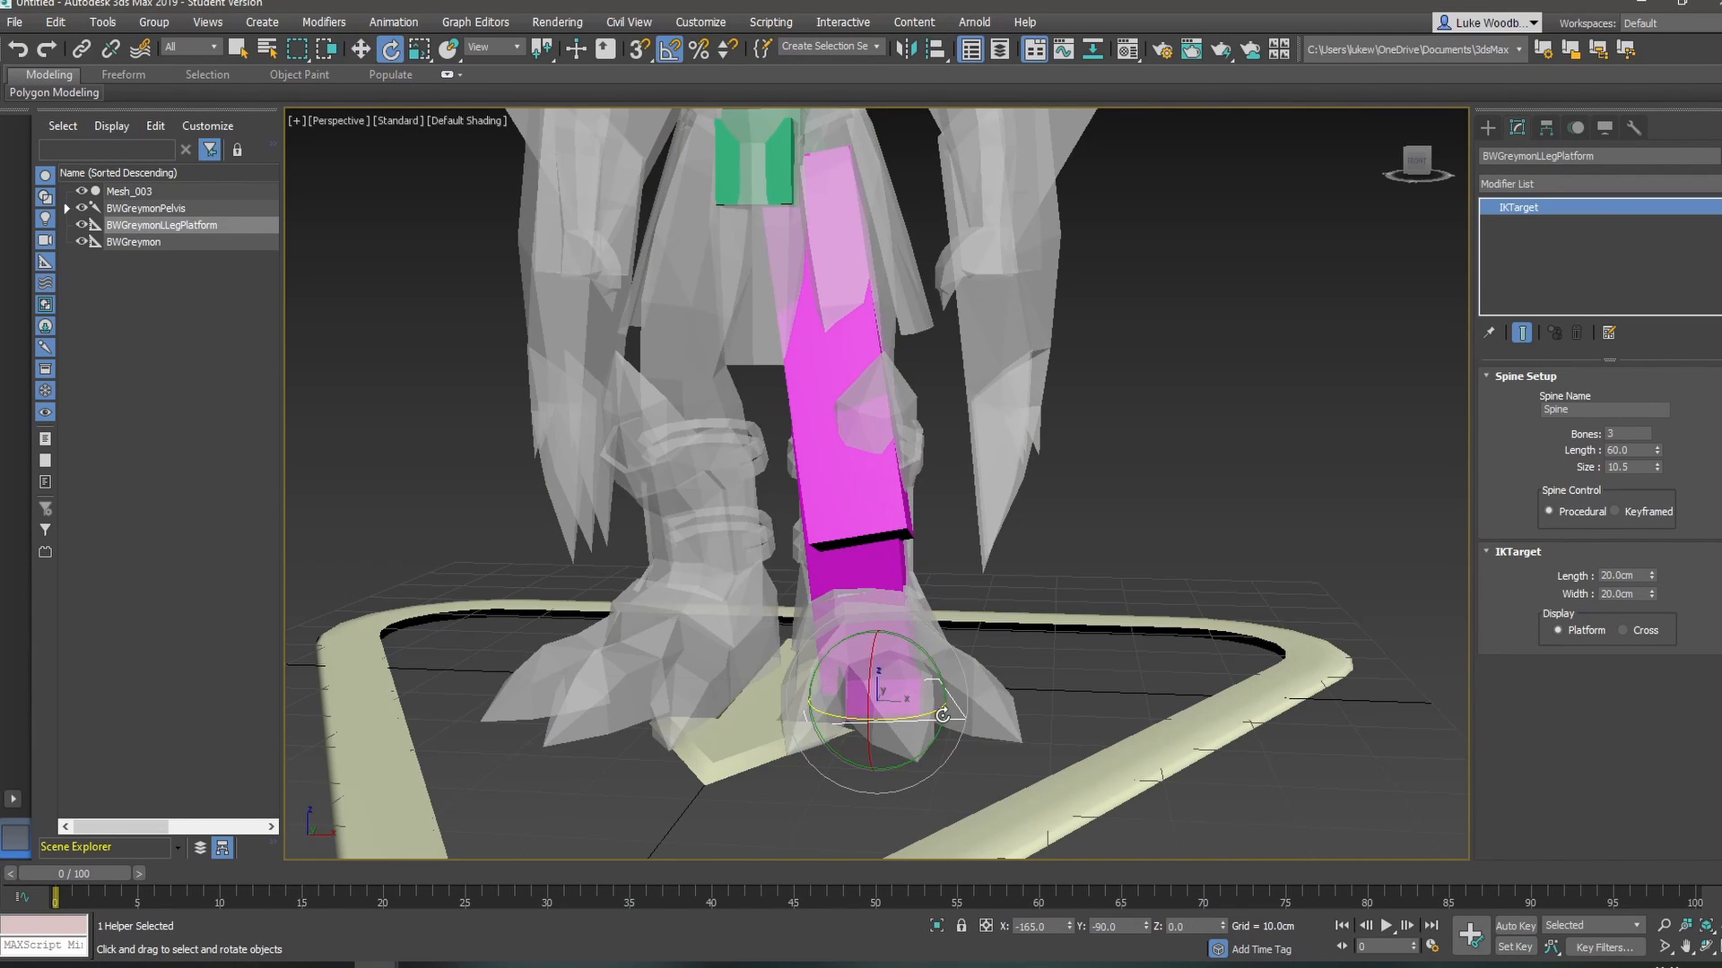
{"action": "key", "text": "w"}
{"action": "left_click_drag", "start_coordinate": [946, 703], "coordinate": [952, 703]}
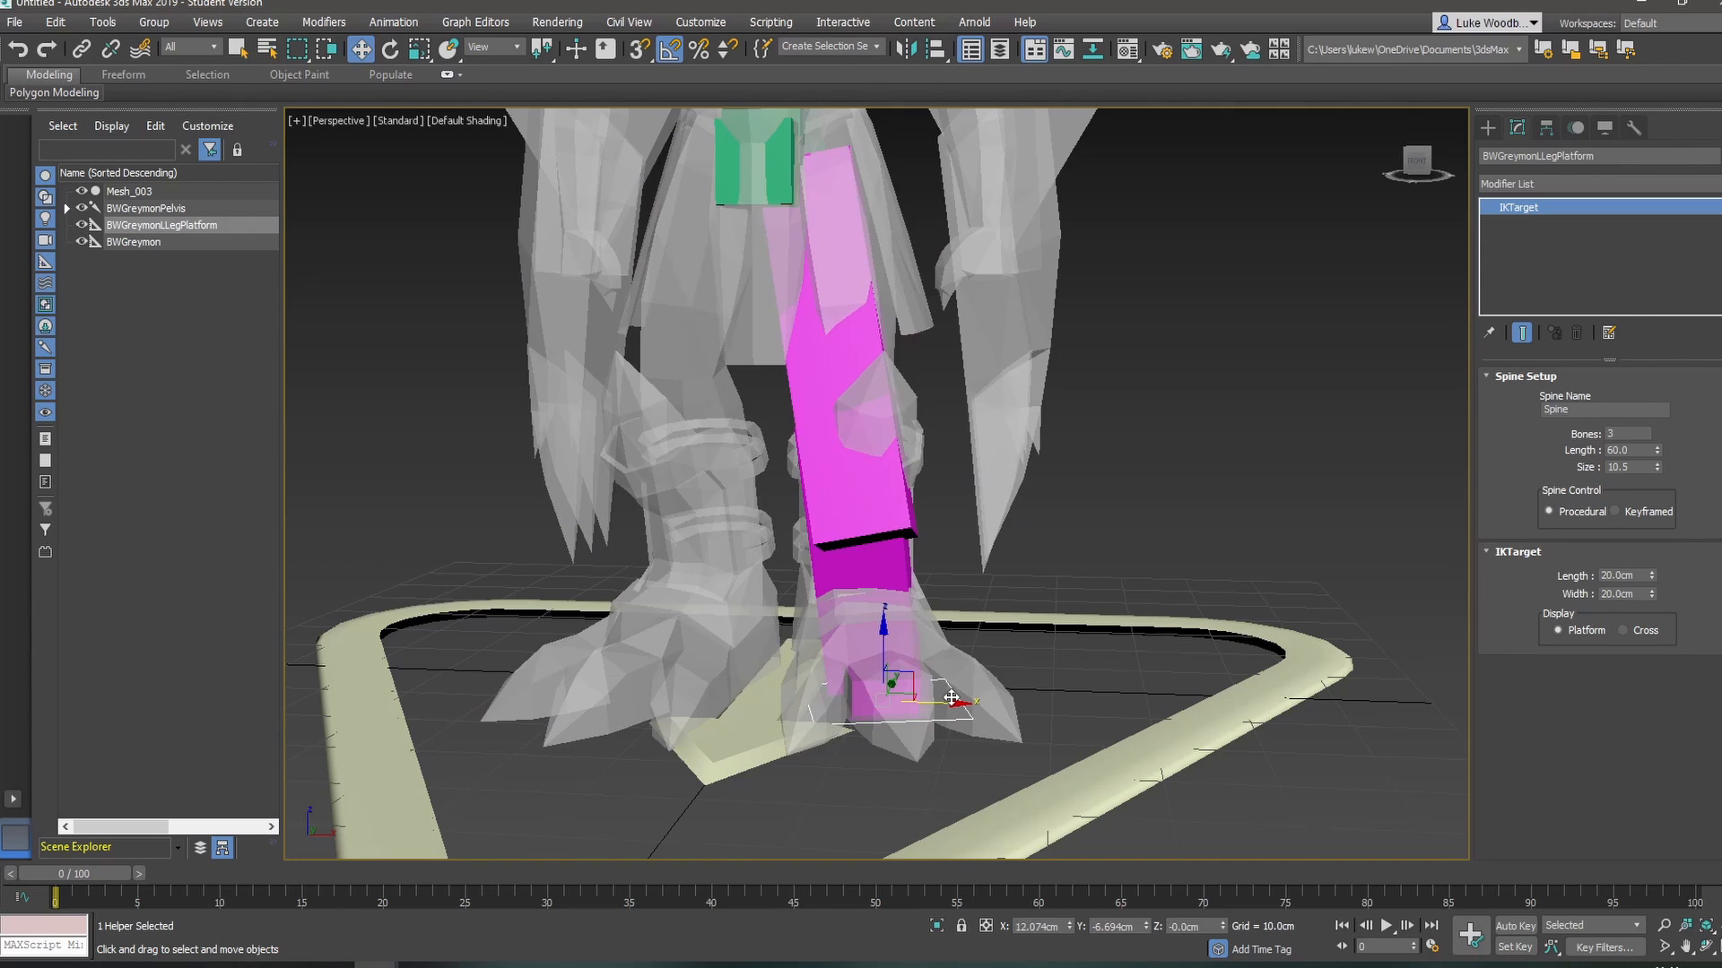
{"action": "mouse_move", "coordinate": [1047, 657]}
{"action": "middle_mouse_down", "text": "alt"}
{"action": "mouse_move", "coordinate": [974, 668]}
{"action": "mouse_move", "coordinate": [1067, 654]}
{"action": "middle_mouse_up", "text": "alt"}
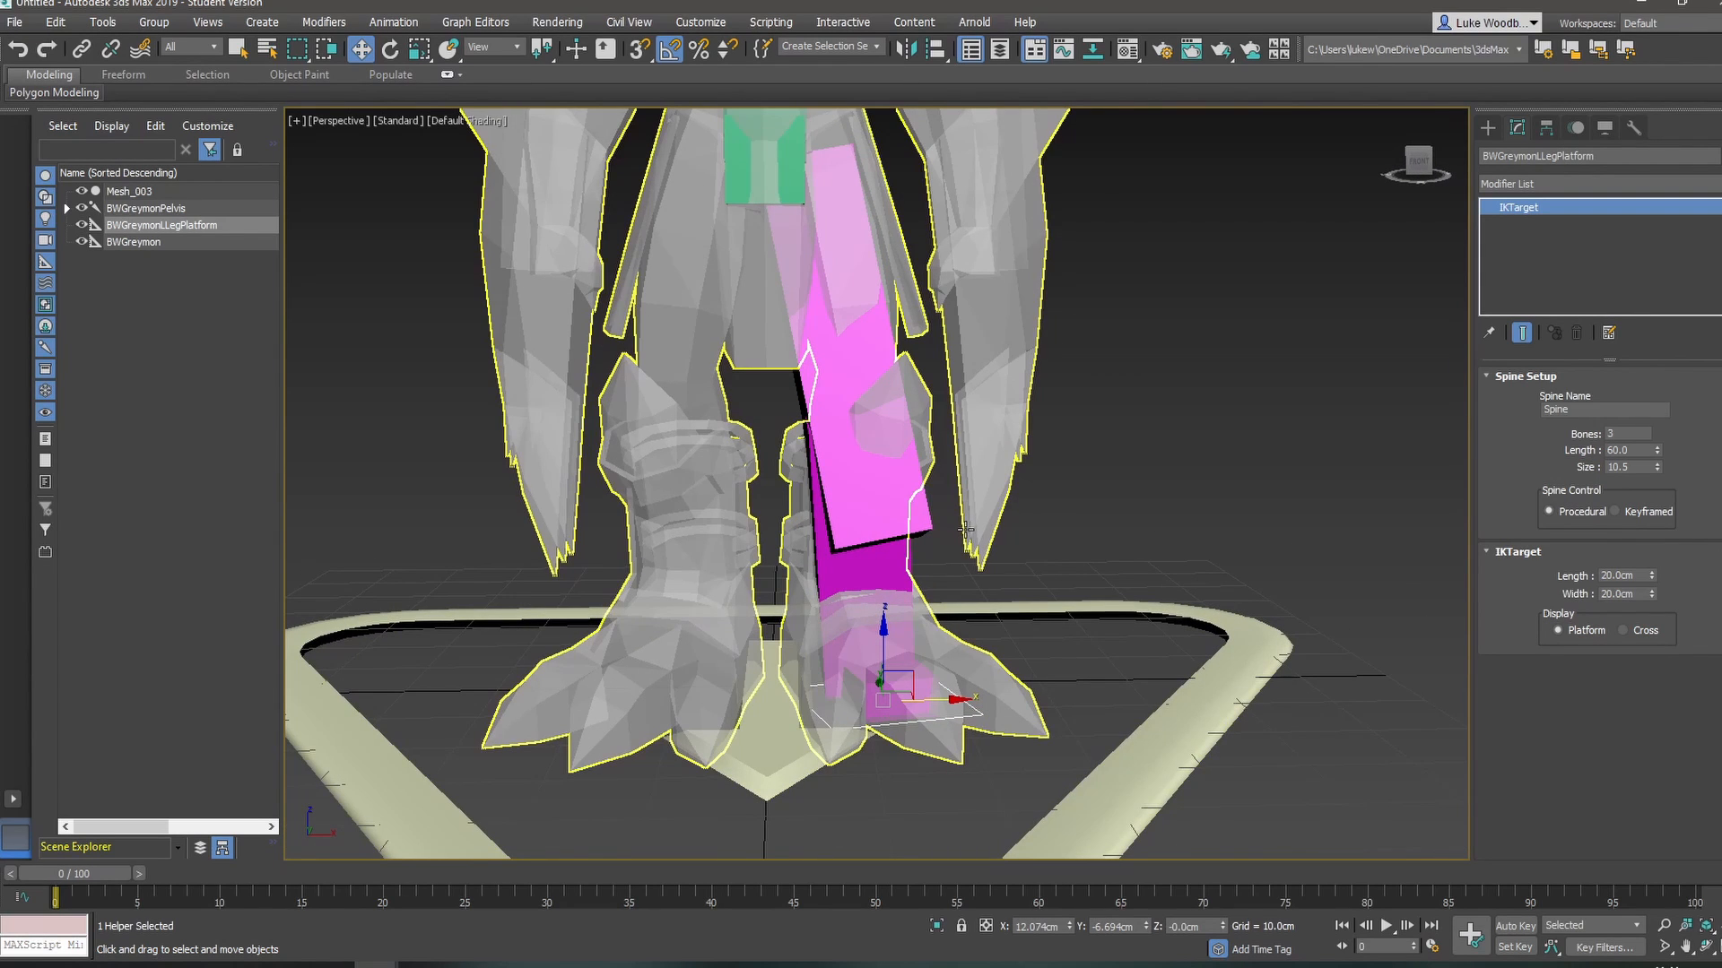
- Add the mirrored right leg to the Pelvis hub
{"action": "left_click", "coordinate": [795, 196]}
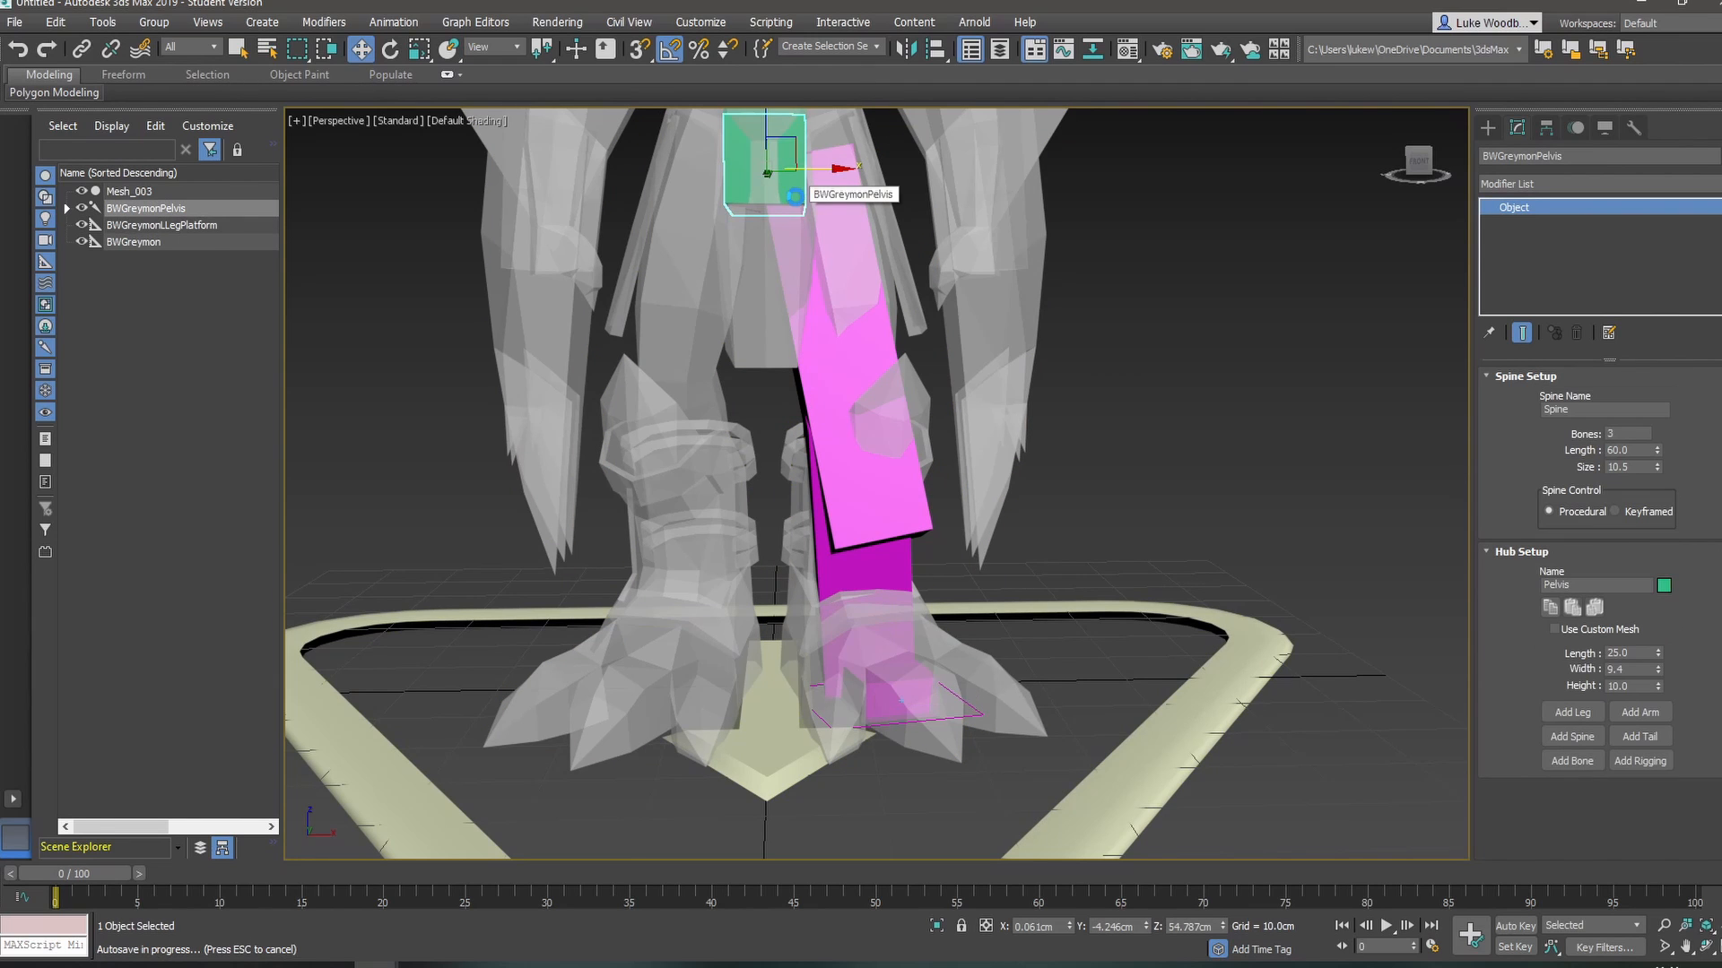
{"action": "left_click", "coordinate": [1562, 713]}
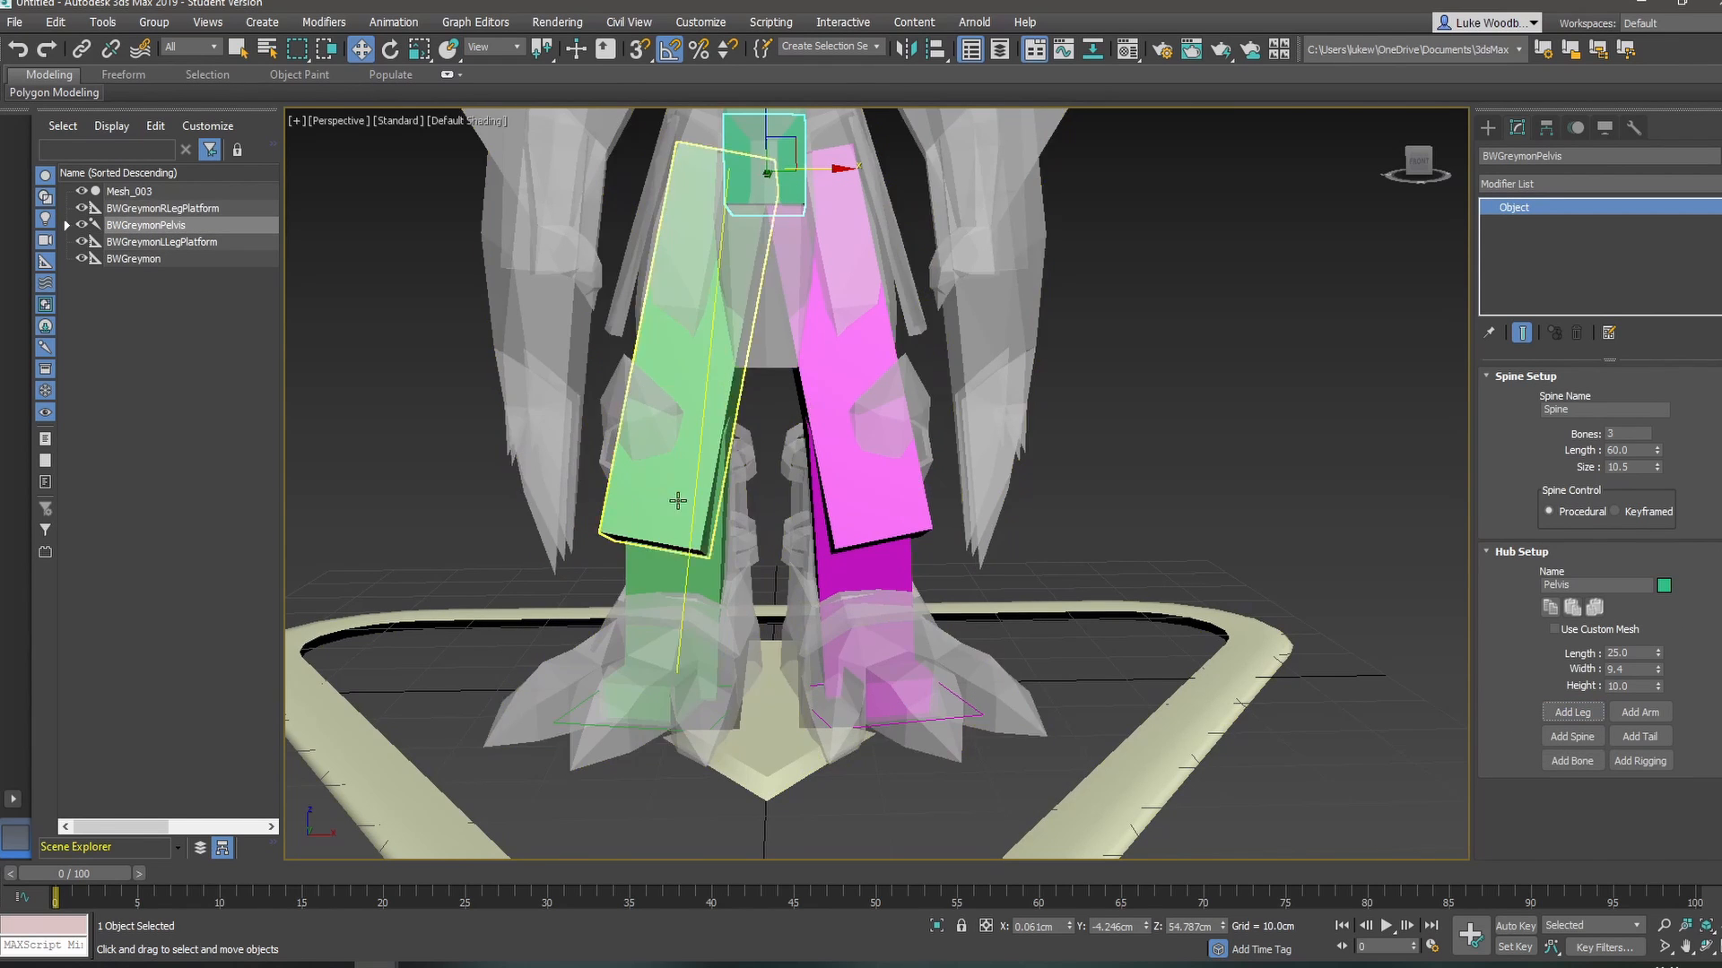
{"action": "middle_click_drag", "start_coordinate": [708, 538], "coordinate": [785, 621], "text": "alt"}
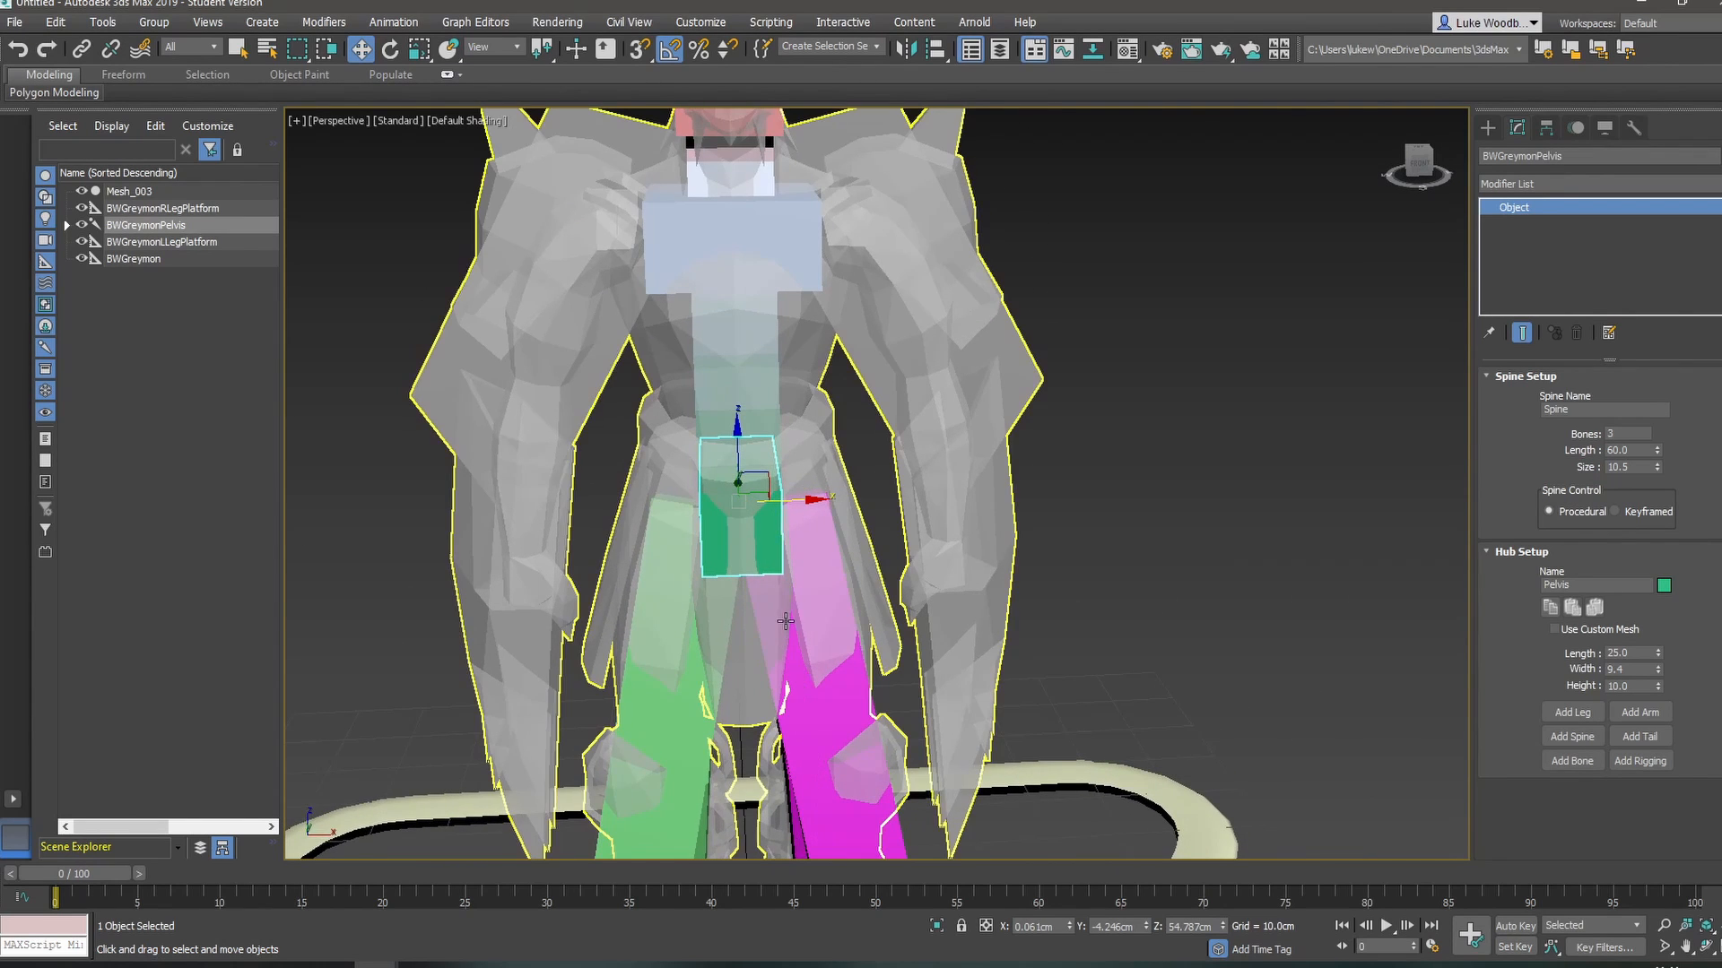
{"action": "scroll", "coordinate": [781, 622], "scroll_direction": "down", "scroll_amount": 3}
{"action": "scroll", "coordinate": [784, 538], "scroll_direction": "down", "scroll_amount": 3}
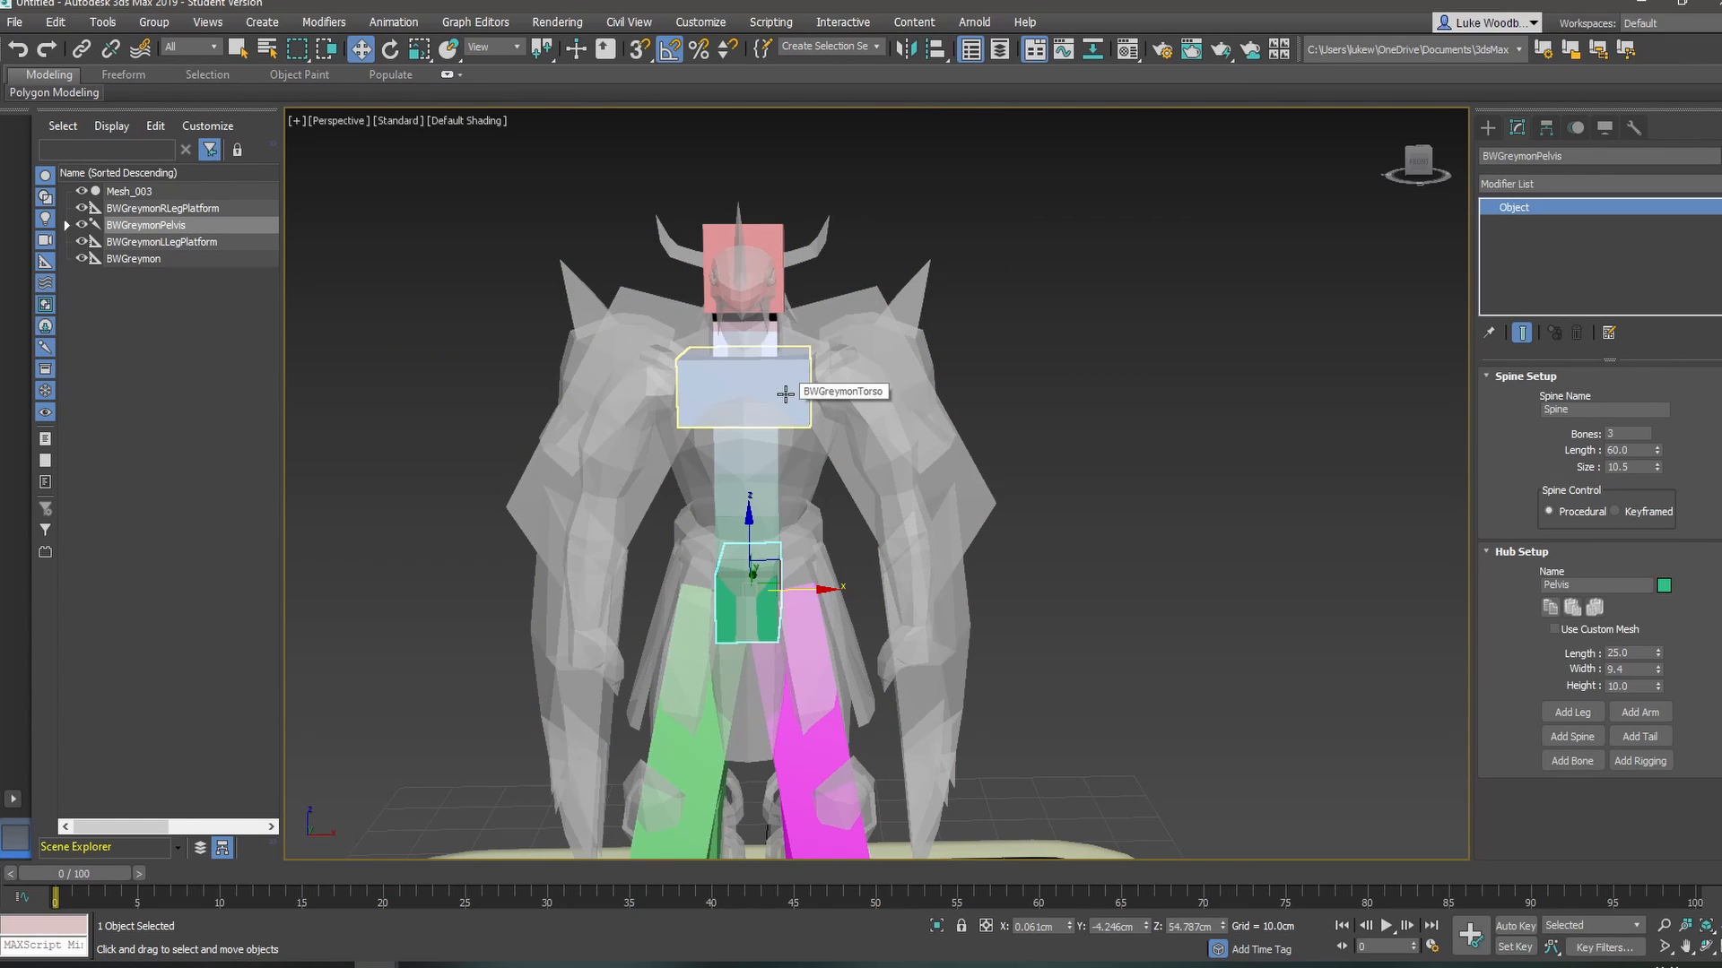
- Select the character mesh Mesh_003 and switch its see-through display off and back on
{"action": "left_click", "coordinate": [882, 526]}
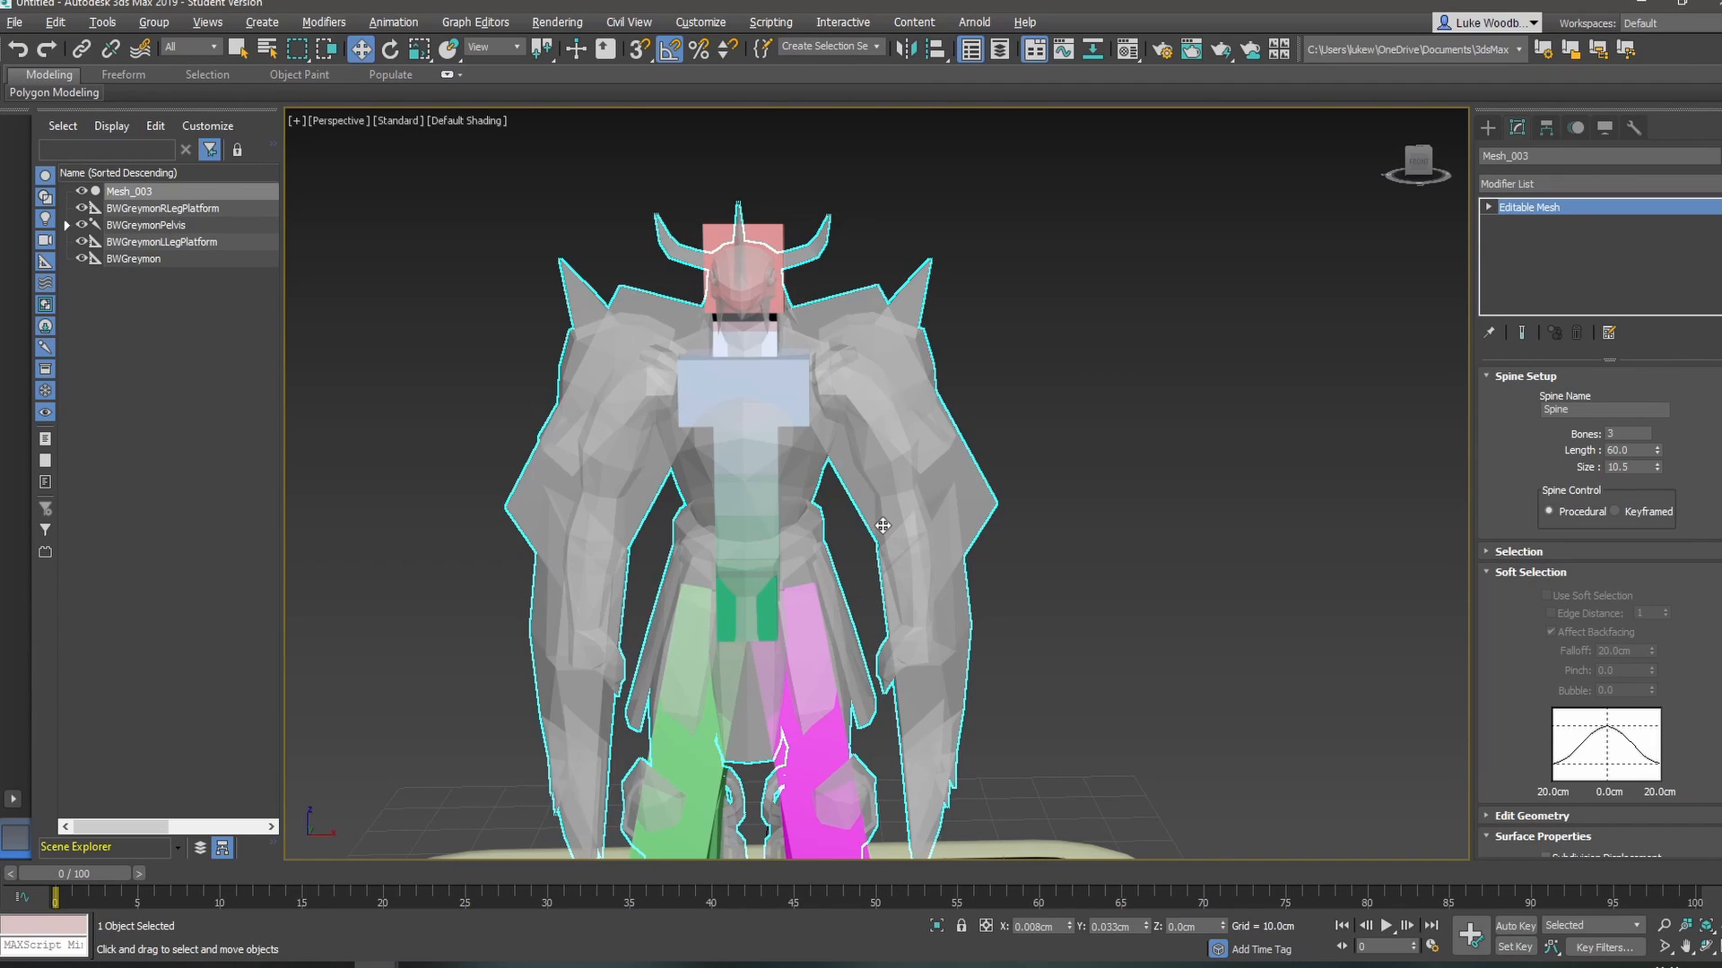
{"action": "key", "text": "ctrl+x"}
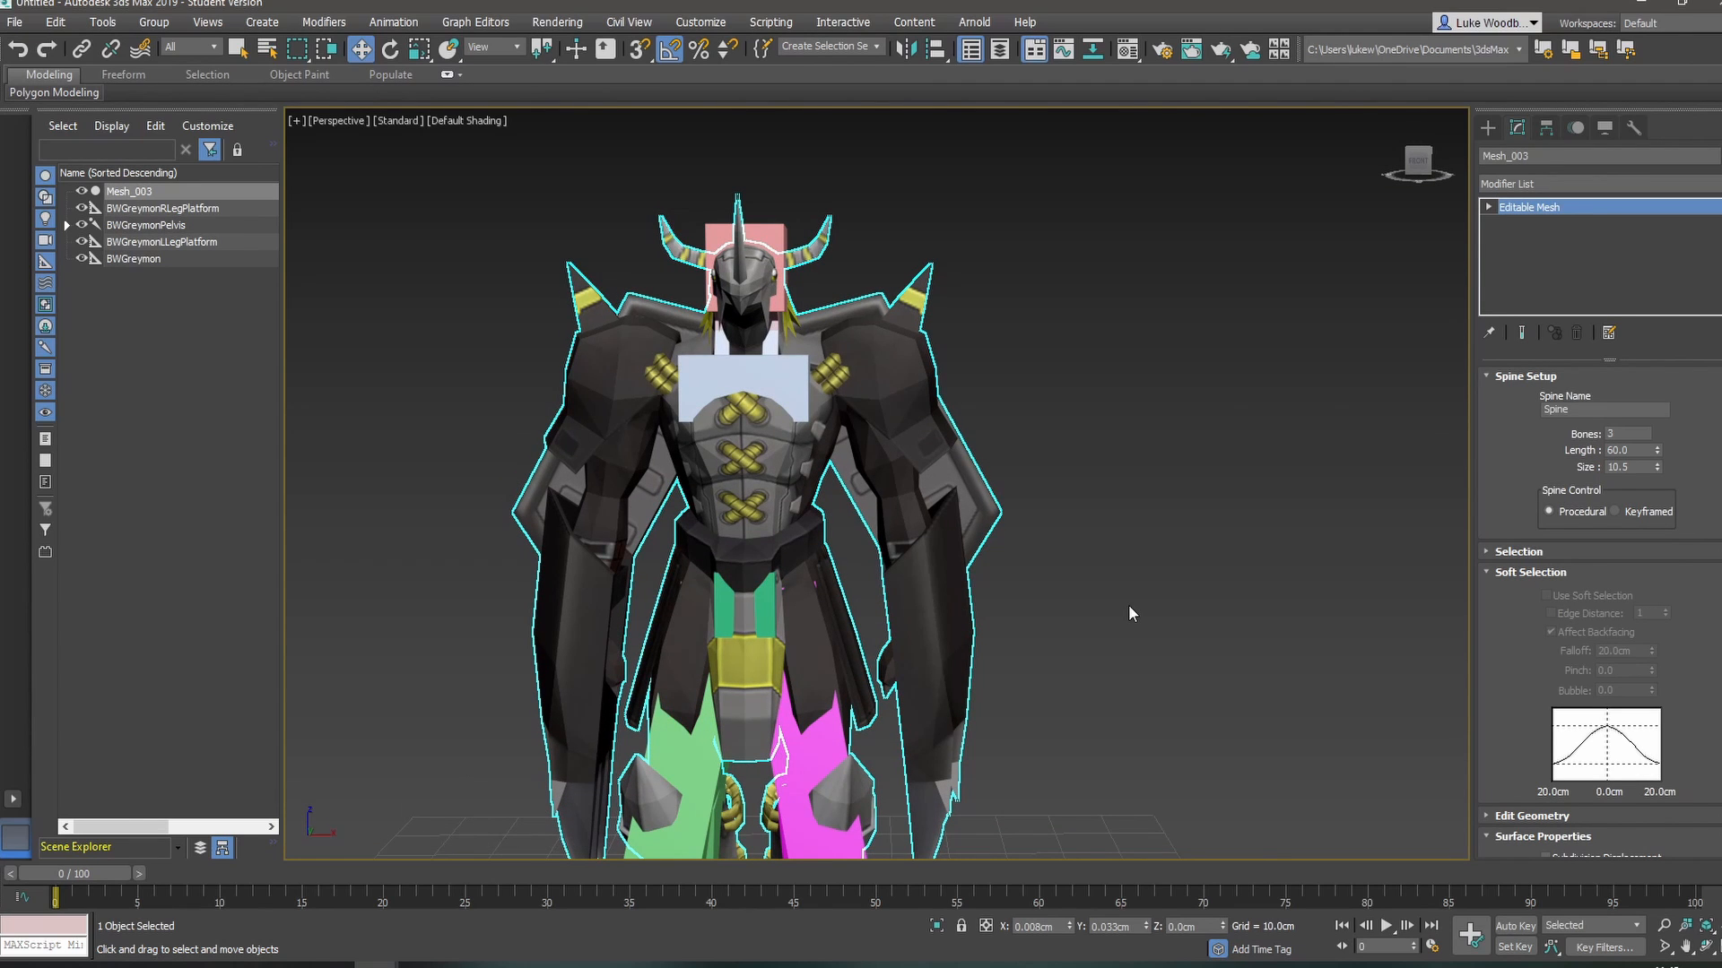
{"action": "middle_click_drag", "start_coordinate": [1131, 603], "coordinate": [1130, 573]}
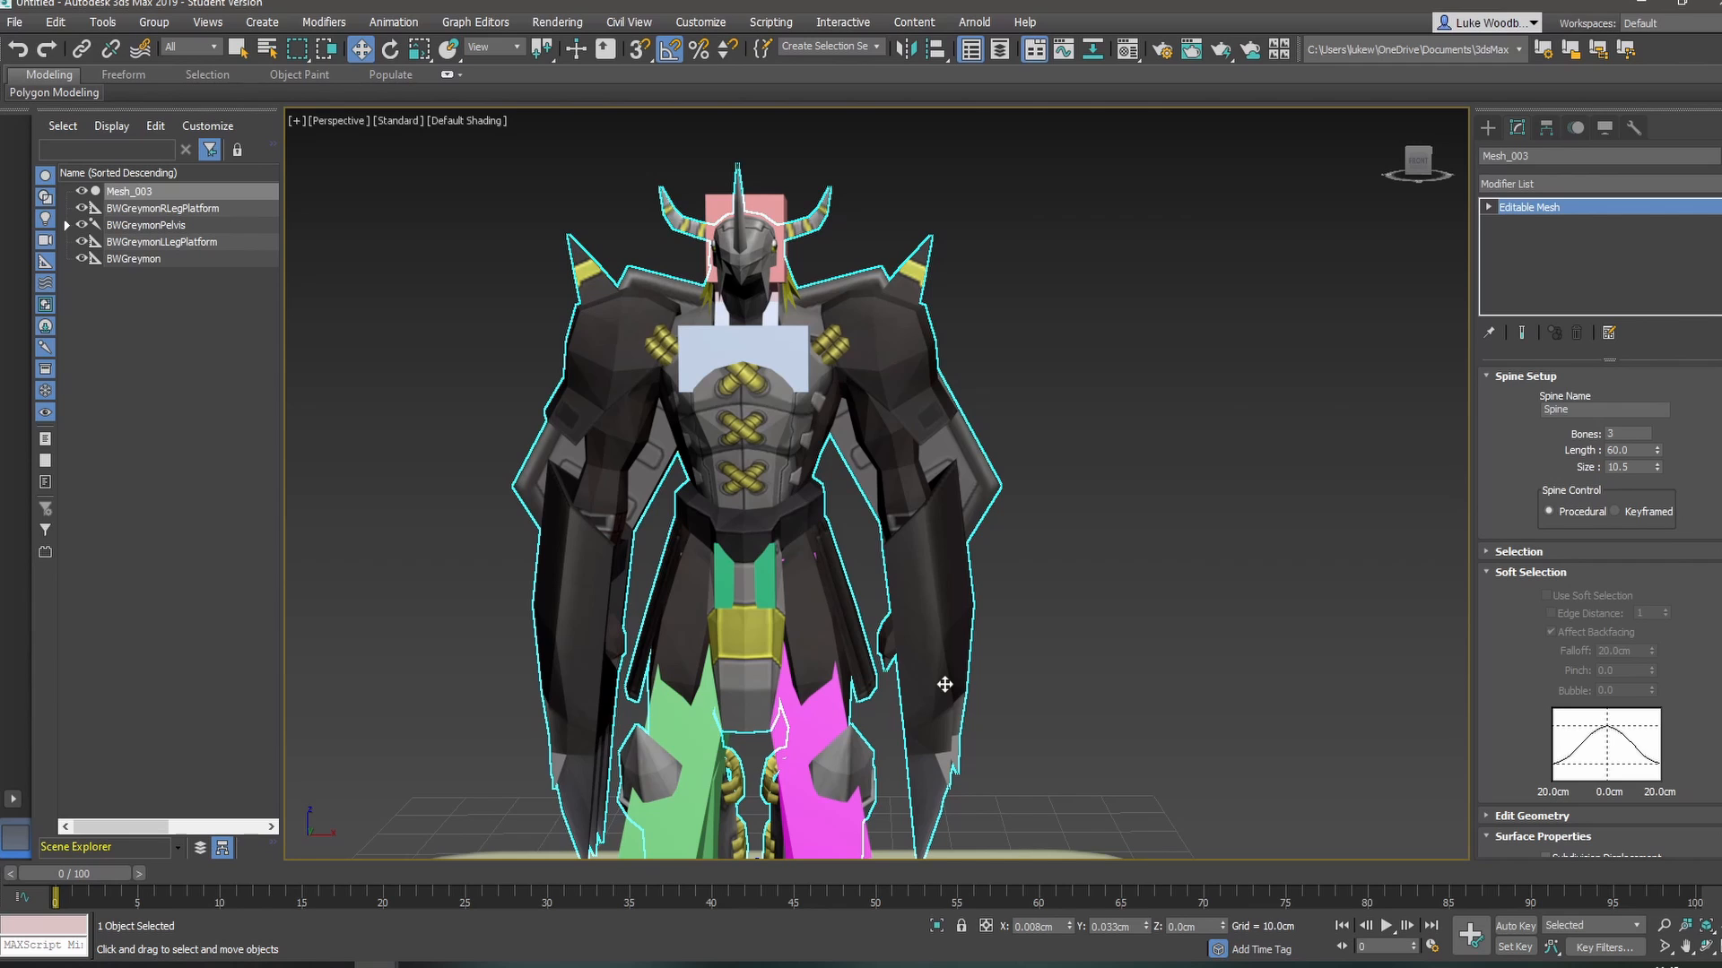
{"action": "key", "text": "ctrl+x"}
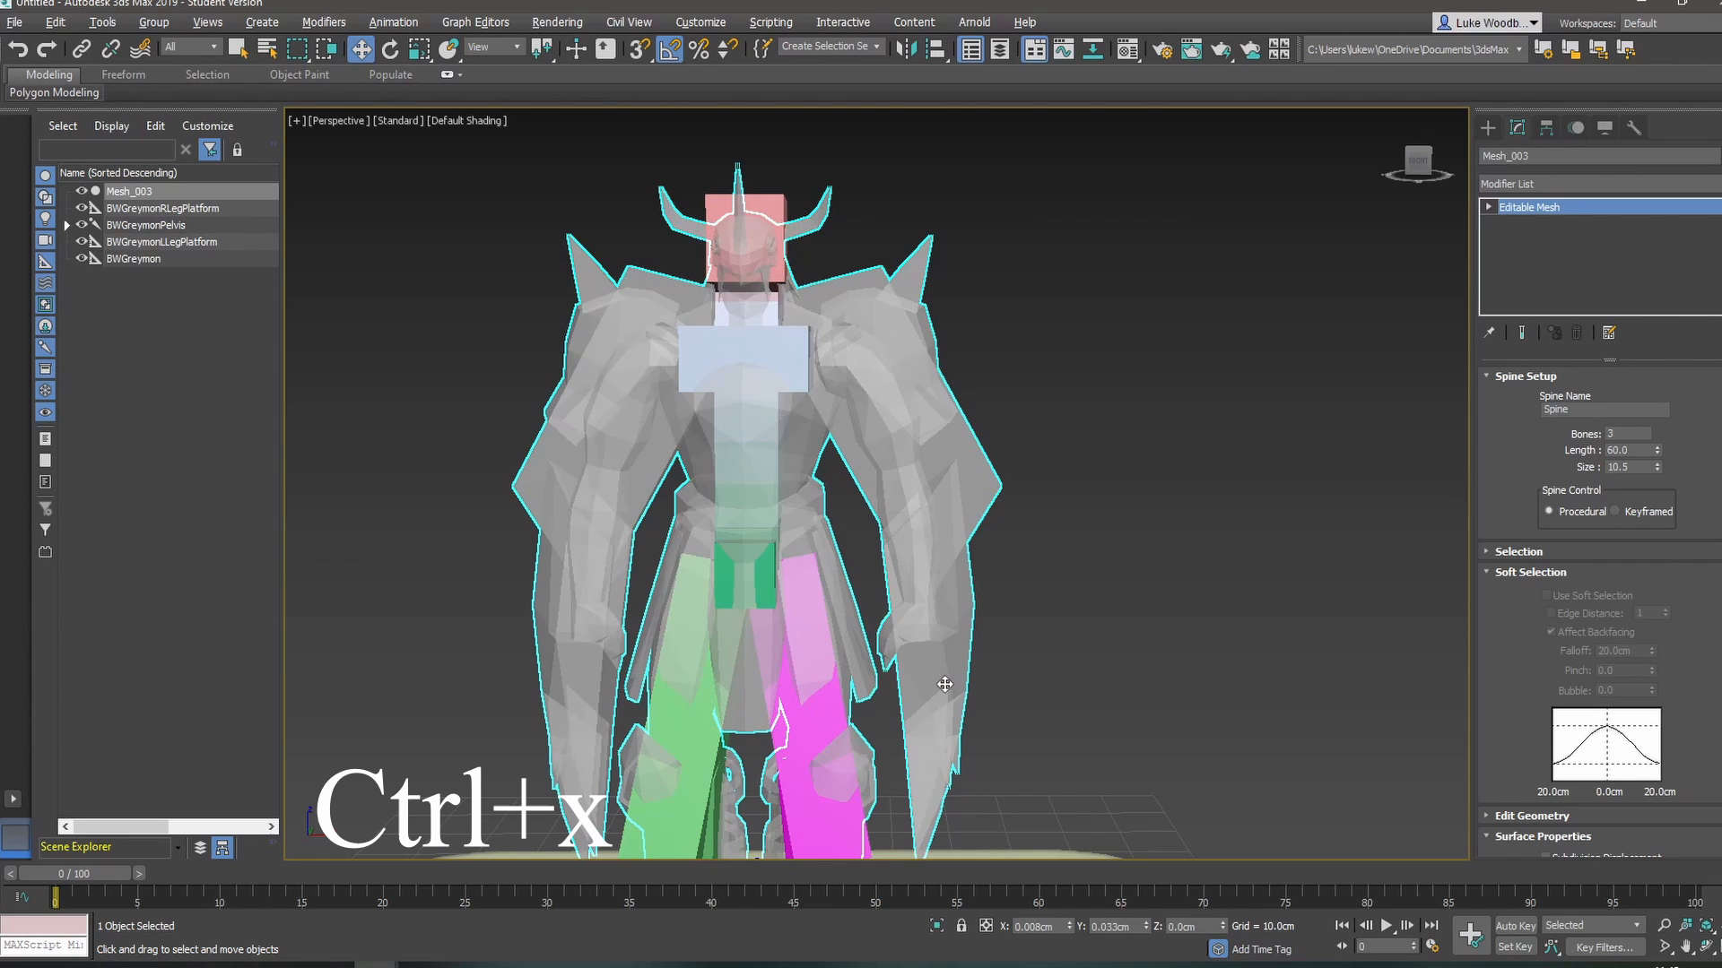
- Add a left arm to the Torso hub and move its collarbone forward to about Y -12.8 cm and inward into the torso block
{"action": "left_click", "coordinate": [802, 329]}
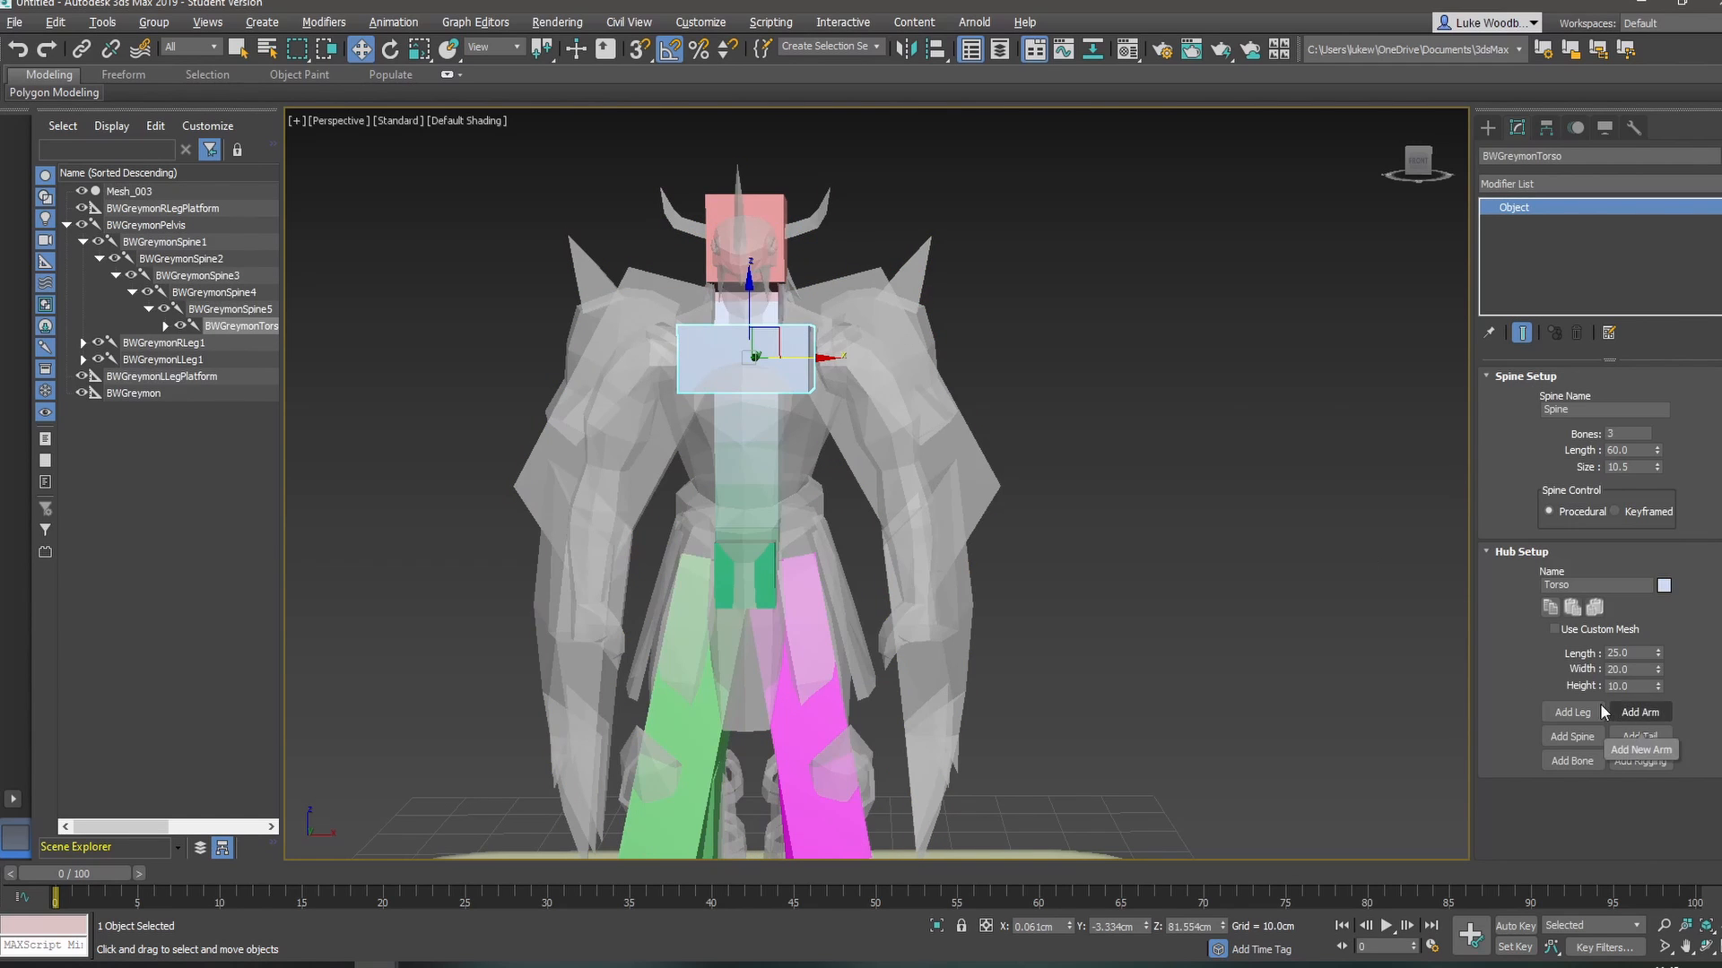
{"action": "left_click", "coordinate": [1657, 713]}
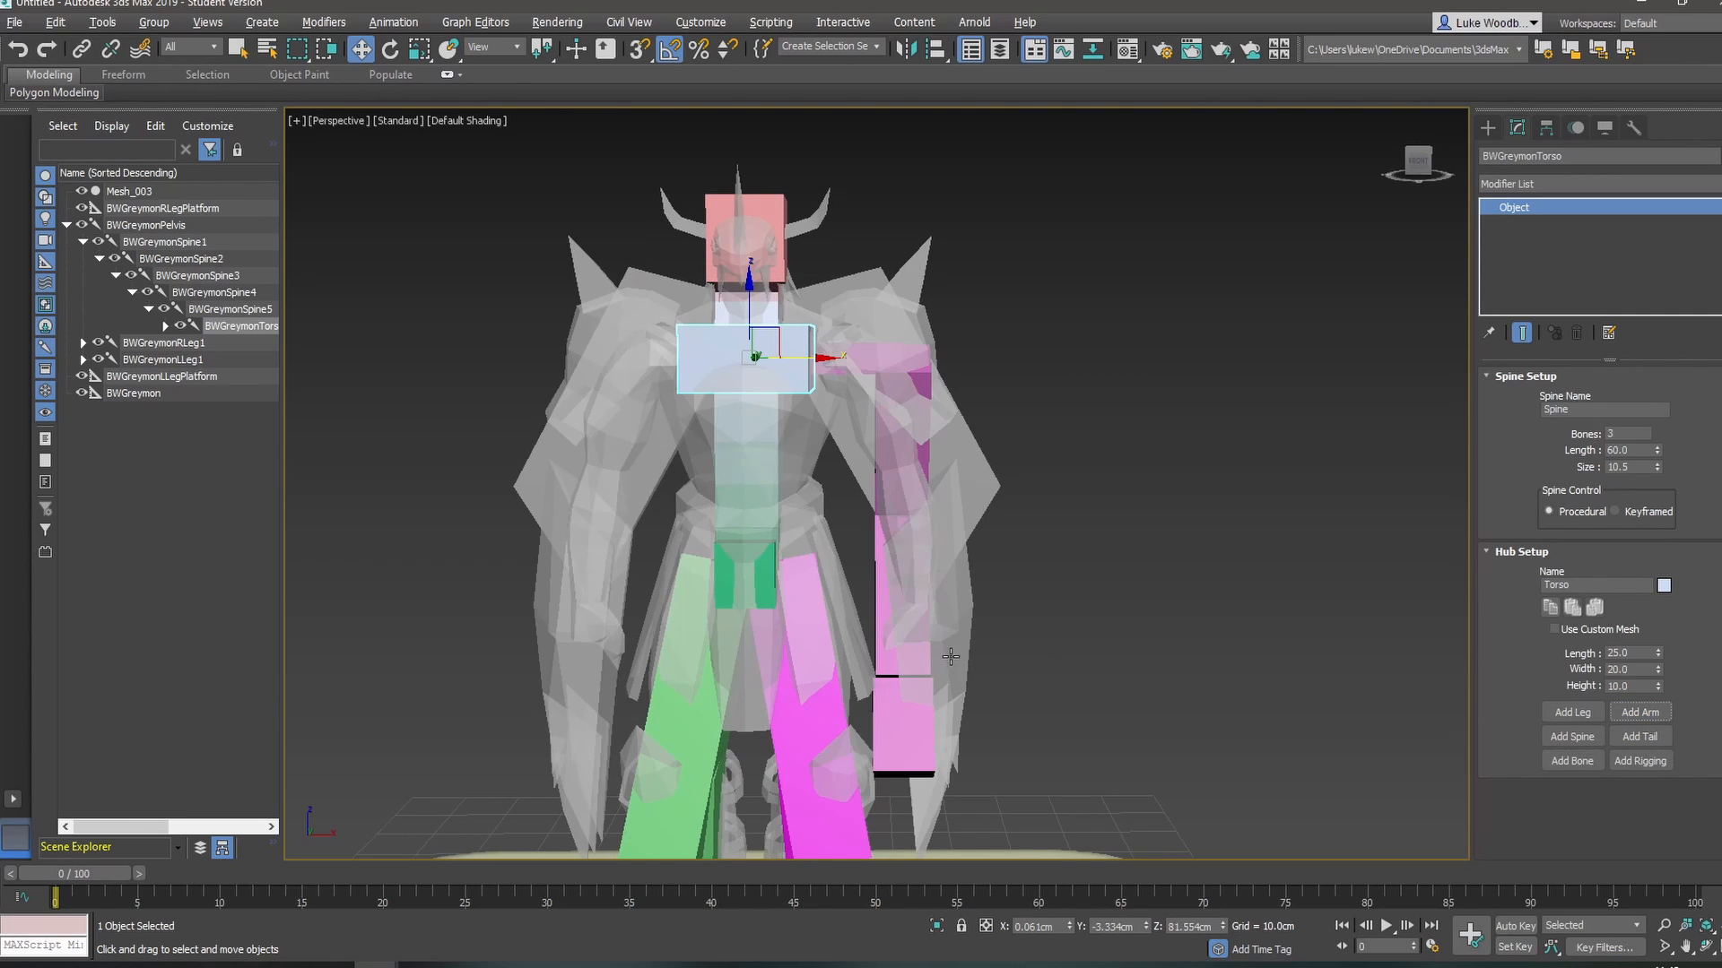
{"action": "middle_click_drag", "start_coordinate": [1183, 616], "coordinate": [1054, 608], "text": "alt"}
{"action": "left_click_drag", "start_coordinate": [1054, 608], "coordinate": [1096, 608], "text": "alt"}
{"action": "middle_click_drag", "start_coordinate": [888, 471], "coordinate": [794, 415], "text": "alt"}
{"action": "left_click", "coordinate": [794, 413]}
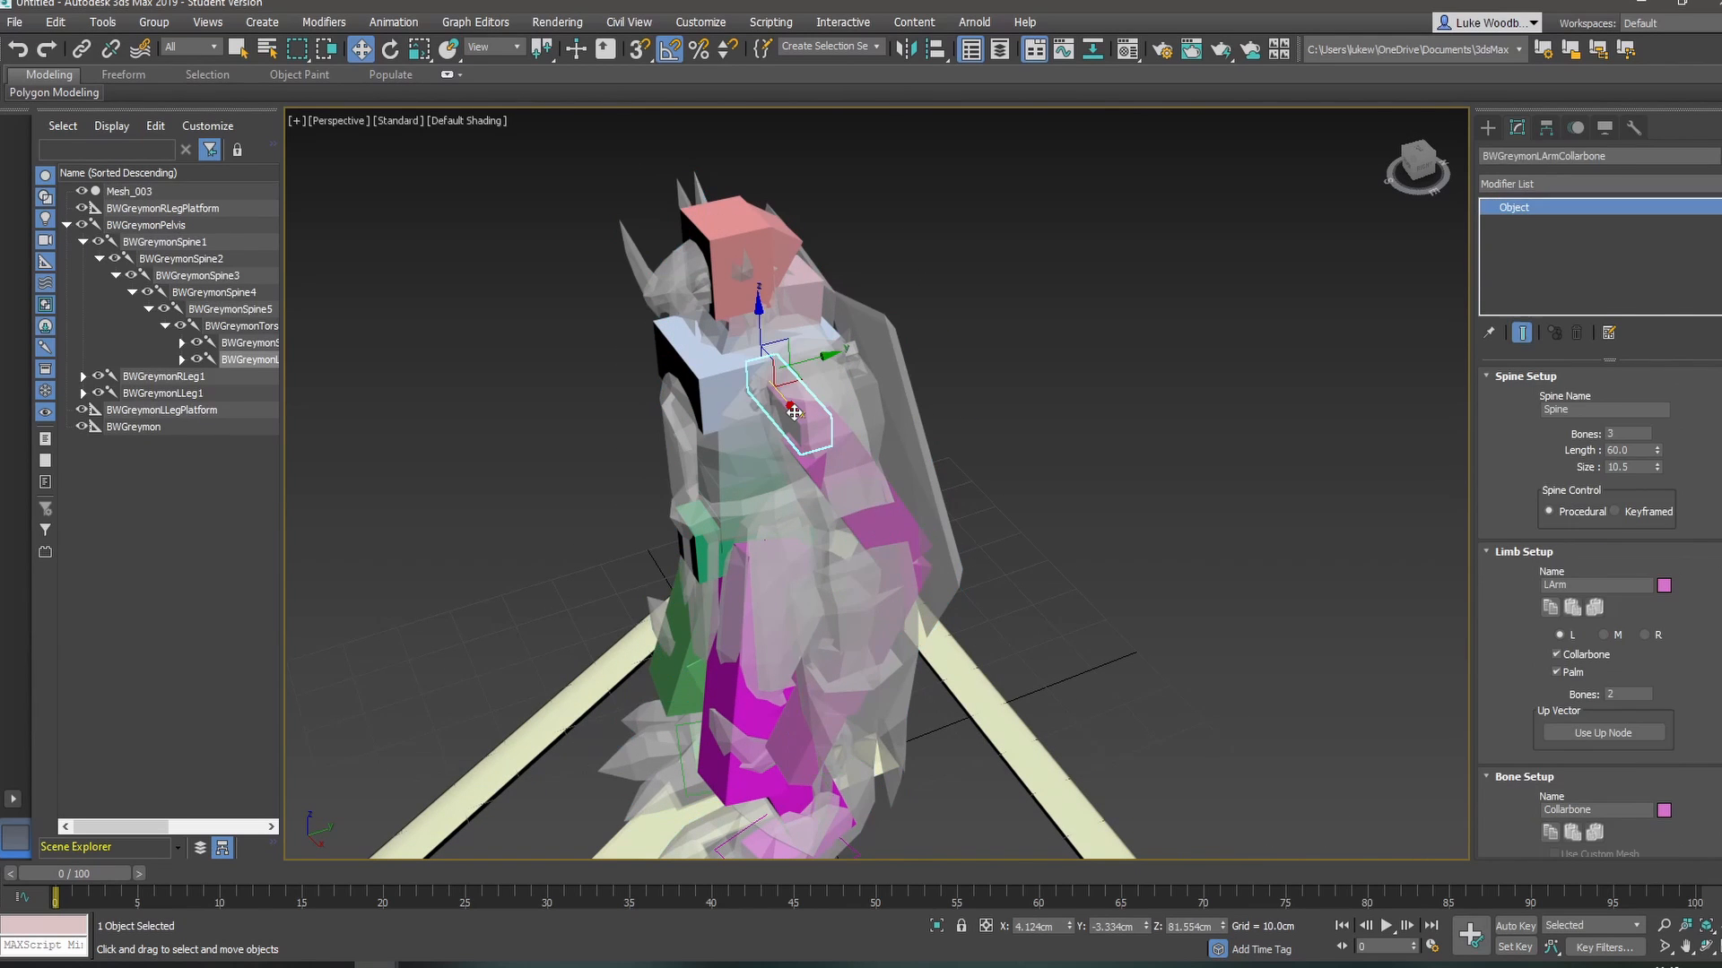
{"action": "scroll", "coordinate": [807, 399], "scroll_direction": "up", "scroll_amount": 3}
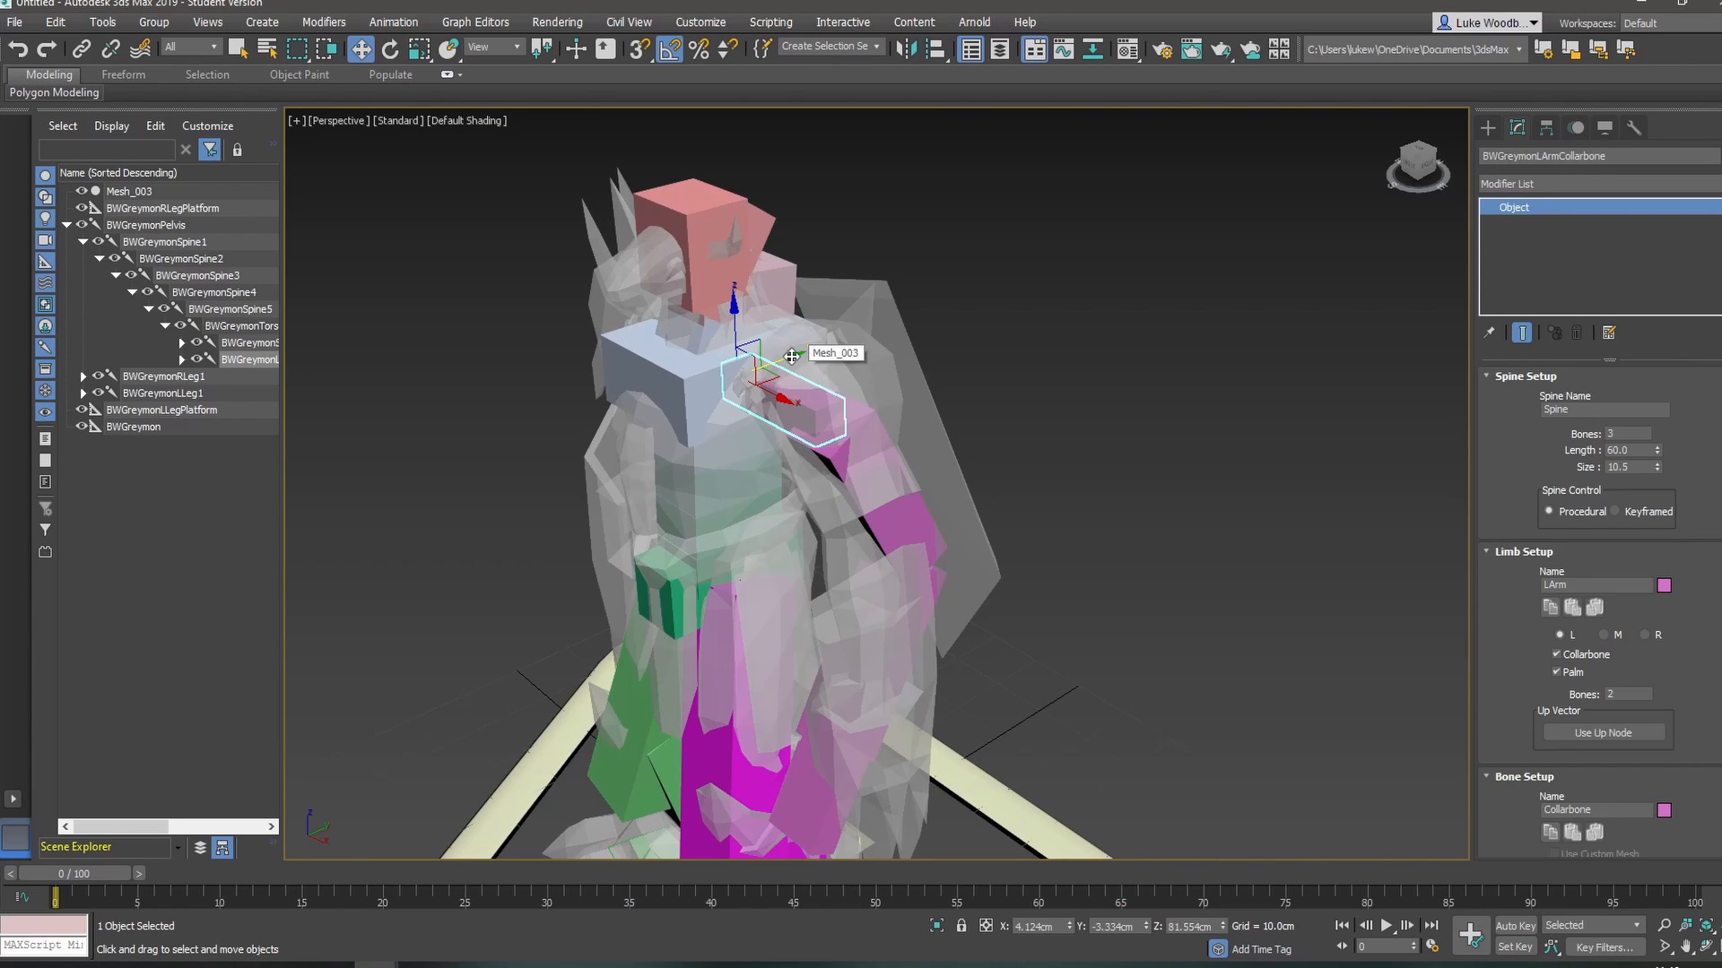
{"action": "left_click_drag", "start_coordinate": [791, 357], "coordinate": [725, 360]}
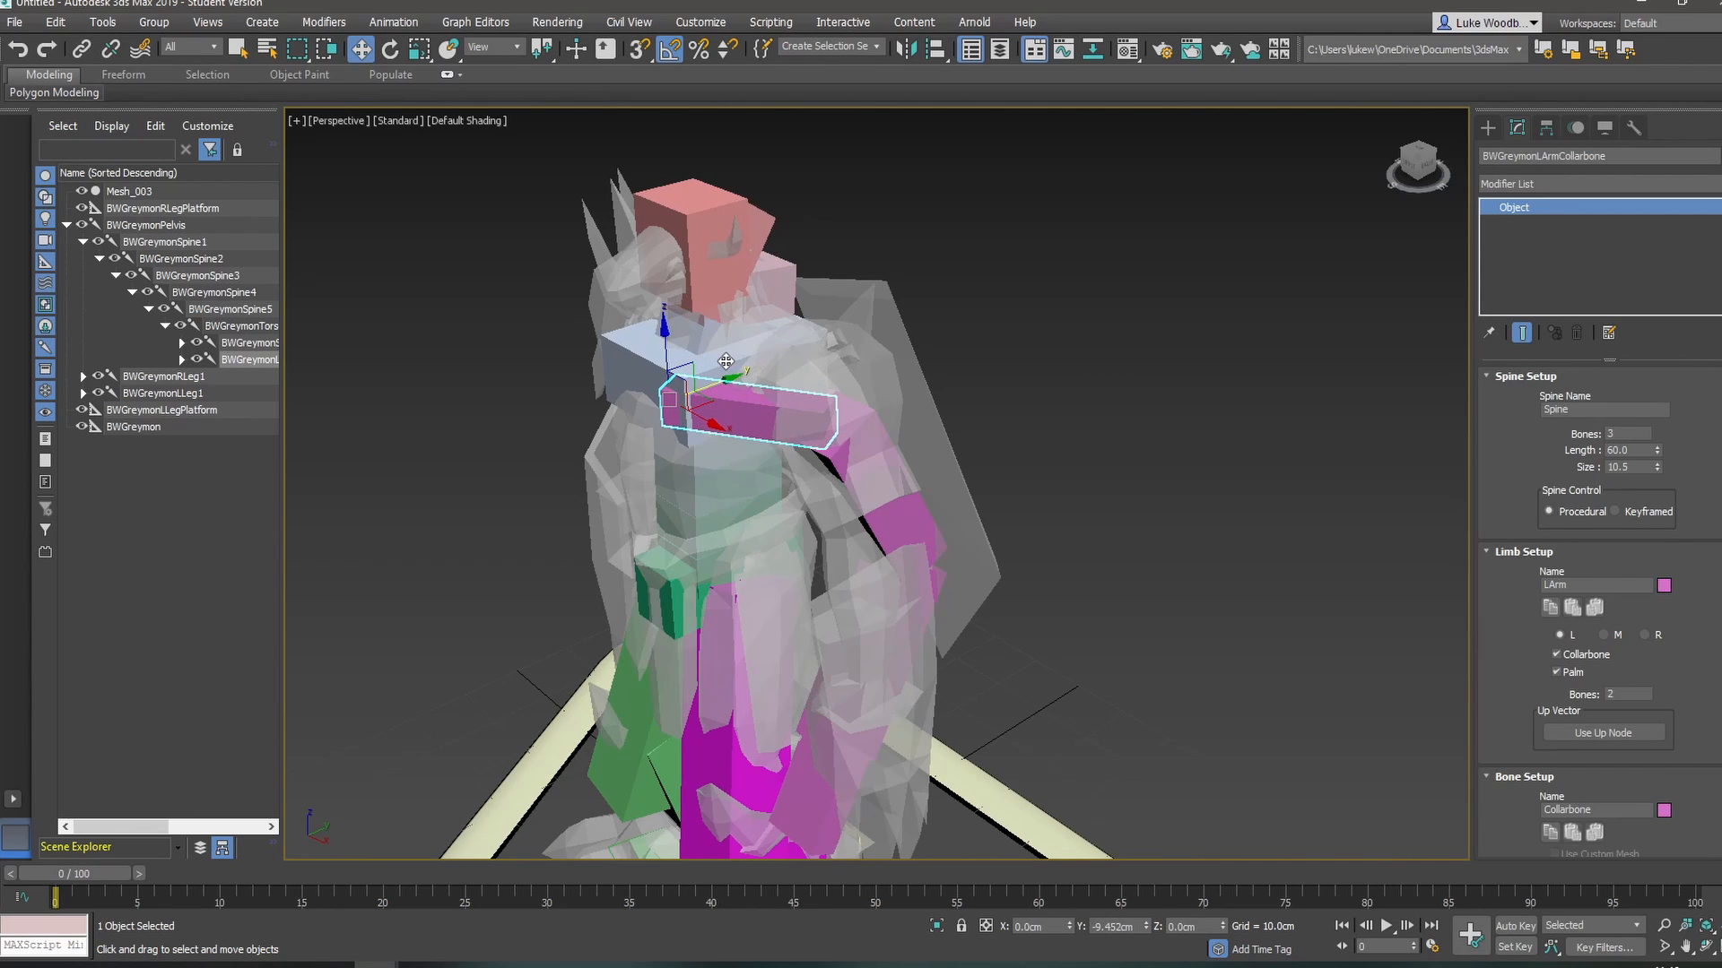
{"action": "middle_click_drag", "start_coordinate": [725, 360], "coordinate": [825, 449], "text": "alt"}
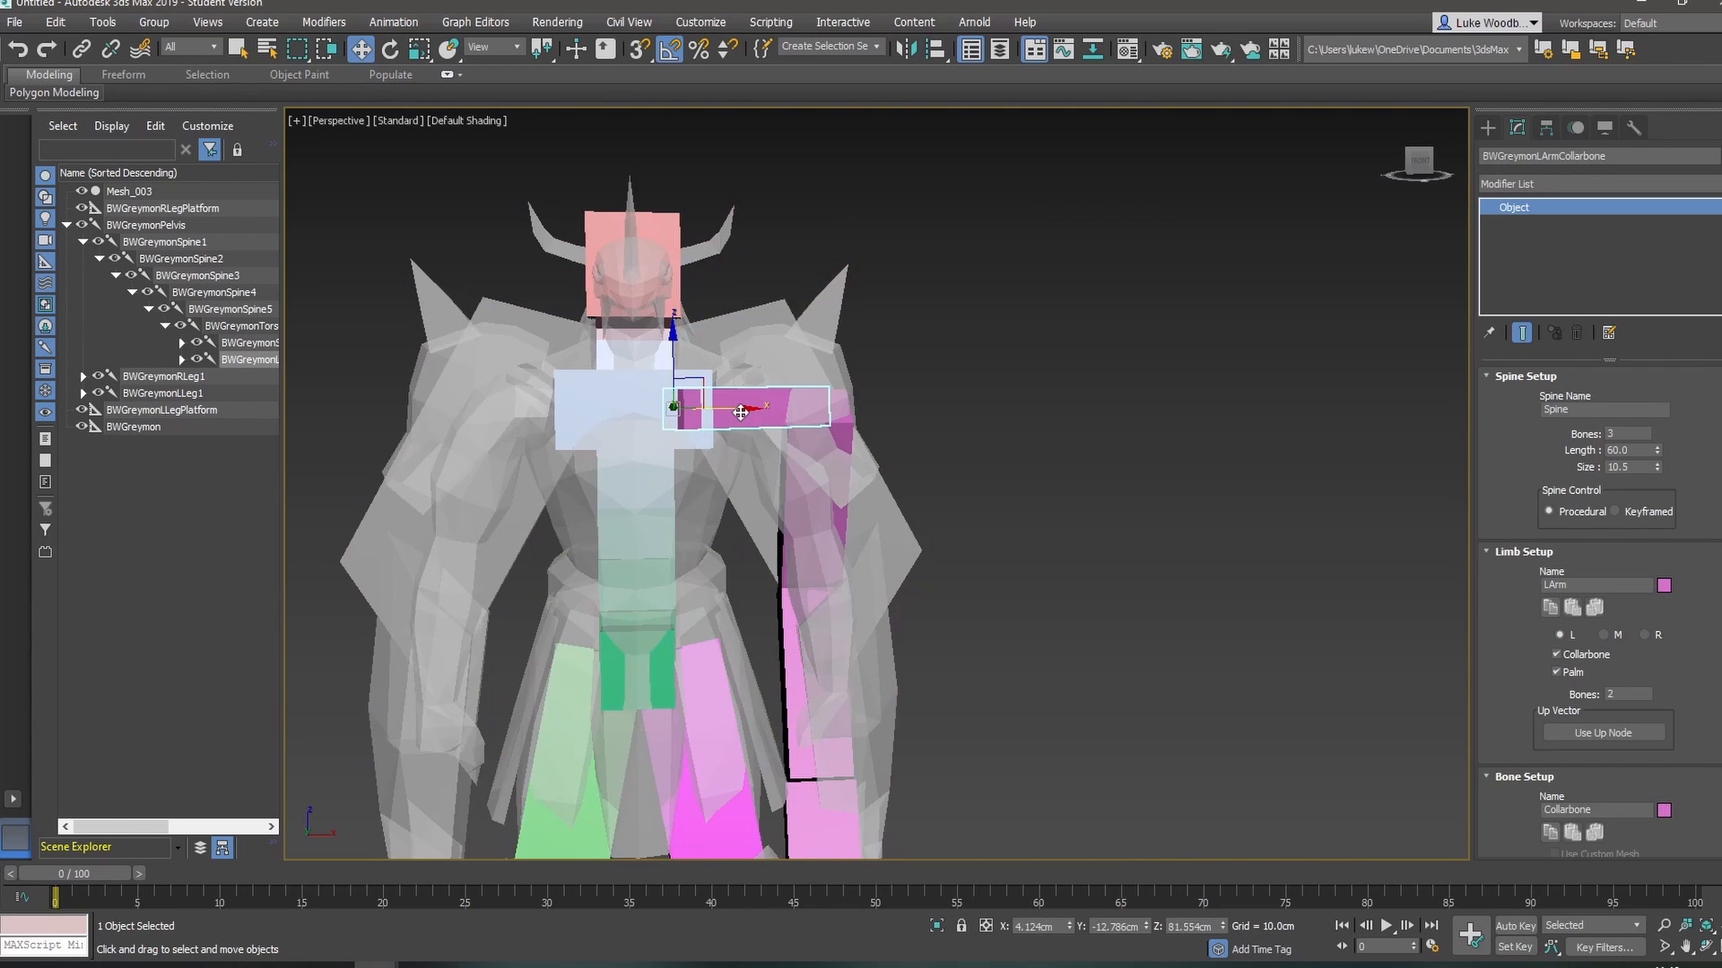
{"action": "left_click_drag", "start_coordinate": [741, 411], "coordinate": [714, 408]}
{"action": "middle_click_drag", "start_coordinate": [714, 408], "coordinate": [736, 381], "text": "alt"}
- Set the left arm limb's bone count to 1
{"action": "left_click", "coordinate": [829, 343]}
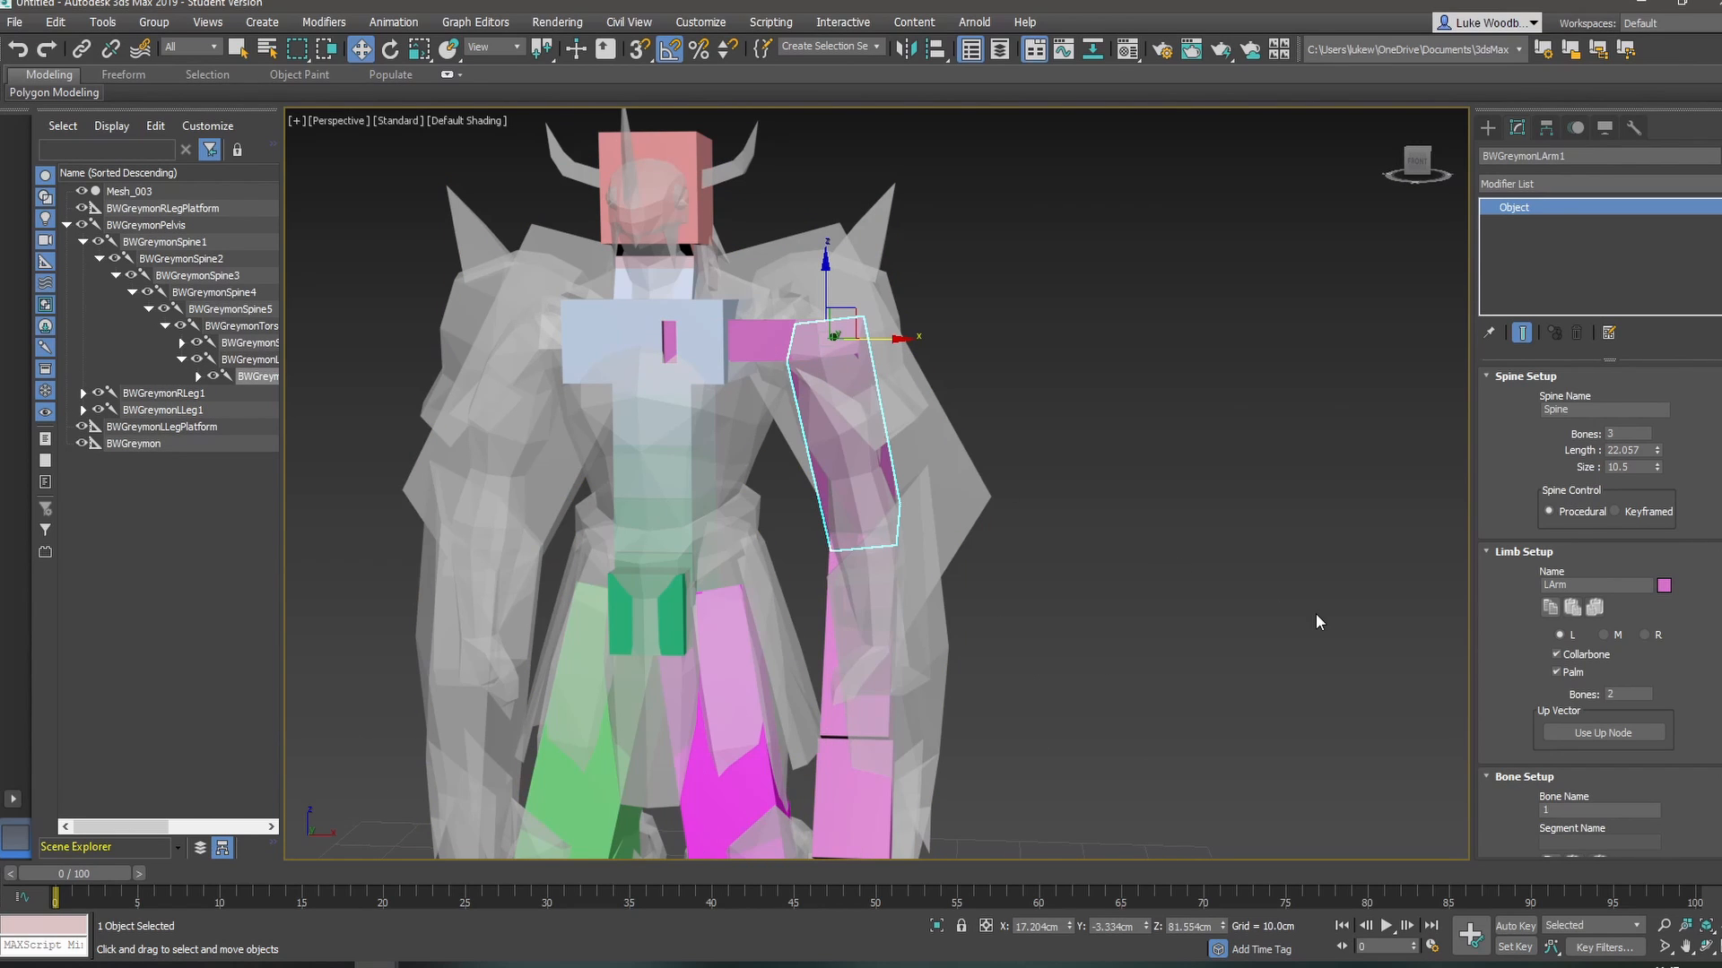
{"action": "left_click", "coordinate": [1640, 696]}
{"action": "type", "text": "1"}
{"action": "key", "text": "Return"}
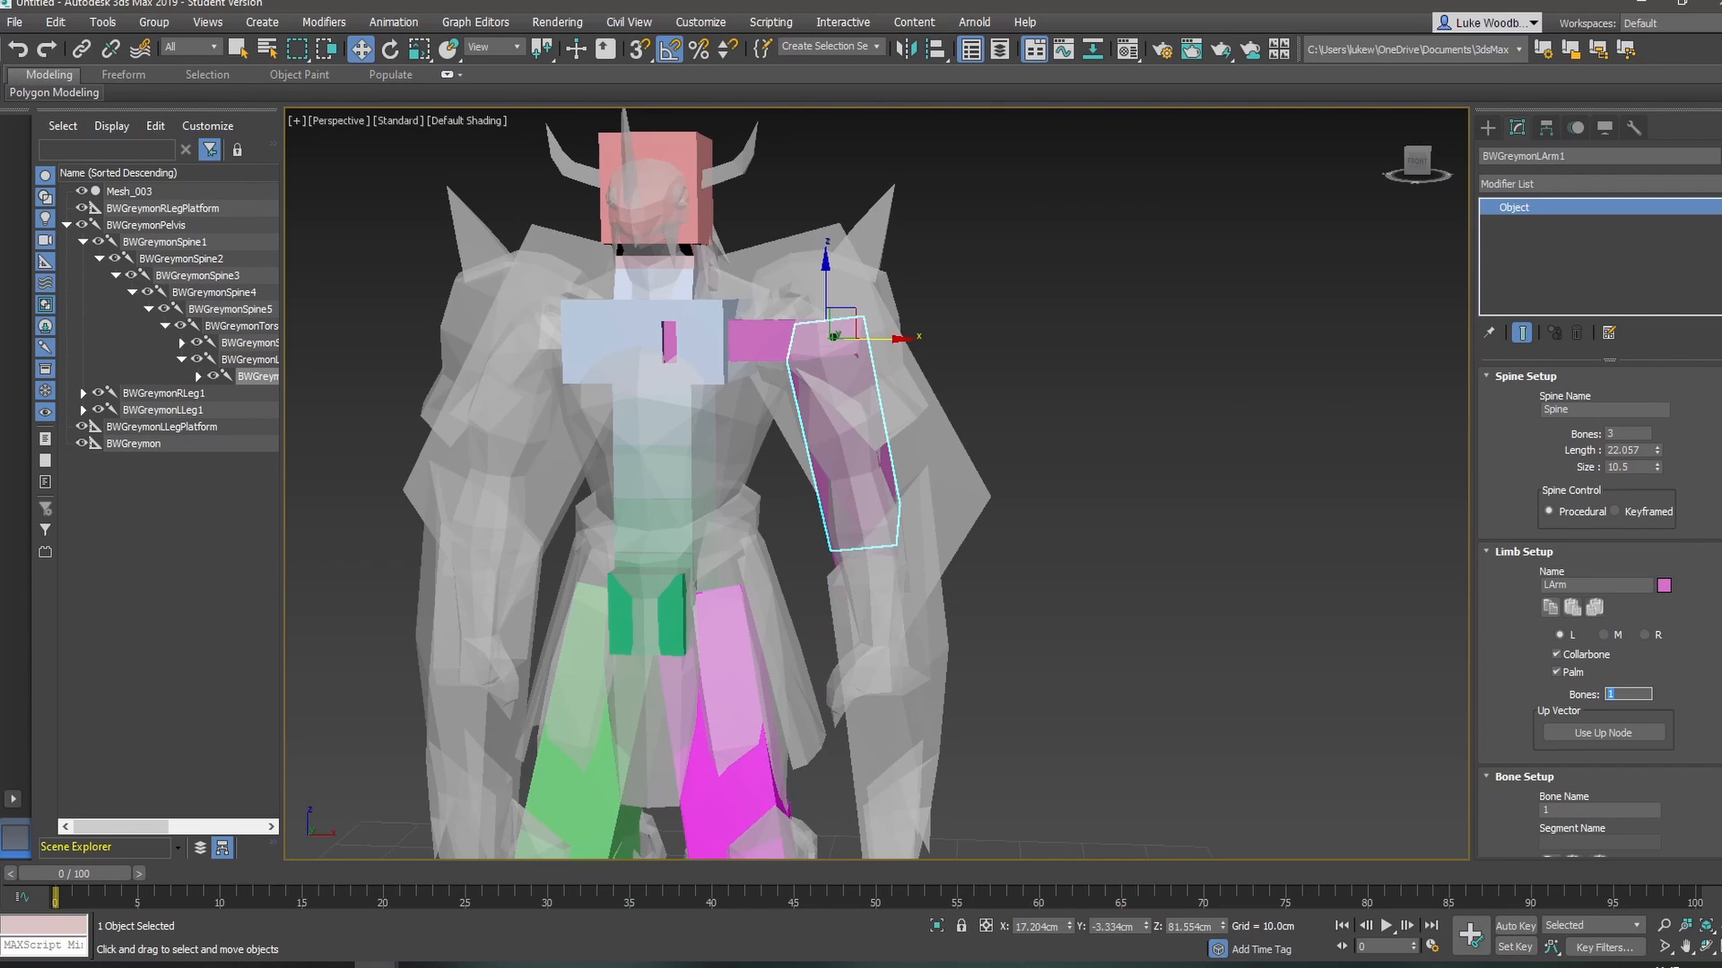
- Rotate the left upper arm bone to follow the mesh's arm and shift it to about X 15.1 cm, Y -3.7 cm
{"action": "middle_click_drag", "start_coordinate": [1055, 647], "coordinate": [888, 638], "text": "alt"}
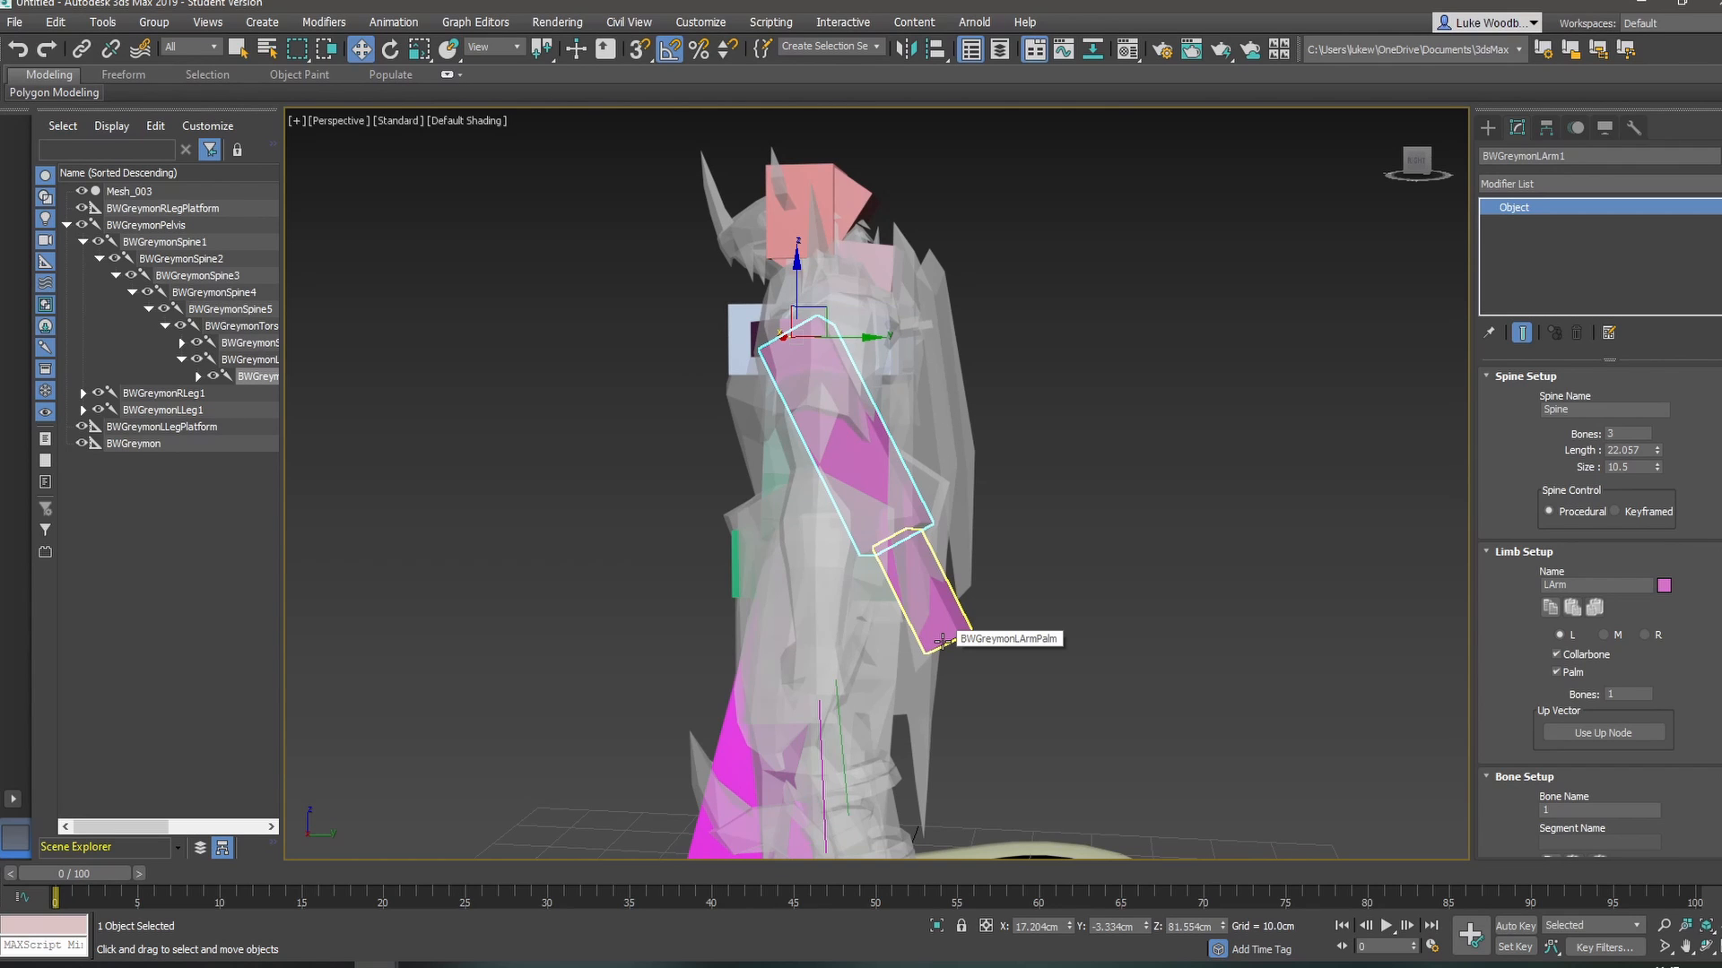
{"action": "key", "text": "e"}
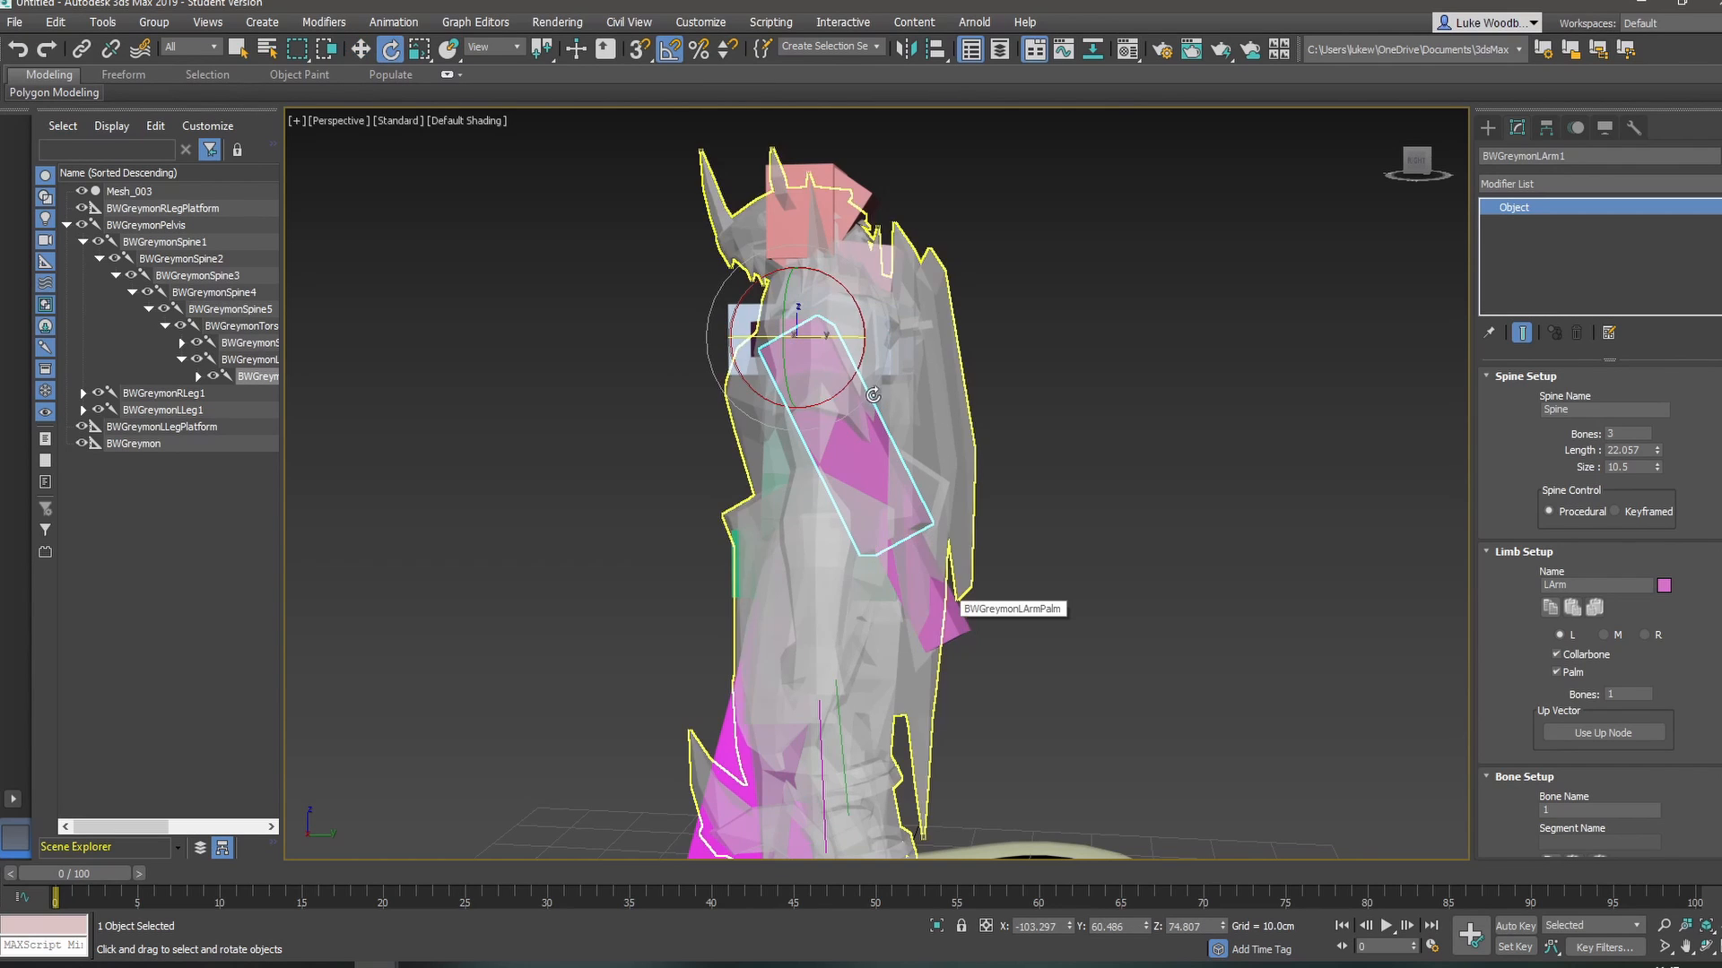
{"action": "left_click_drag", "start_coordinate": [844, 376], "coordinate": [769, 457]}
{"action": "key", "text": "ctrl+z"}
{"action": "middle_click_drag", "start_coordinate": [770, 457], "coordinate": [971, 468], "text": "alt"}
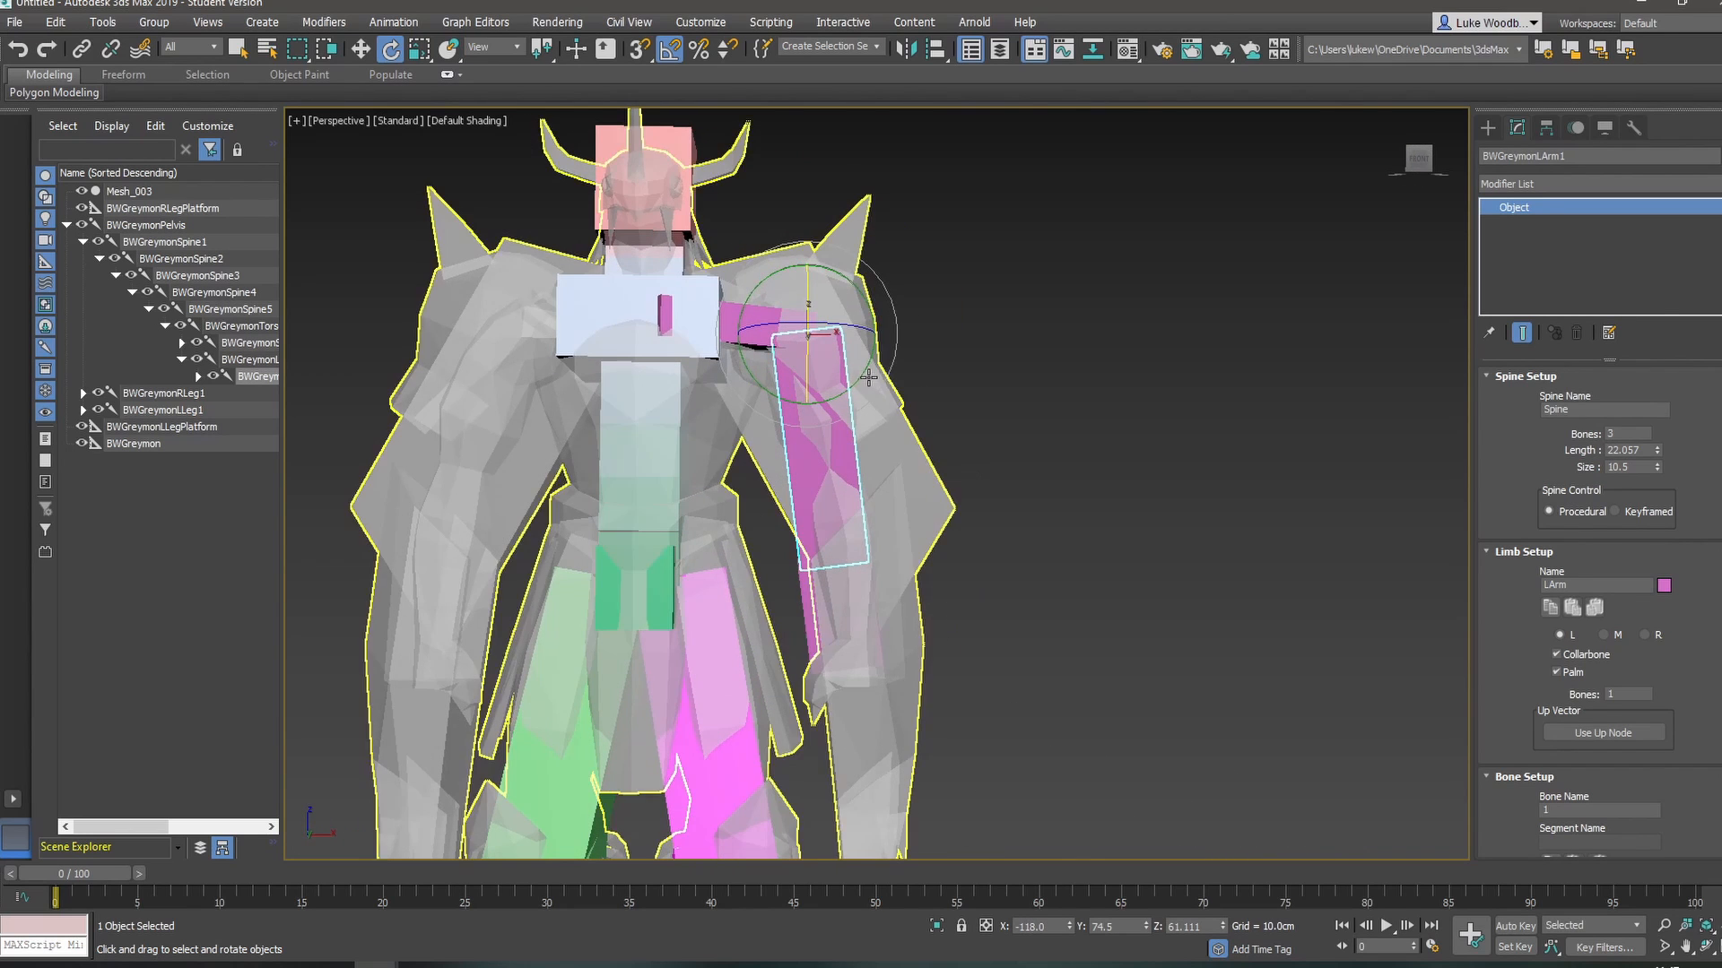
{"action": "left_click_drag", "start_coordinate": [858, 370], "coordinate": [833, 336]}
{"action": "key", "text": "w"}
{"action": "middle_click_drag", "start_coordinate": [833, 337], "coordinate": [793, 445], "text": "alt"}
{"action": "left_click_drag", "start_coordinate": [869, 337], "coordinate": [866, 337]}
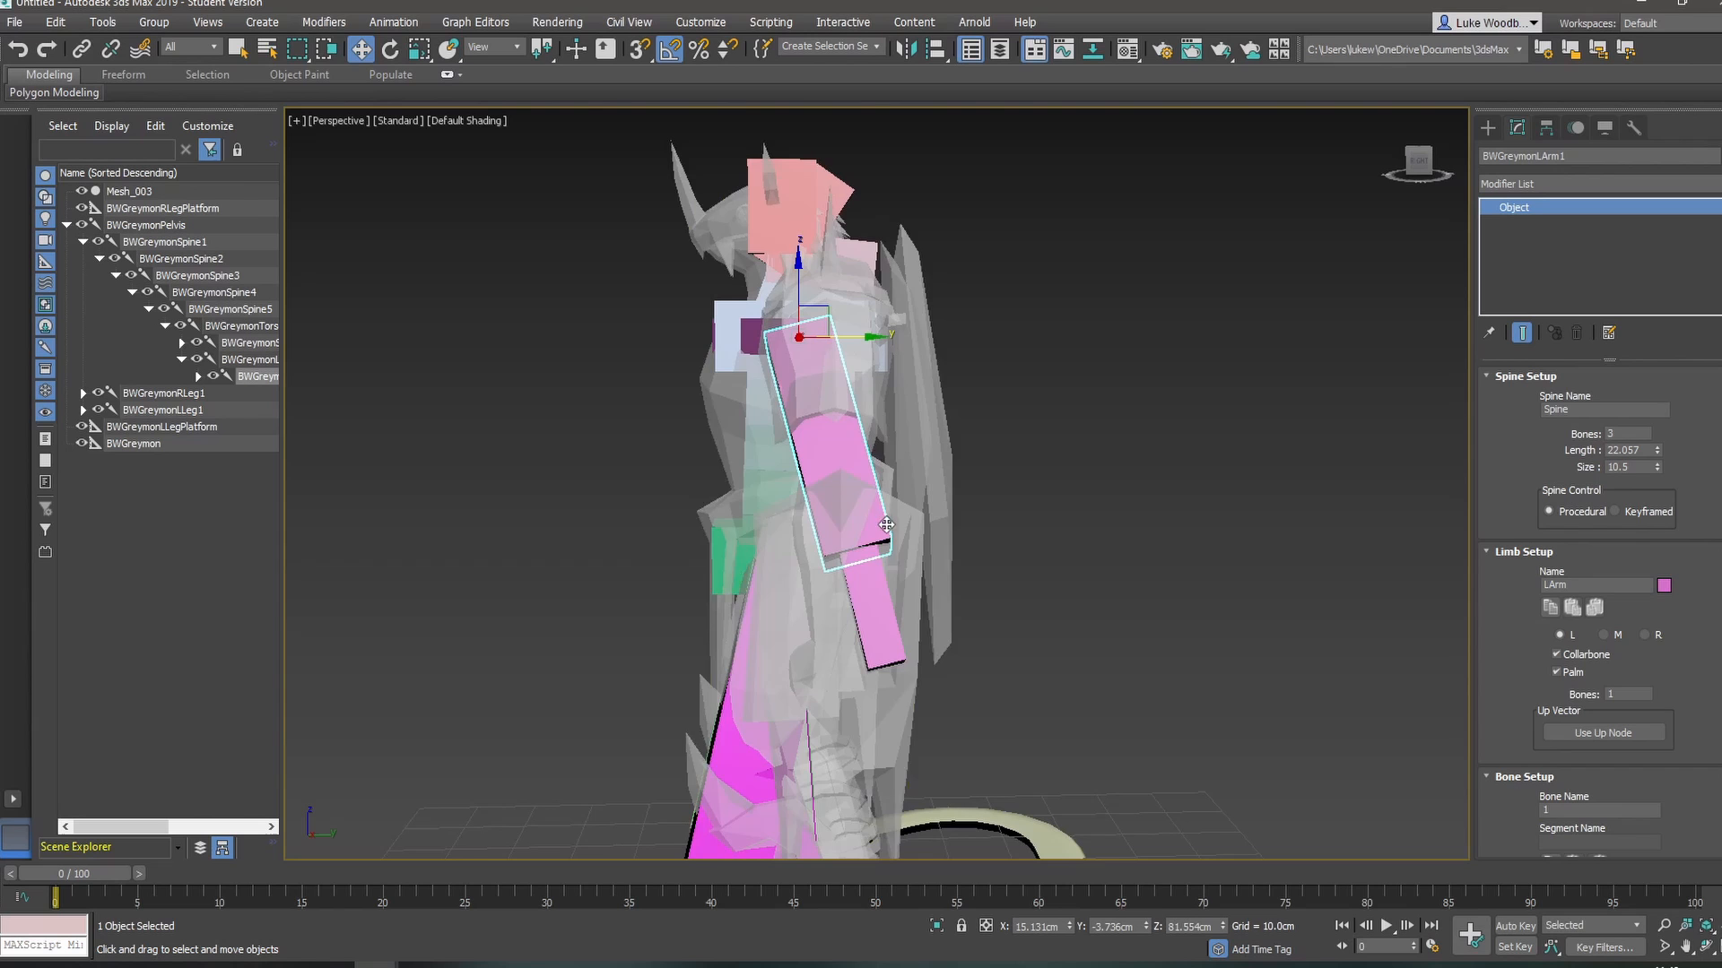
- Rotate the left palm -15 degrees about X, and turn it inward so it hangs straight down inside the mesh's forearm
{"action": "left_click", "coordinate": [887, 609]}
{"action": "mouse_move", "coordinate": [887, 609]}
{"action": "middle_mouse_down", "text": "alt"}
{"action": "mouse_move", "coordinate": [1022, 606]}
{"action": "mouse_move", "coordinate": [1037, 621]}
{"action": "mouse_move", "coordinate": [950, 626]}
{"action": "mouse_move", "coordinate": [916, 592]}
{"action": "middle_mouse_up", "text": "alt"}
{"action": "key", "text": "e"}
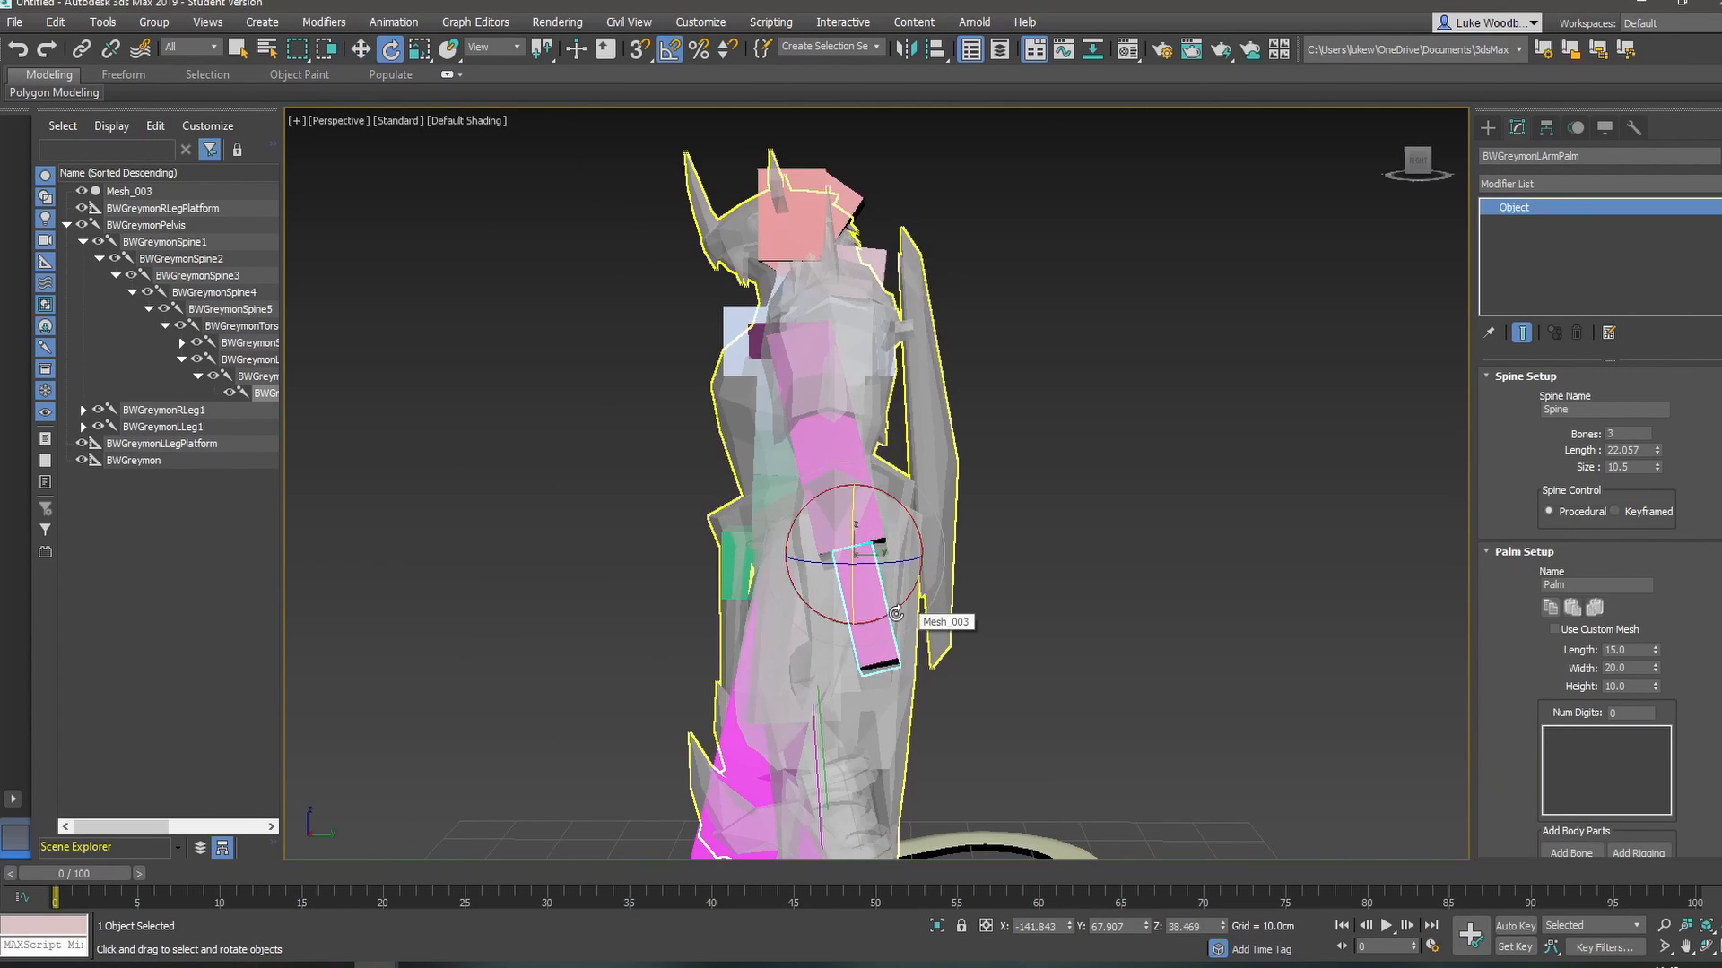
{"action": "left_click_drag", "start_coordinate": [915, 591], "coordinate": [903, 600]}
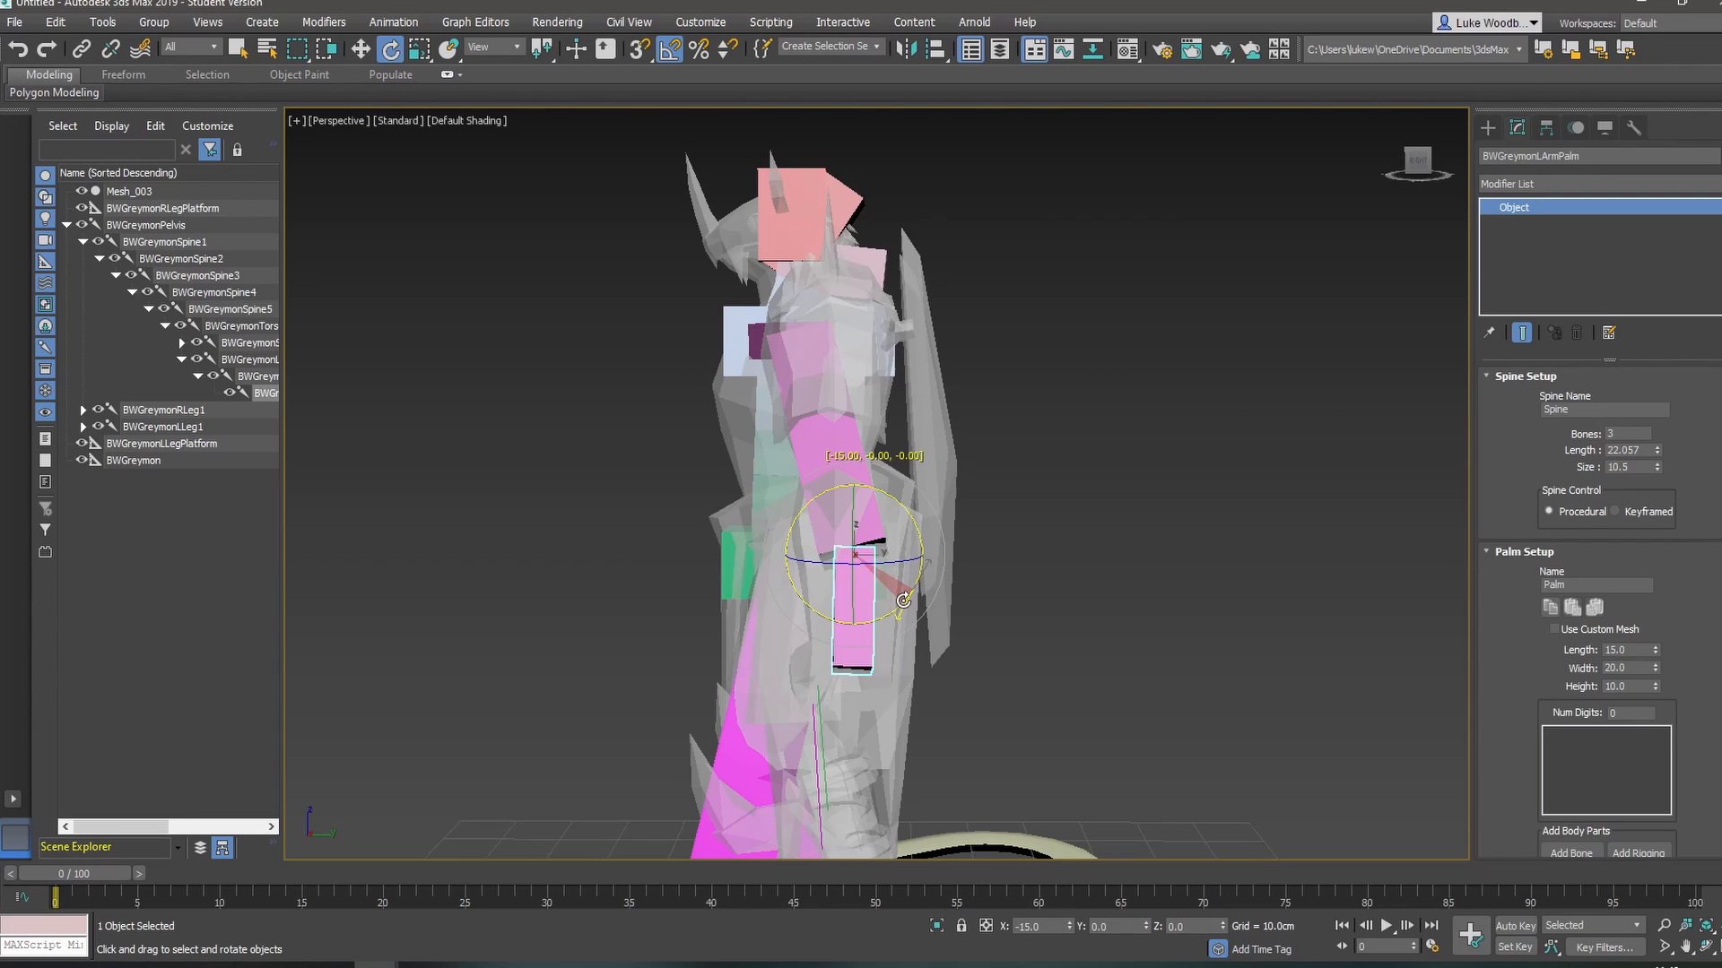
{"action": "middle_click_drag", "start_coordinate": [903, 600], "coordinate": [1041, 596], "text": "alt"}
{"action": "scroll", "coordinate": [980, 604], "scroll_direction": "up", "scroll_amount": 6}
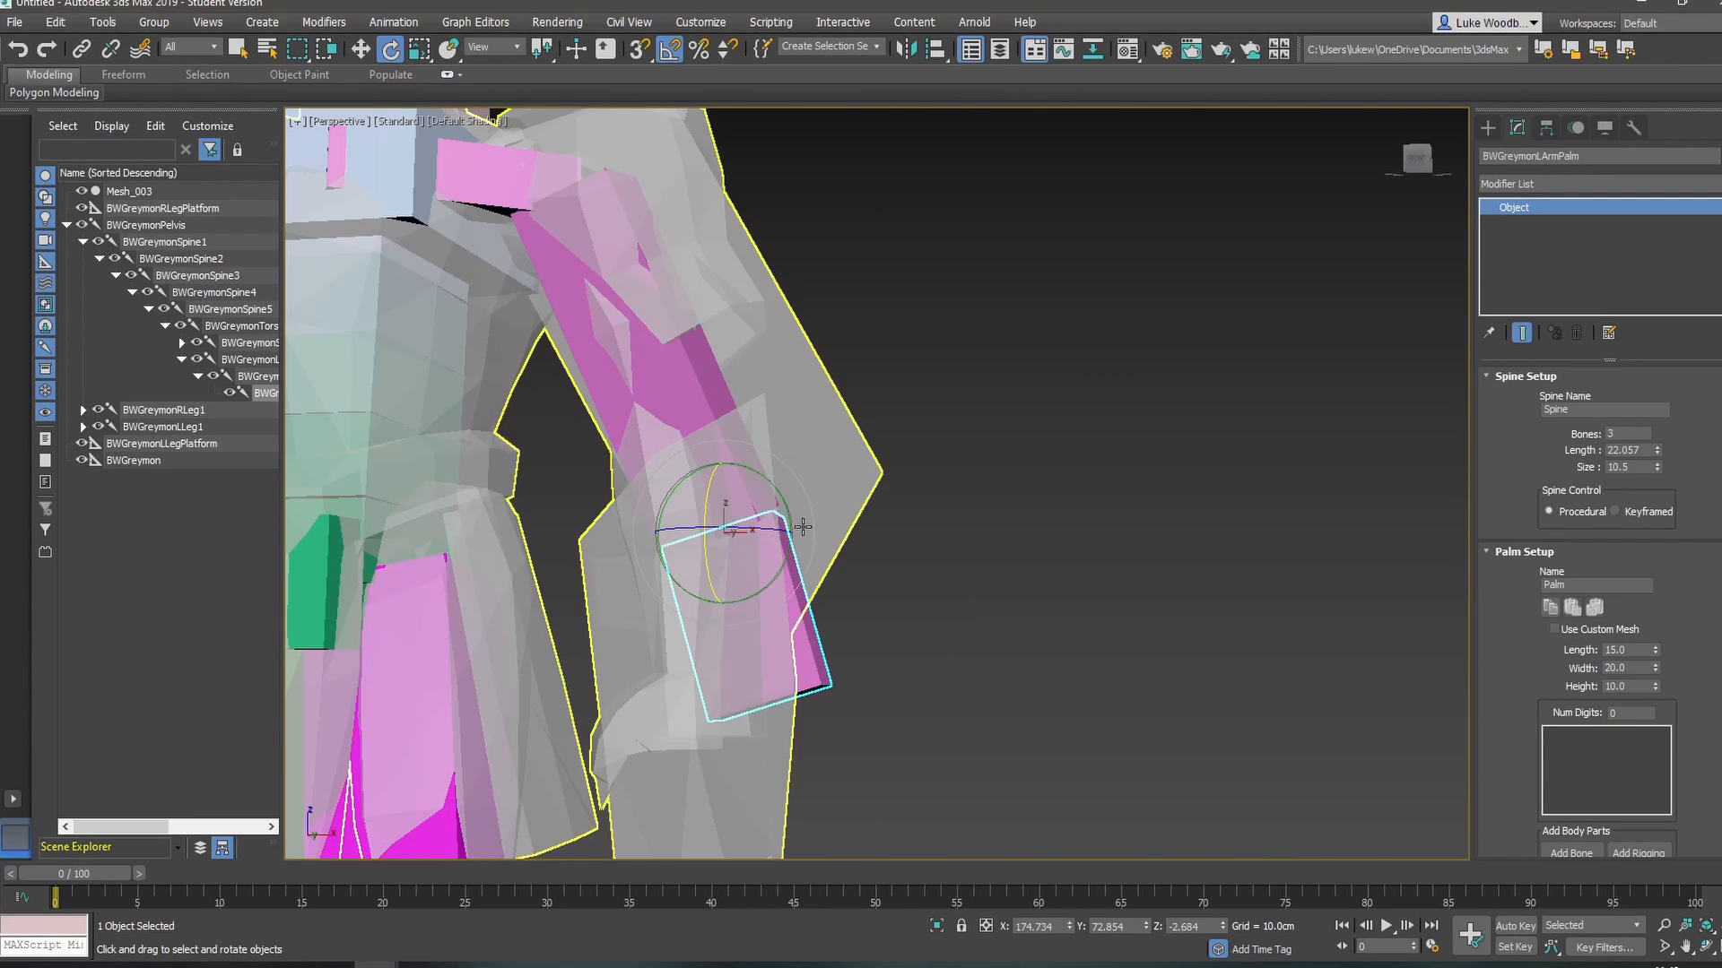
{"action": "left_click_drag", "start_coordinate": [798, 529], "coordinate": [790, 536]}
{"action": "mouse_move", "coordinate": [877, 537]}
{"action": "middle_mouse_down", "text": "alt"}
{"action": "mouse_move", "coordinate": [785, 579]}
{"action": "mouse_move", "coordinate": [816, 556]}
{"action": "mouse_move", "coordinate": [891, 555]}
{"action": "middle_mouse_up", "text": "alt"}
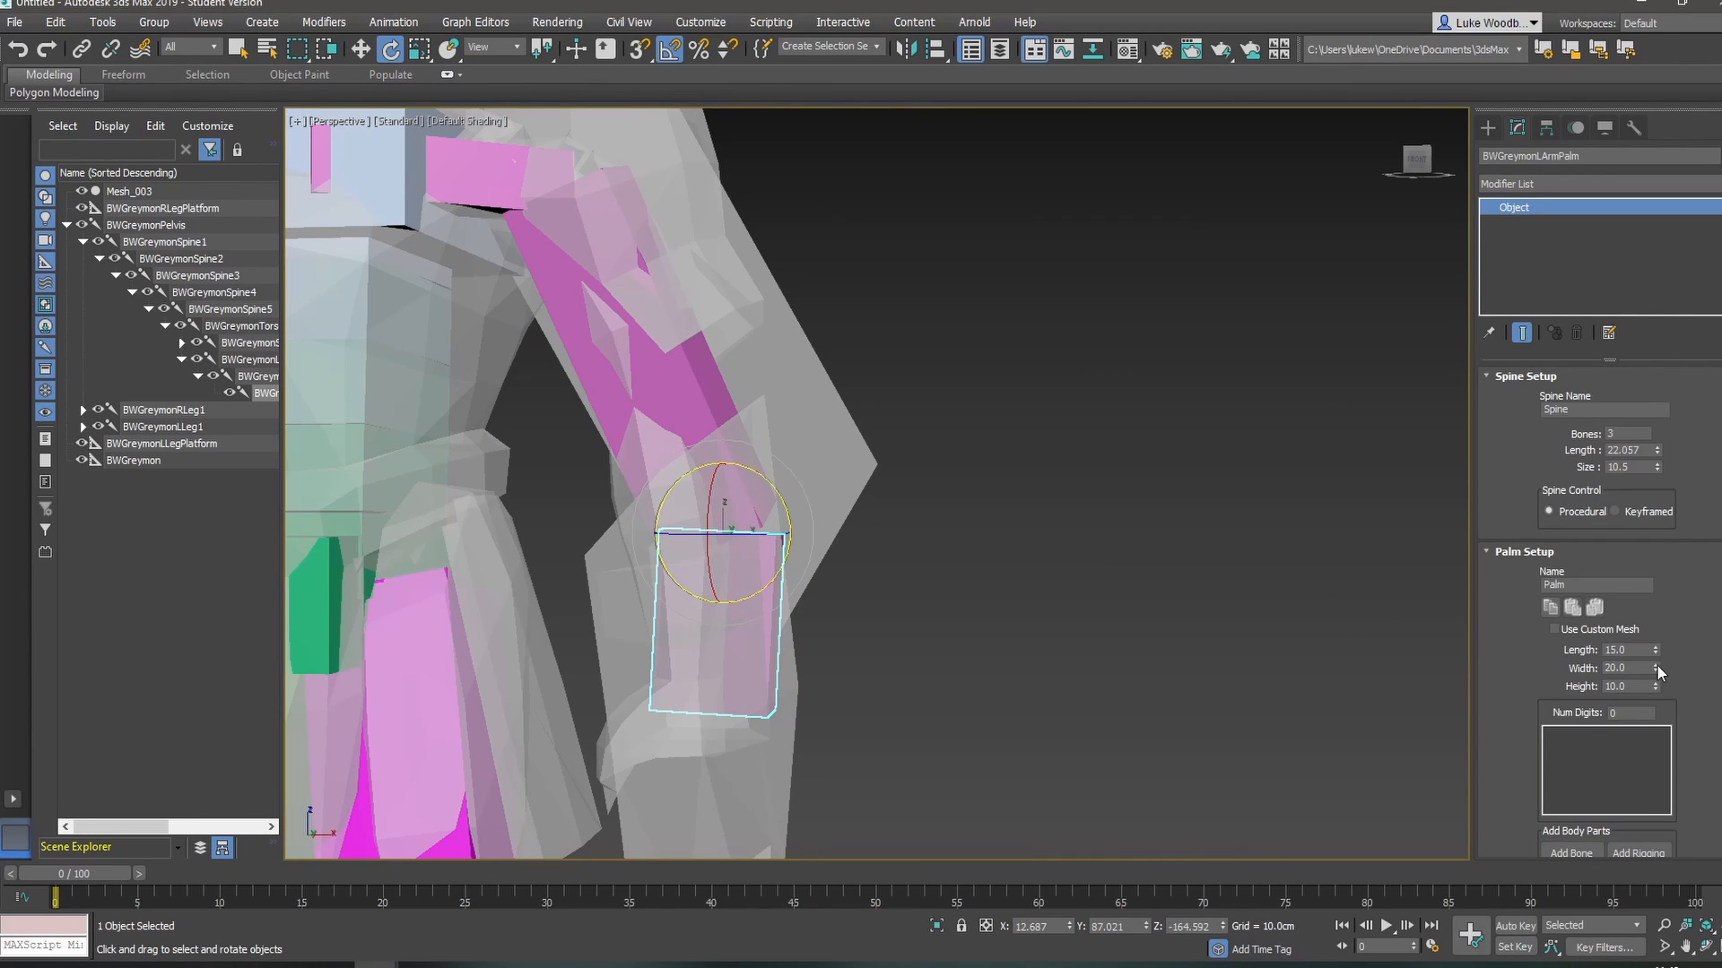
- Resize the left palm to length 45.0, width 22.1 and height 30.5 to fill the mesh's forearm
{"action": "left_click_drag", "start_coordinate": [1656, 671], "coordinate": [1631, 525]}
{"action": "middle_click_drag", "start_coordinate": [1054, 625], "coordinate": [1062, 361]}
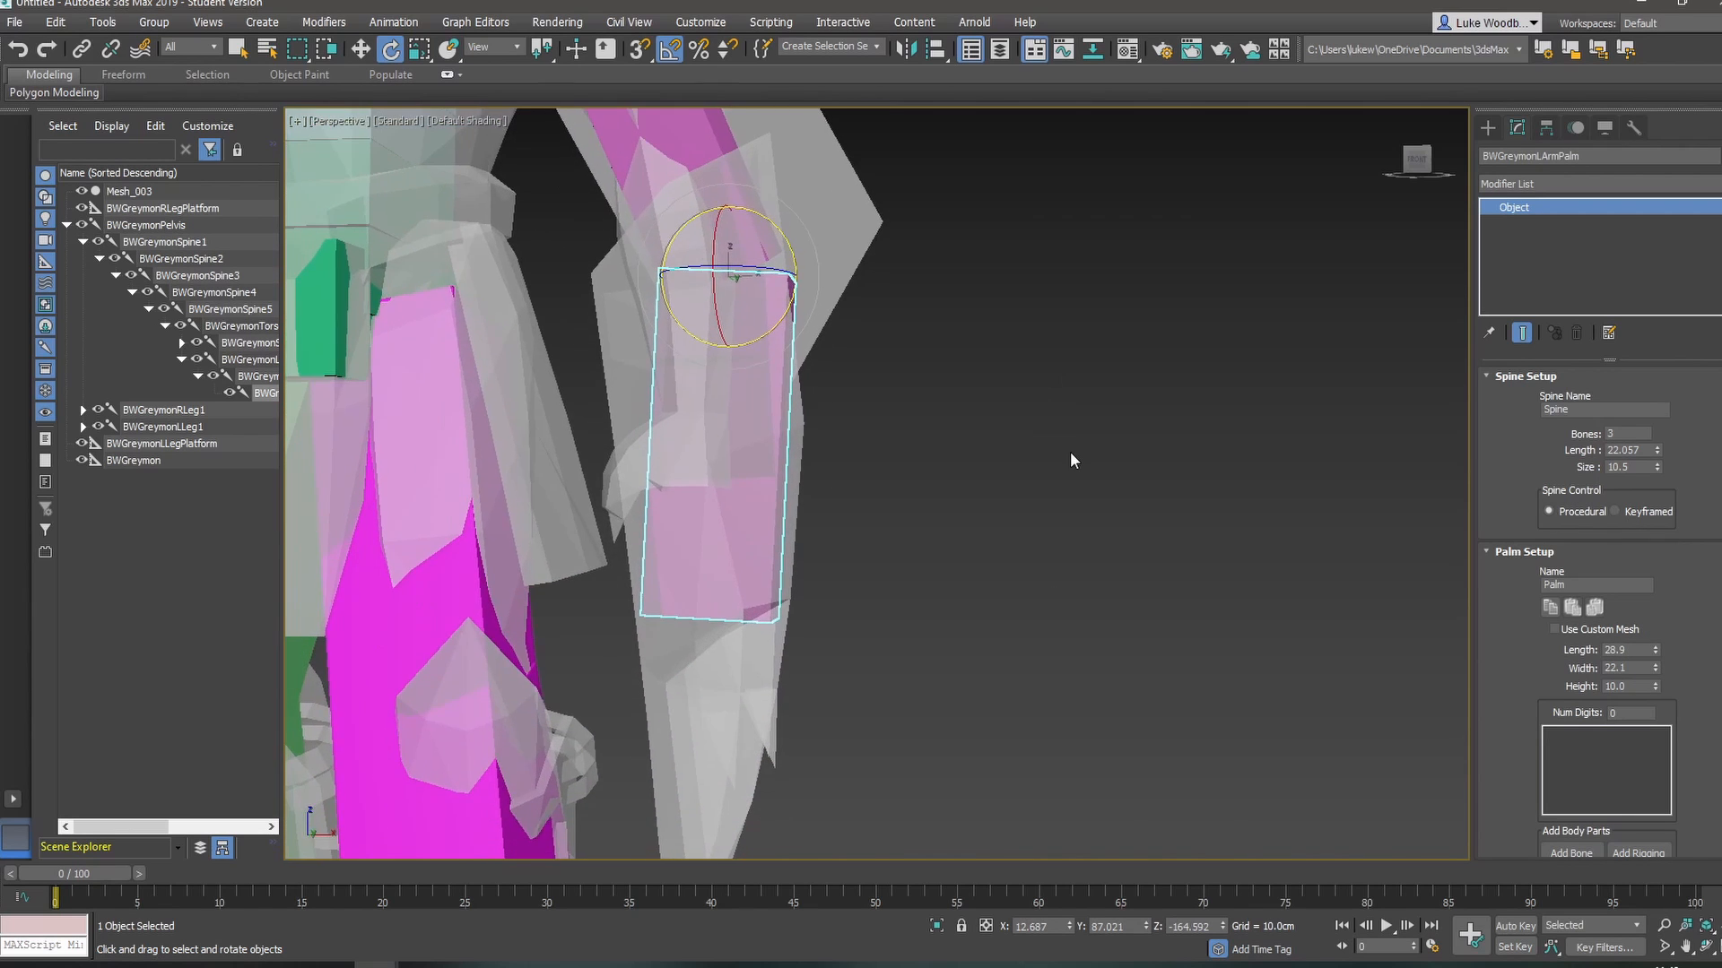
{"action": "scroll", "coordinate": [1069, 451], "scroll_direction": "down", "scroll_amount": 3}
{"action": "left_click_drag", "start_coordinate": [1656, 655], "coordinate": [1631, 497]}
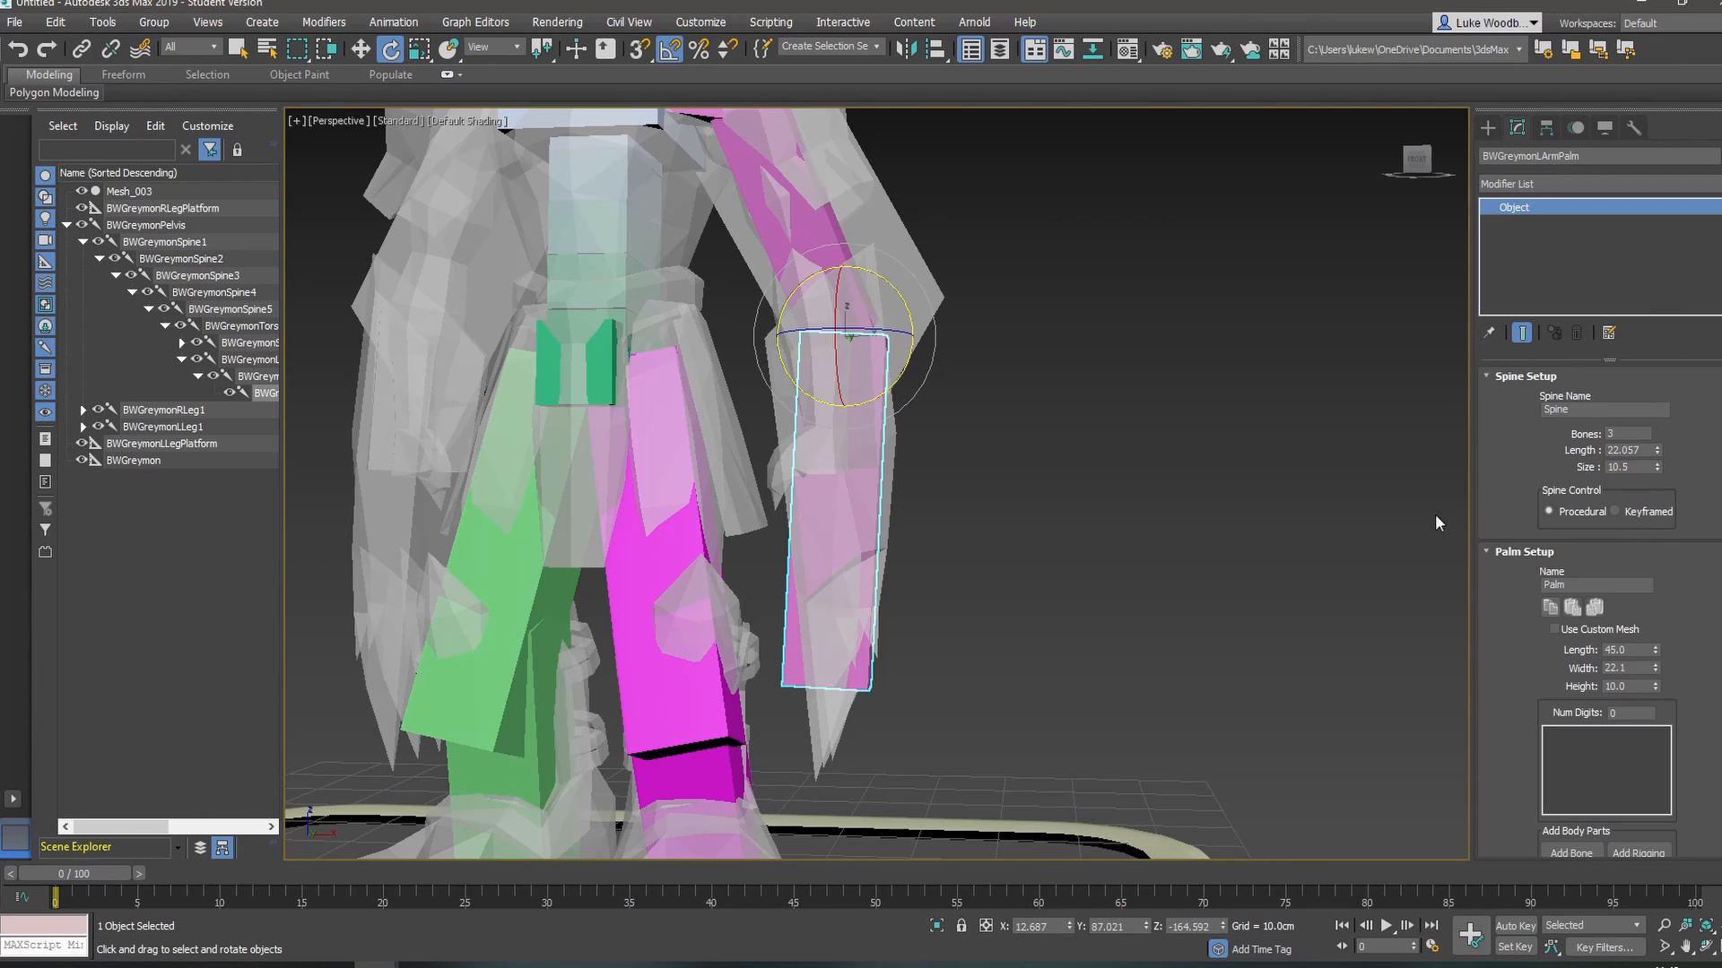
{"action": "middle_click_drag", "start_coordinate": [968, 603], "coordinate": [793, 614], "text": "alt"}
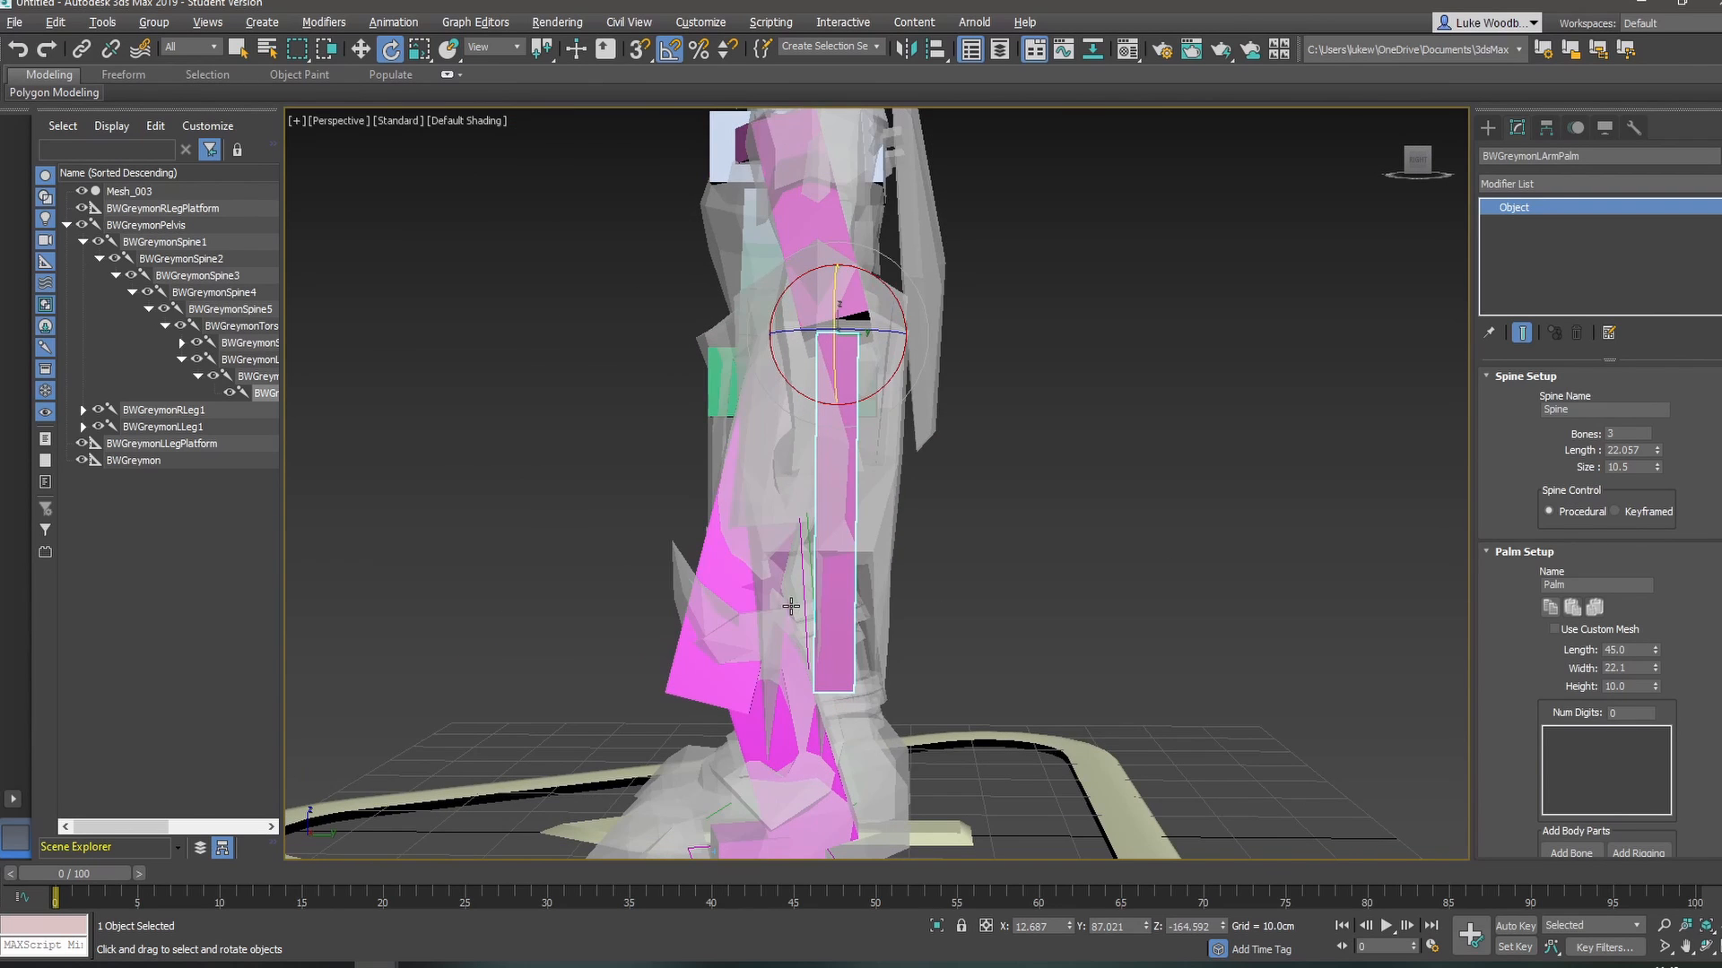
{"action": "left_click_drag", "start_coordinate": [1654, 687], "coordinate": [1639, 493]}
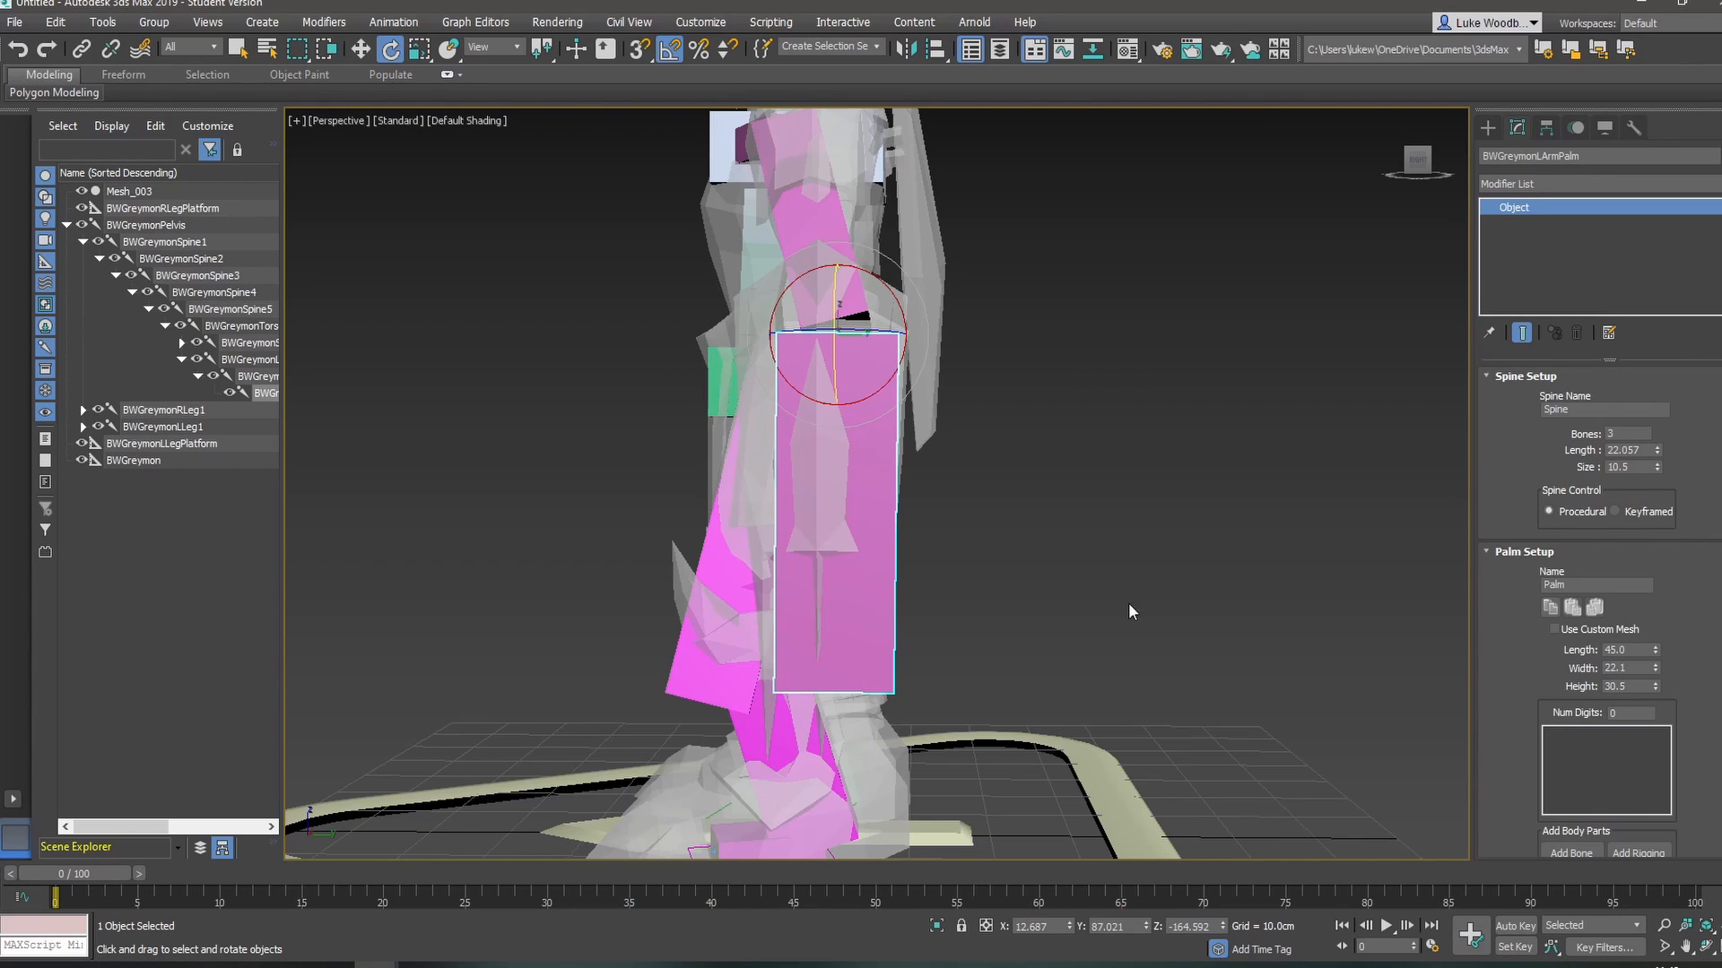
- Add the mirrored right arm to the Torso hub and clear the selection
{"action": "middle_click_drag", "start_coordinate": [1129, 603], "coordinate": [1037, 582], "text": "alt"}
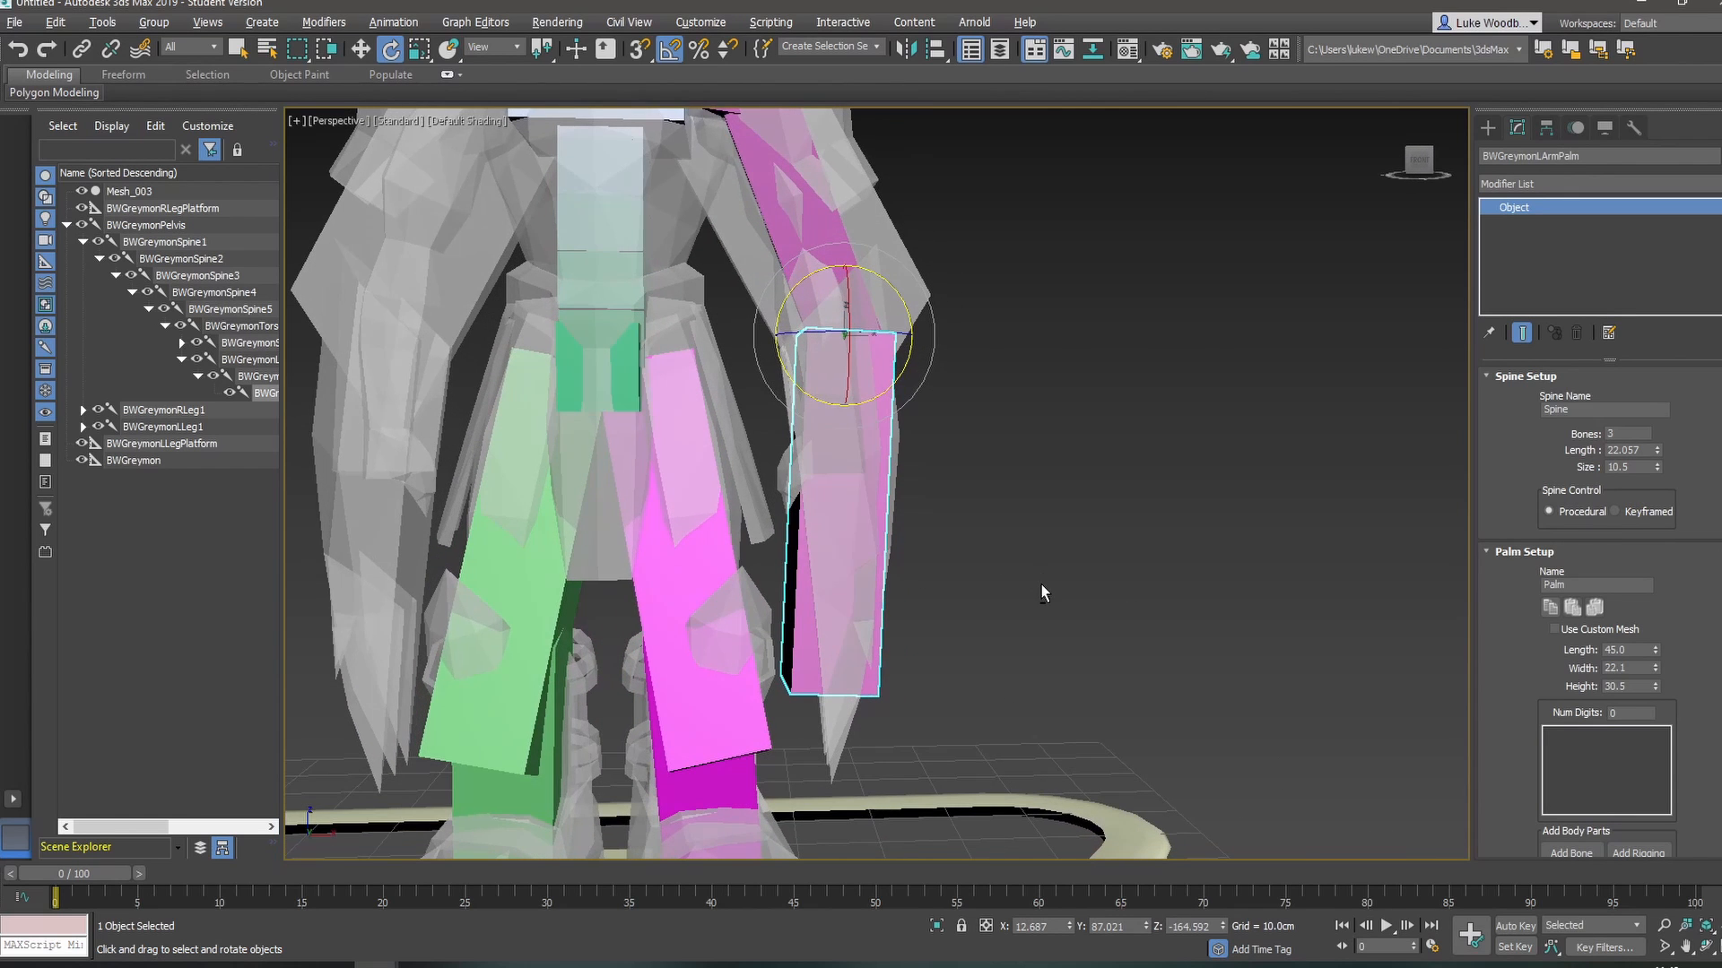
{"action": "middle_click_drag", "start_coordinate": [742, 460], "coordinate": [861, 626]}
{"action": "scroll", "coordinate": [861, 626], "scroll_direction": "down", "scroll_amount": 5}
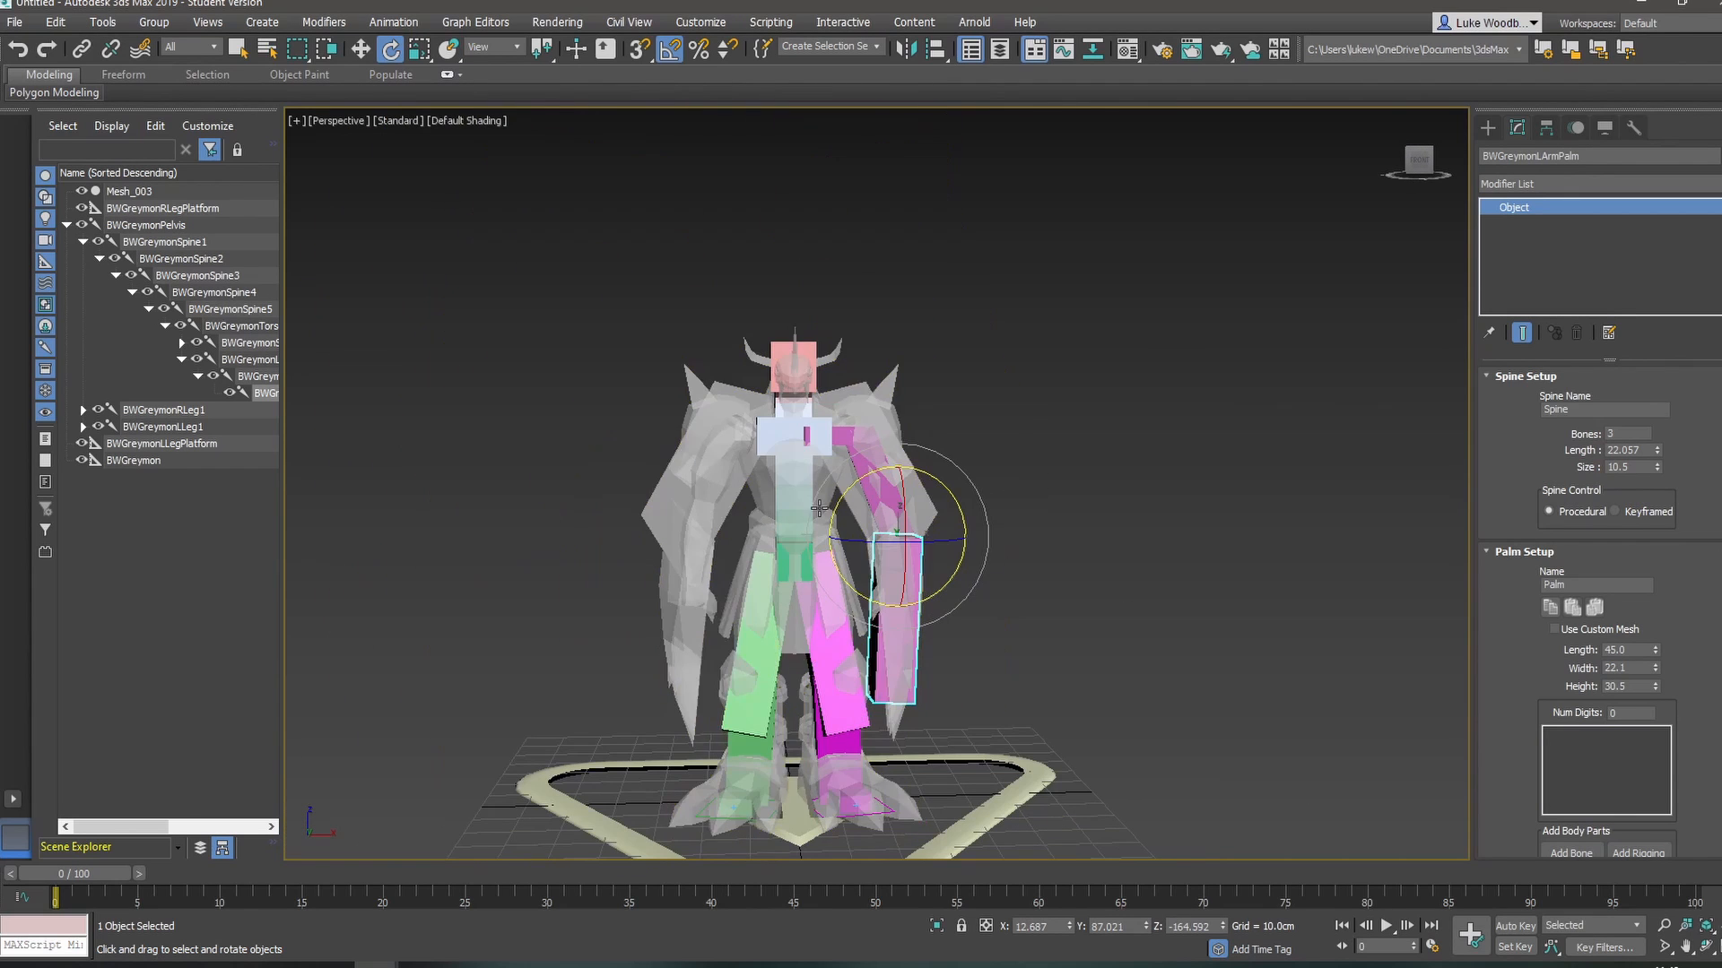
{"action": "left_click", "coordinate": [787, 433]}
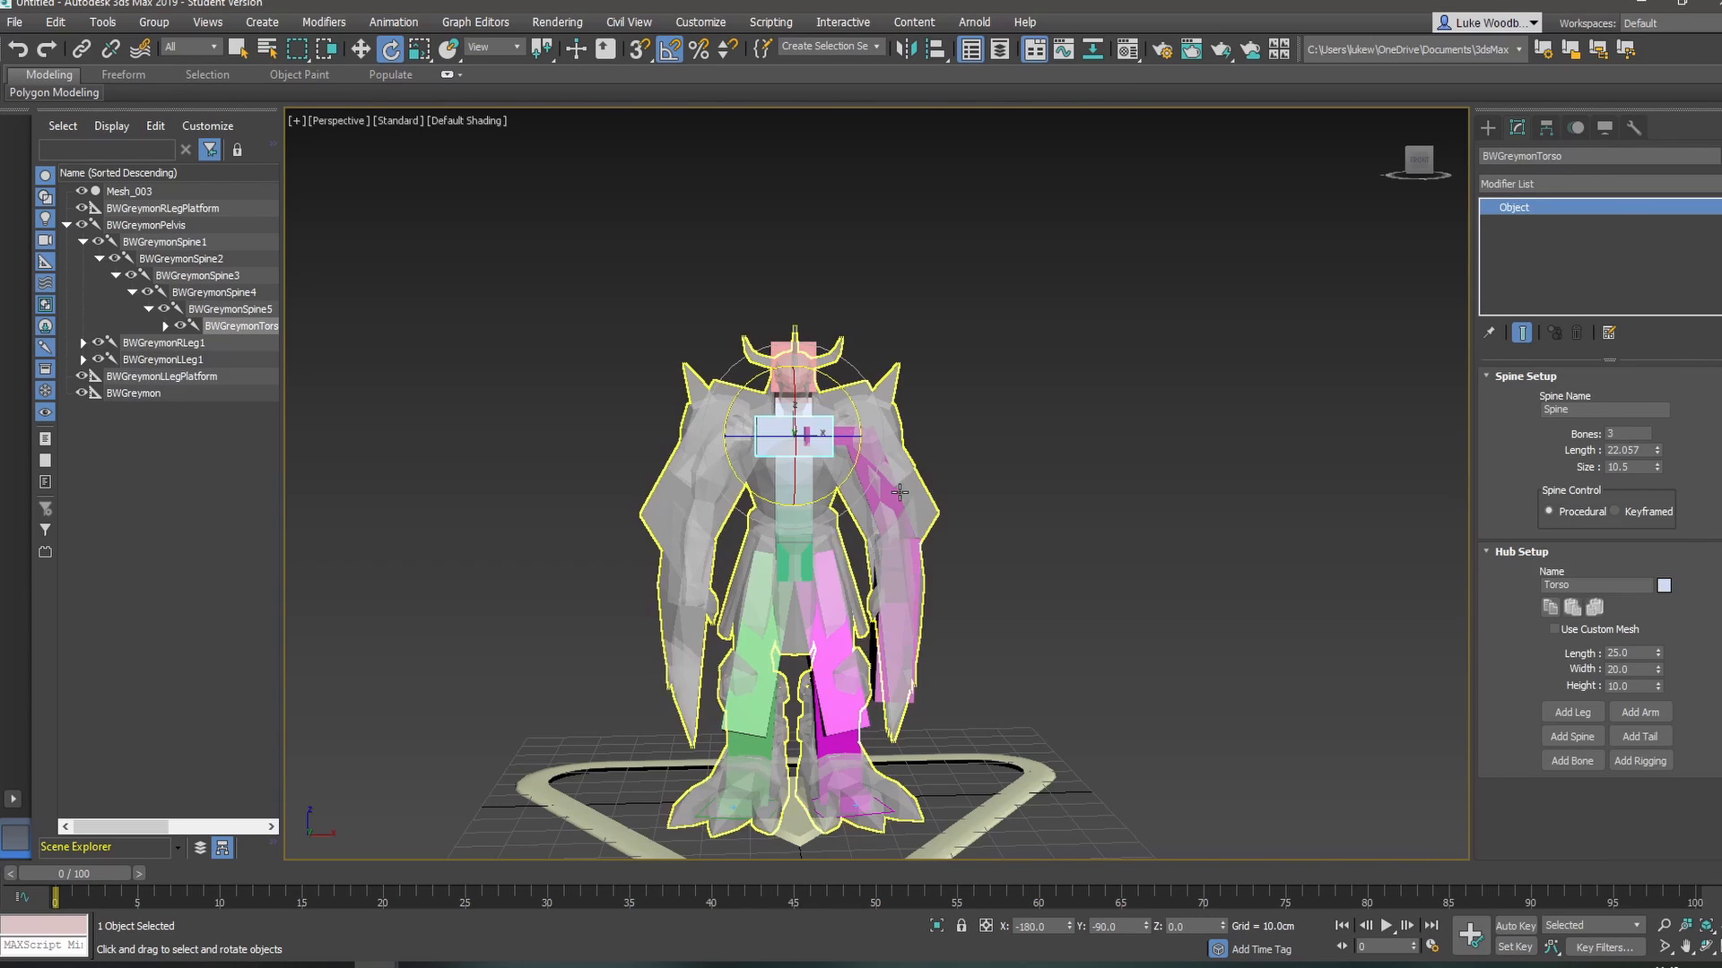
{"action": "left_click", "coordinate": [1637, 709]}
{"action": "middle_click_drag", "start_coordinate": [1100, 652], "coordinate": [1080, 655], "text": "alt"}
{"action": "left_click", "coordinate": [1183, 590]}
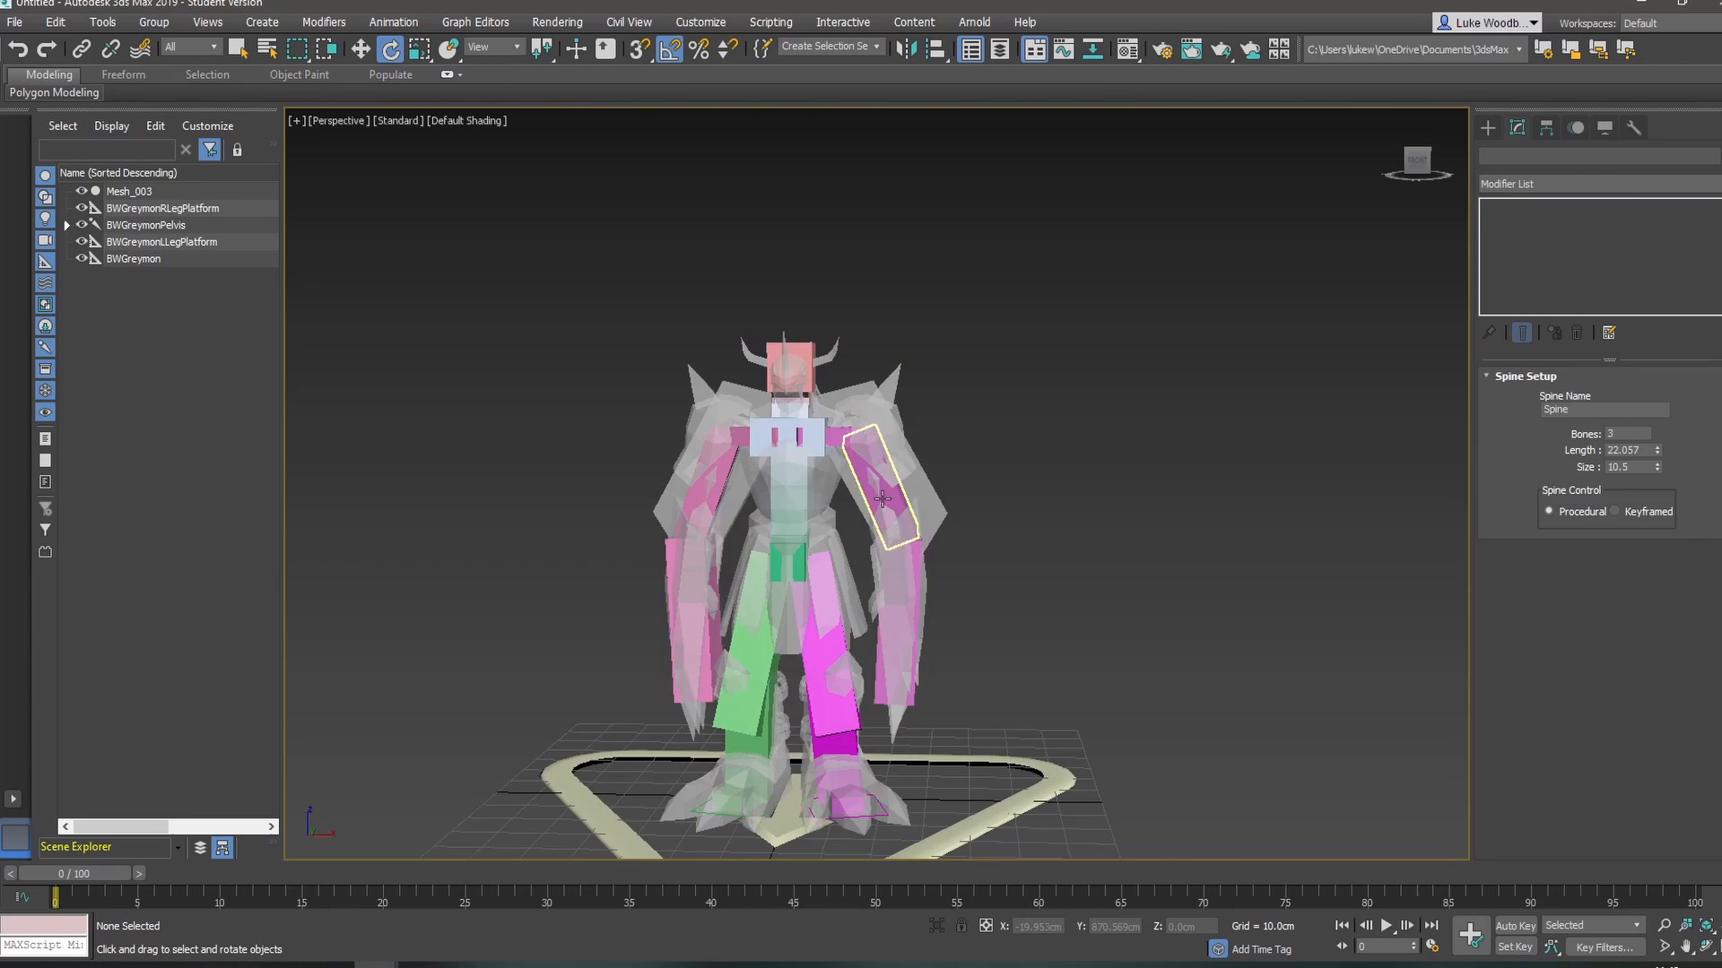
- Move the character mesh aside to about X 72.5 cm to inspect the rig on its own
{"action": "left_click", "coordinate": [839, 419]}
{"action": "key", "text": "w"}
{"action": "left_click_drag", "start_coordinate": [839, 419], "coordinate": [1184, 420]}
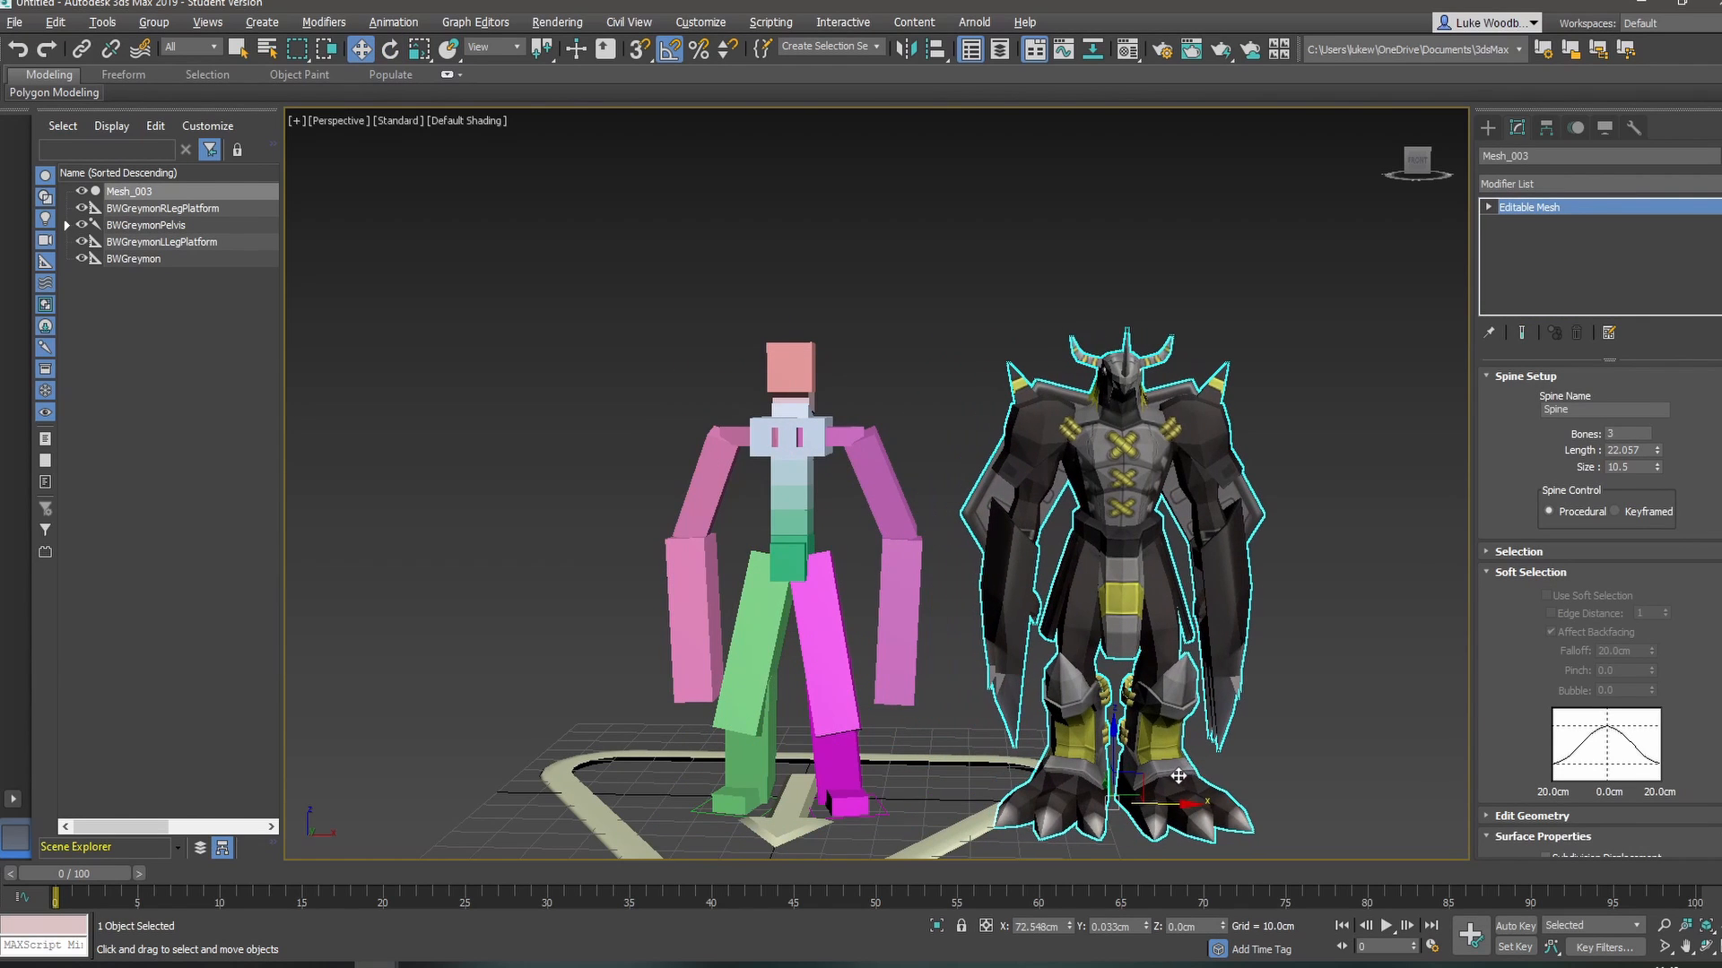
{"action": "mouse_move", "coordinate": [927, 699]}
{"action": "middle_mouse_down", "text": "alt"}
{"action": "mouse_move", "coordinate": [848, 692]}
{"action": "mouse_move", "coordinate": [930, 708]}
{"action": "middle_mouse_up", "text": "alt"}
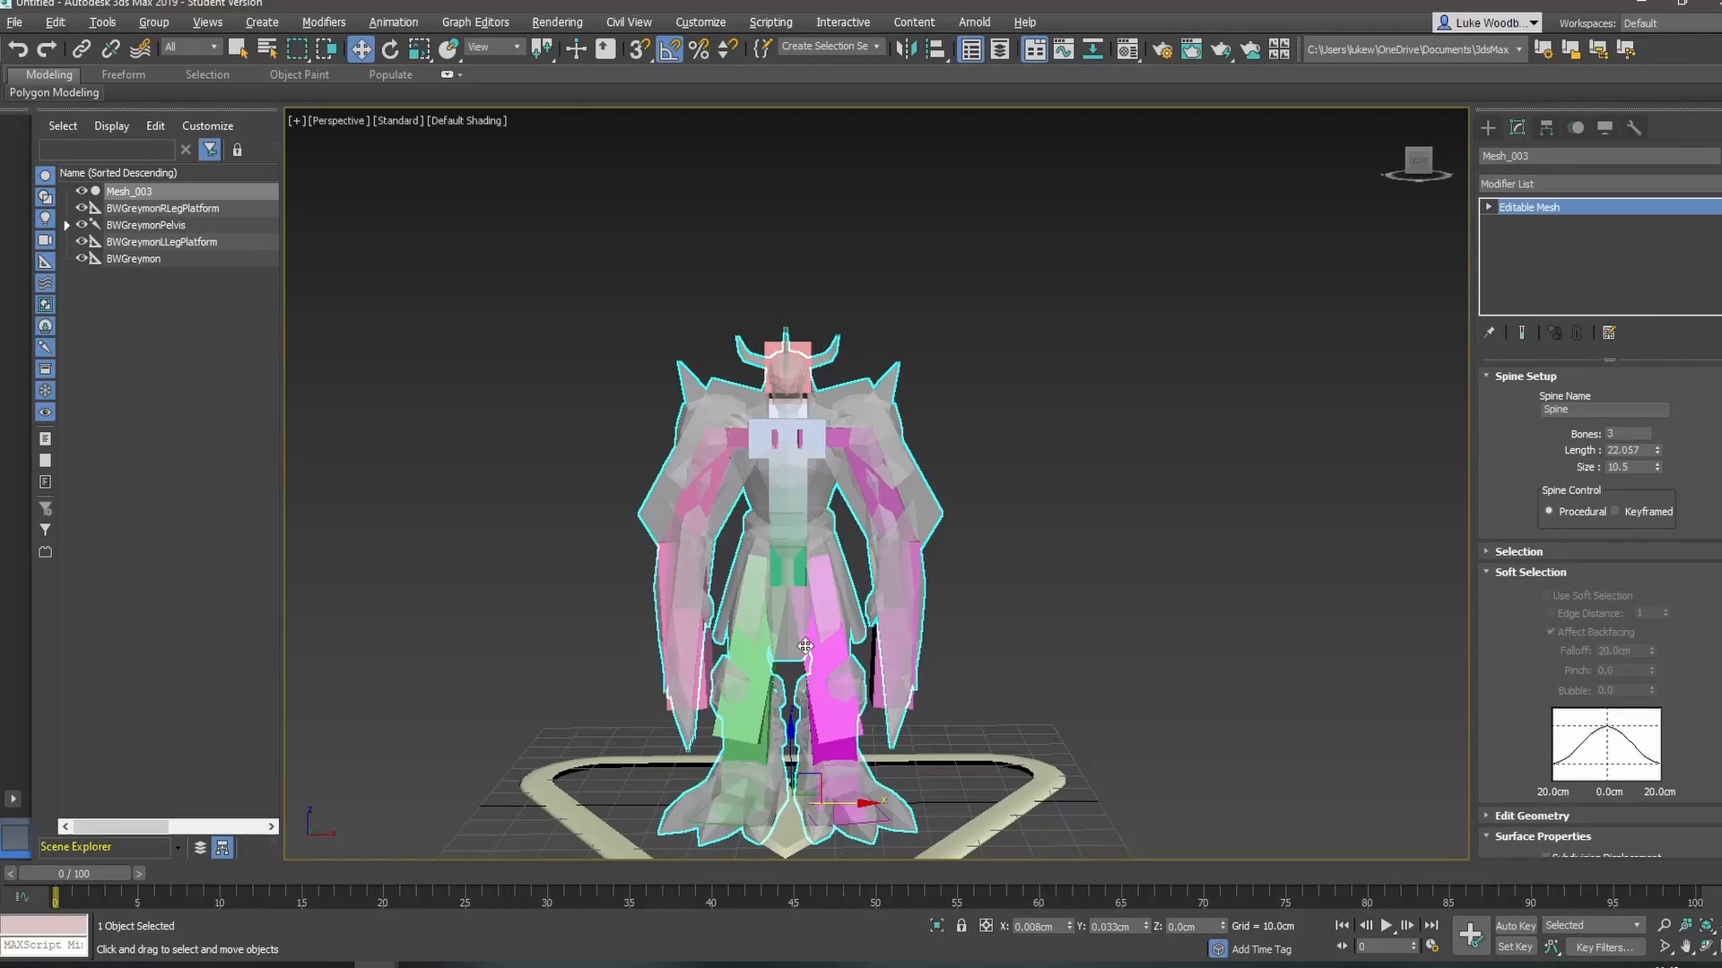
- Add an Edit Poly modifier to the left upper leg bone
{"action": "left_click", "coordinate": [831, 726]}
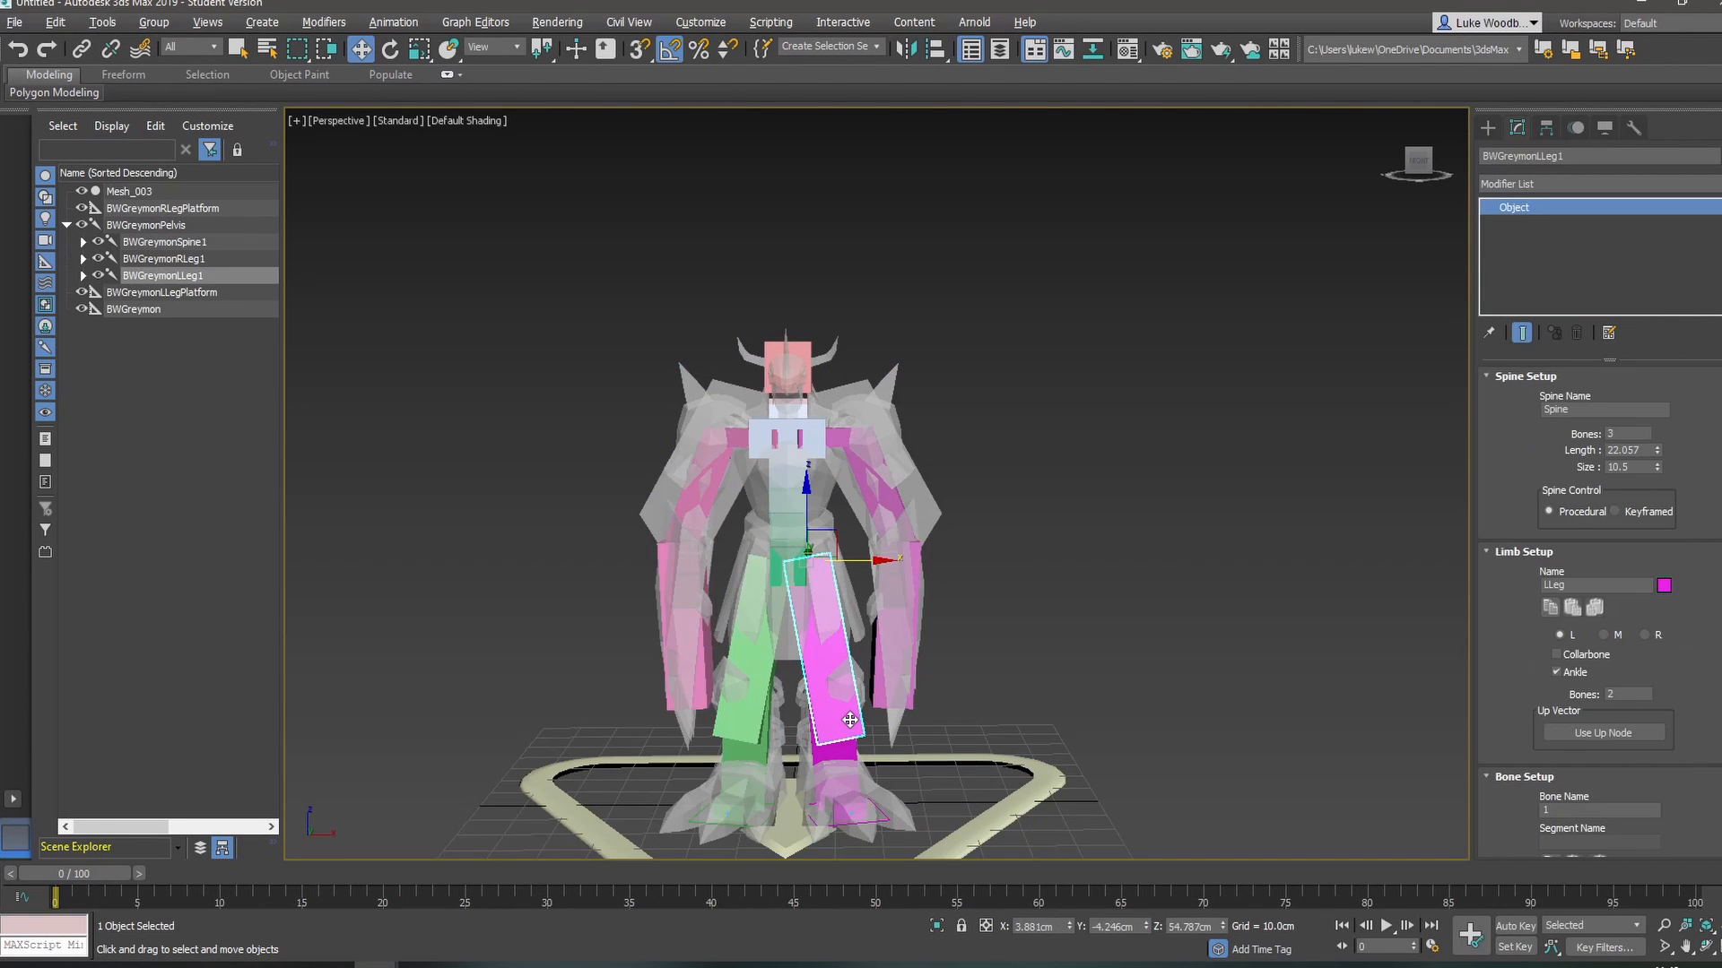
{"action": "key", "text": "r"}
{"action": "left_click_drag", "start_coordinate": [797, 546], "coordinate": [789, 553]}
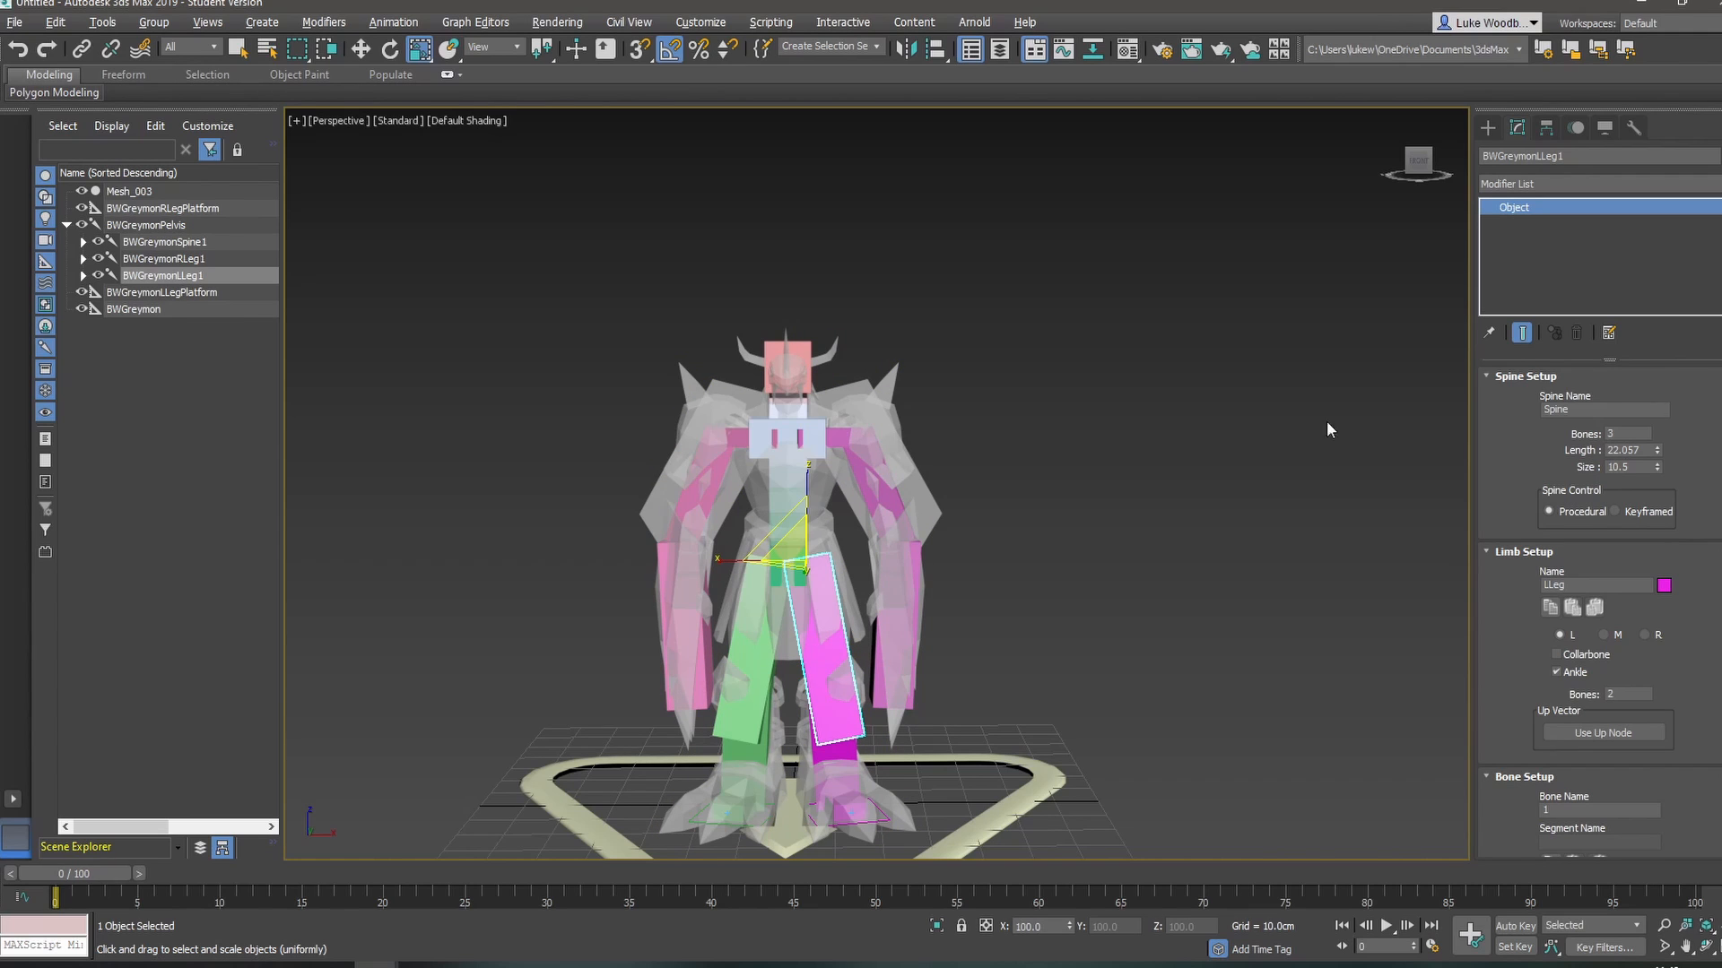
{"action": "left_click", "coordinate": [1558, 185]}
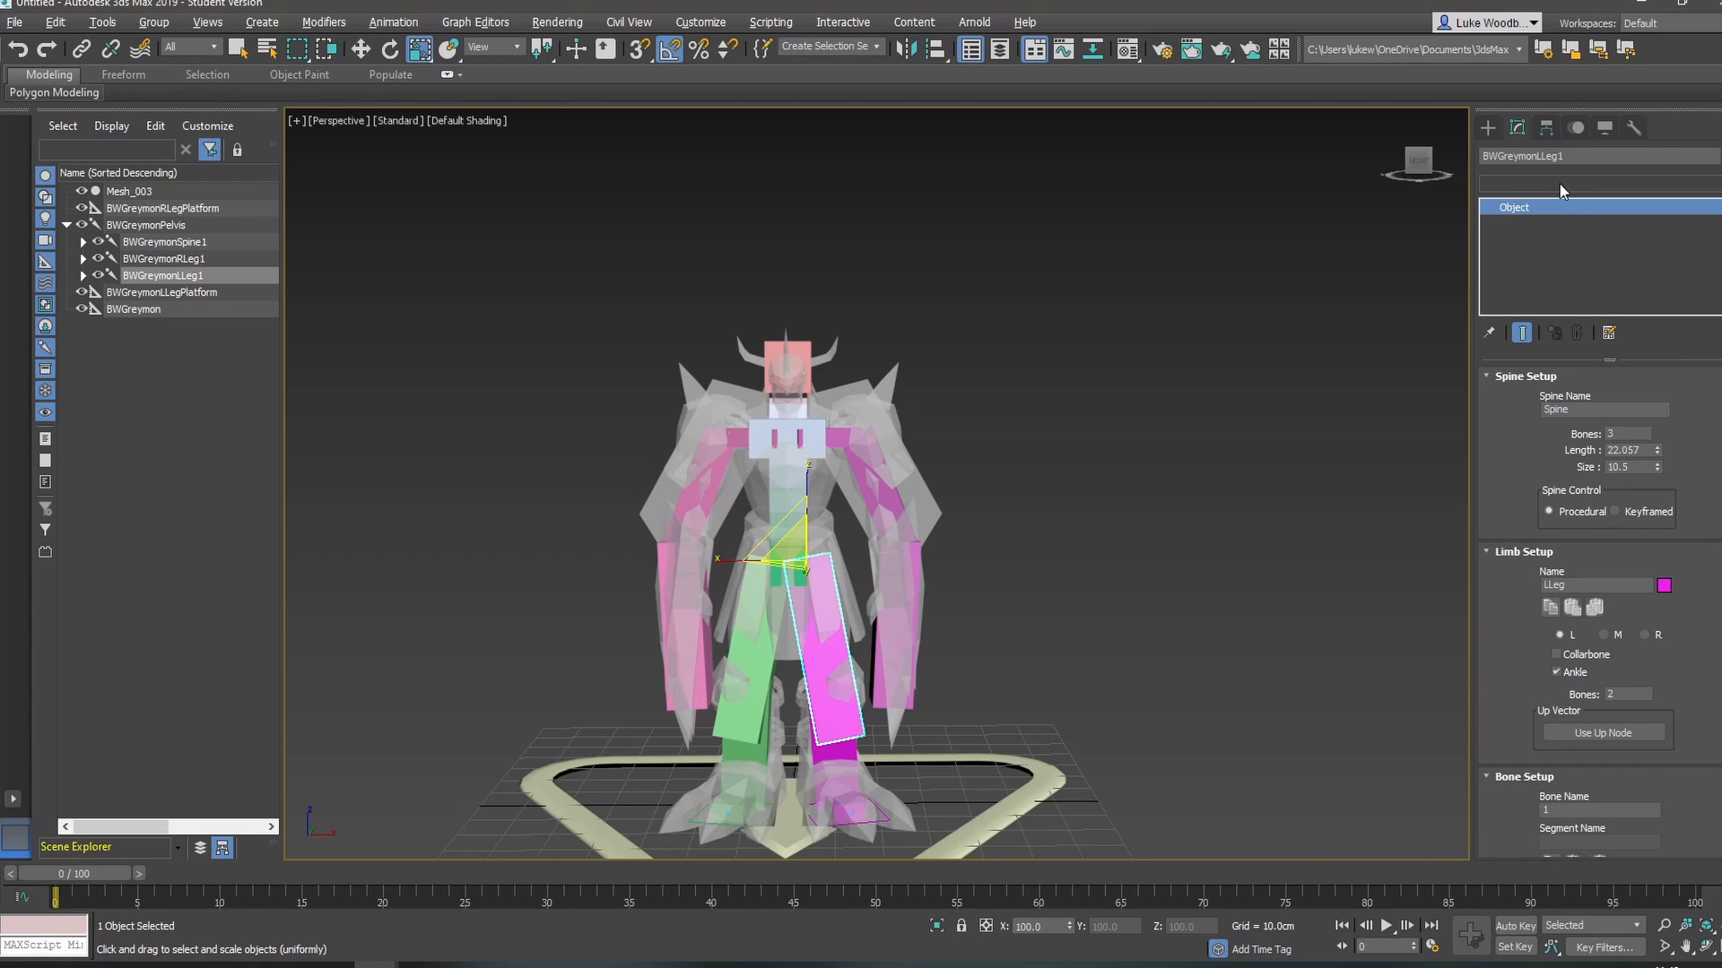
{"action": "type", "text": "esh"}
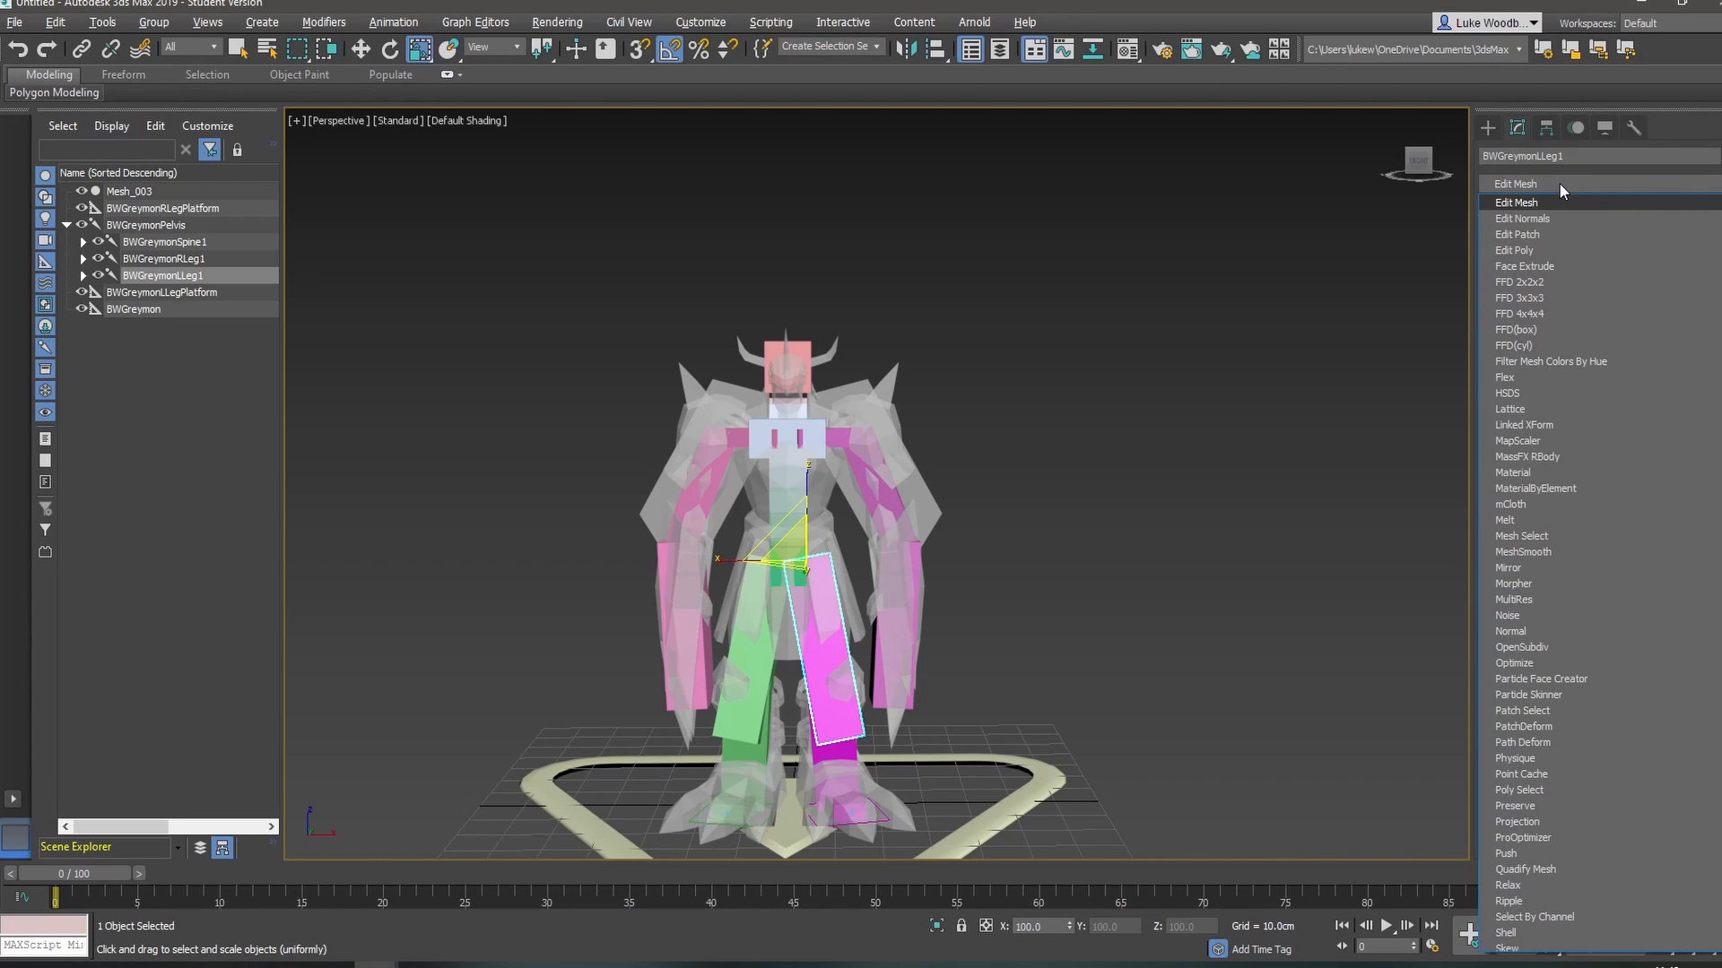
{"action": "left_click", "coordinate": [1559, 247]}
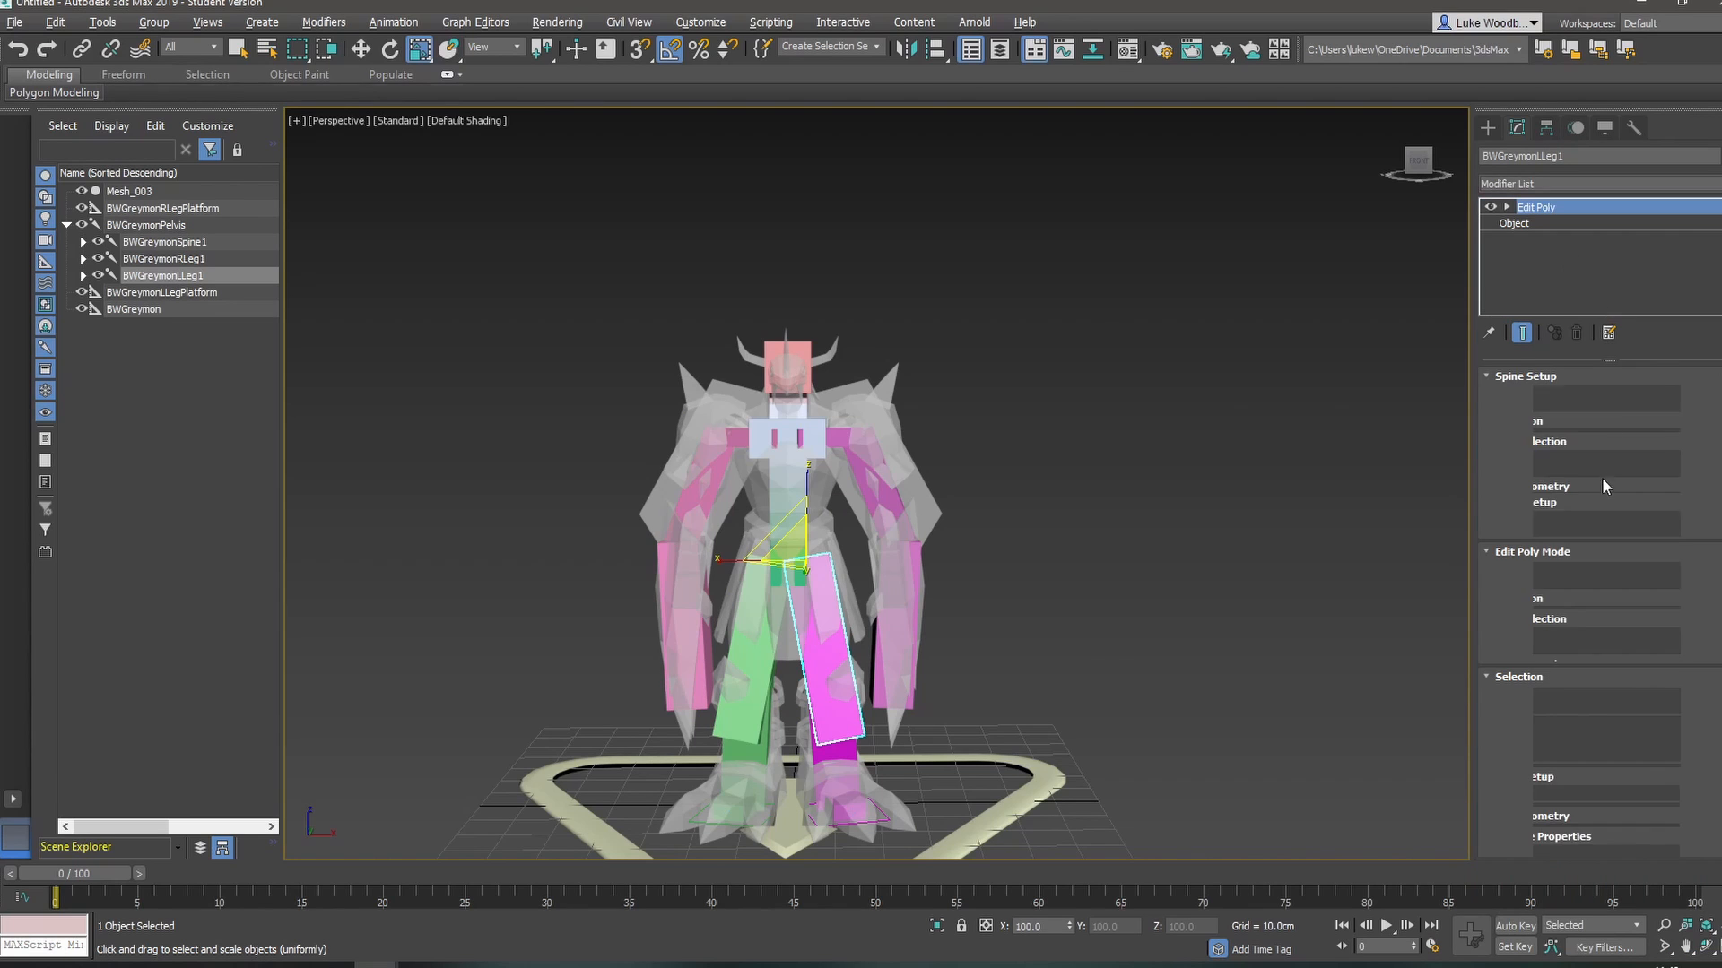
- Move the bottom polygon of the left upper leg bone up to the knee, at about X 9.6 cm, Y -11.6 cm, Z 29.2 cm
{"action": "left_click", "coordinate": [1627, 698]}
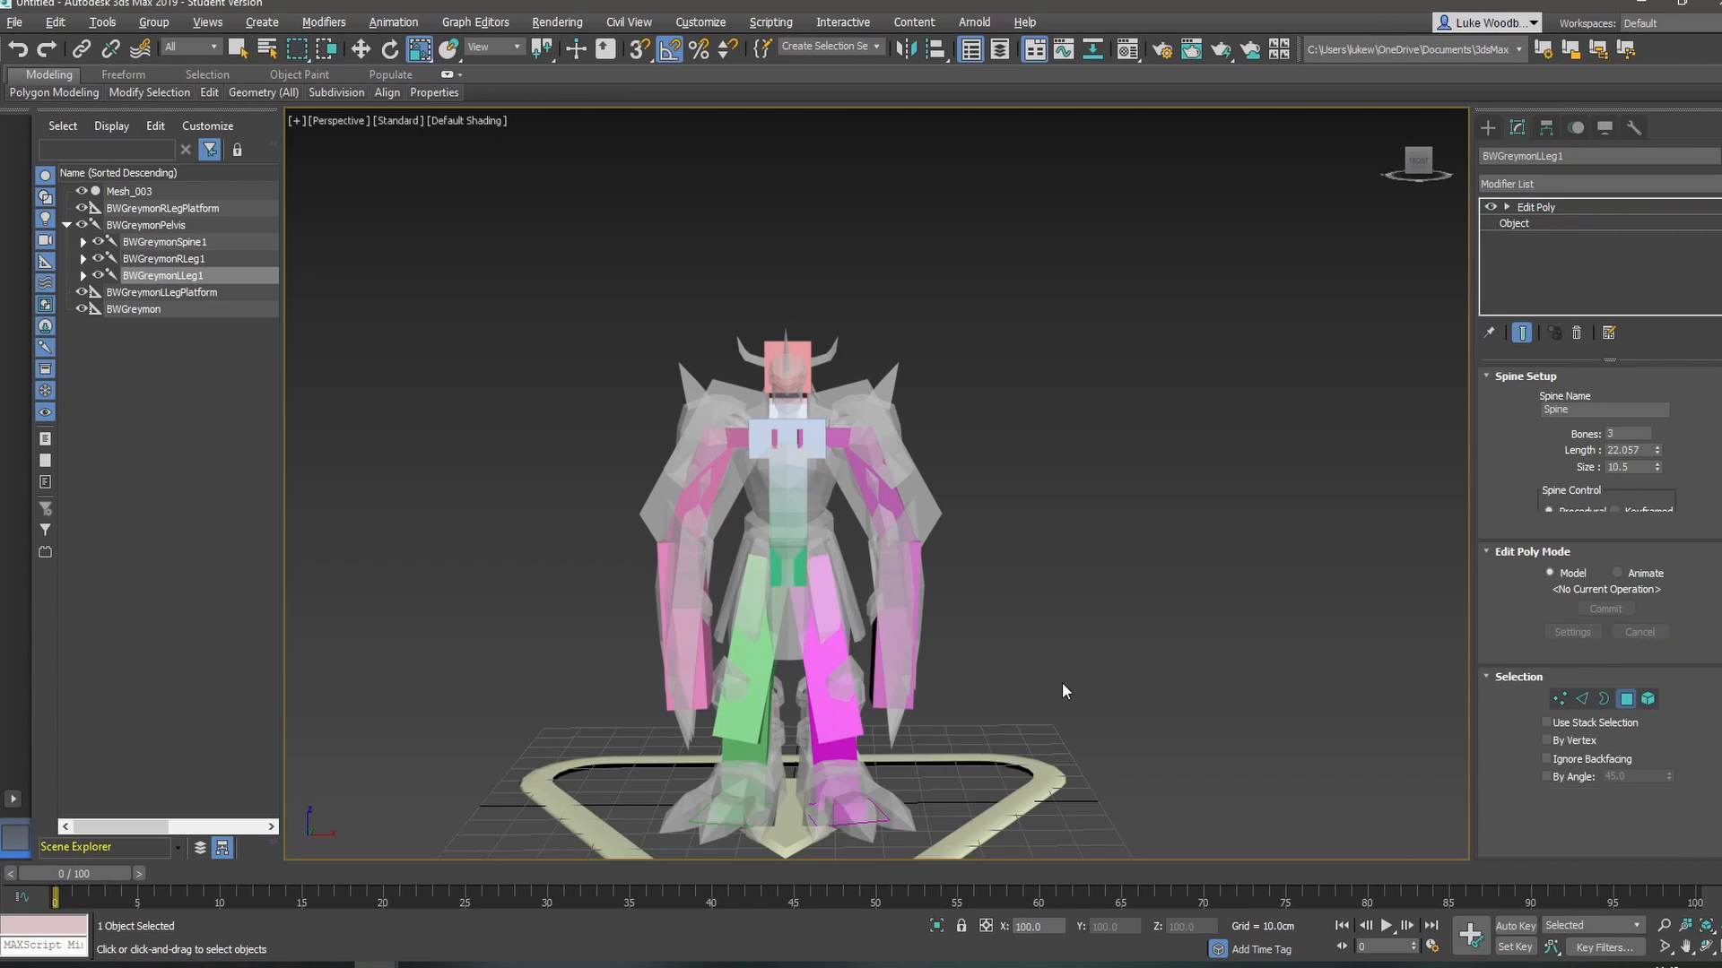
{"action": "middle_click_drag", "start_coordinate": [1061, 682], "coordinate": [1048, 659], "text": "alt"}
{"action": "left_click", "coordinate": [847, 735]}
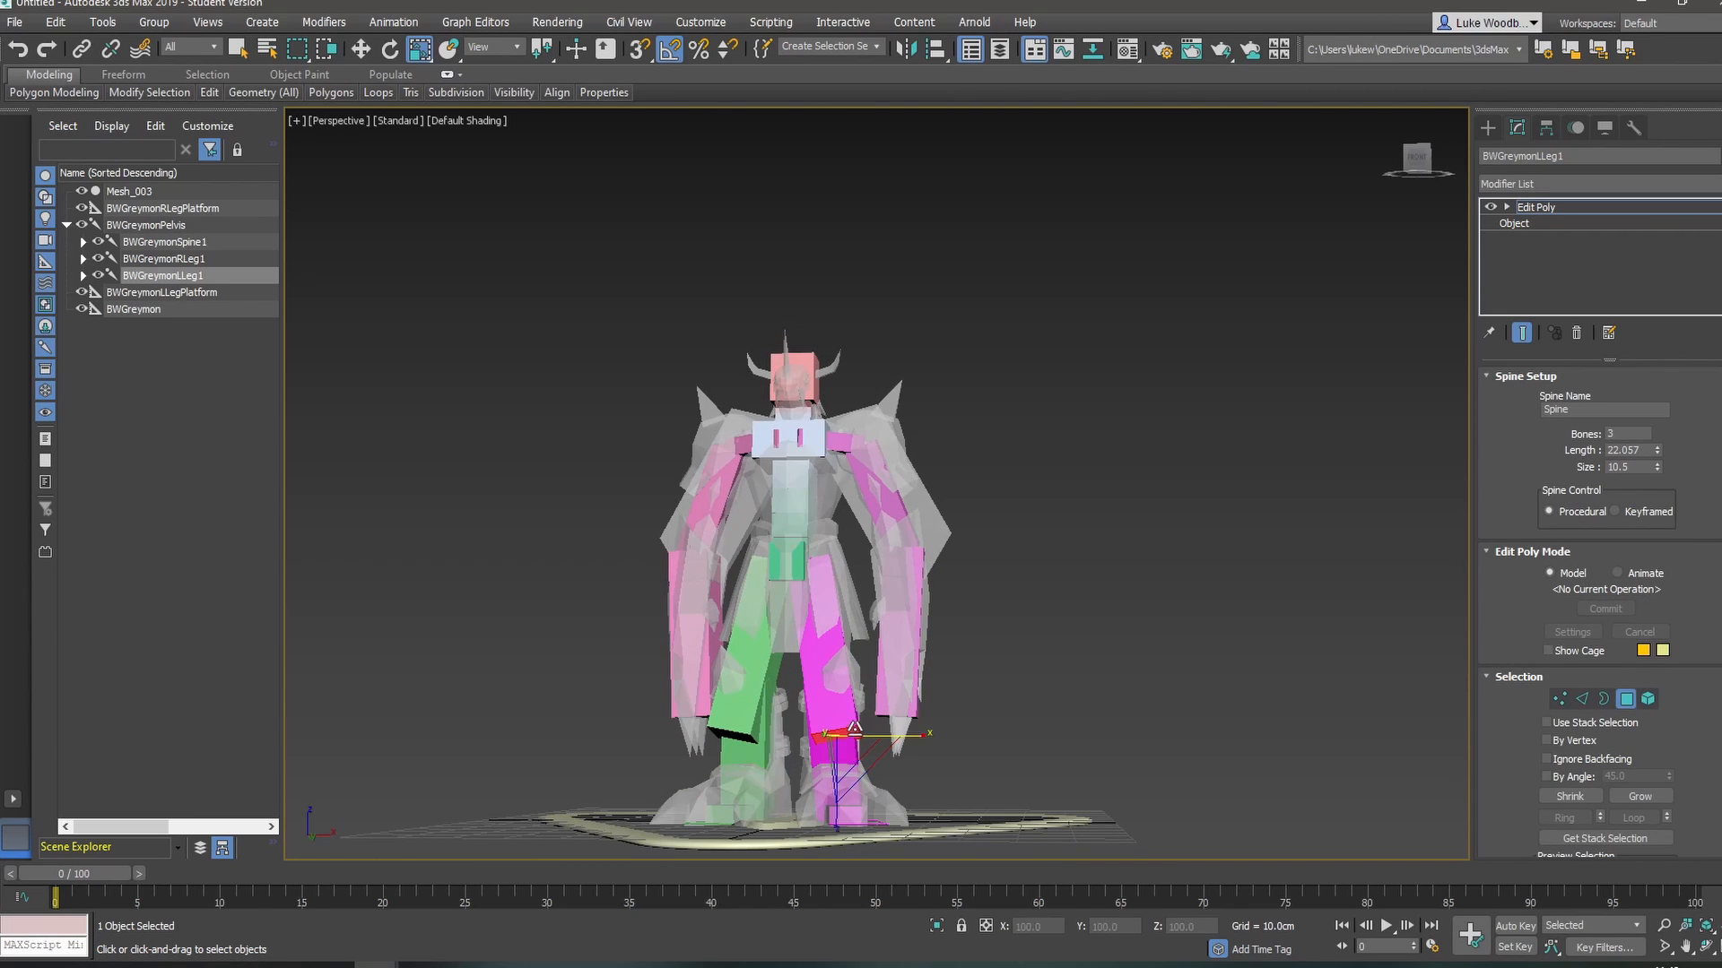
{"action": "middle_click_drag", "start_coordinate": [977, 704], "coordinate": [847, 722], "text": "alt"}
{"action": "key", "text": "w"}
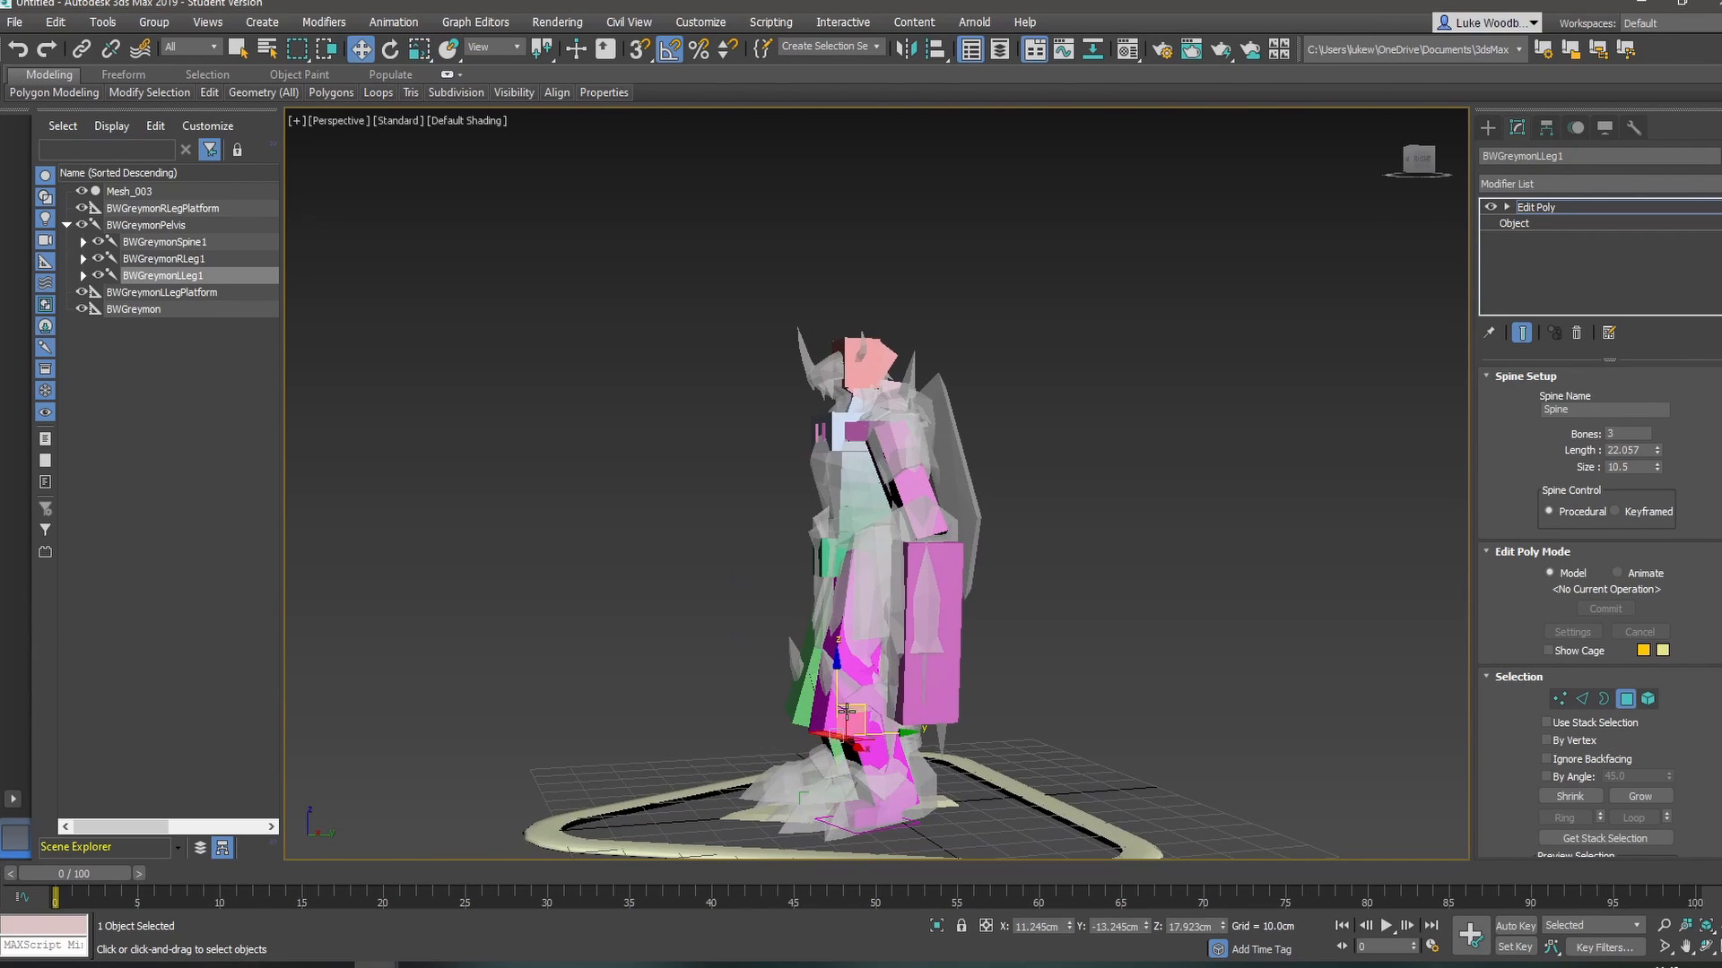
{"action": "left_click_drag", "start_coordinate": [864, 710], "coordinate": [873, 656]}
{"action": "middle_click_drag", "start_coordinate": [859, 677], "coordinate": [1202, 666], "text": "alt"}
{"action": "scroll", "coordinate": [923, 681], "scroll_direction": "up", "scroll_amount": 2}
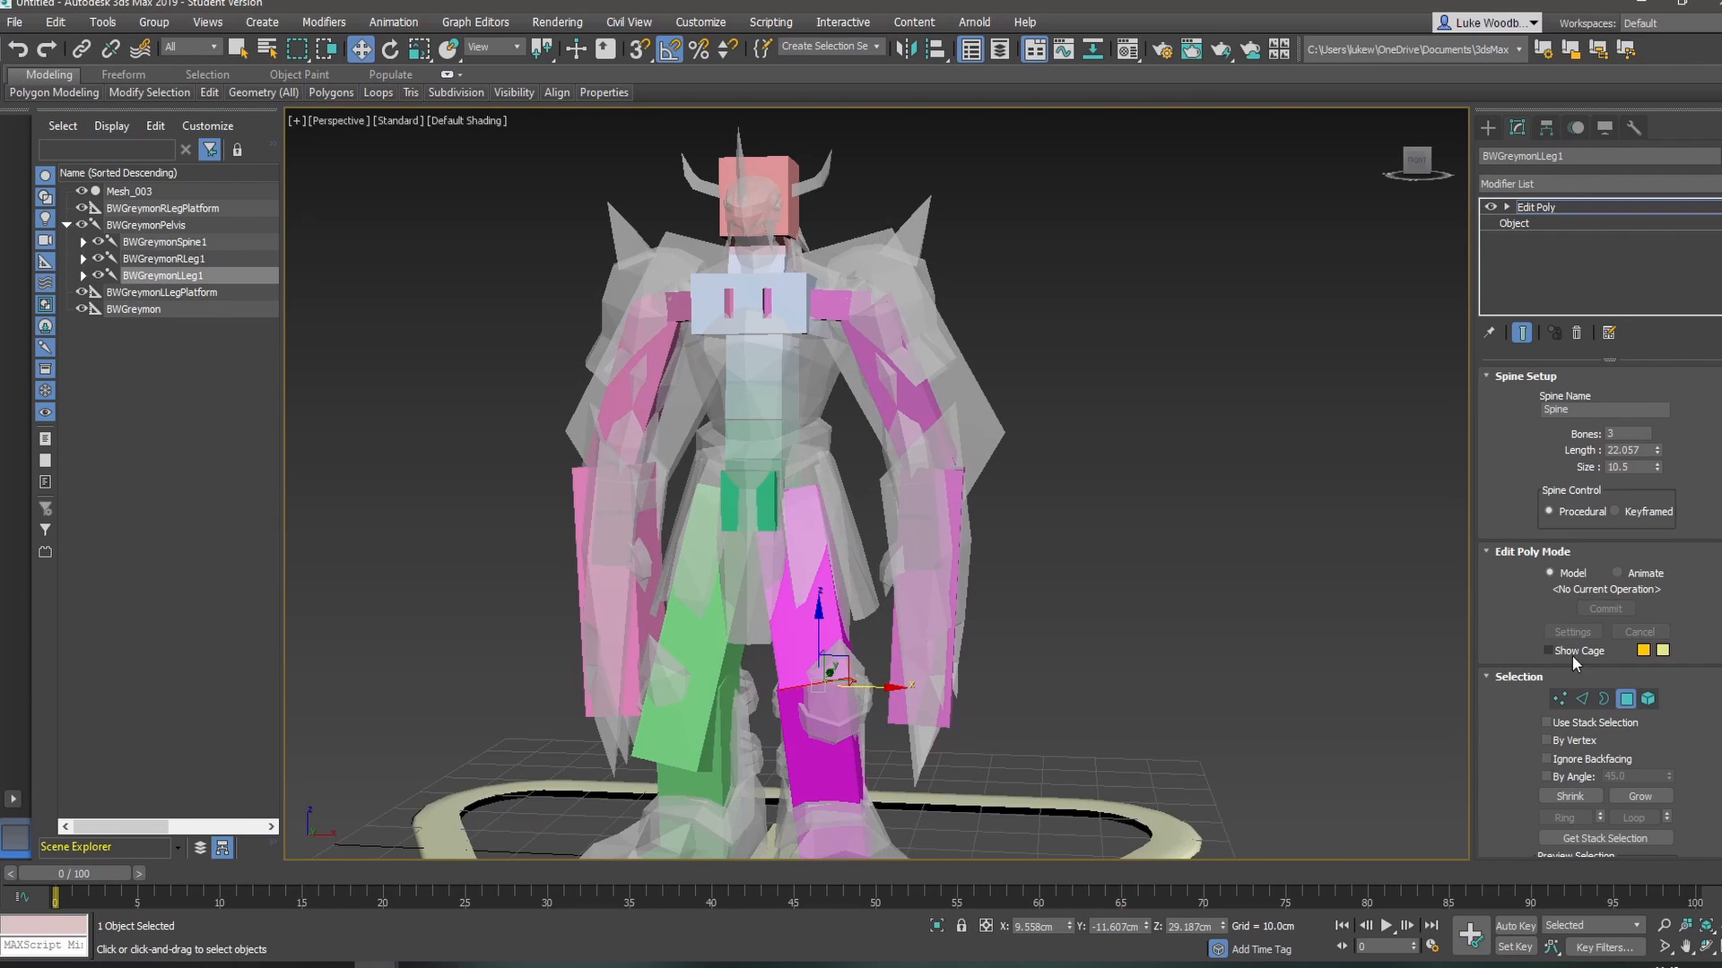
- Finish the upper leg's polygon editing and shift the left lower leg bone outward to about X 9.5 cm
{"action": "left_click", "coordinate": [1623, 703]}
{"action": "left_click", "coordinate": [1627, 700]}
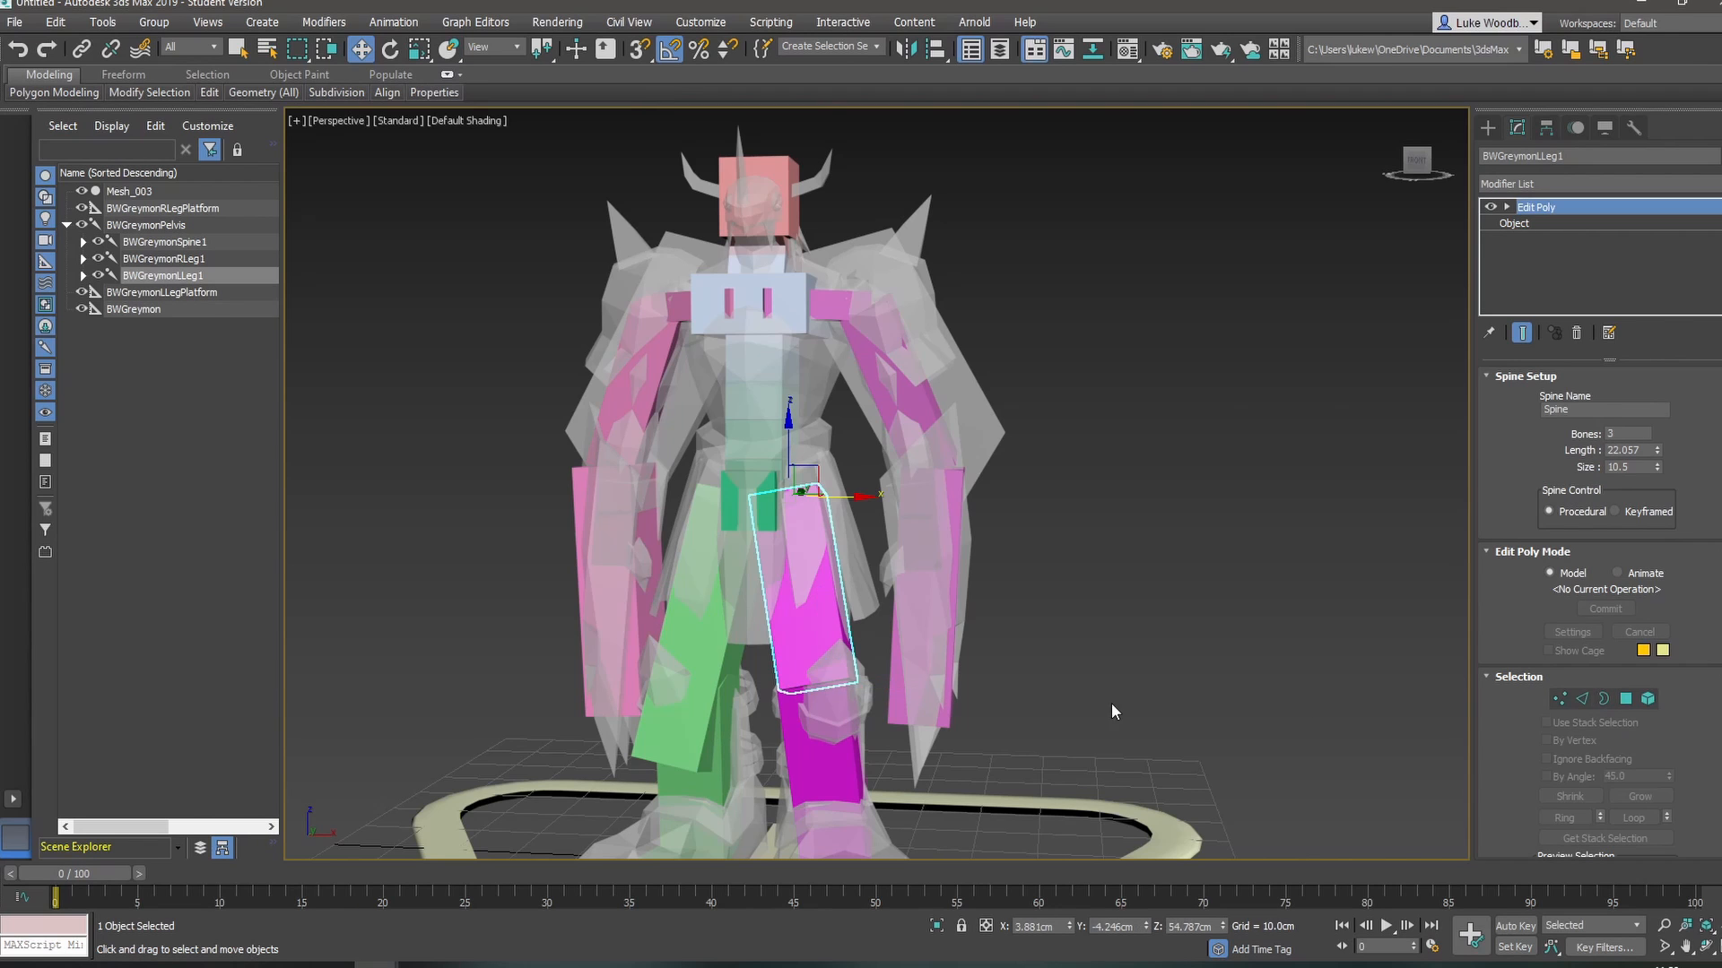
{"action": "left_click", "coordinate": [796, 701]}
{"action": "left_click_drag", "start_coordinate": [855, 673], "coordinate": [866, 672]}
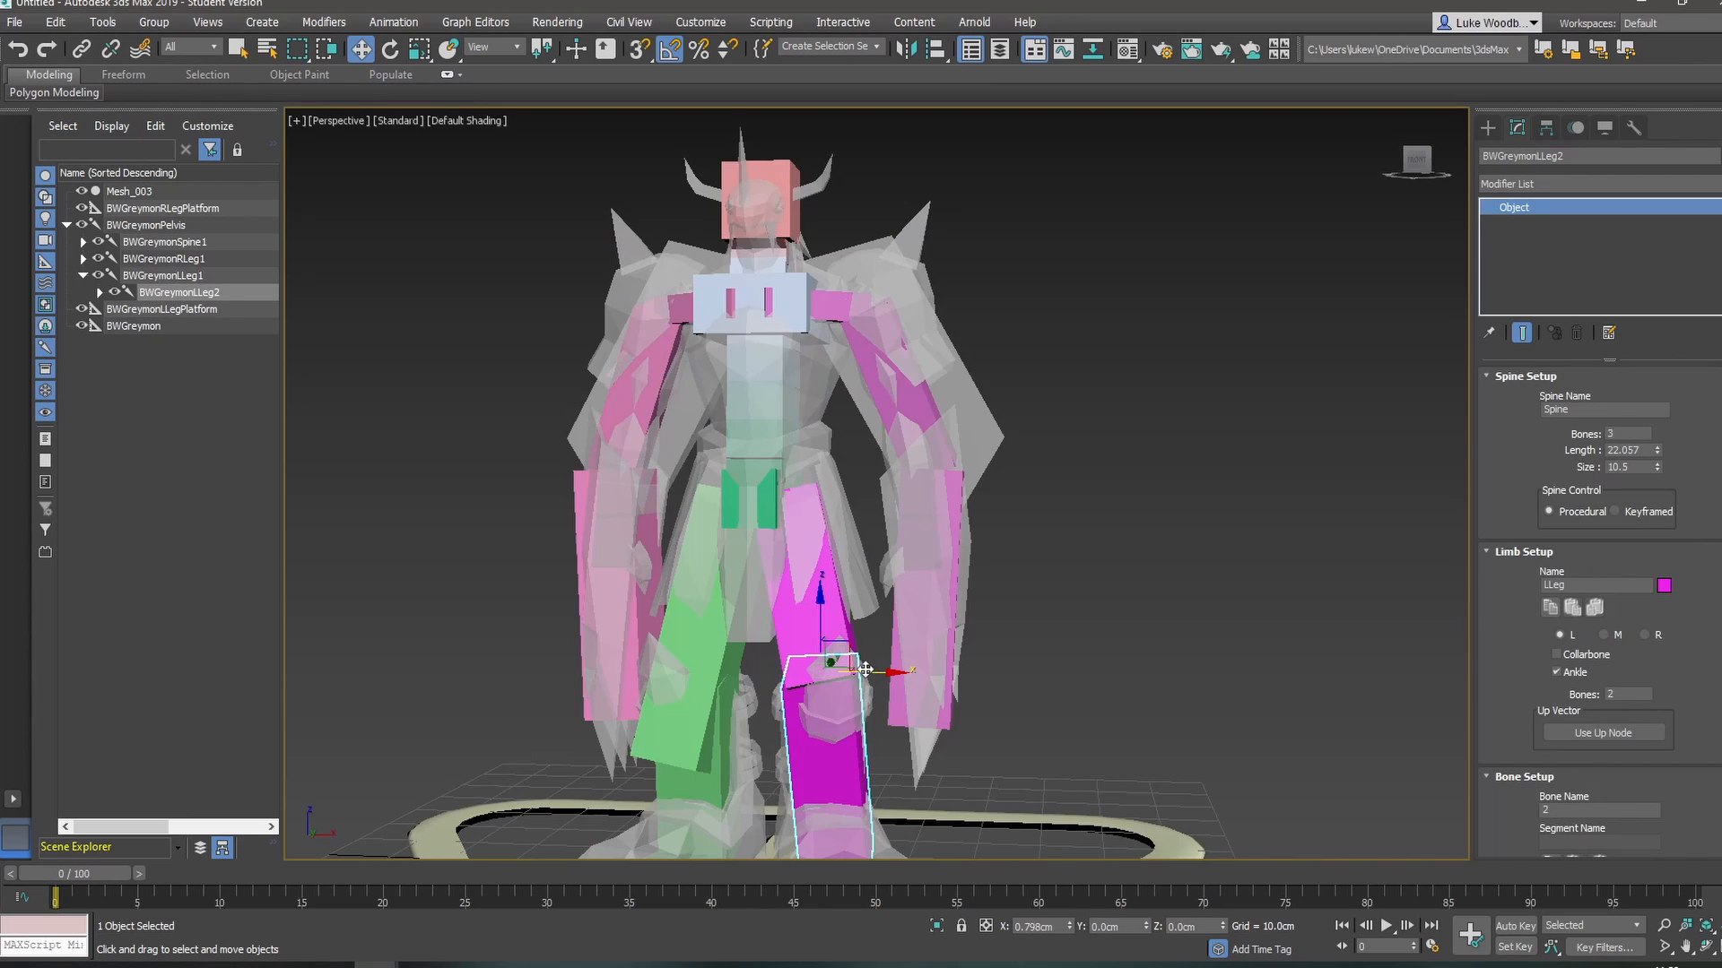
- Add an Edit Poly modifier to the left ankle bone
{"action": "middle_click_drag", "start_coordinate": [929, 734], "coordinate": [910, 541]}
{"action": "middle_click_drag", "start_coordinate": [977, 606], "coordinate": [780, 618], "text": "alt"}
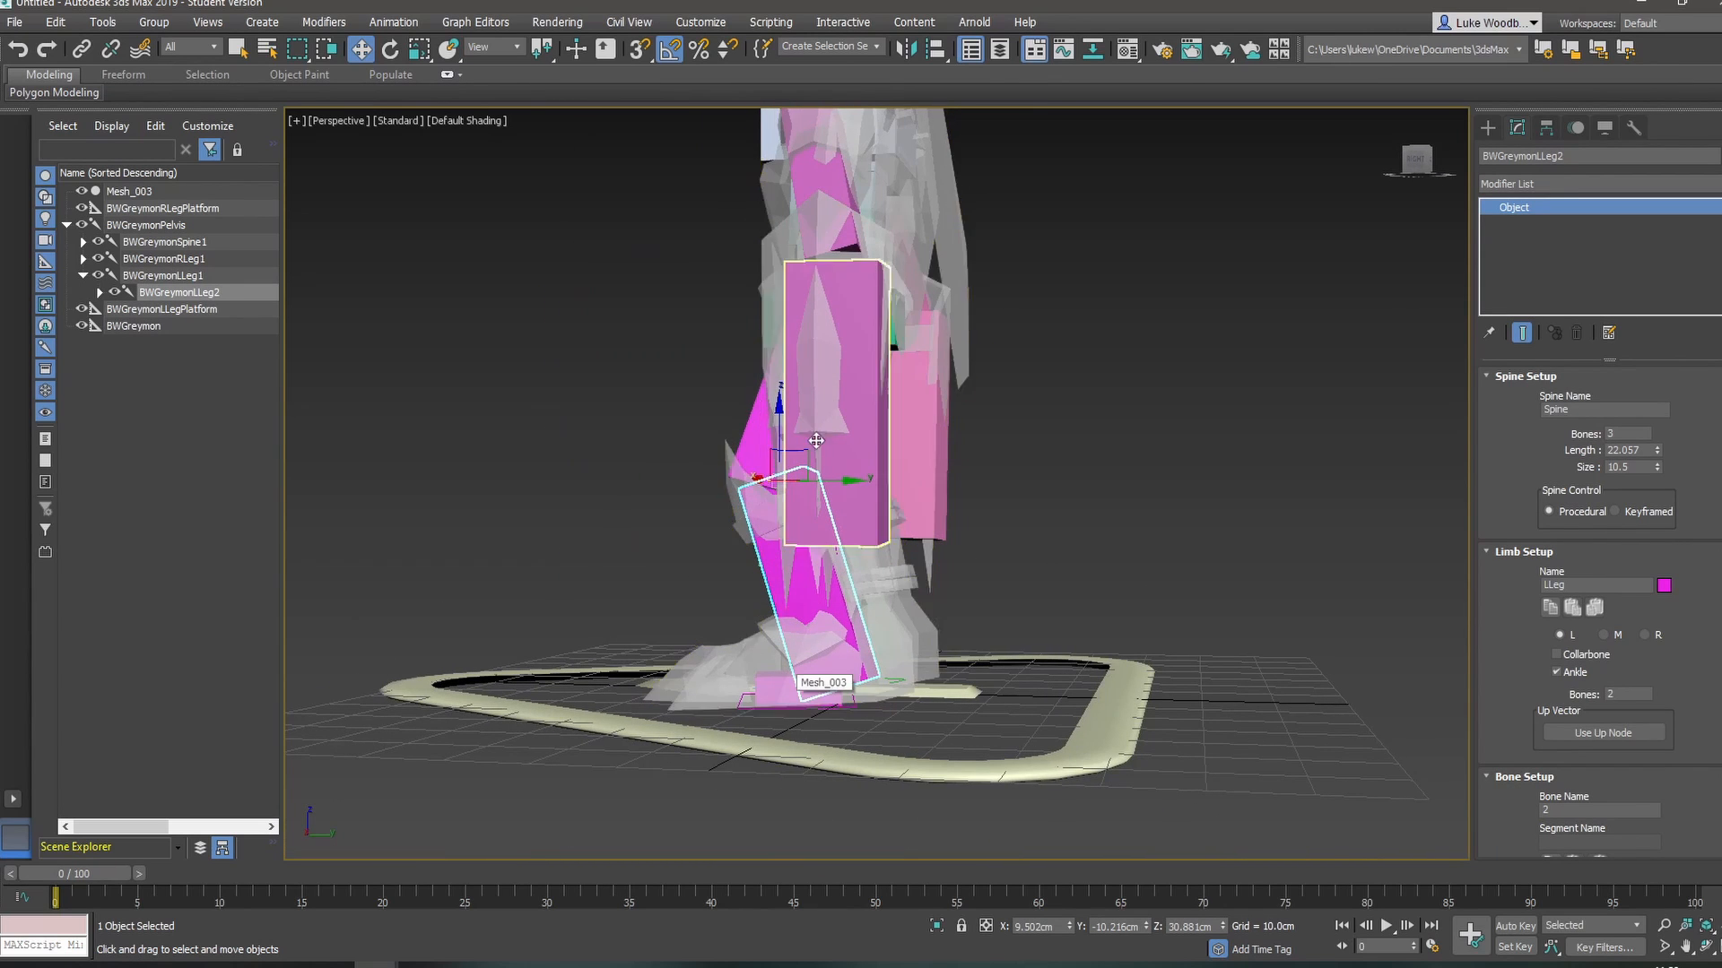
{"action": "left_click", "coordinate": [785, 691]}
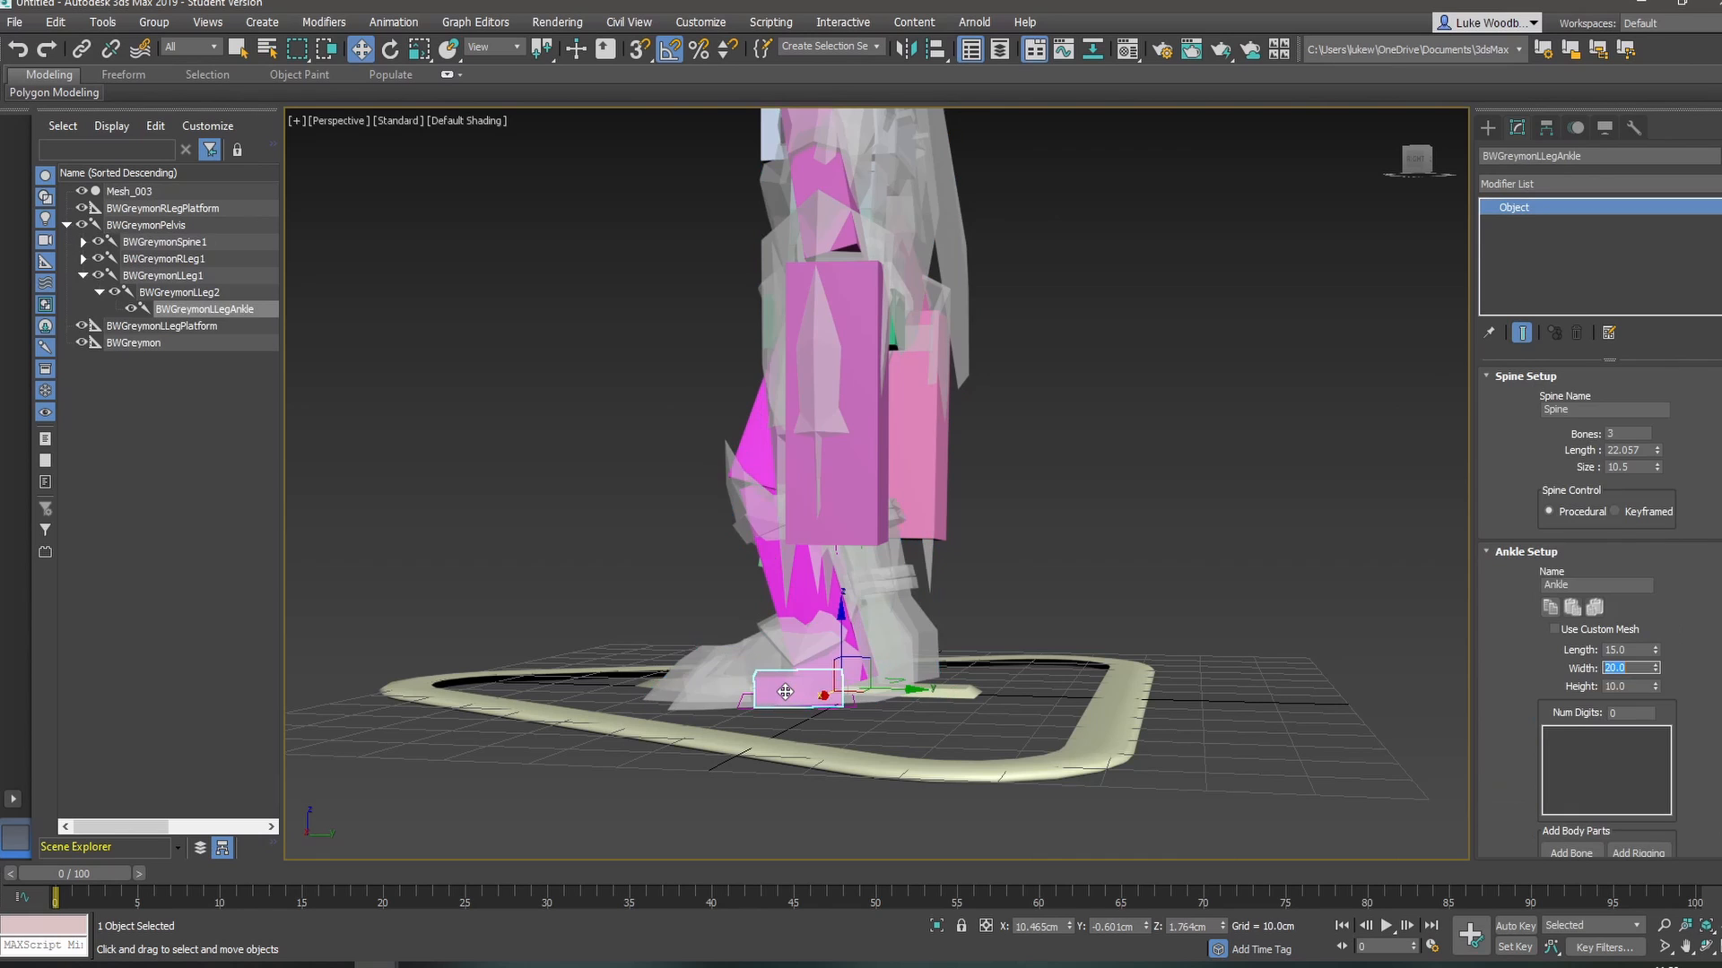
{"action": "middle_click_drag", "start_coordinate": [762, 679], "coordinate": [855, 708], "text": "alt"}
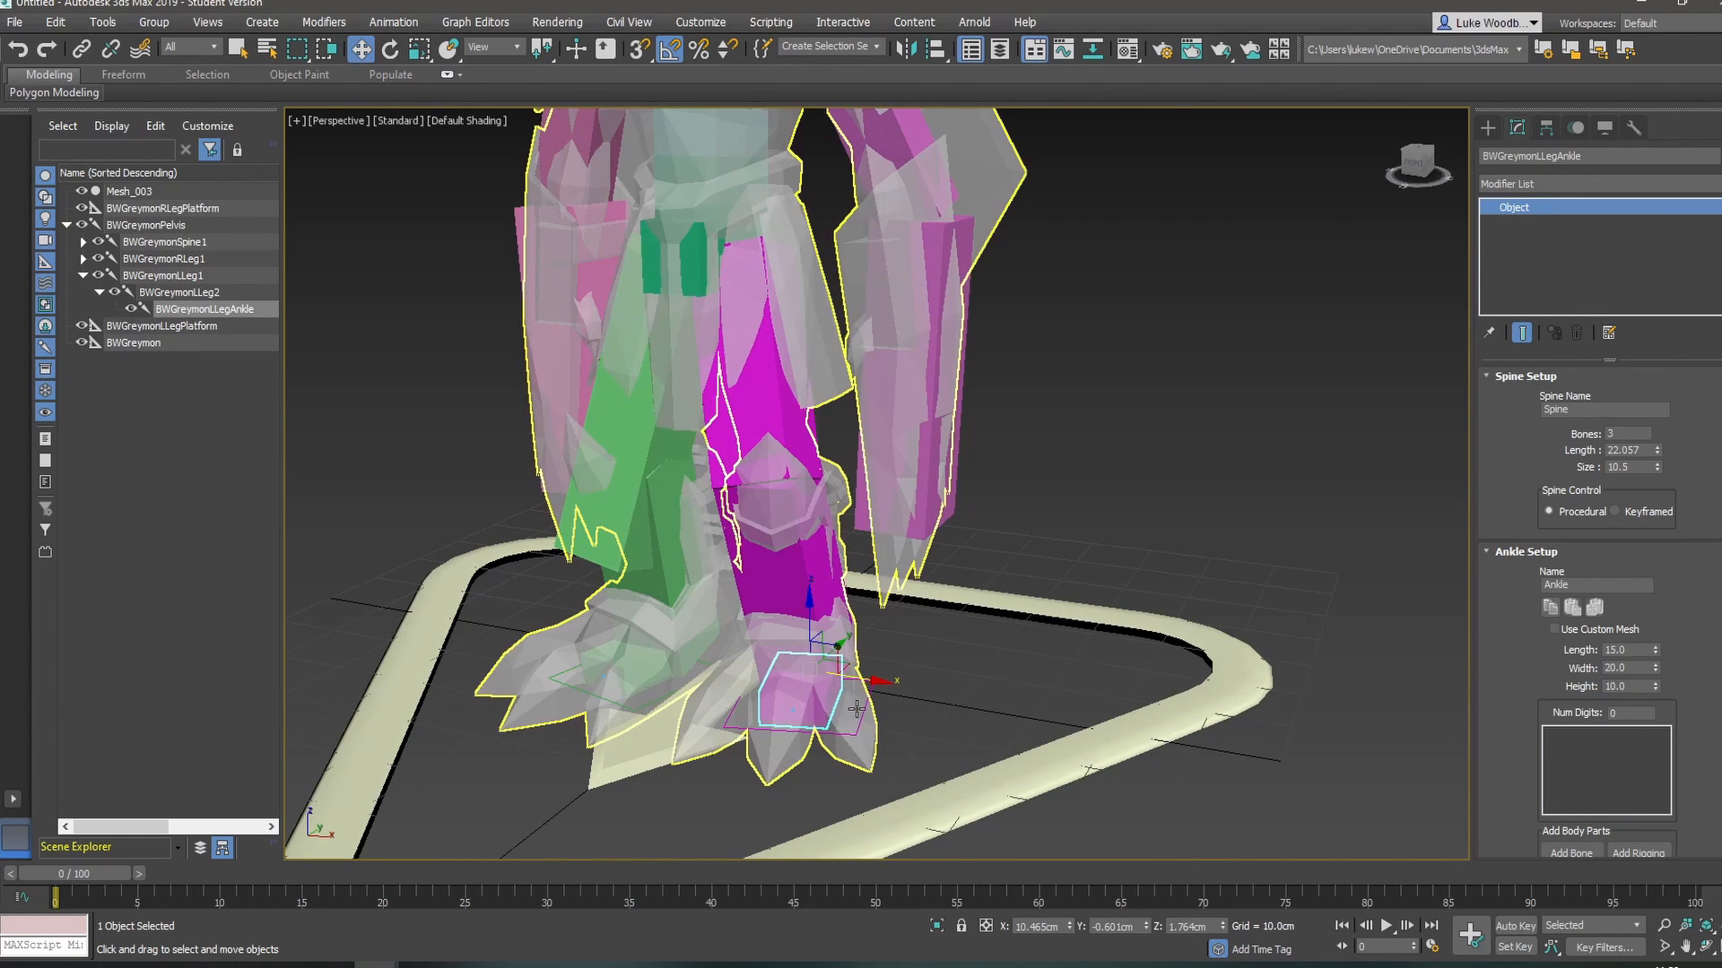
{"action": "left_click", "coordinate": [1560, 183]}
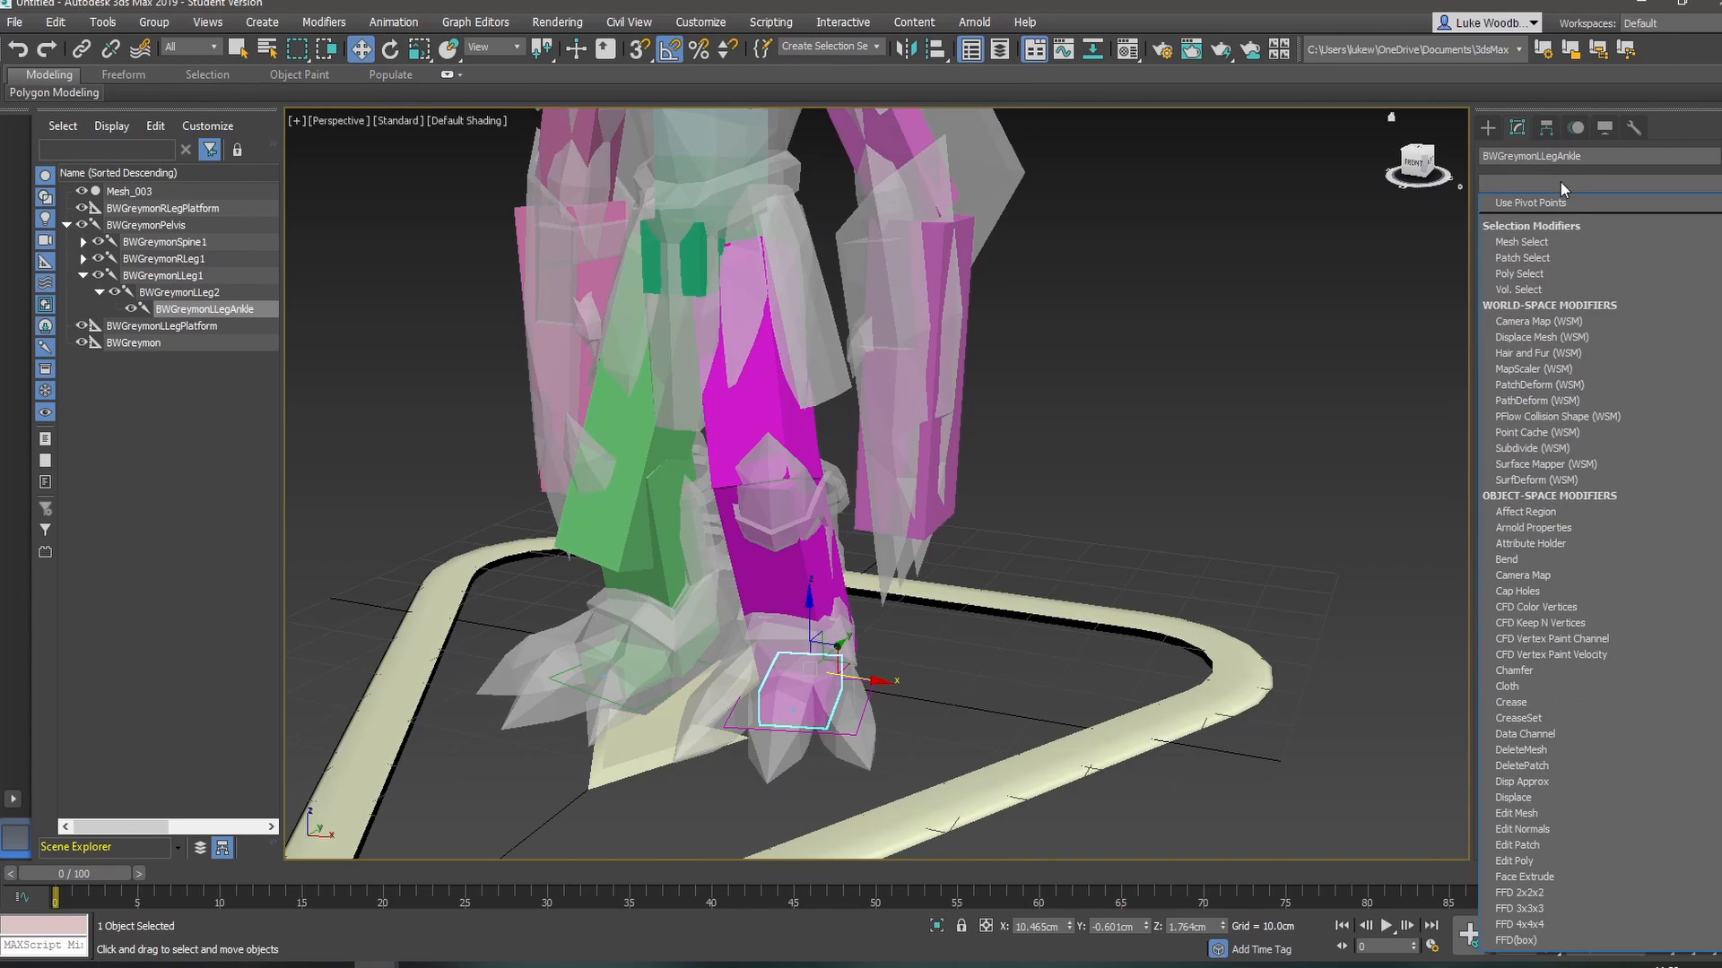
{"action": "key", "text": "e"}
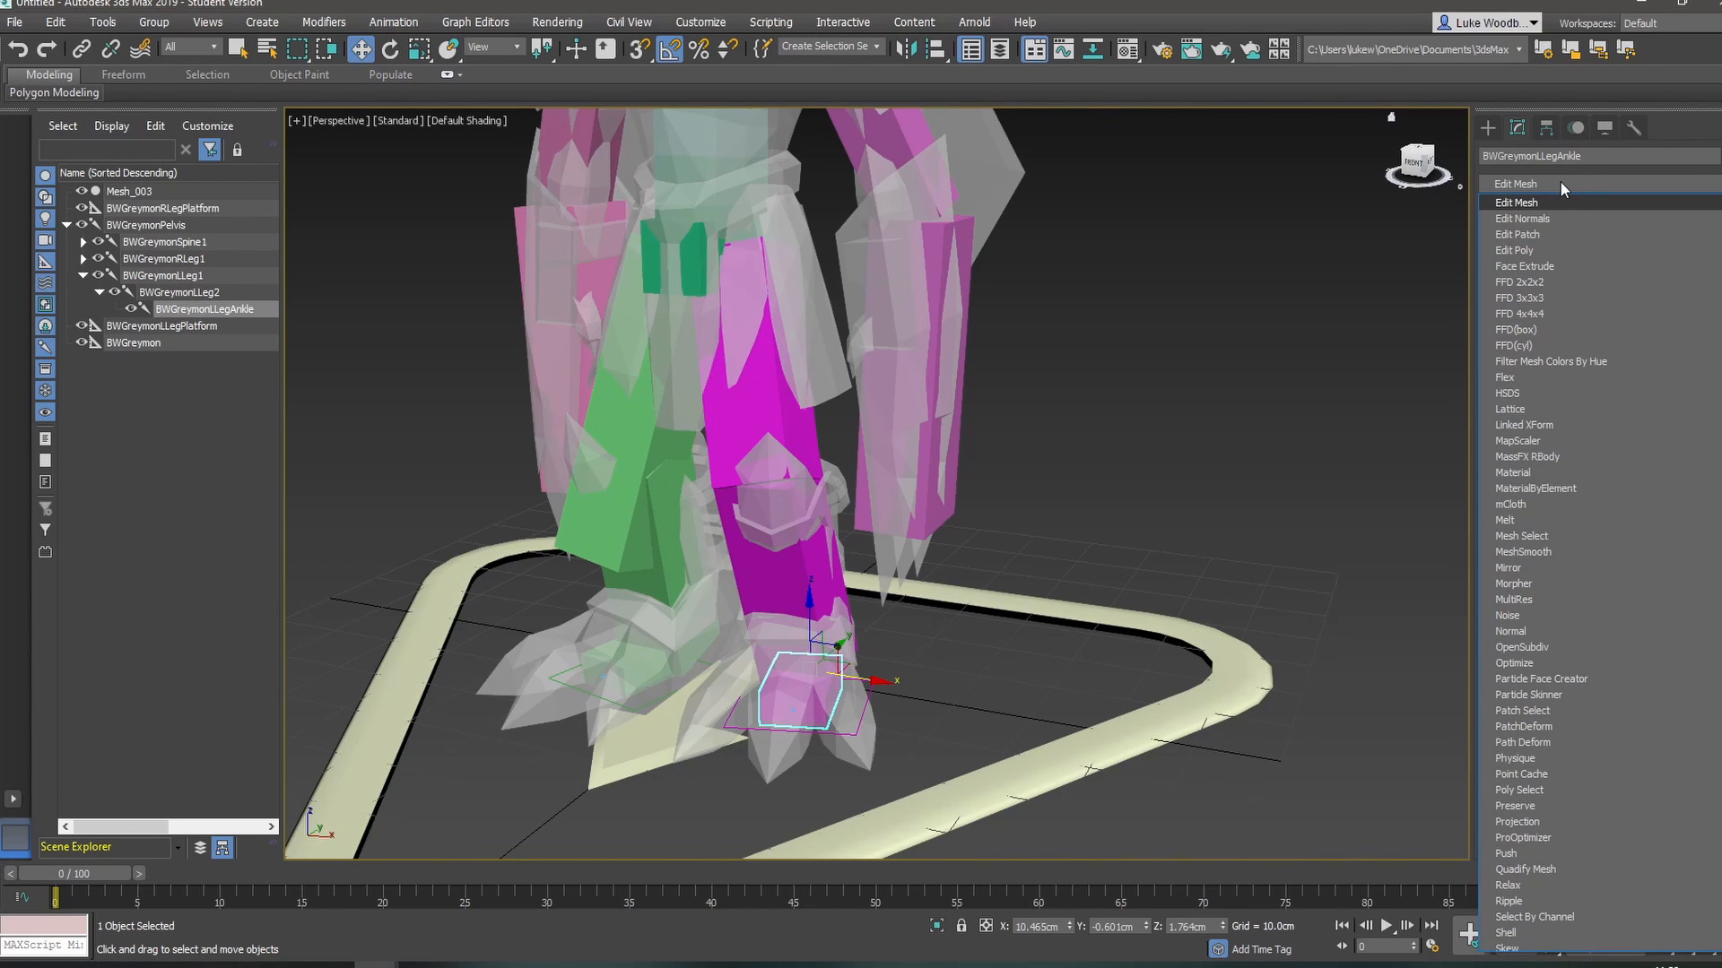
{"action": "left_click", "coordinate": [1564, 251]}
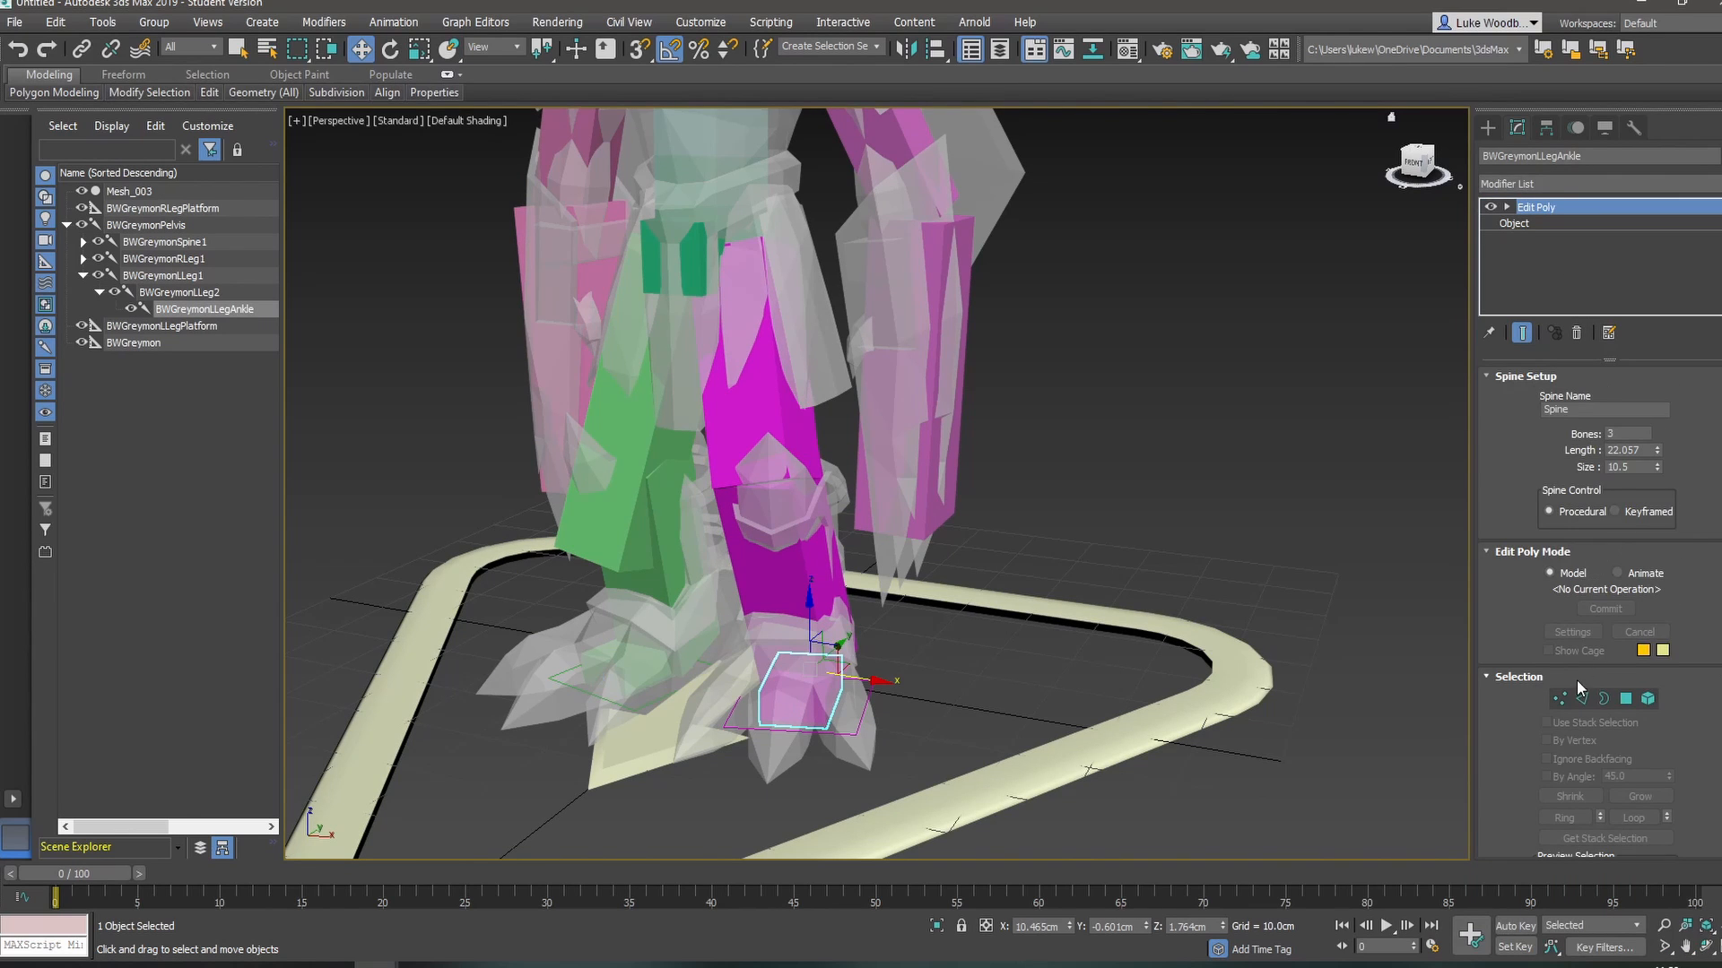
- Pull the left ankle bone's front polygon forward to the toes at about Y -23.3 cm and adjust it sideways
{"action": "left_click", "coordinate": [1625, 699]}
{"action": "left_click", "coordinate": [800, 702]}
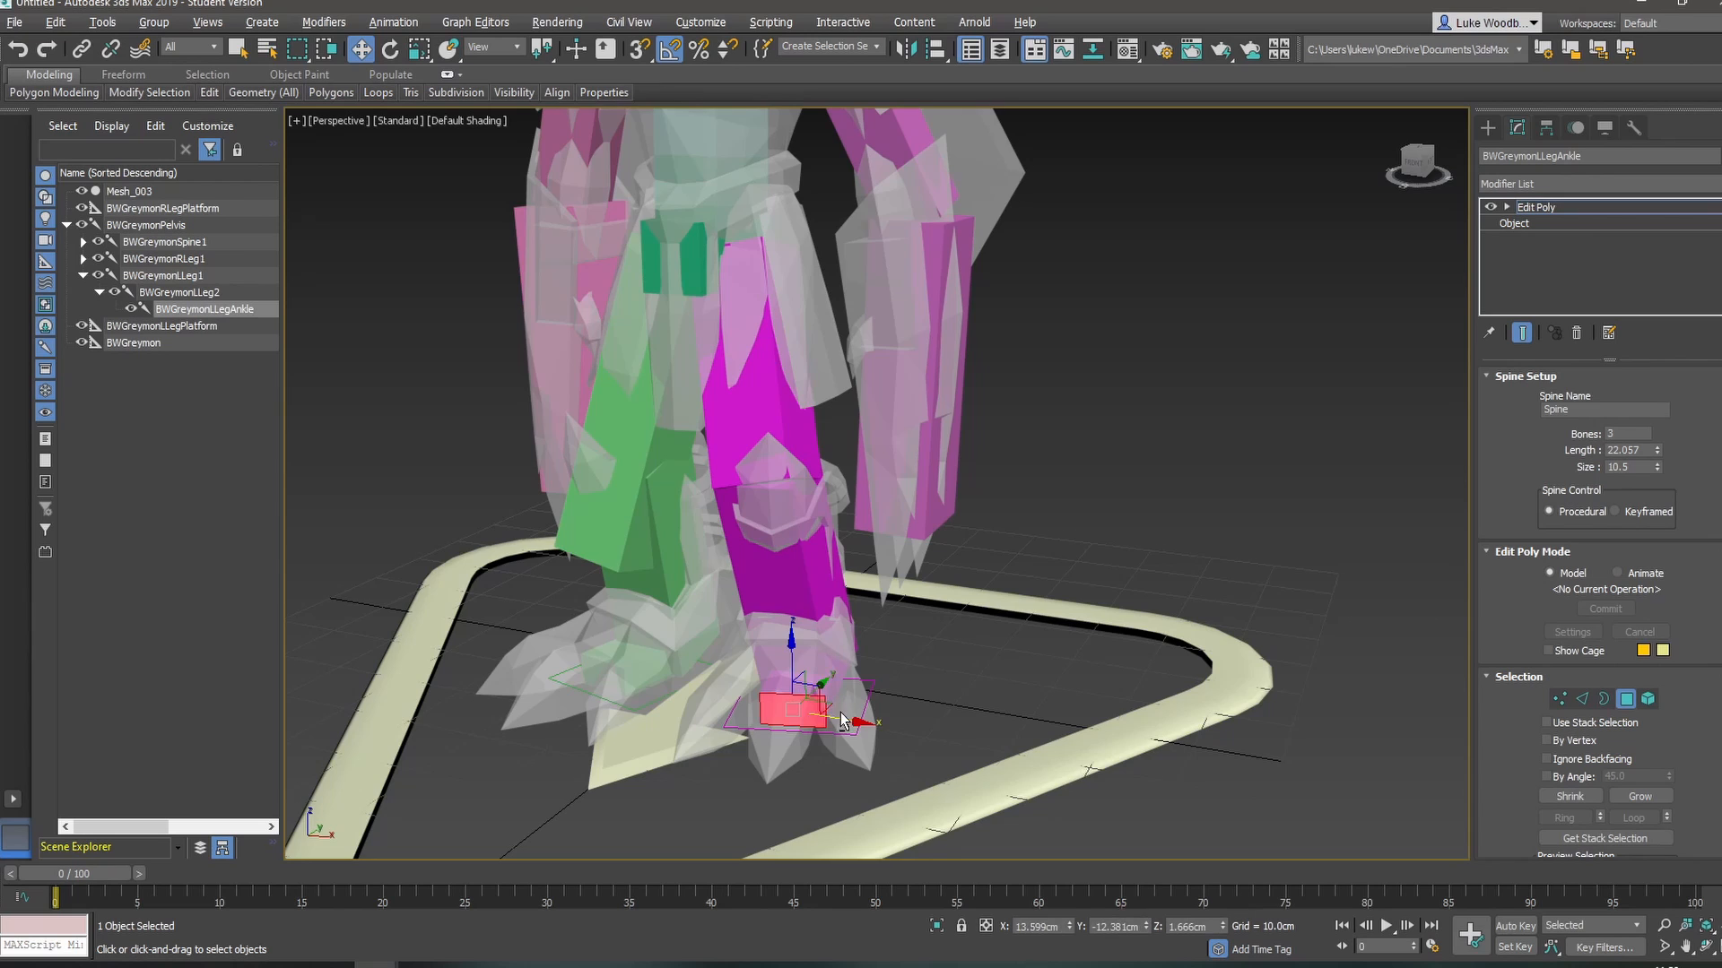
{"action": "middle_click_drag", "start_coordinate": [841, 712], "coordinate": [953, 748], "text": "alt"}
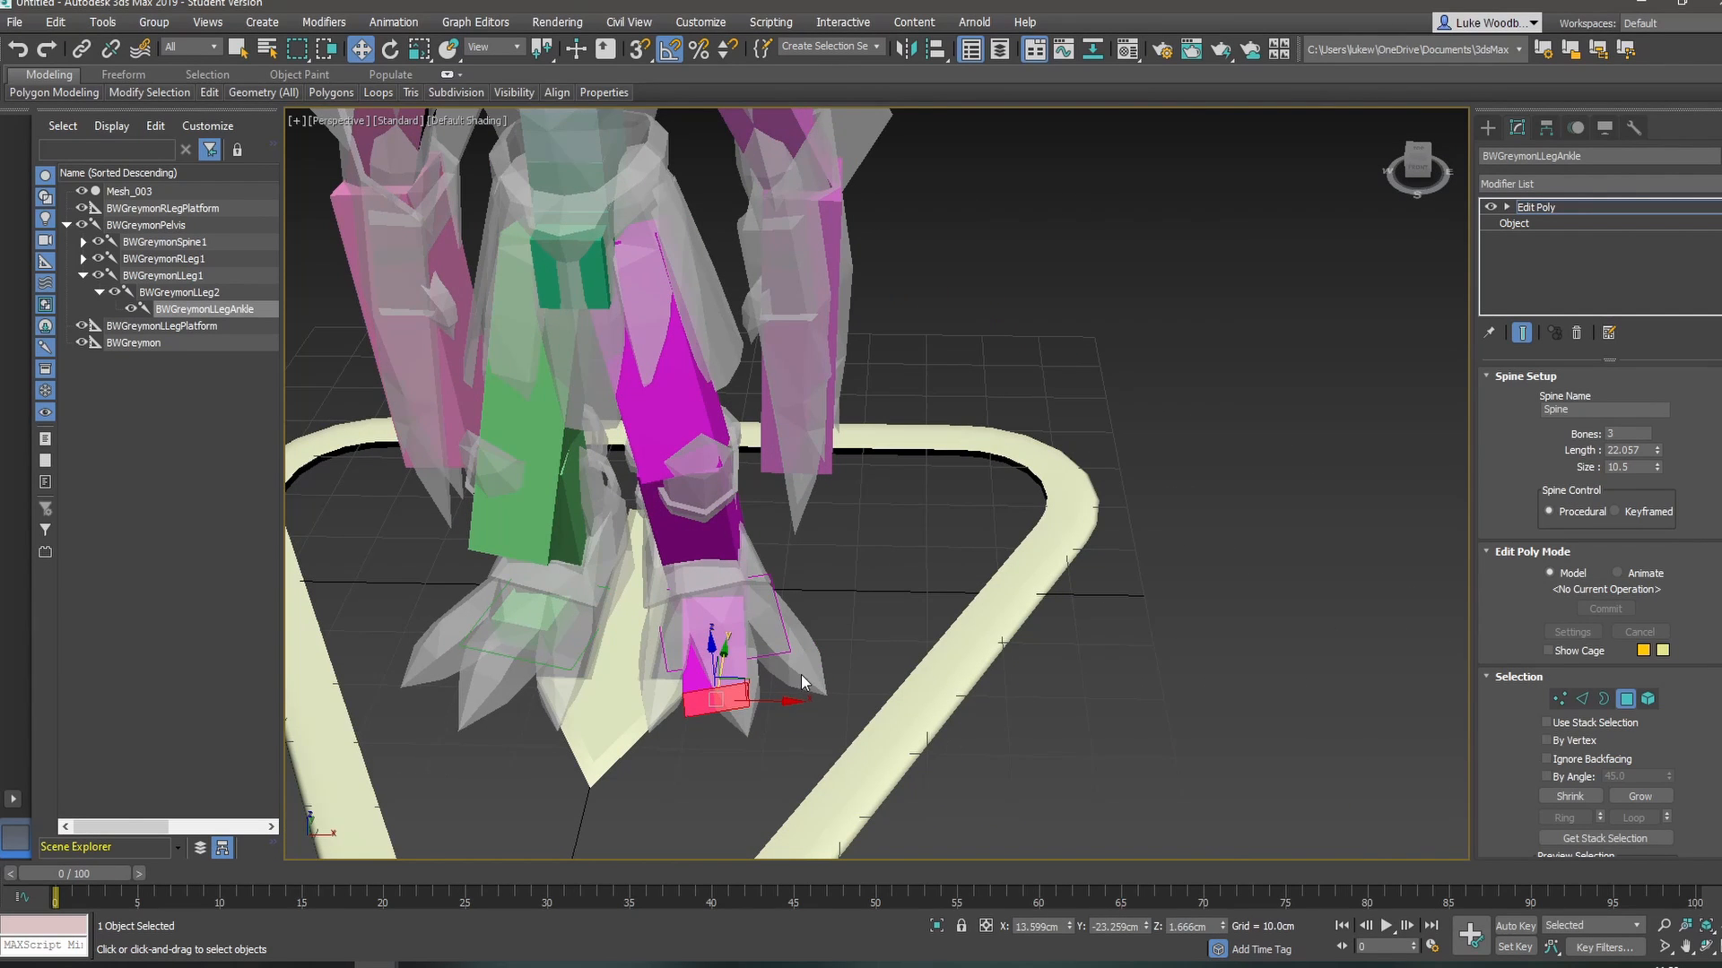
{"action": "left_click_drag", "start_coordinate": [807, 704], "coordinate": [776, 700]}
- Widen the left ankle bone by moving its outer side polygon to about X 21.5 cm and its inner one to about X 3.2 cm
{"action": "middle_click_drag", "start_coordinate": [947, 668], "coordinate": [852, 632], "text": "alt"}
{"action": "left_click", "coordinate": [858, 699]}
{"action": "middle_click_drag", "start_coordinate": [866, 703], "coordinate": [952, 740], "text": "alt"}
{"action": "left_click_drag", "start_coordinate": [906, 705], "coordinate": [933, 710]}
{"action": "middle_click_drag", "start_coordinate": [919, 704], "coordinate": [991, 709], "text": "alt"}
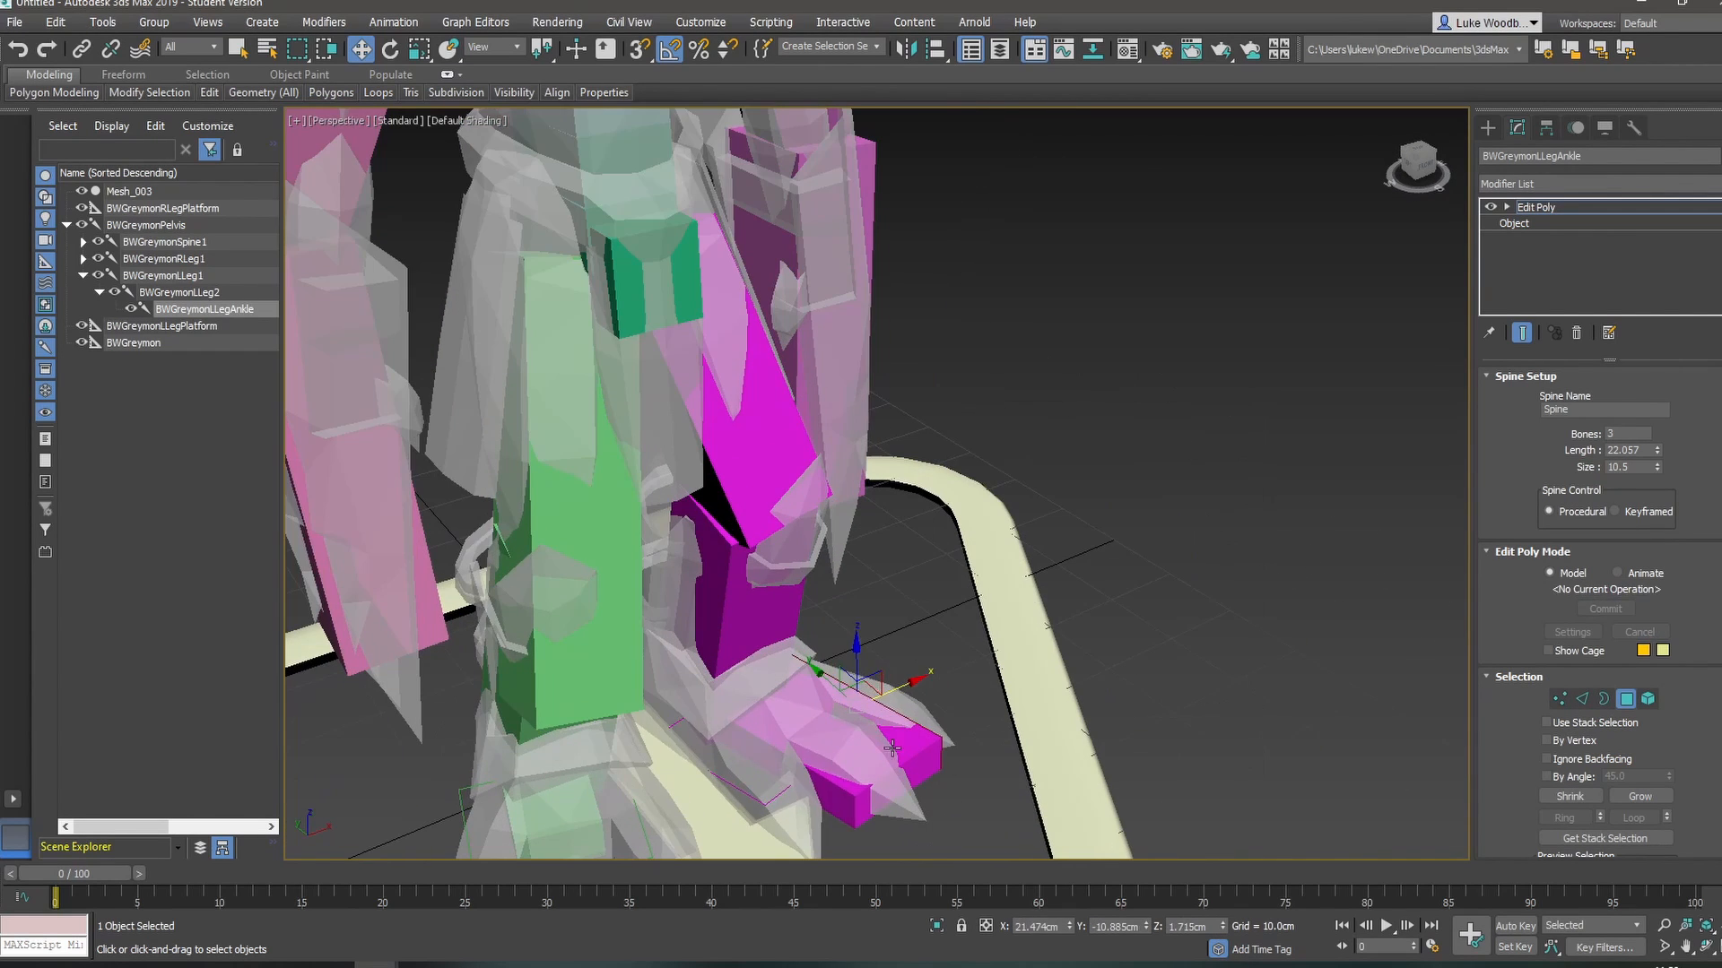
{"action": "left_click", "coordinate": [817, 782]}
{"action": "left_click_drag", "start_coordinate": [814, 732], "coordinate": [776, 743]}
{"action": "middle_click_drag", "start_coordinate": [973, 659], "coordinate": [722, 515], "text": "alt"}
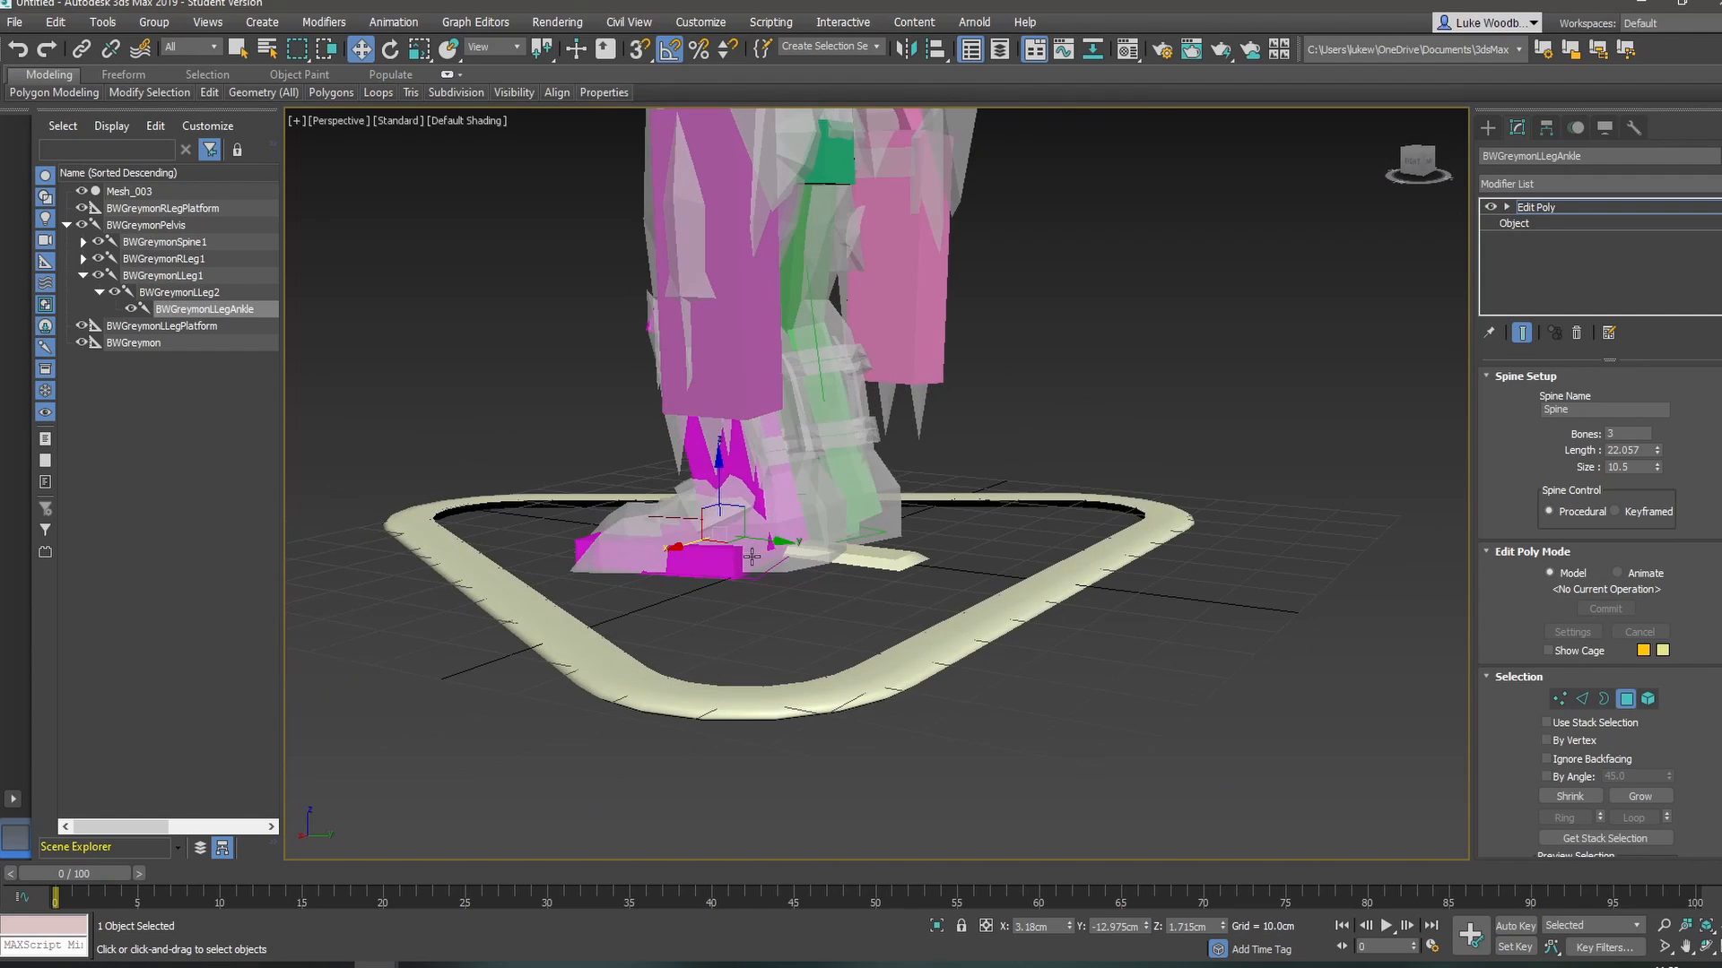
- Extend the left ankle bone's back polygon to the heel and raise its top polygon
{"action": "left_click", "coordinate": [757, 557]}
{"action": "left_click_drag", "start_coordinate": [827, 554], "coordinate": [877, 563]}
{"action": "middle_click_drag", "start_coordinate": [874, 563], "coordinate": [807, 529], "text": "alt"}
{"action": "left_click", "coordinate": [743, 545]}
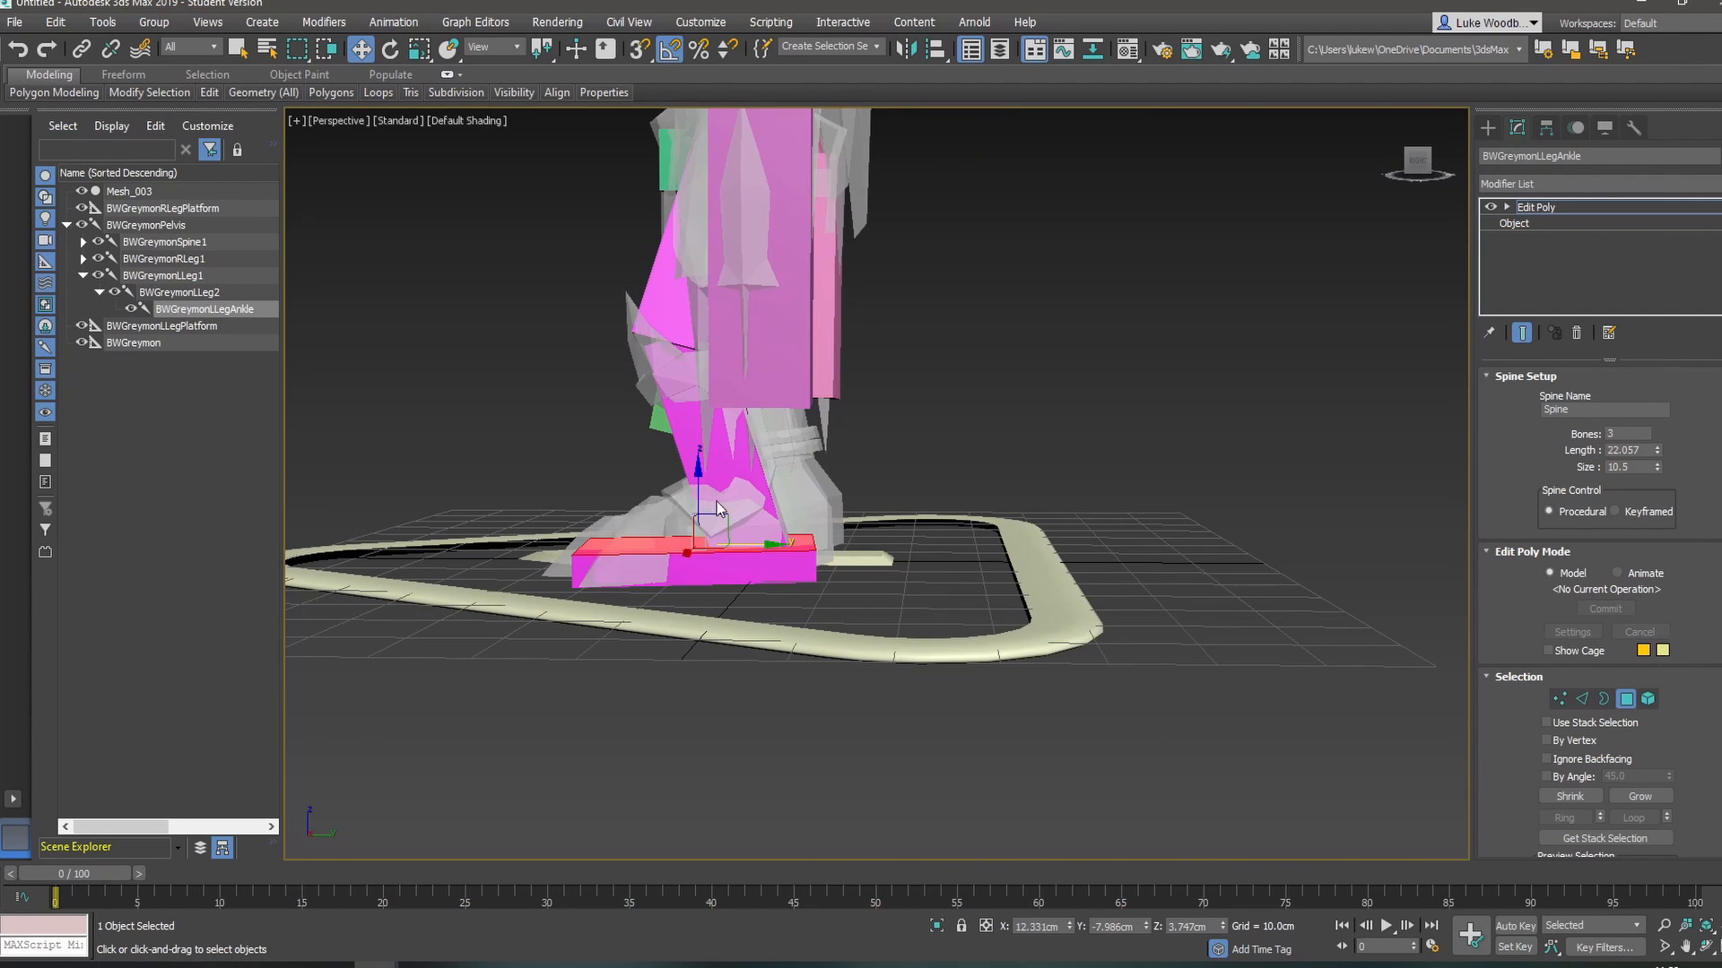
{"action": "left_click_drag", "start_coordinate": [702, 498], "coordinate": [702, 455]}
- Lower the left ankle bone's top front vertices by about 3.8 cm to slope it toward the toes, and end vertex editing
{"action": "left_click", "coordinate": [1560, 699]}
{"action": "left_click_drag", "start_coordinate": [547, 477], "coordinate": [598, 527]}
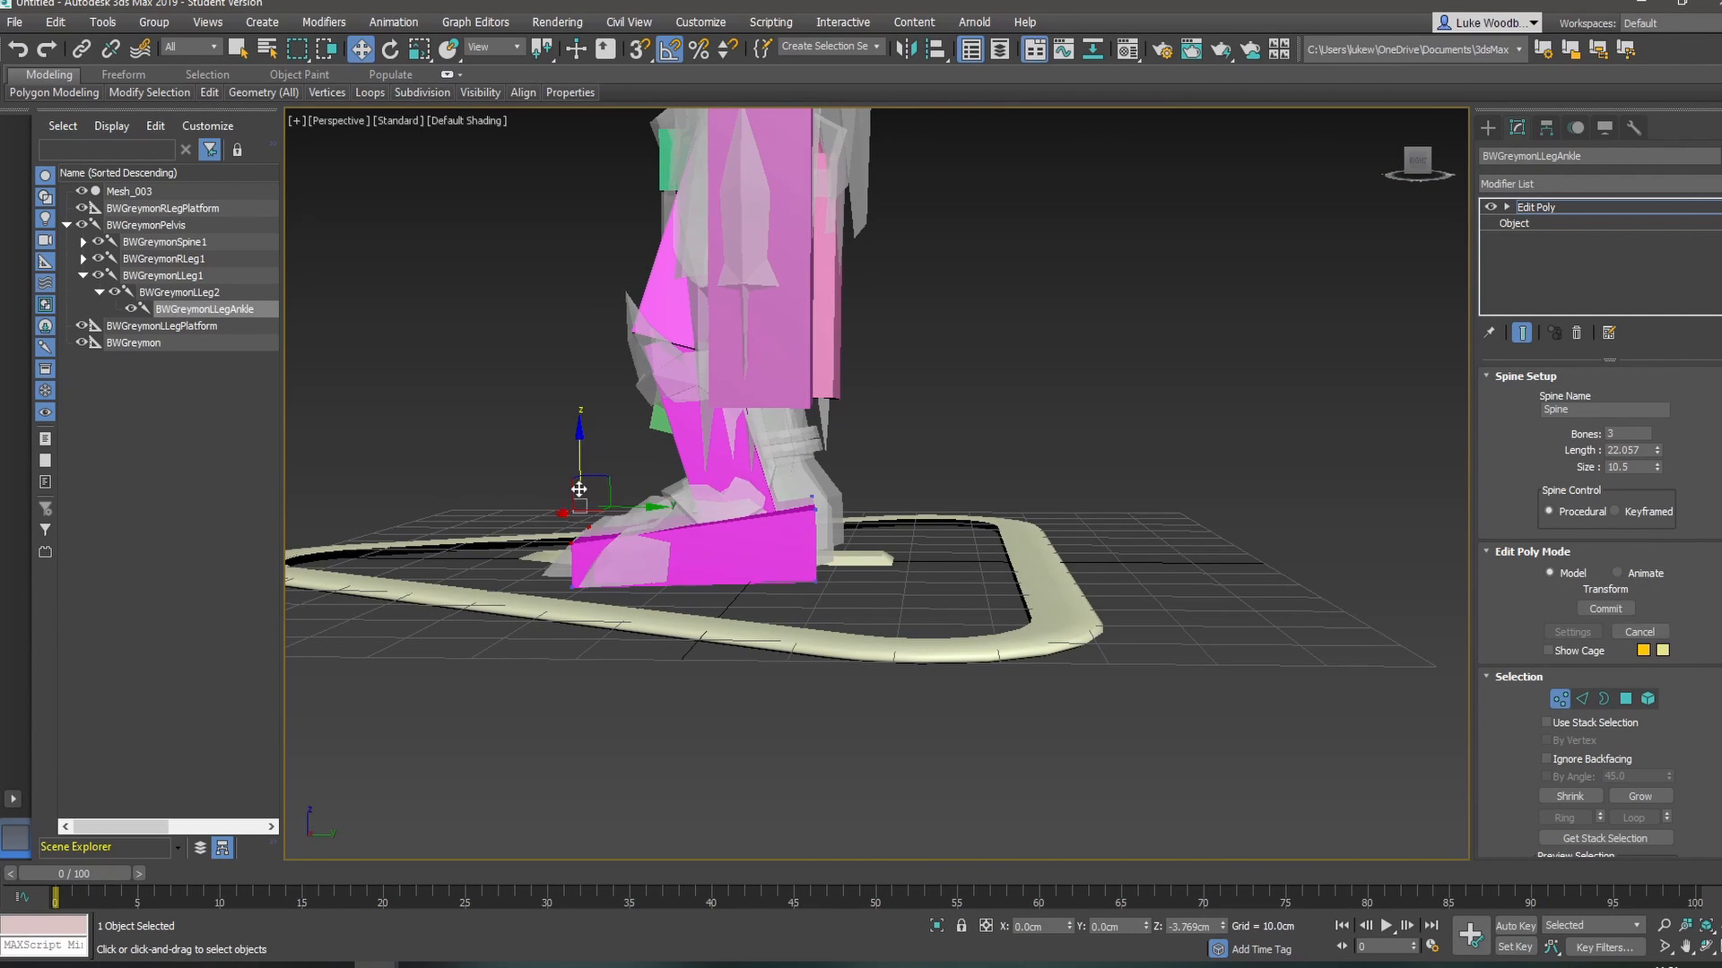
{"action": "middle_click_drag", "start_coordinate": [597, 535], "coordinate": [789, 525], "text": "alt"}
{"action": "key", "text": "1"}
{"action": "middle_click_drag", "start_coordinate": [681, 466], "coordinate": [776, 554]}
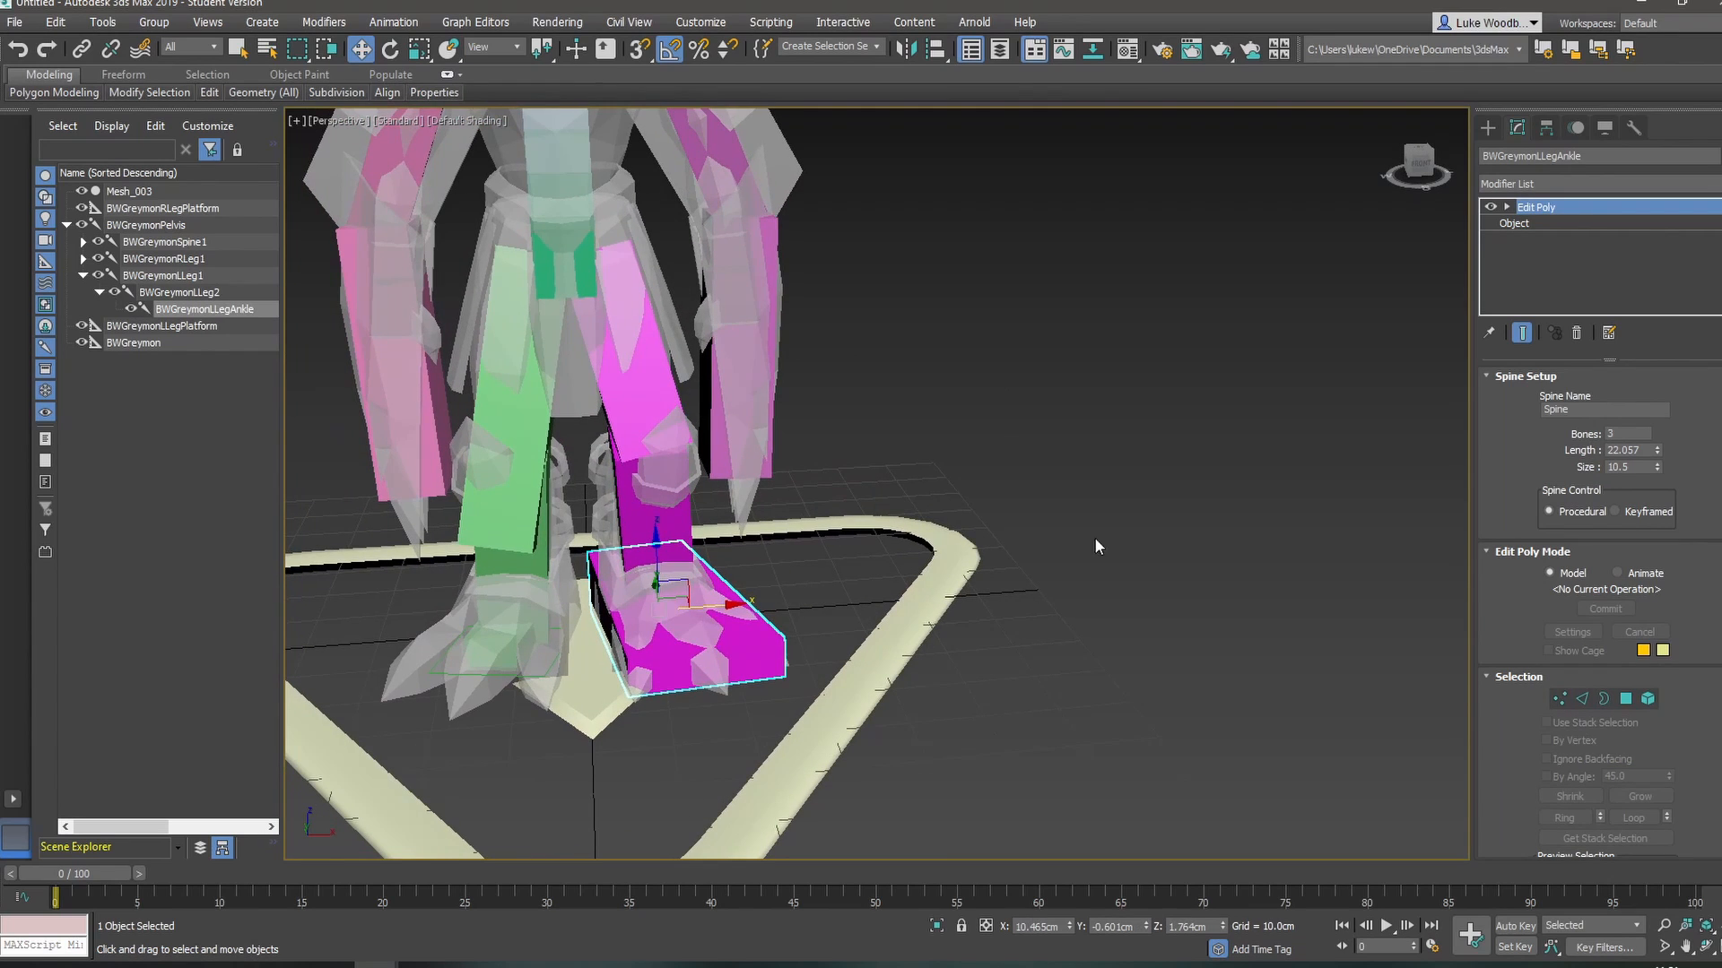
- Collapse the whole modifier stack of the left ankle bone
{"action": "right_click", "coordinate": [1536, 219]}
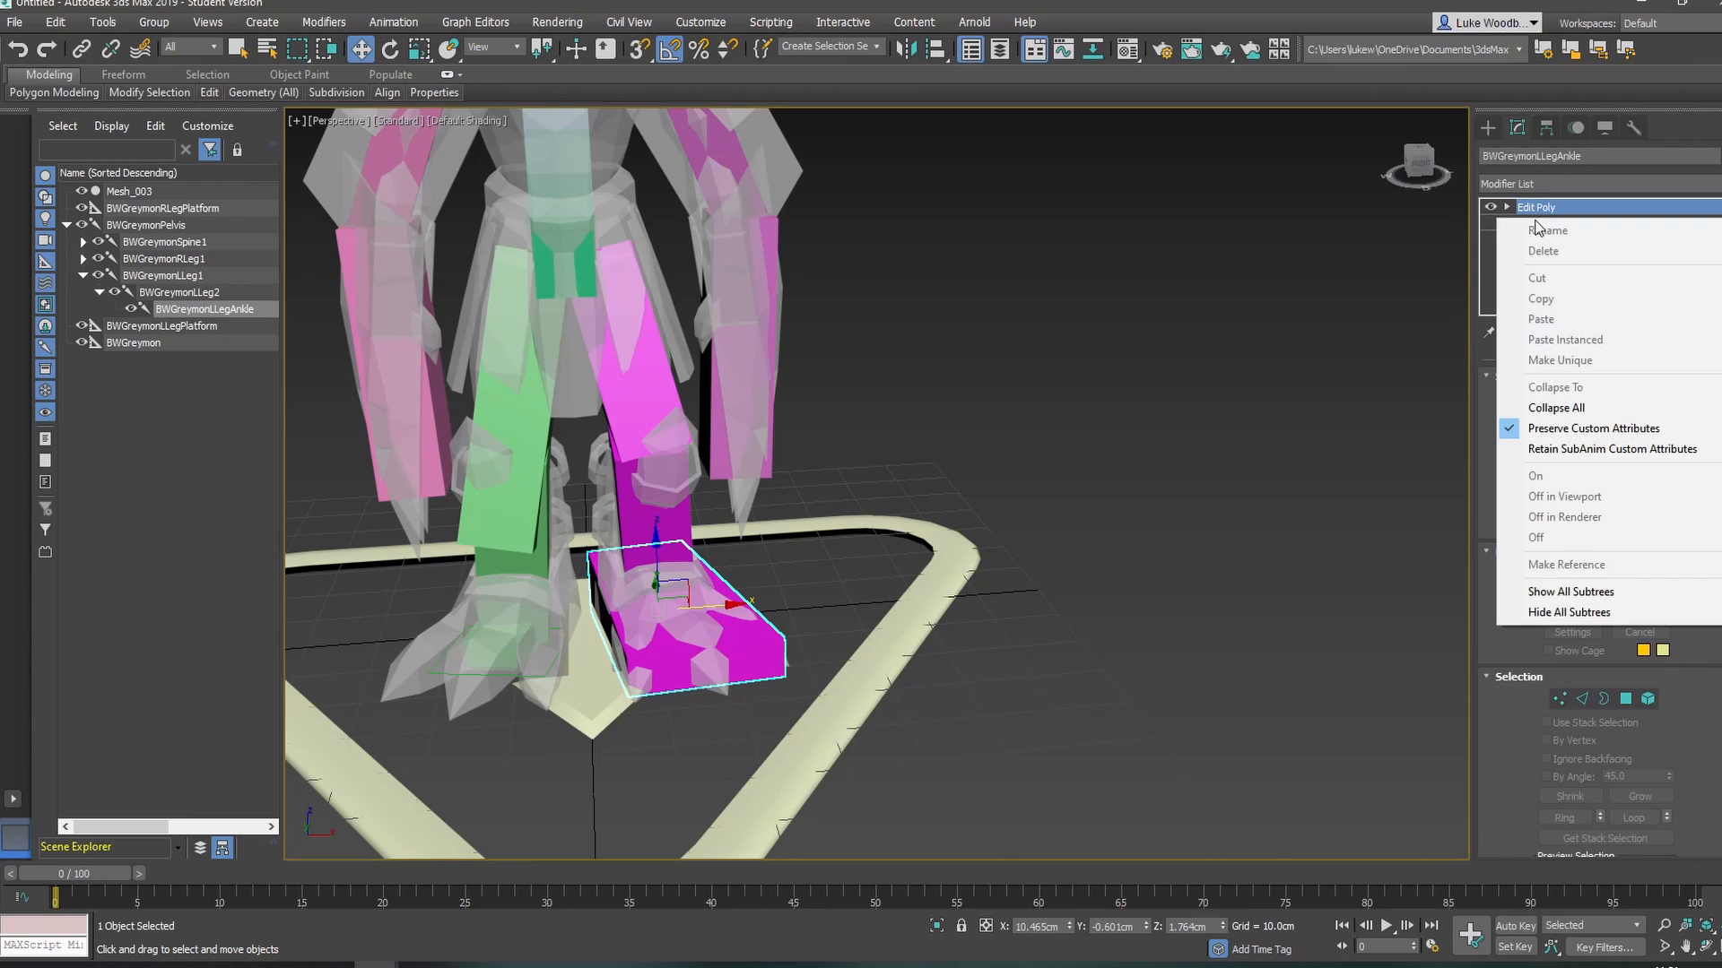
{"action": "left_click", "coordinate": [1587, 408]}
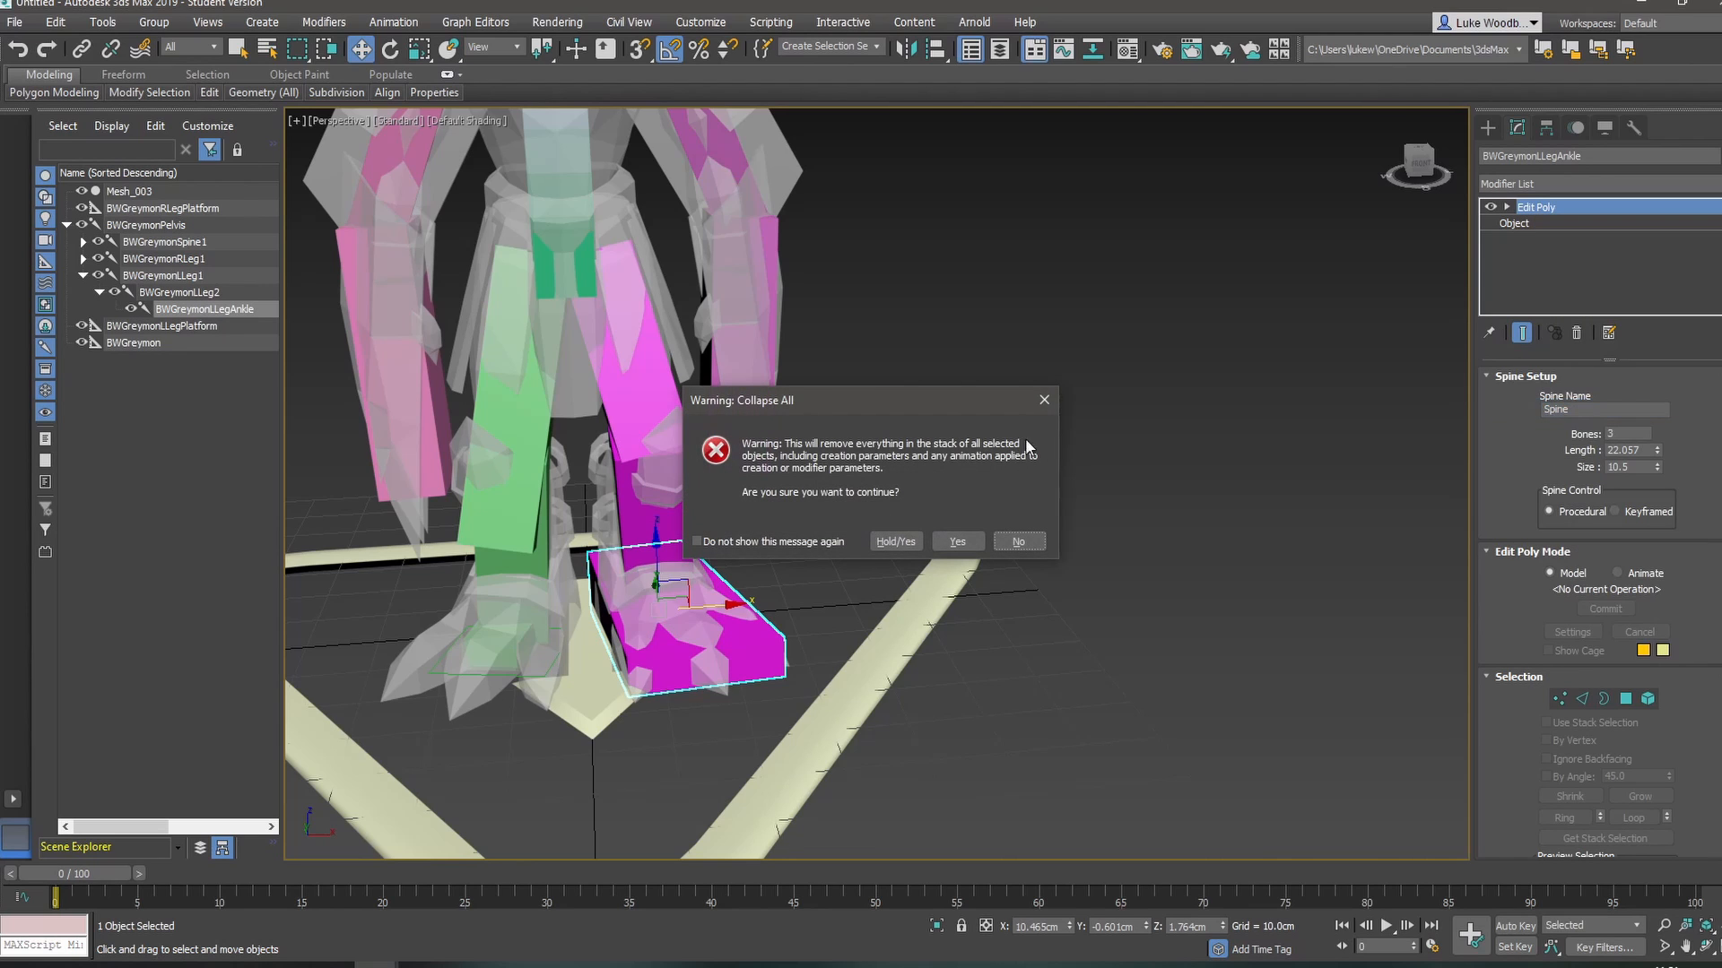
{"action": "left_click", "coordinate": [955, 542]}
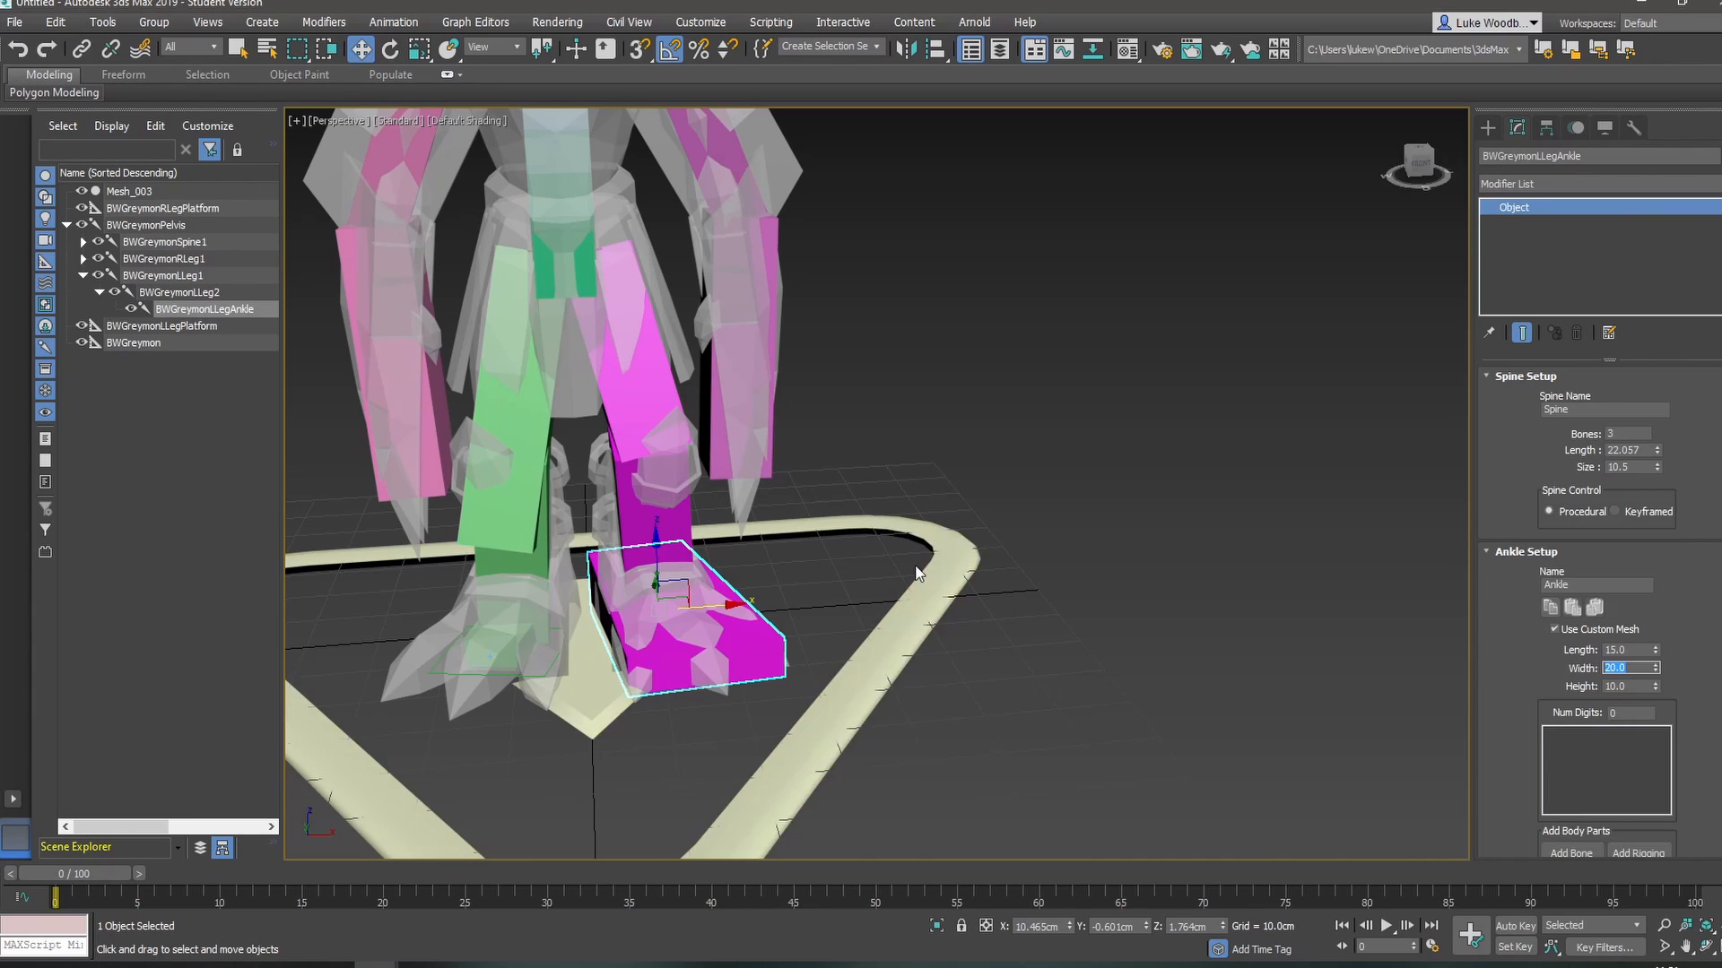
- Collapse the whole modifier stack of the left upper leg bone
{"action": "left_click", "coordinate": [631, 389]}
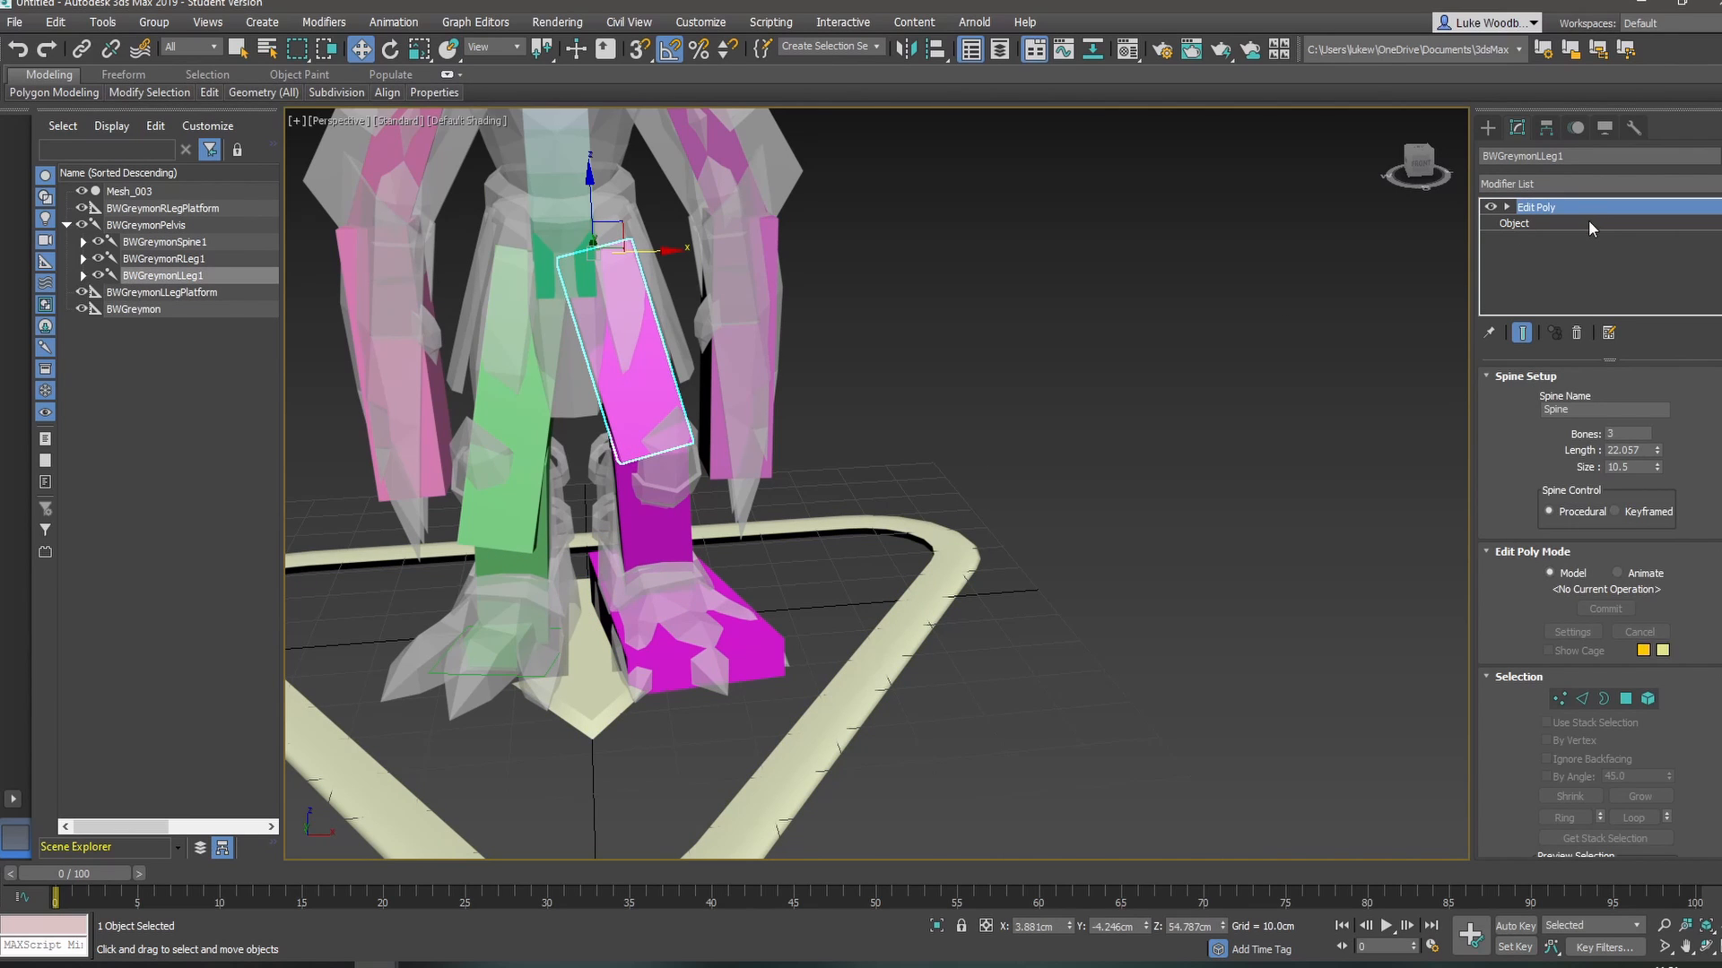
{"action": "right_click", "coordinate": [1588, 221]}
{"action": "left_click", "coordinate": [1590, 400]}
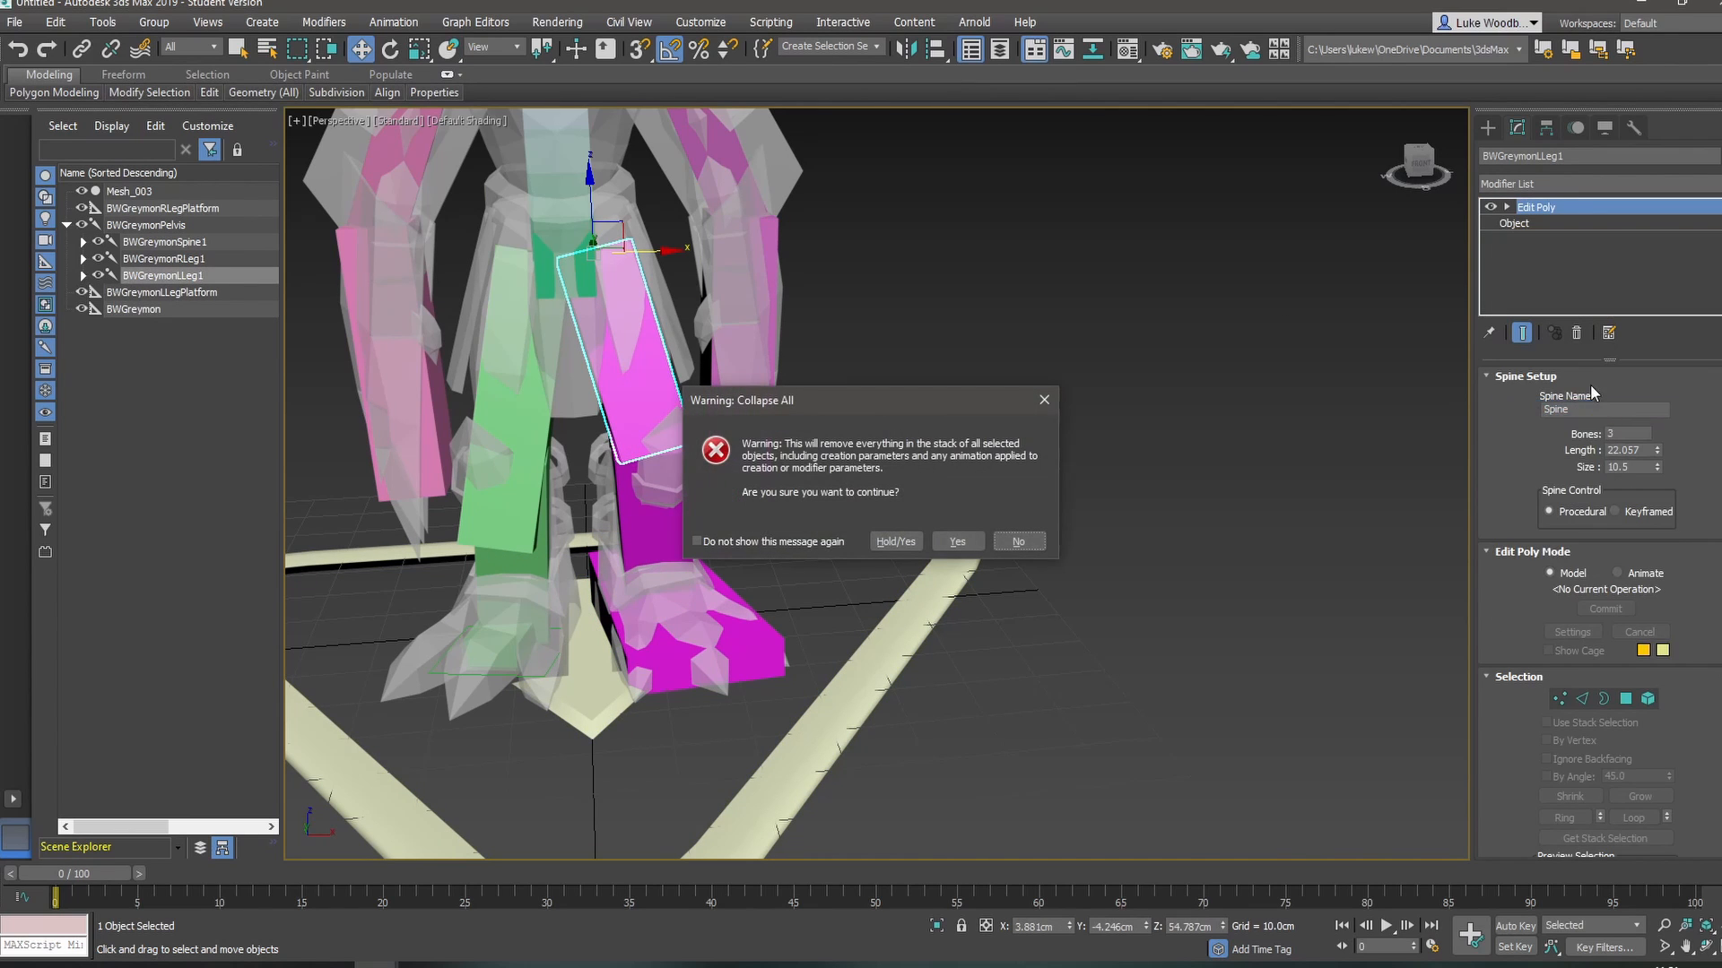
{"action": "left_click", "coordinate": [957, 540]}
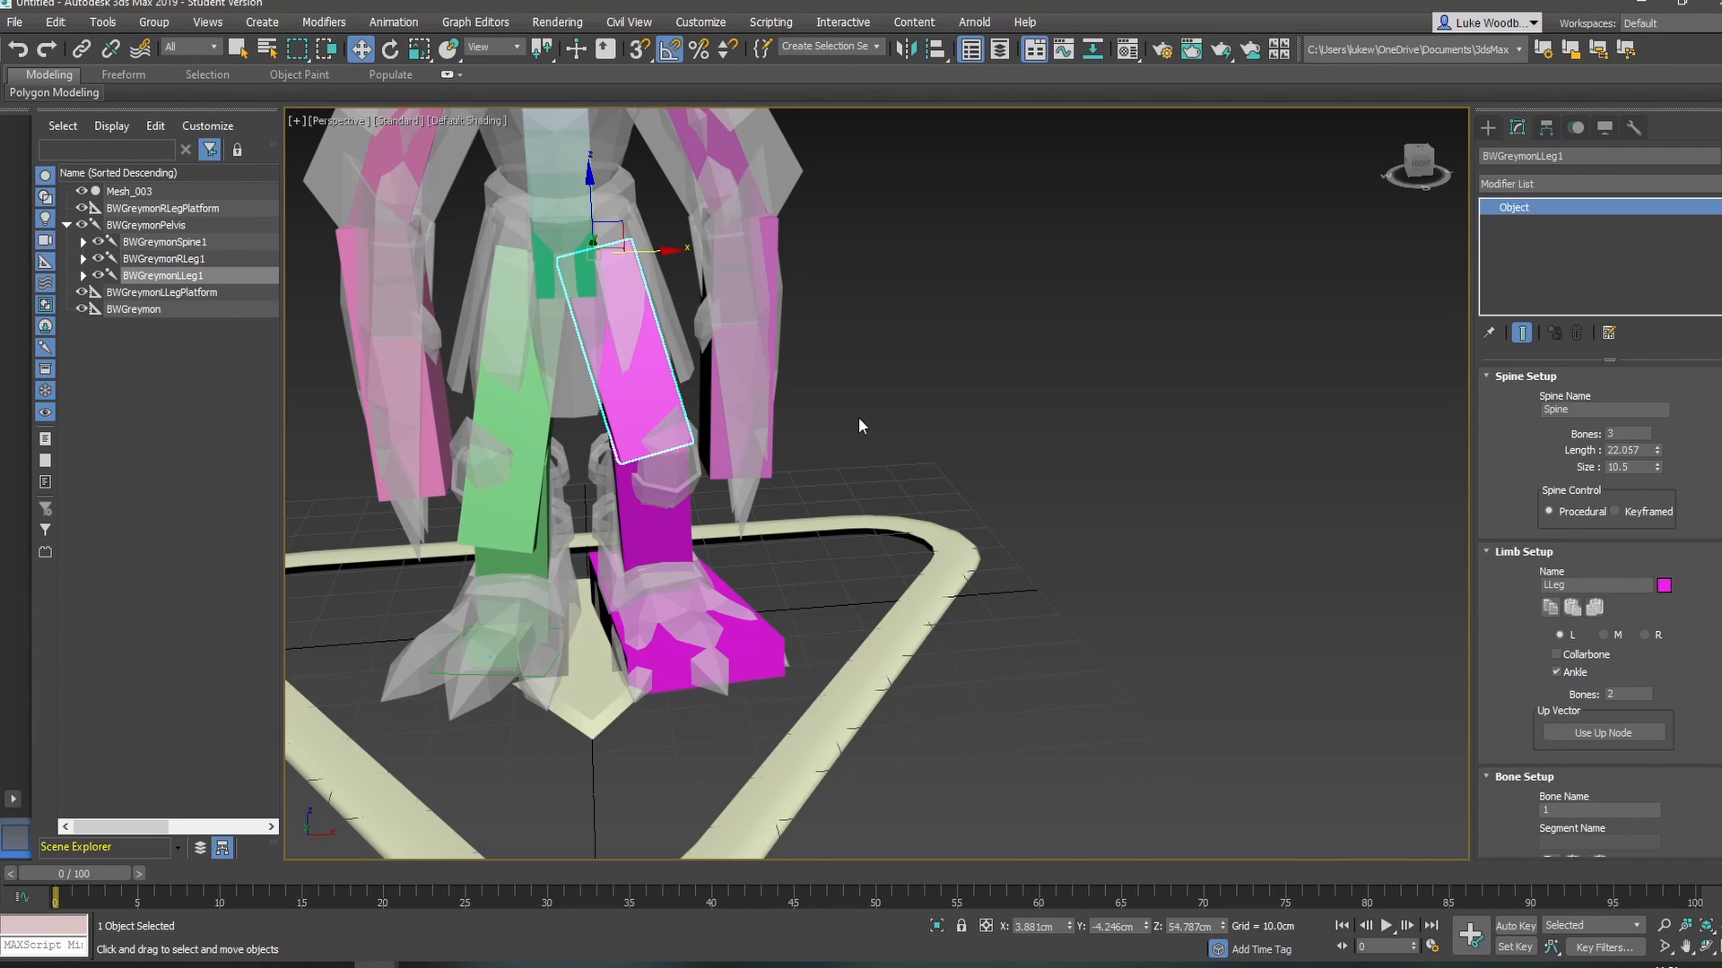
- Delete the old right leg from the rig
{"action": "middle_click_drag", "start_coordinate": [858, 417], "coordinate": [941, 474]}
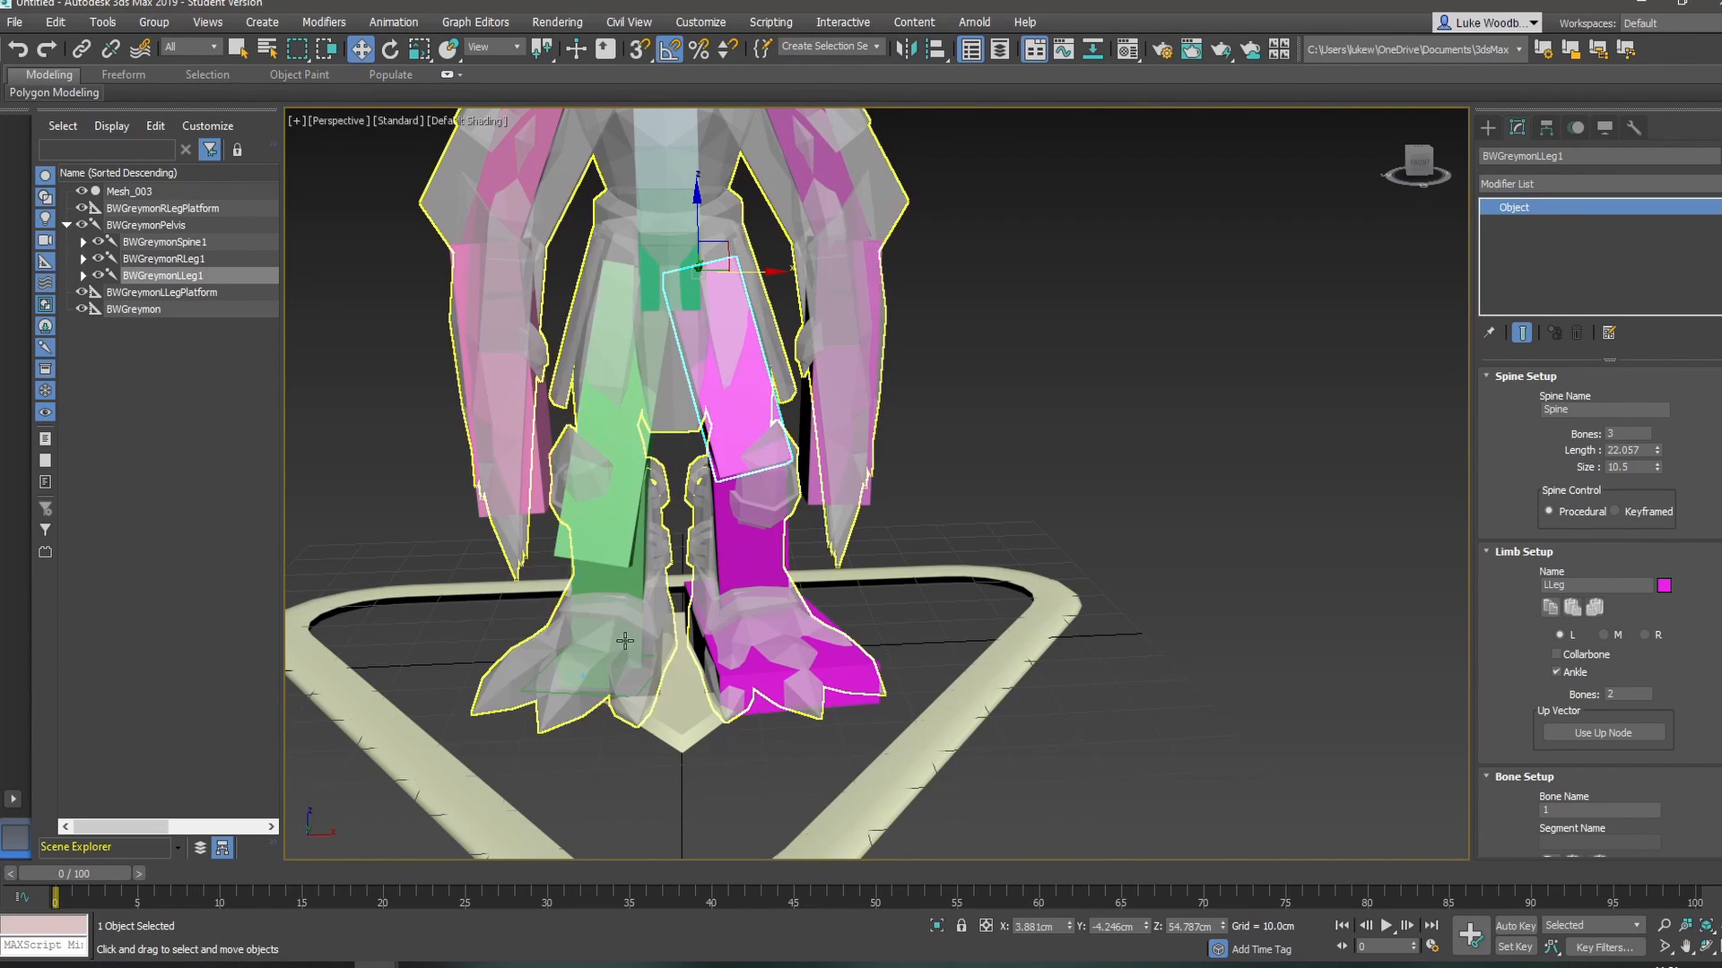
{"action": "left_click", "coordinate": [599, 534]}
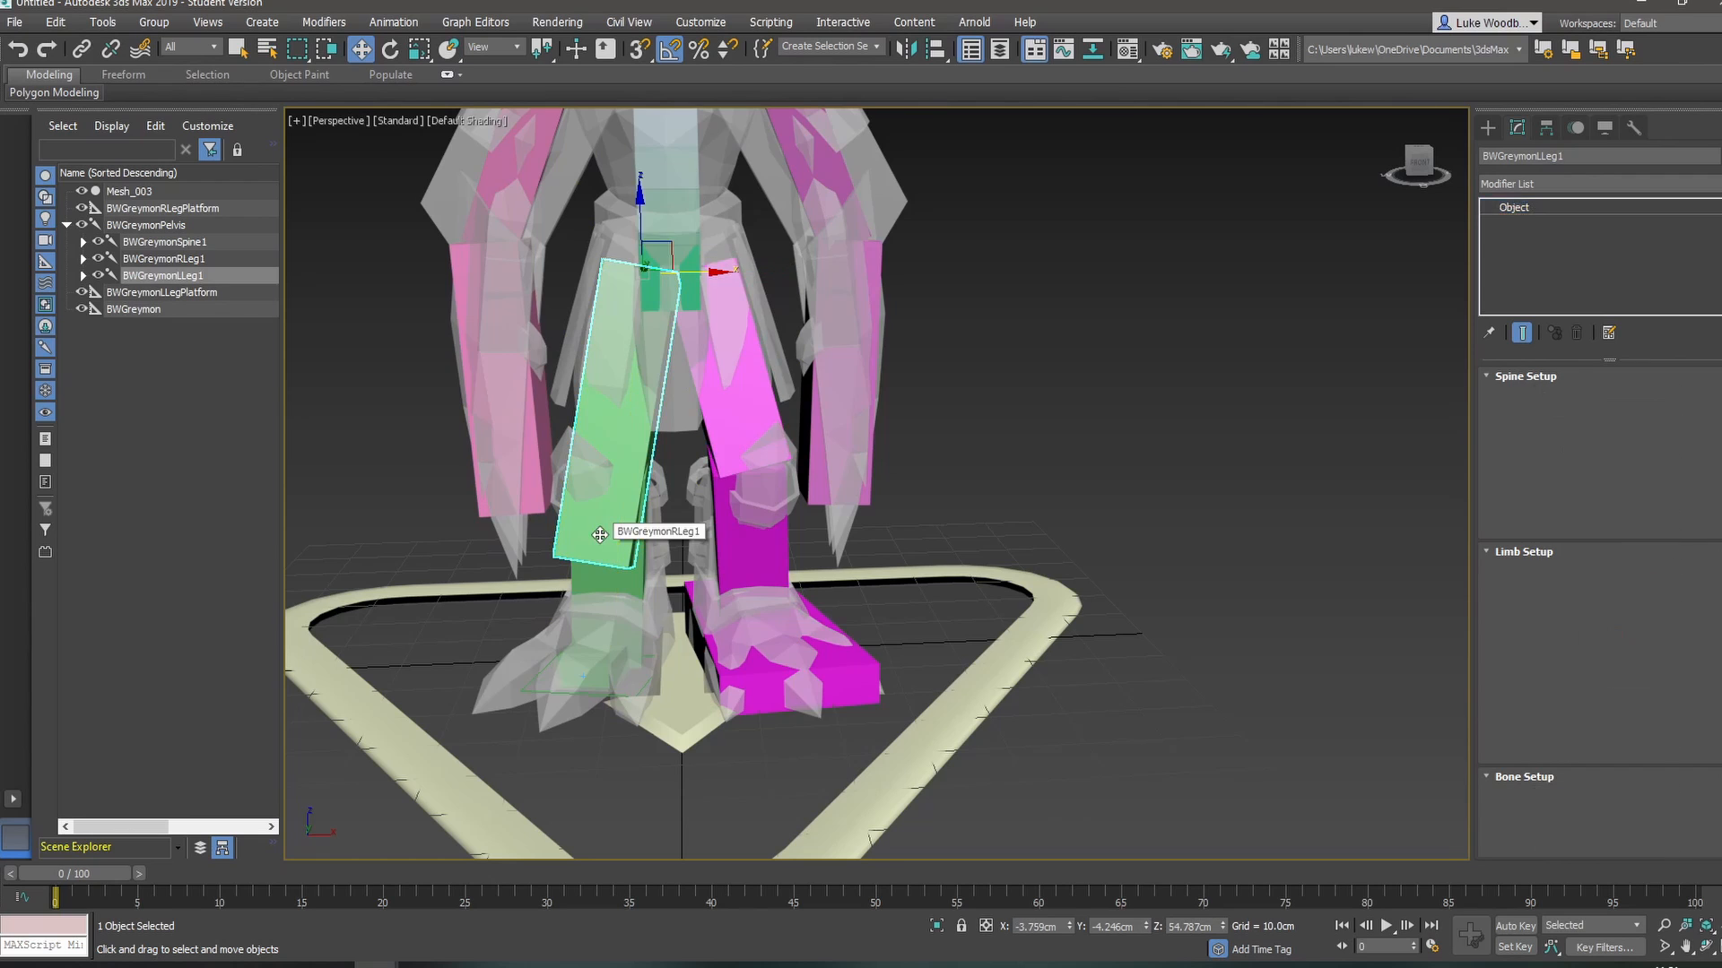
{"action": "key", "text": "Delete"}
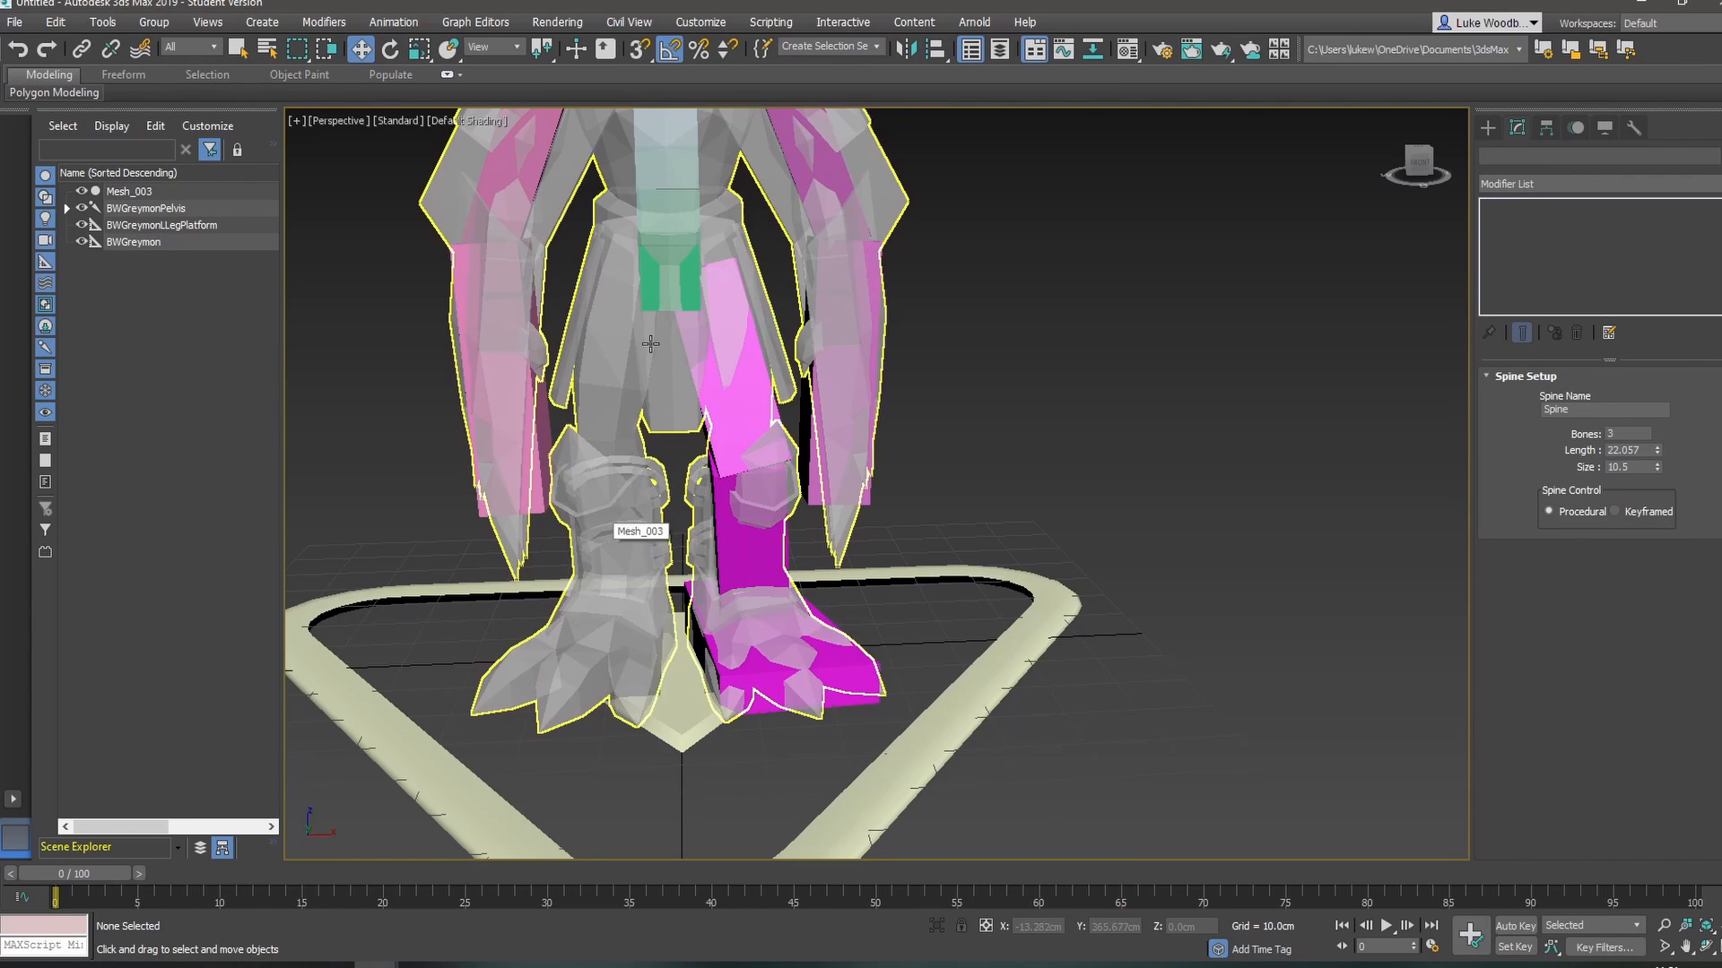
- Add a new right leg to the Pelvis hub, mirroring the reshaped left leg
{"action": "left_click", "coordinate": [653, 293]}
{"action": "middle_click_drag", "start_coordinate": [1455, 567], "coordinate": [1529, 561]}
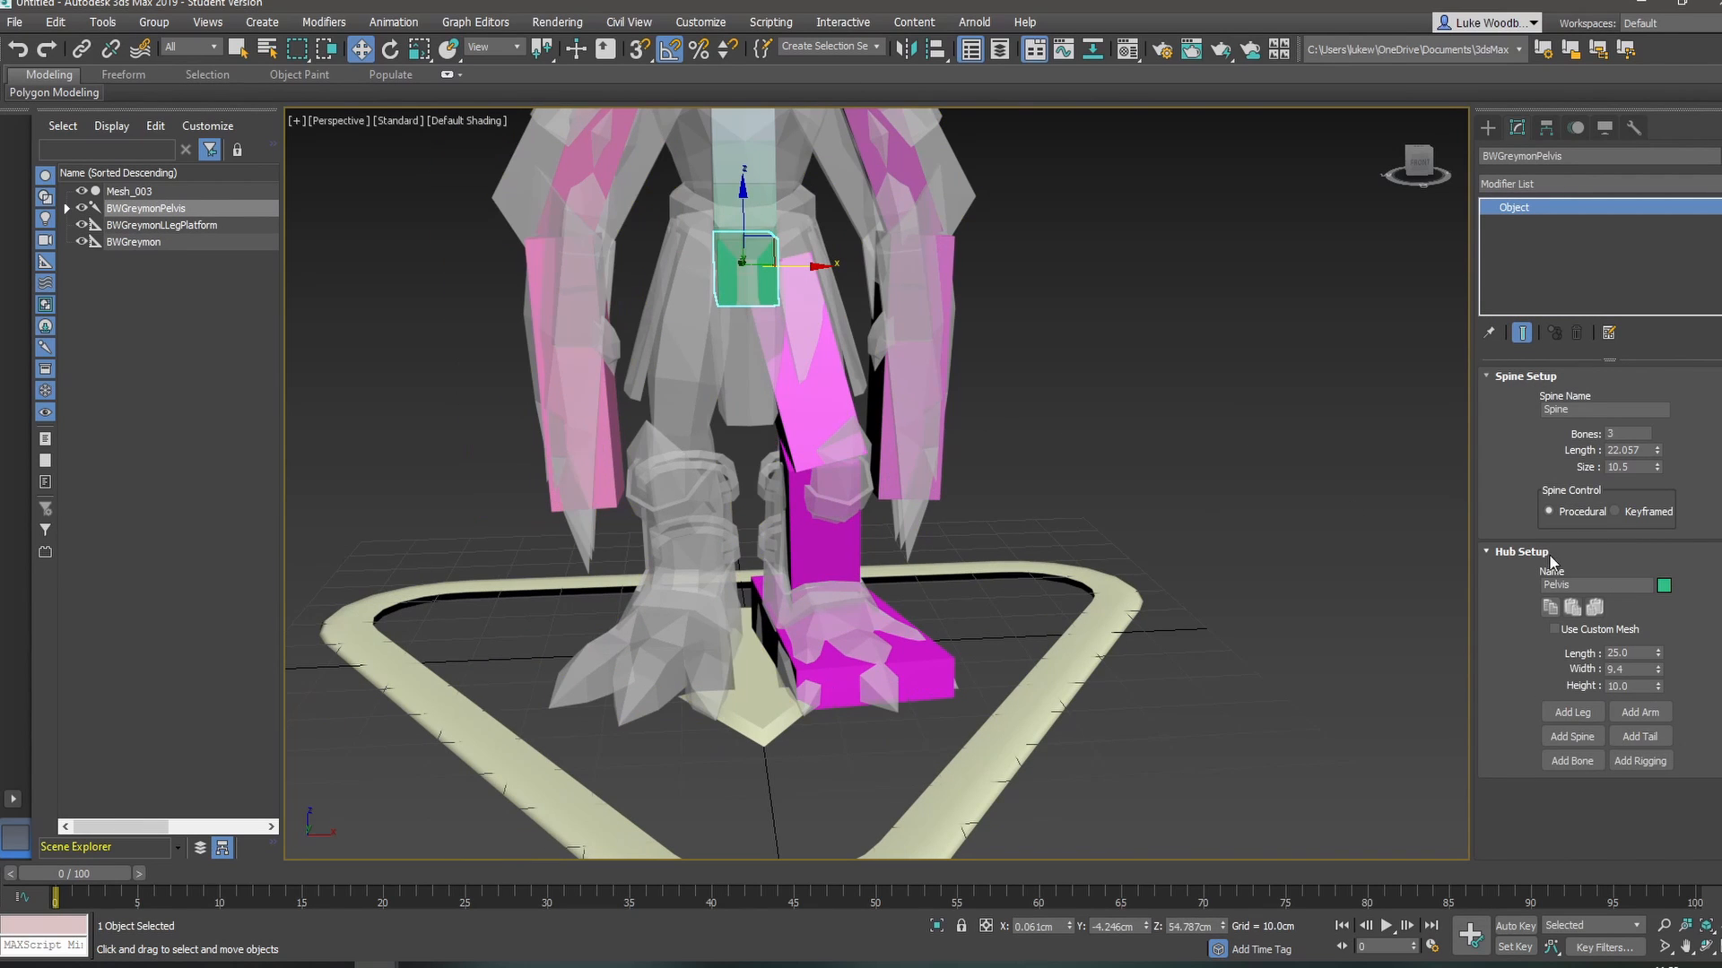
{"action": "left_click", "coordinate": [1557, 718]}
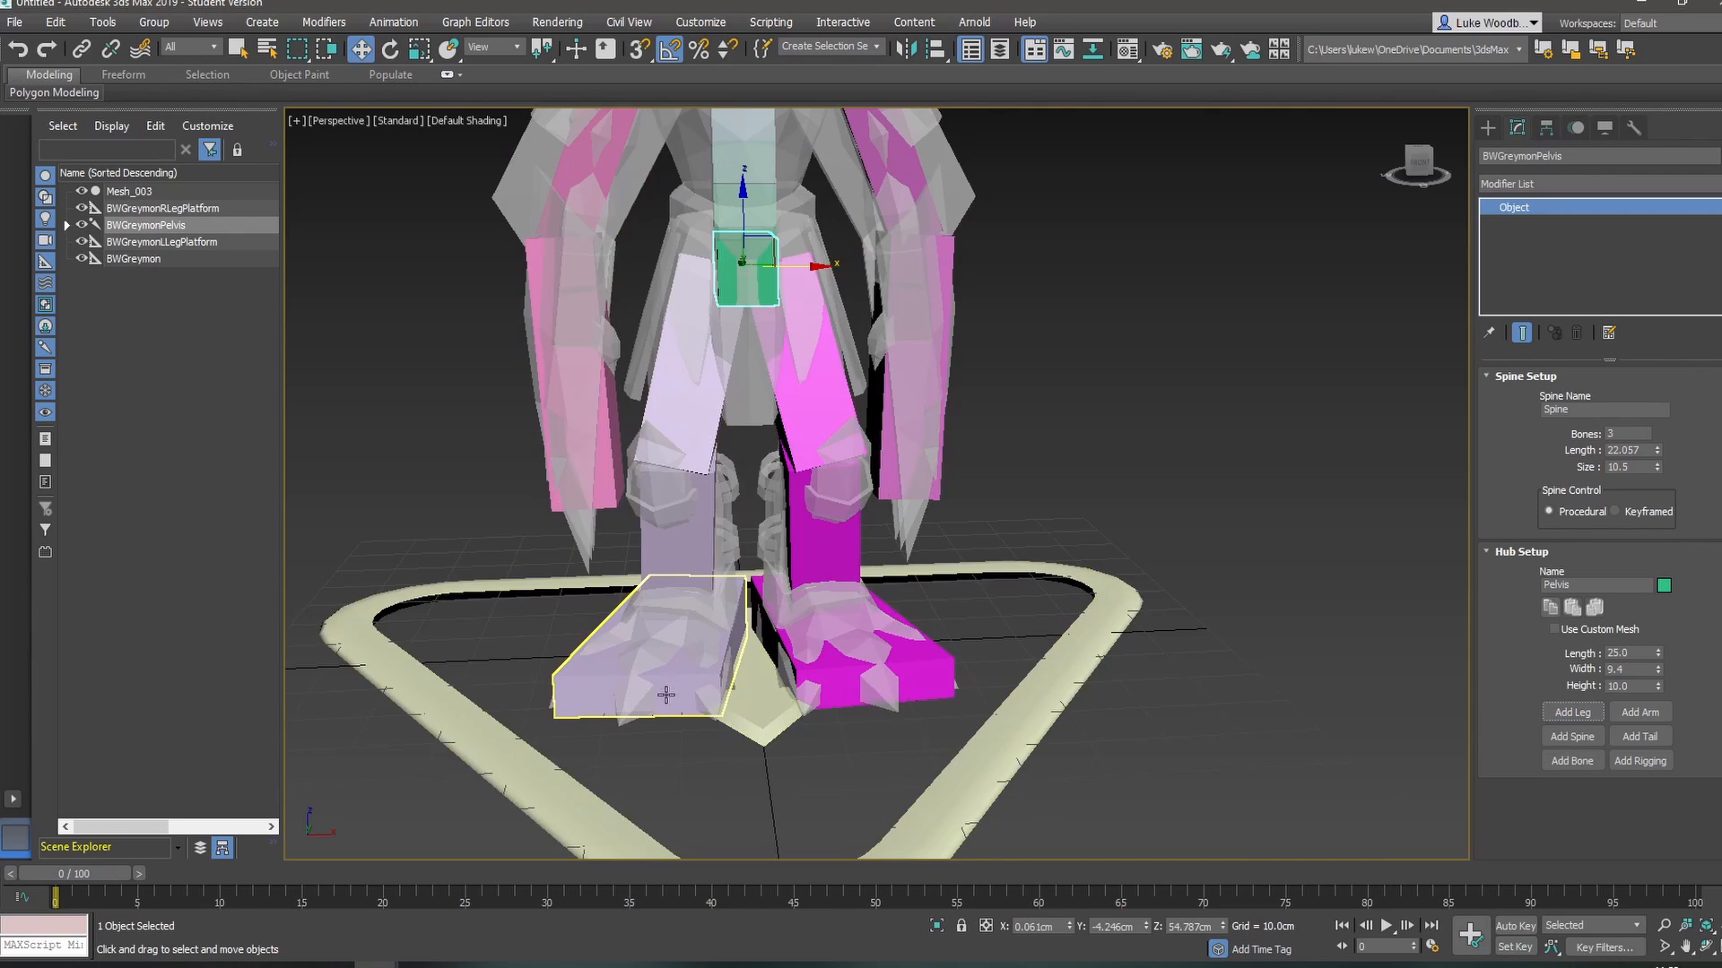
- Examine how both legs and the upper body bones fit the character mesh from the front and side
{"action": "mouse_move", "coordinate": [664, 697]}
{"action": "middle_mouse_down", "text": "alt"}
{"action": "mouse_move", "coordinate": [812, 704]}
{"action": "mouse_move", "coordinate": [661, 699]}
{"action": "middle_mouse_up", "text": "alt"}
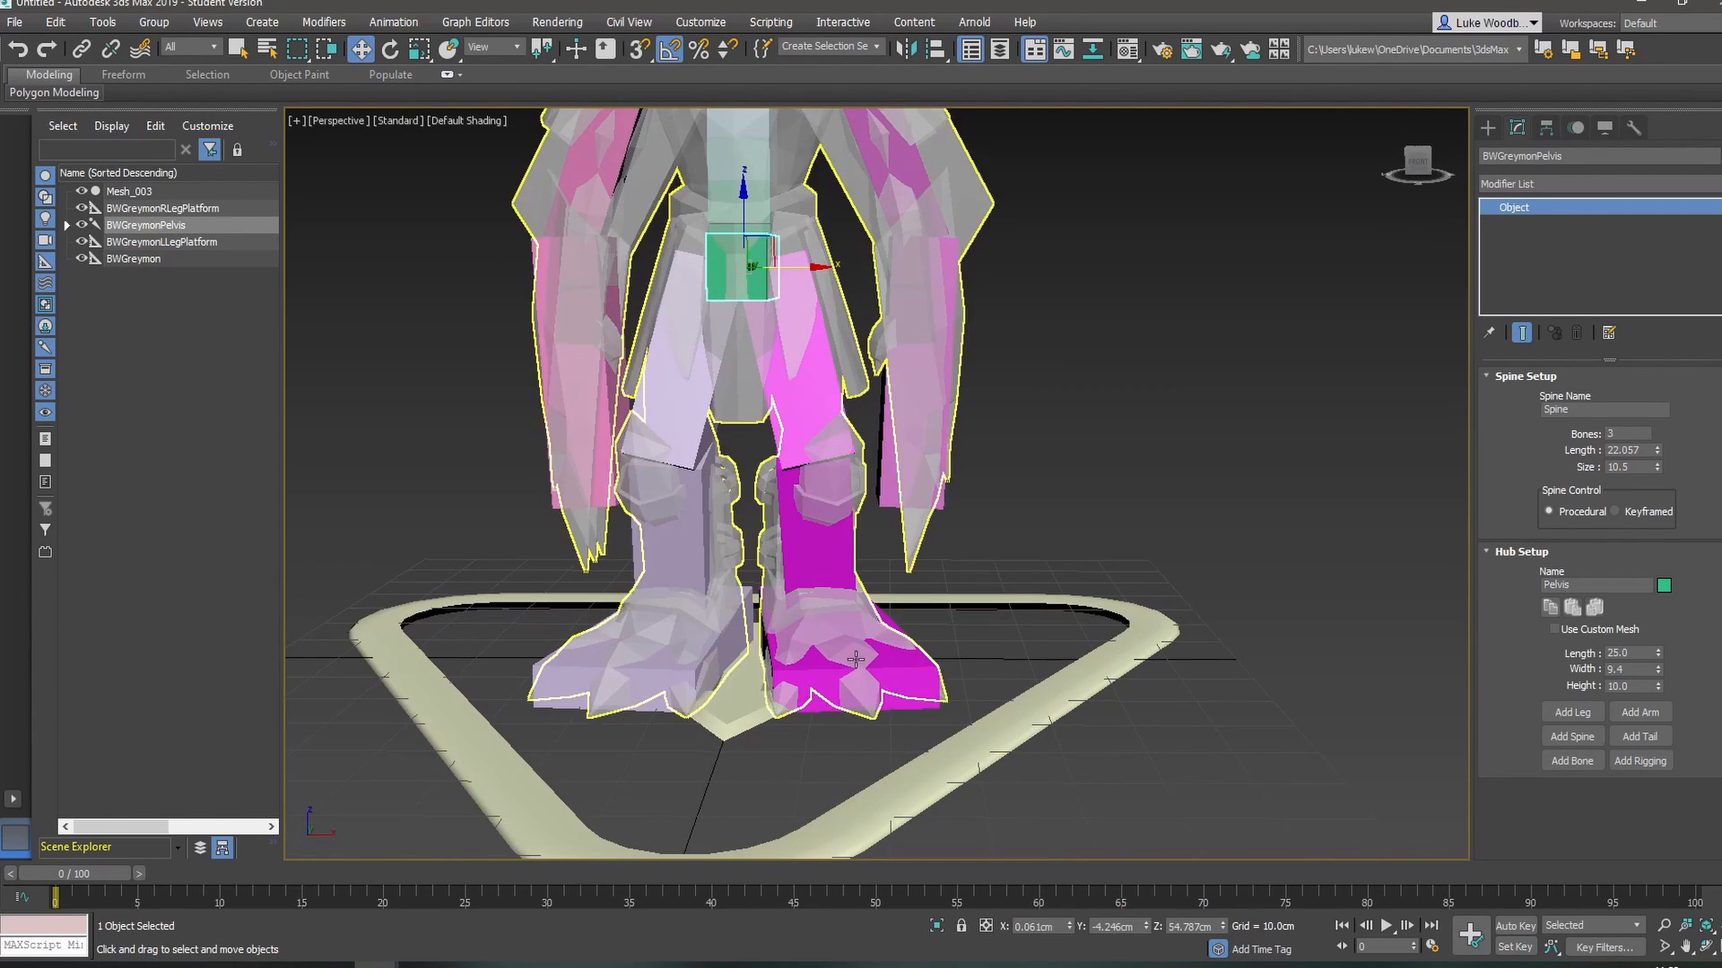
{"action": "scroll", "coordinate": [913, 685], "scroll_direction": "up", "scroll_amount": 3}
{"action": "middle_click_drag", "start_coordinate": [915, 686], "coordinate": [895, 681], "text": "alt"}
{"action": "middle_click_drag", "start_coordinate": [750, 393], "coordinate": [746, 494]}
{"action": "scroll", "coordinate": [745, 494], "scroll_direction": "down", "scroll_amount": 10}
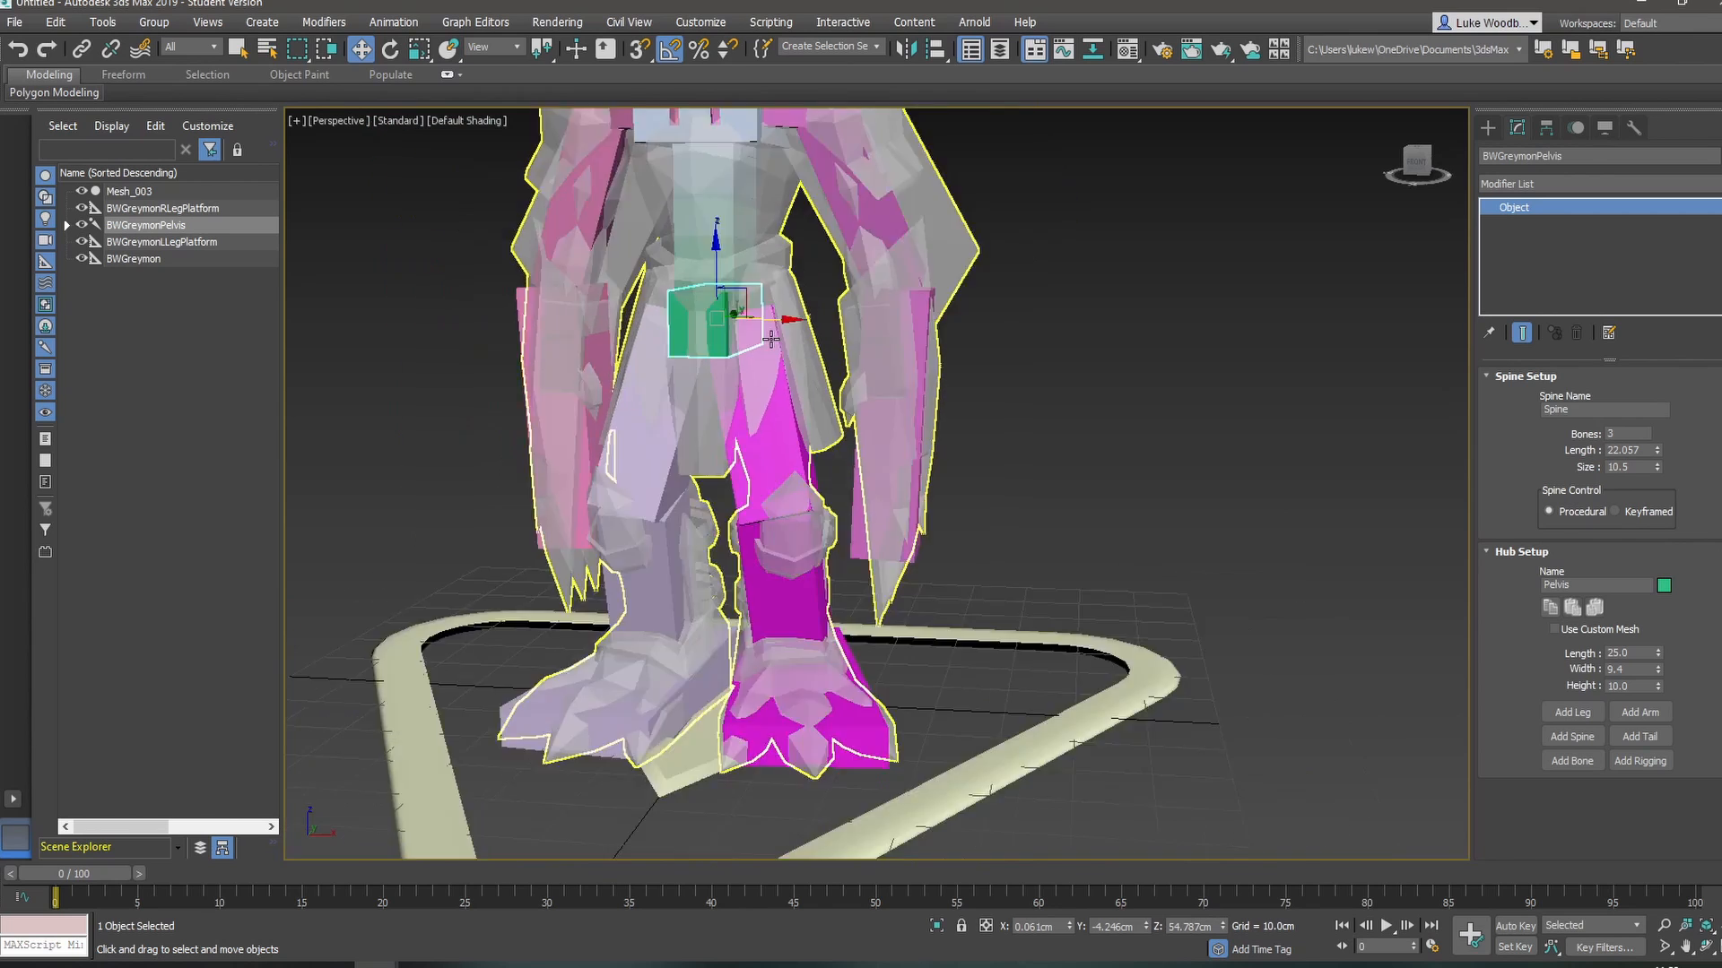
{"action": "scroll", "coordinate": [756, 464], "scroll_direction": "up", "scroll_amount": 5}
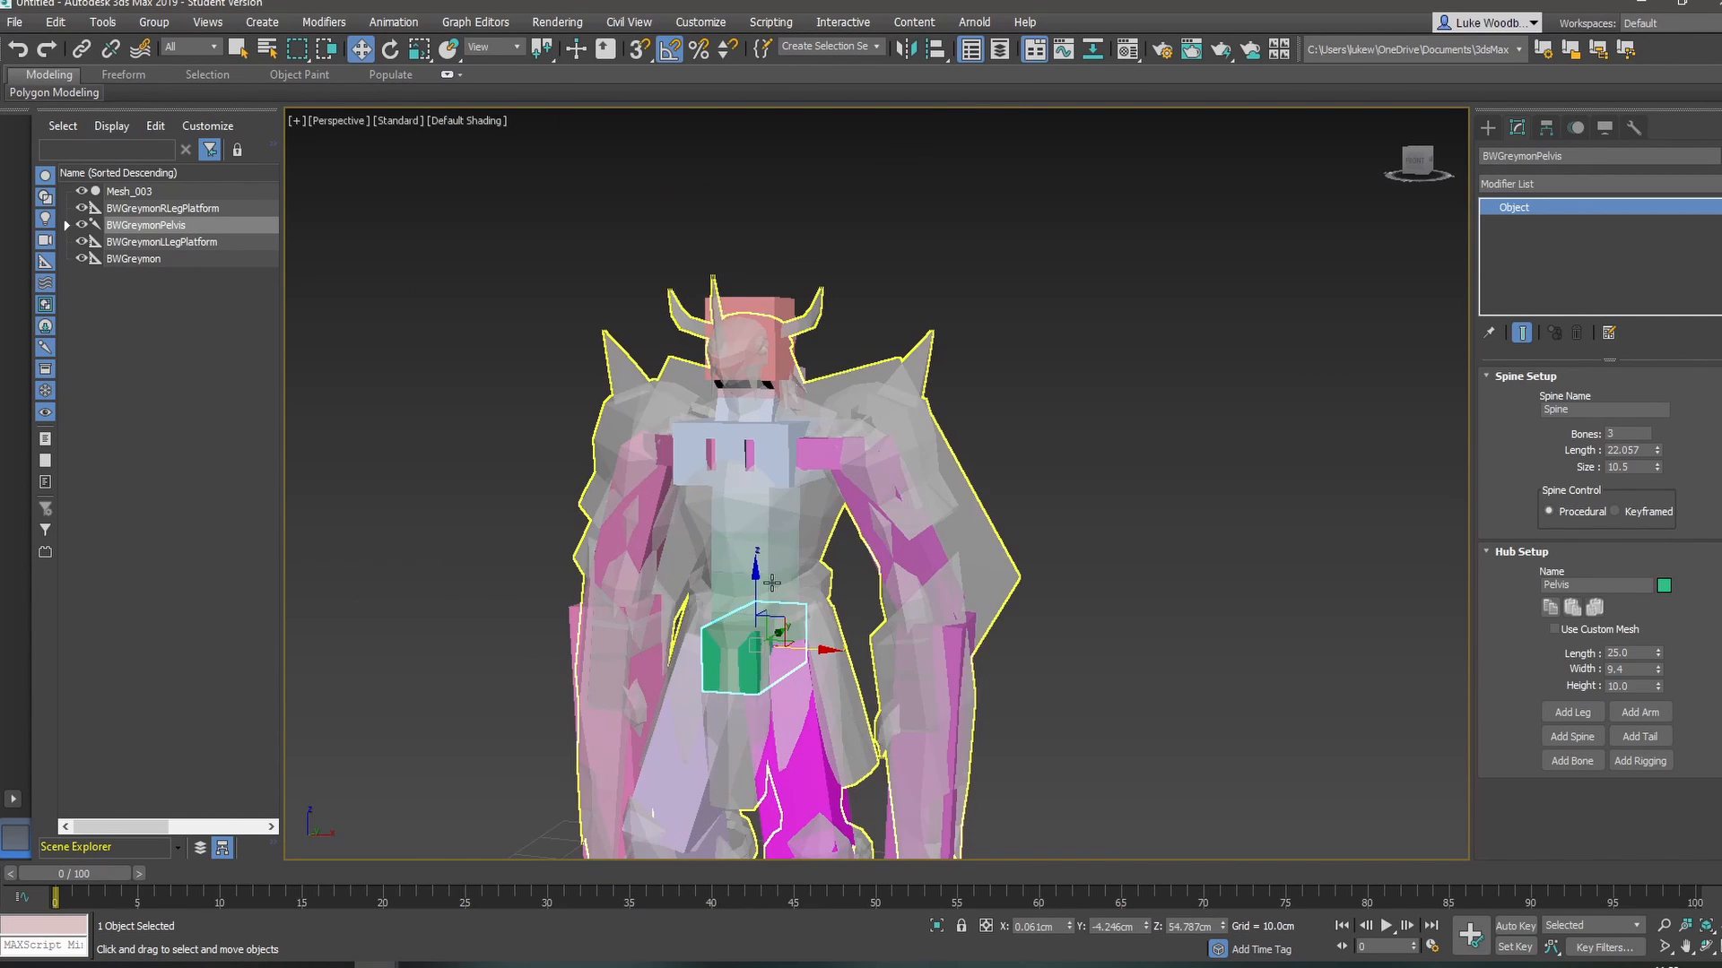
{"action": "middle_click_drag", "start_coordinate": [804, 534], "coordinate": [764, 533], "text": "alt"}
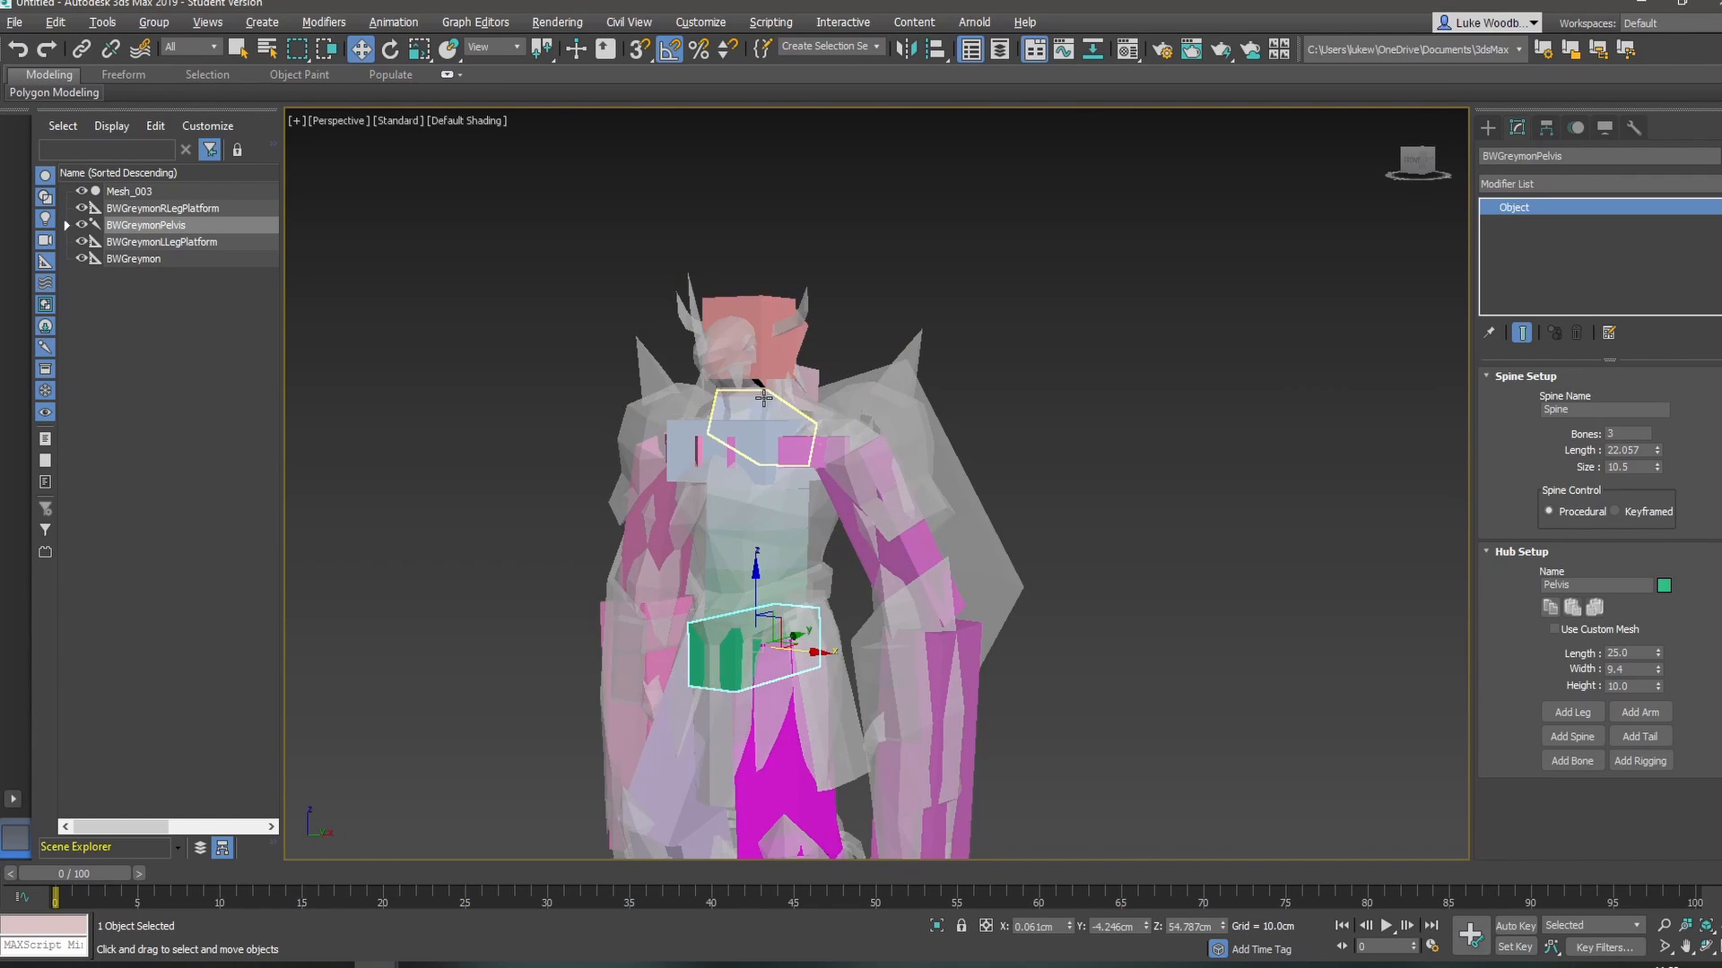
{"action": "middle_click_drag", "start_coordinate": [764, 399], "coordinate": [689, 408], "text": "alt"}
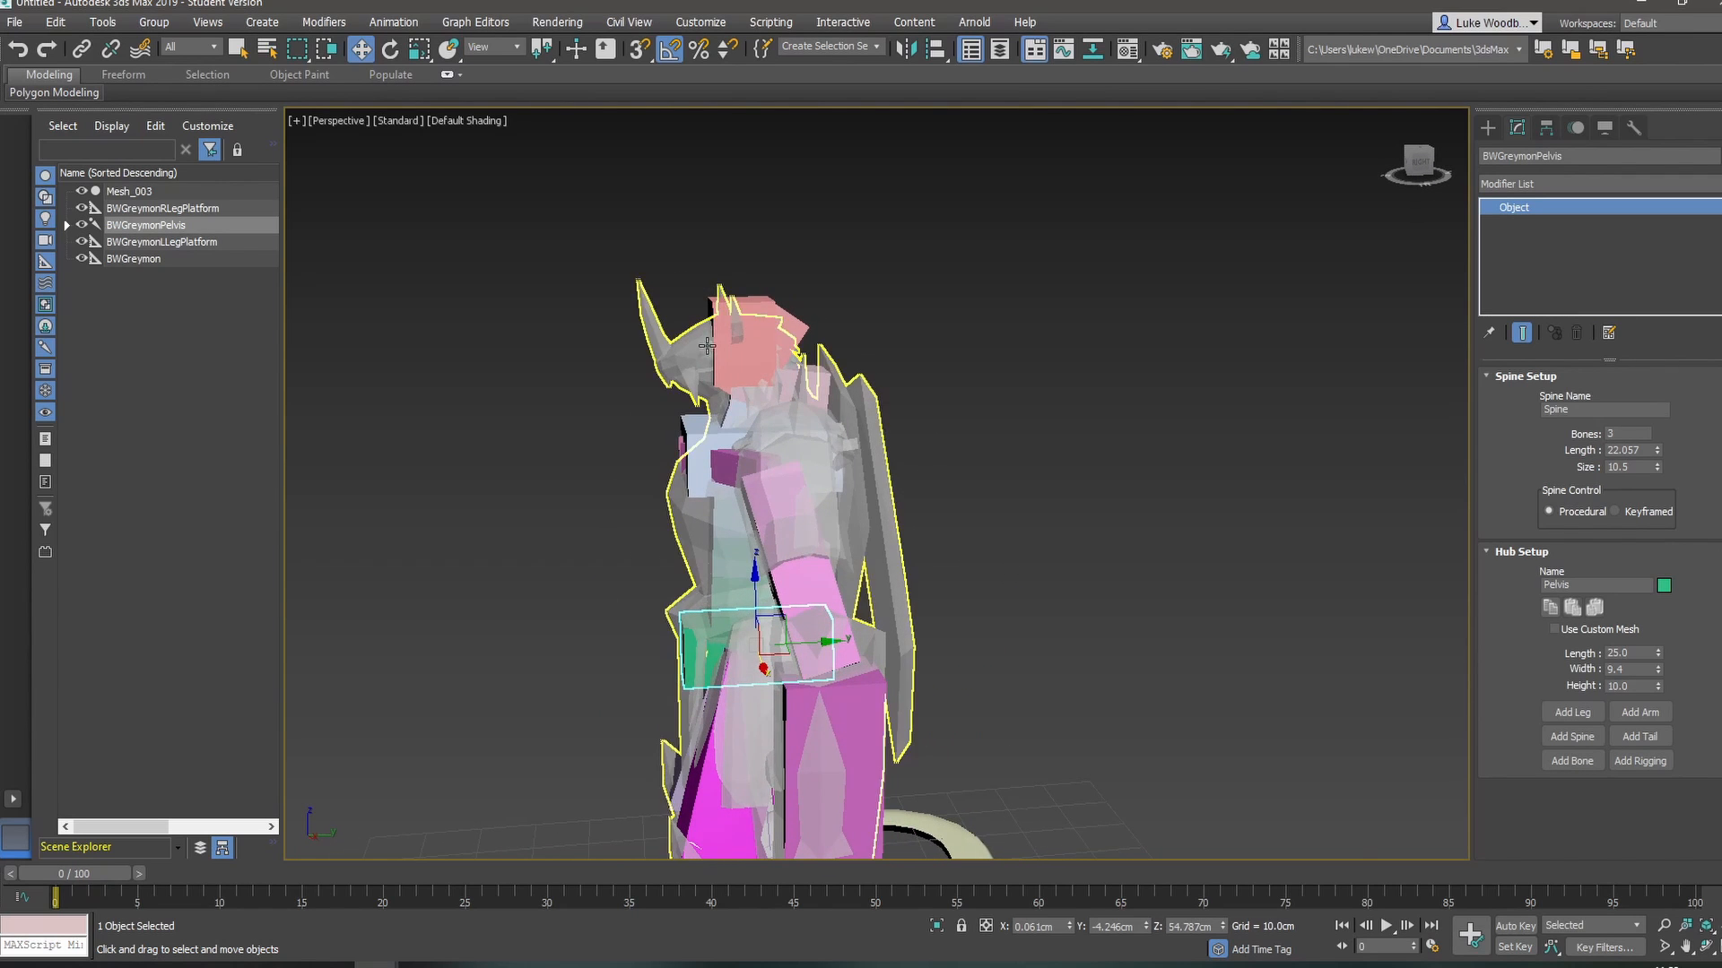
- Add an Edit Poly modifier to the rig's head bone
{"action": "scroll", "coordinate": [726, 339], "scroll_direction": "up", "scroll_amount": 5}
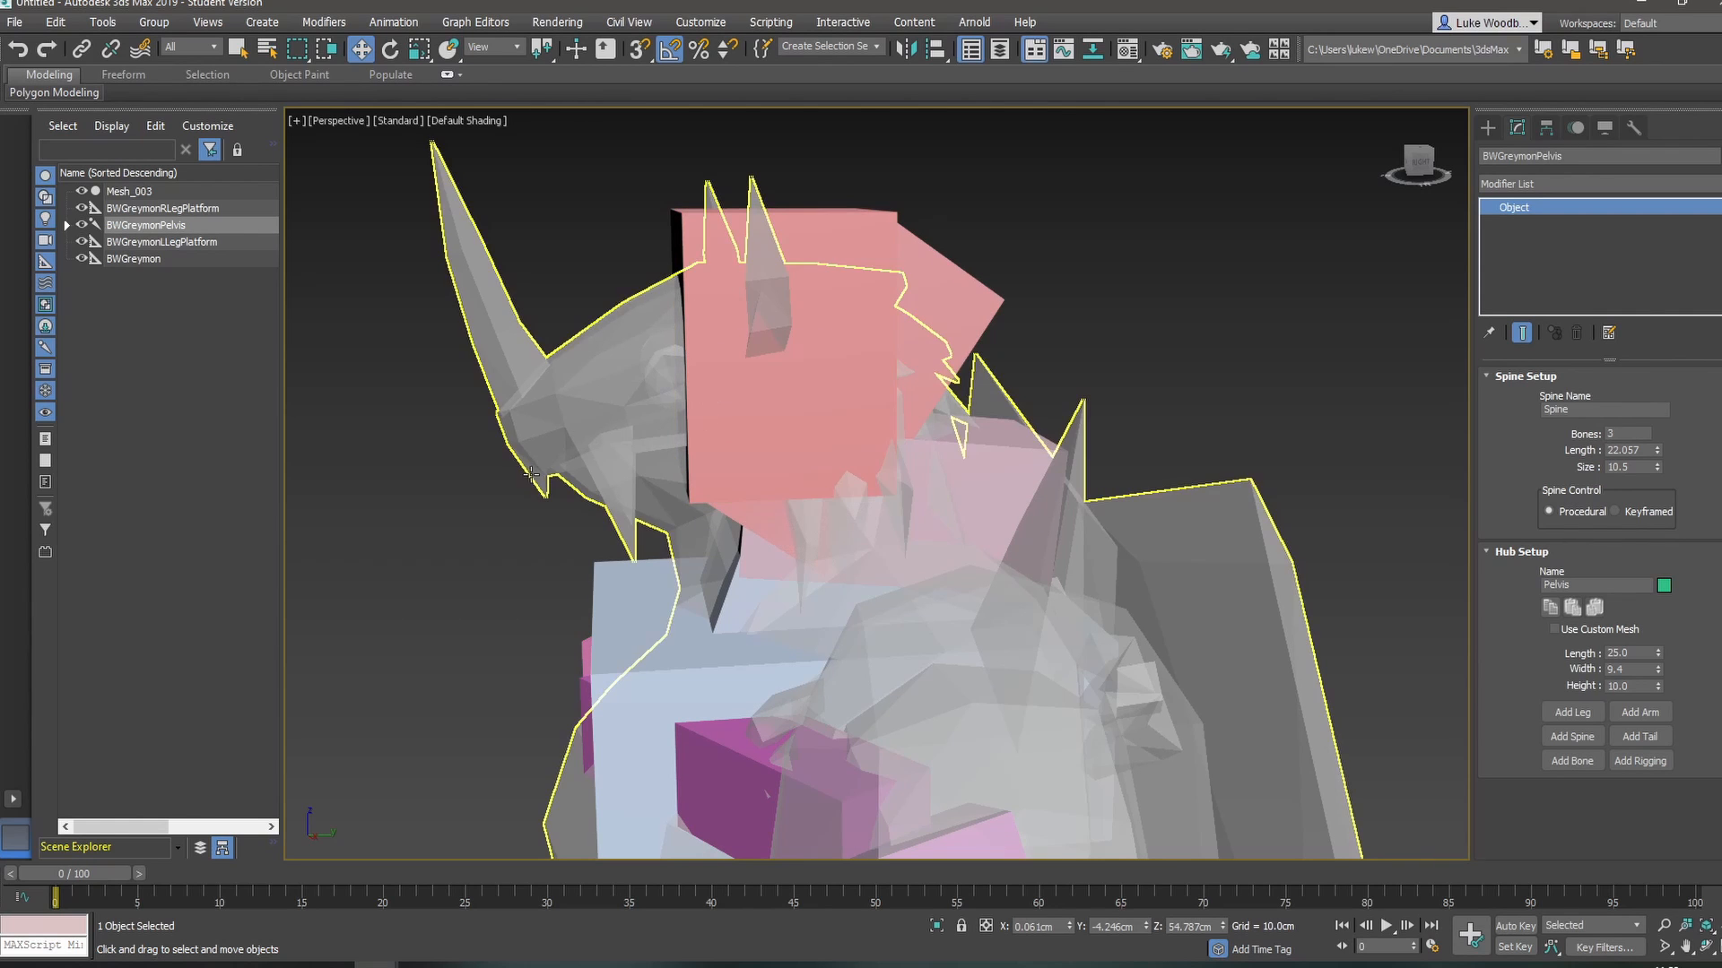
{"action": "middle_click_drag", "start_coordinate": [609, 461], "coordinate": [603, 450], "text": "alt"}
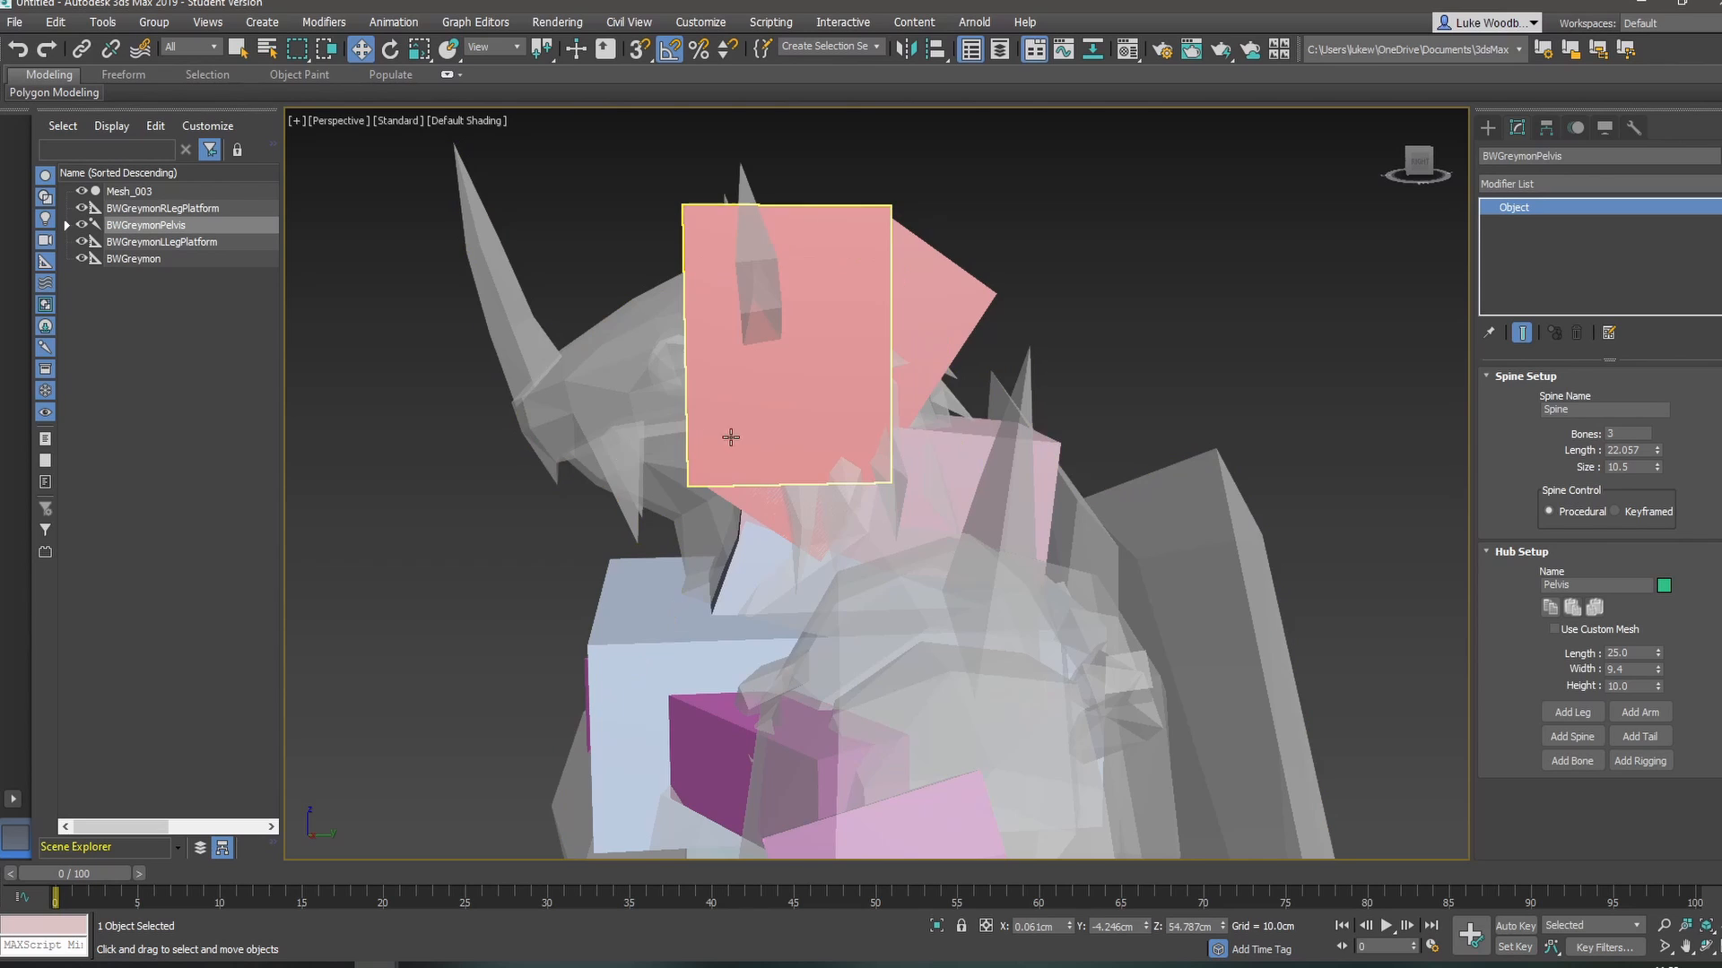
{"action": "left_click", "coordinate": [769, 295]}
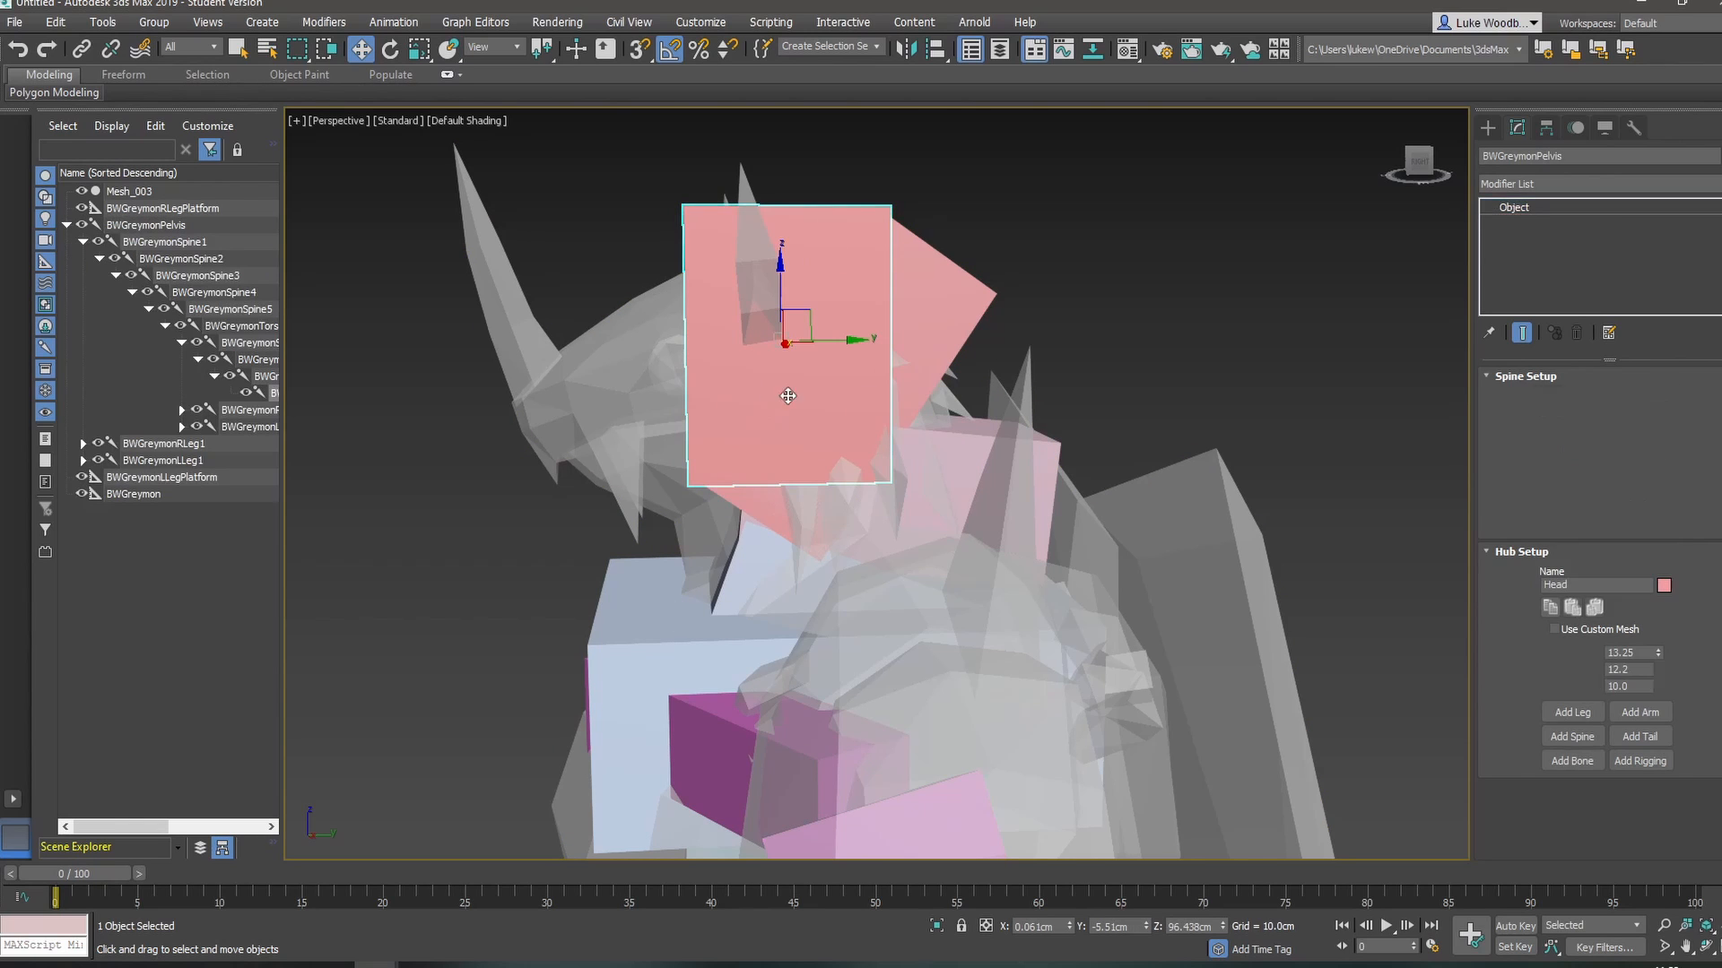
{"action": "left_click", "coordinate": [1541, 183]}
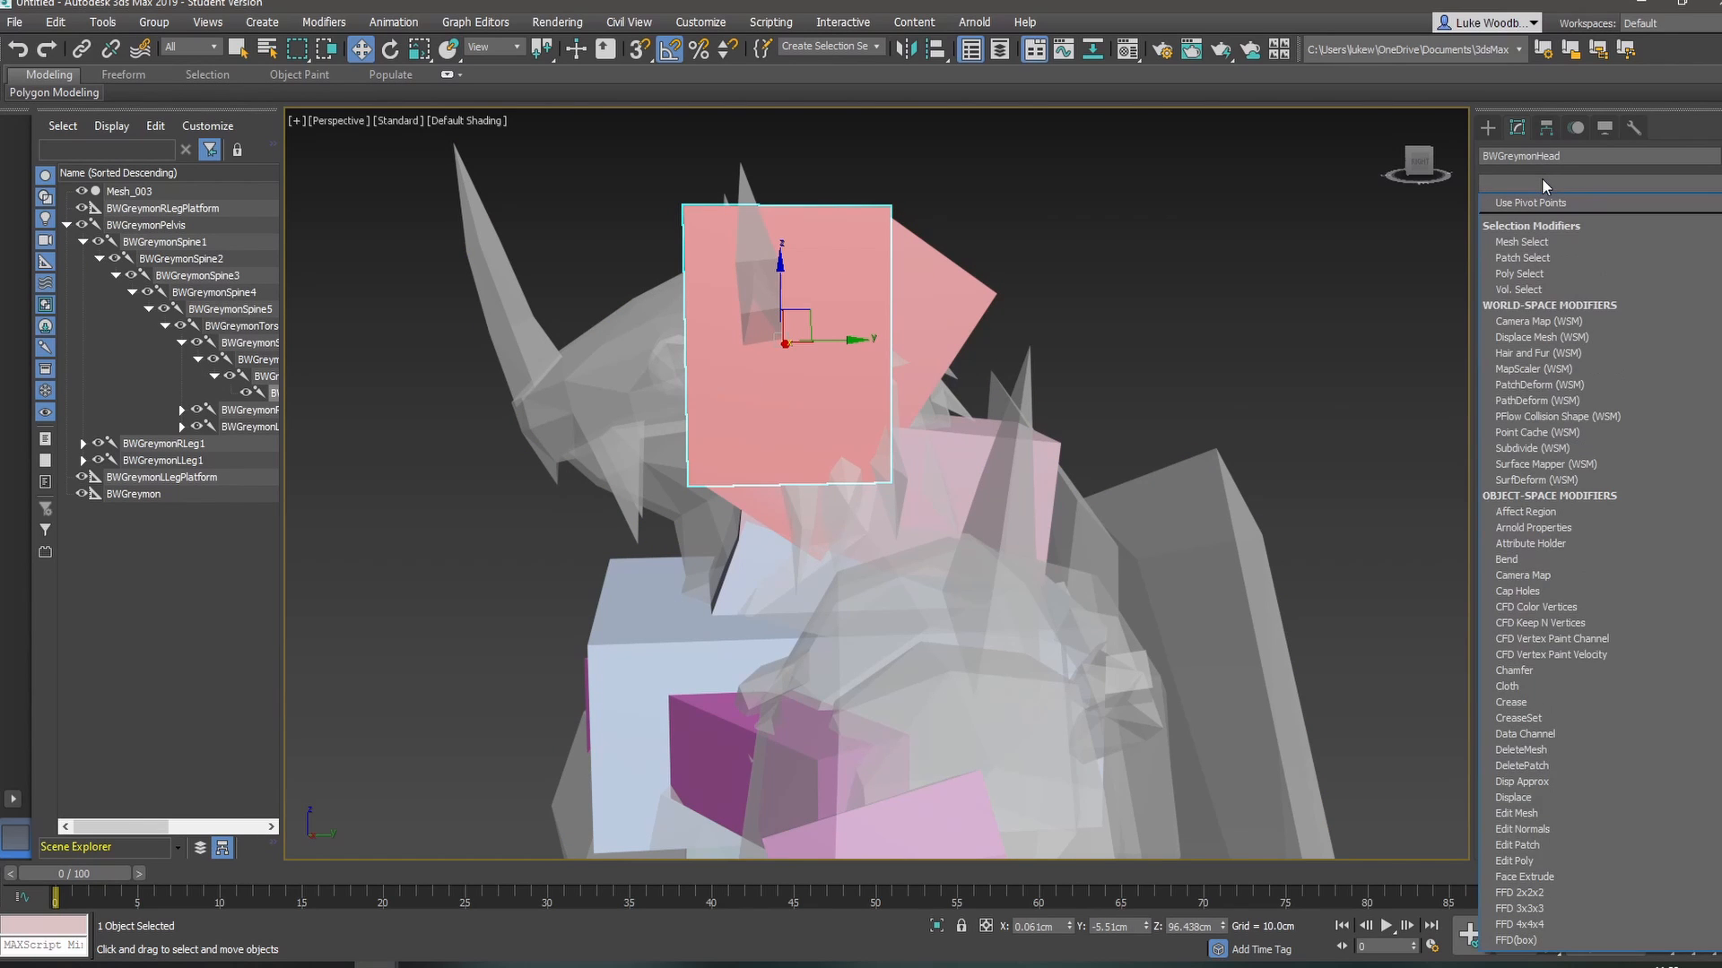
{"action": "type", "text": "esh"}
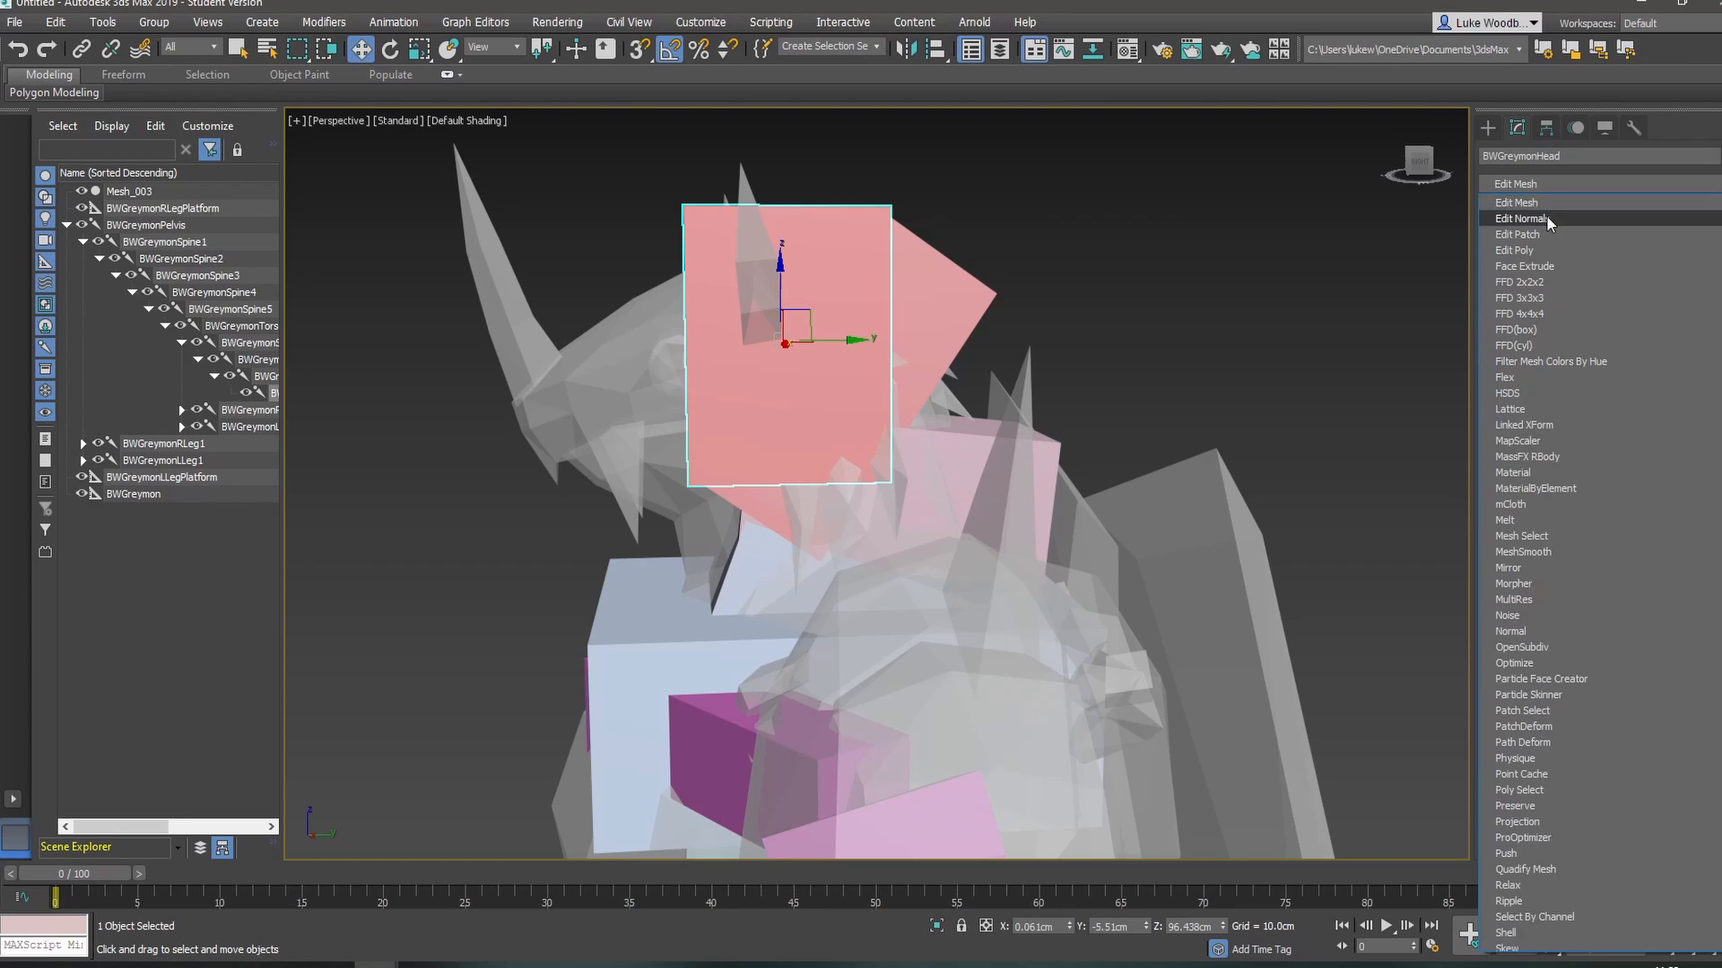
{"action": "left_click", "coordinate": [1547, 248]}
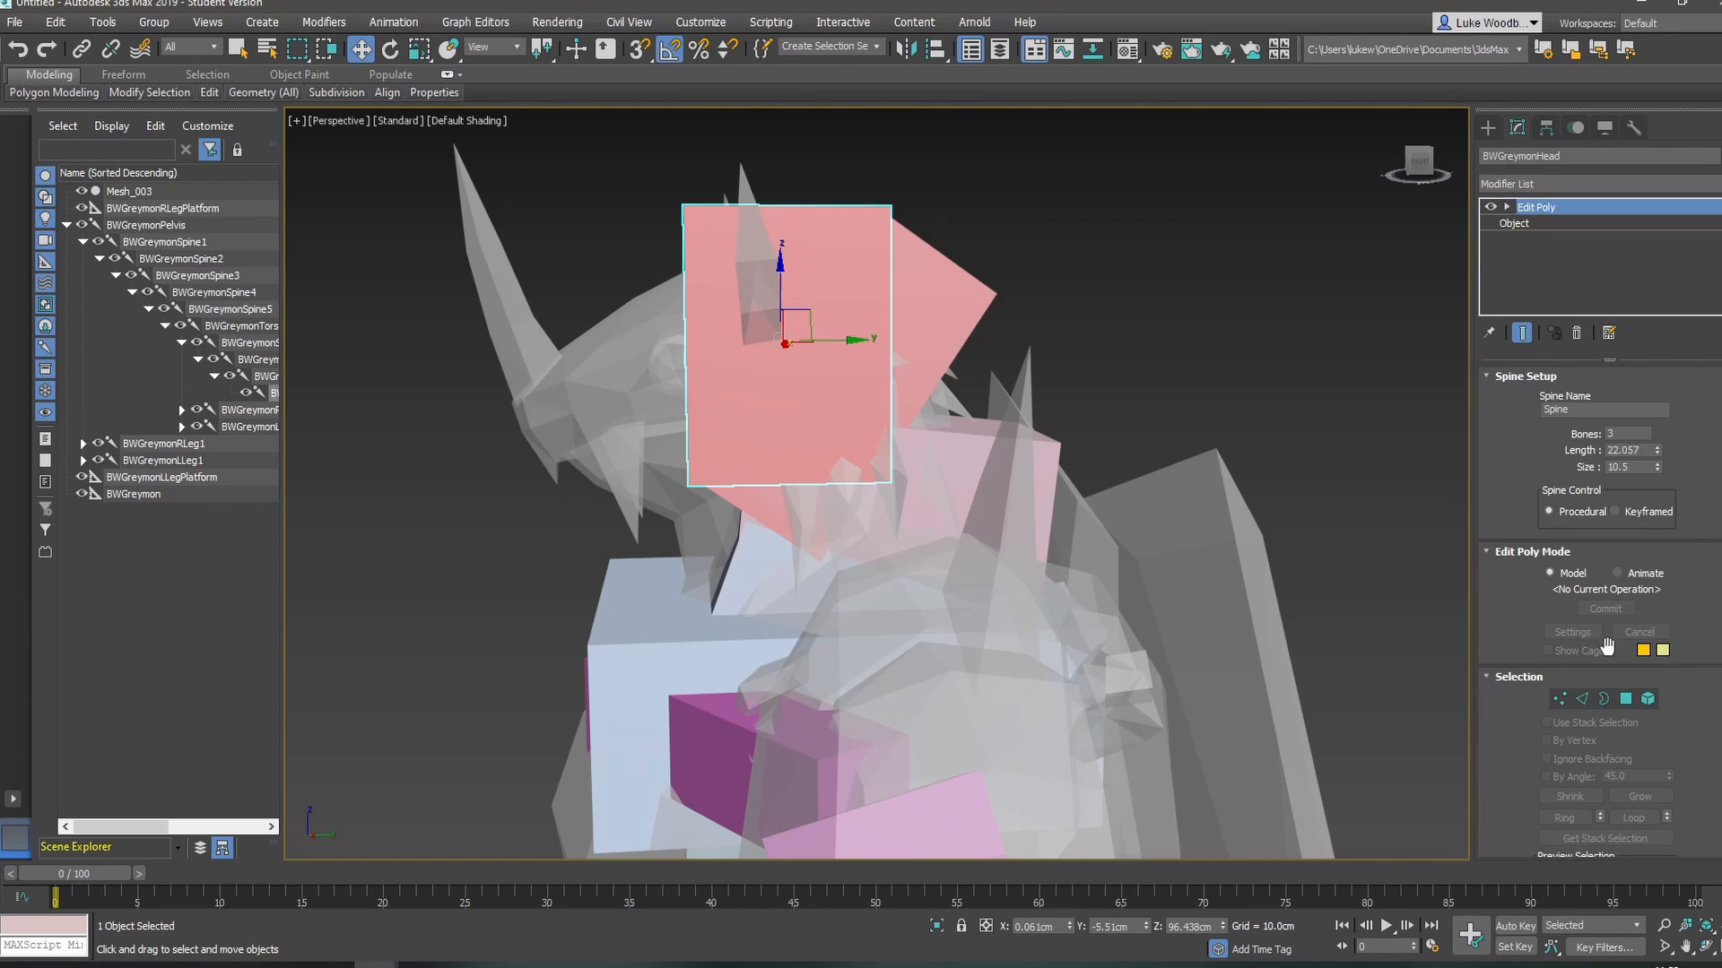
- Pull the head bone's front polygon forward and slightly down over the character's snout
{"action": "left_click", "coordinate": [1624, 698]}
{"action": "middle_click_drag", "start_coordinate": [839, 438], "coordinate": [727, 280], "text": "alt"}
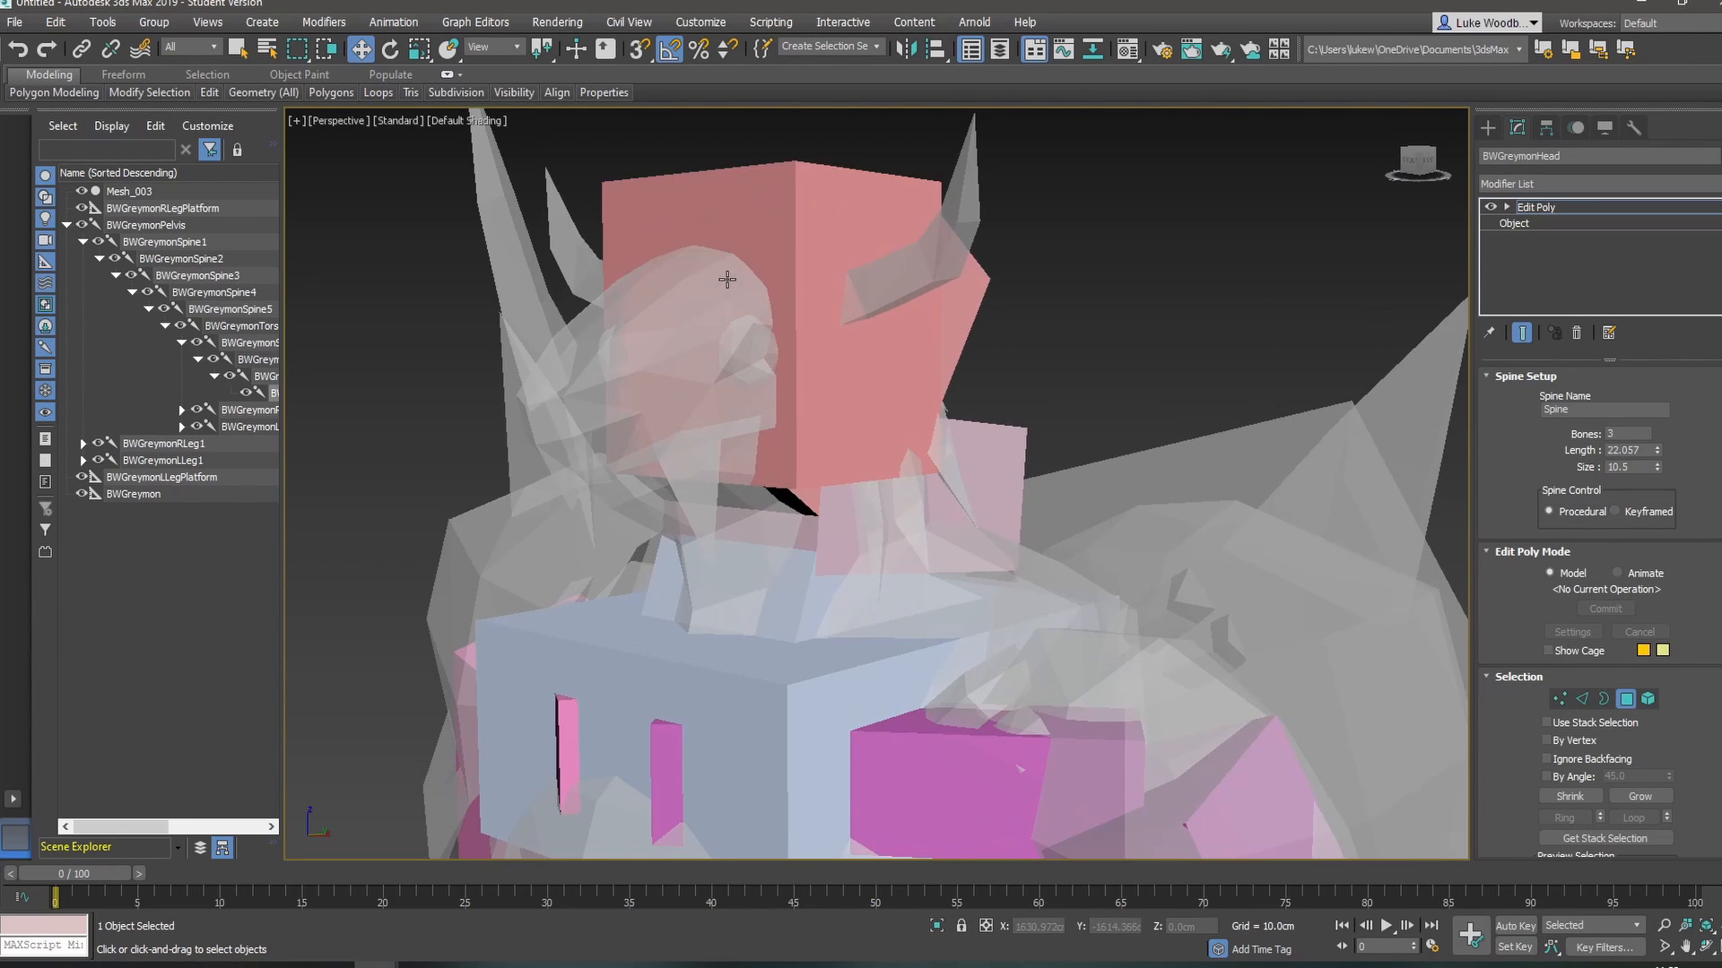
{"action": "left_click", "coordinate": [728, 280]}
{"action": "middle_click_drag", "start_coordinate": [935, 273], "coordinate": [853, 269], "text": "alt"}
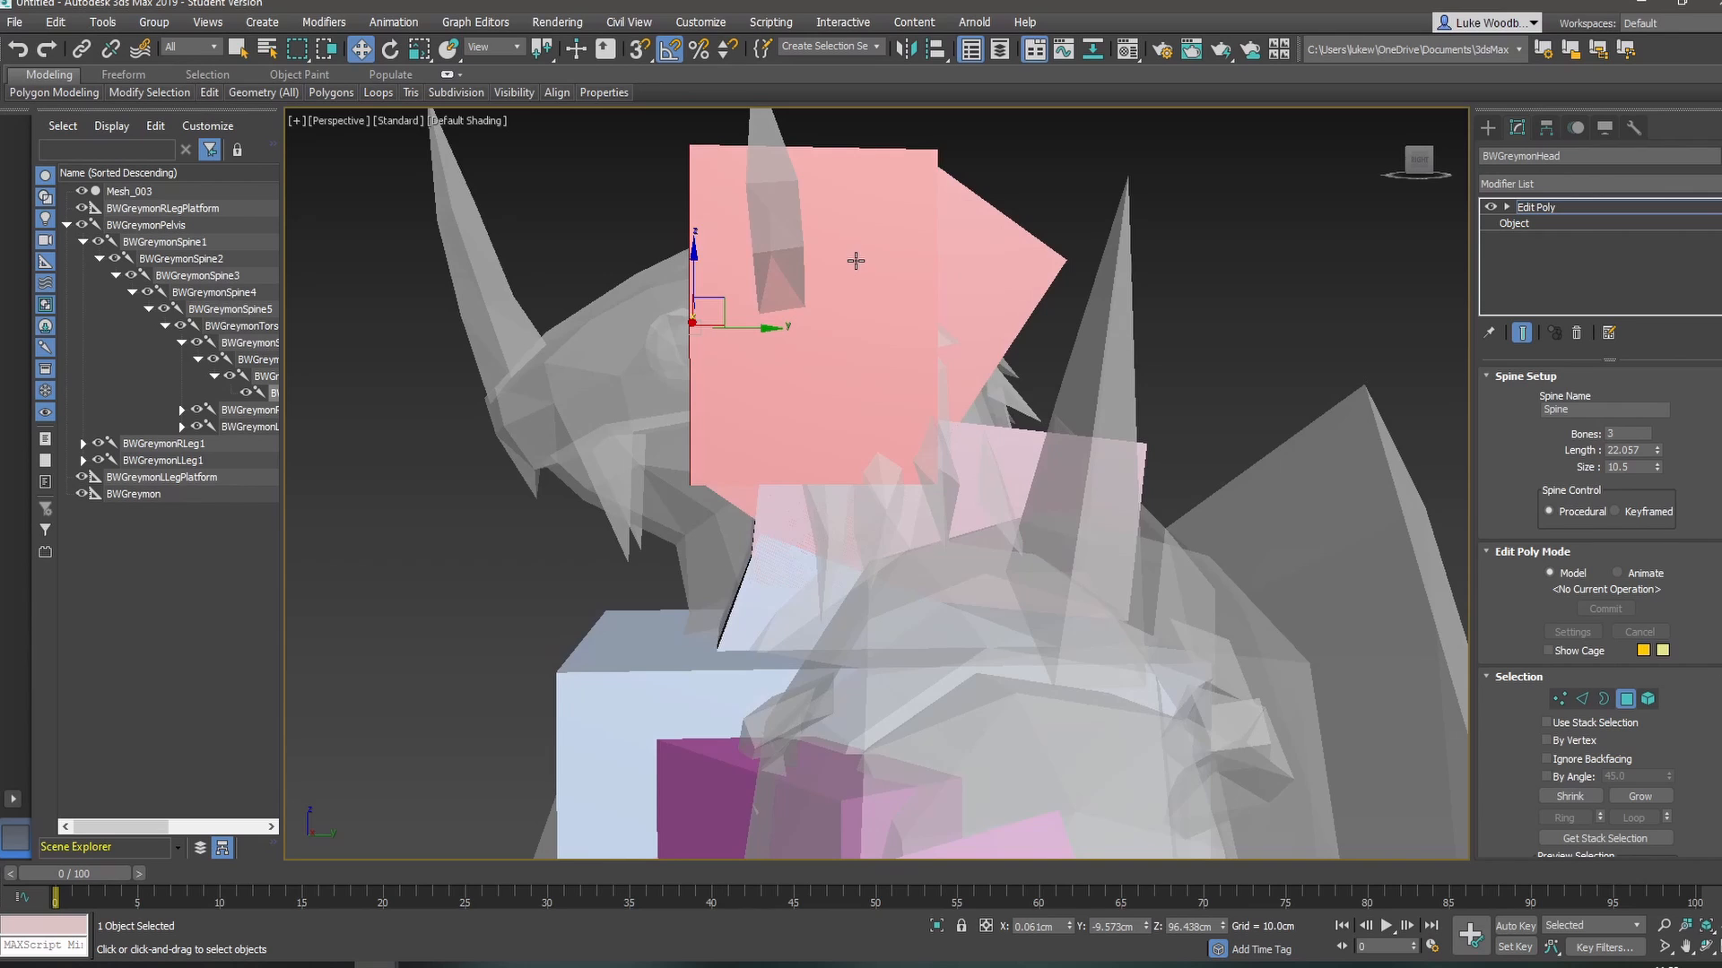
{"action": "left_click_drag", "start_coordinate": [726, 307], "coordinate": [579, 354]}
- Move the head bone's upper front vertices down to the horn base and its lower front vertices back to the jaw
{"action": "key", "text": "1"}
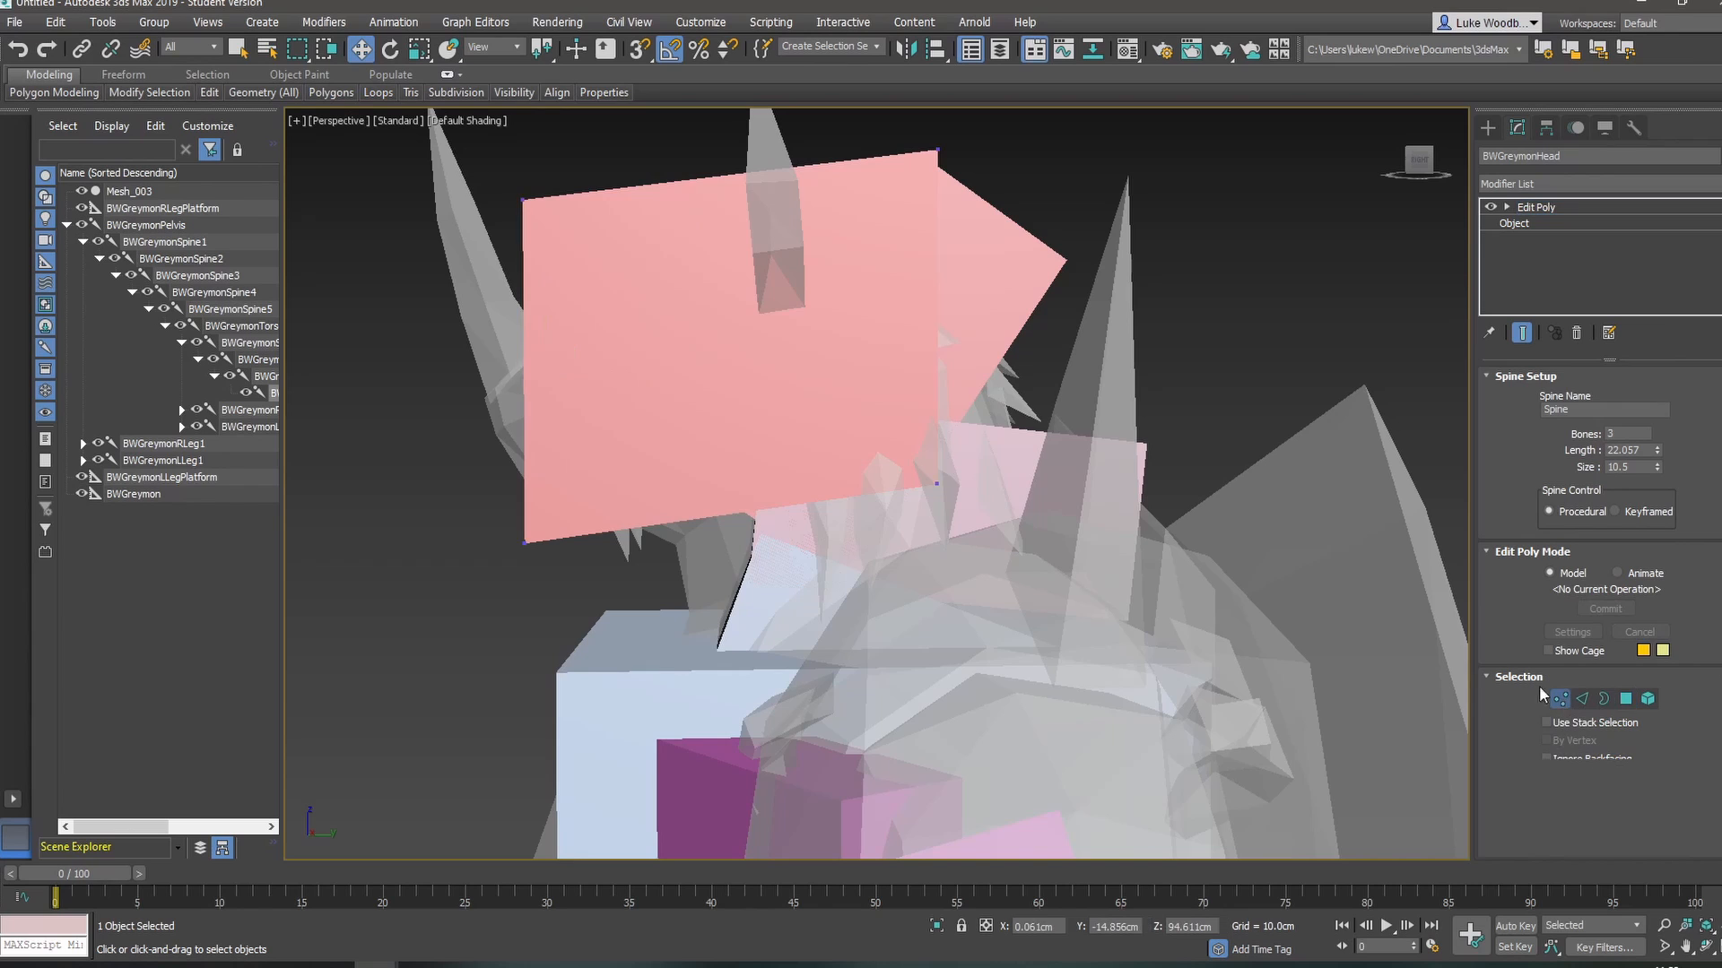
{"action": "left_click_drag", "start_coordinate": [482, 158], "coordinate": [574, 269]}
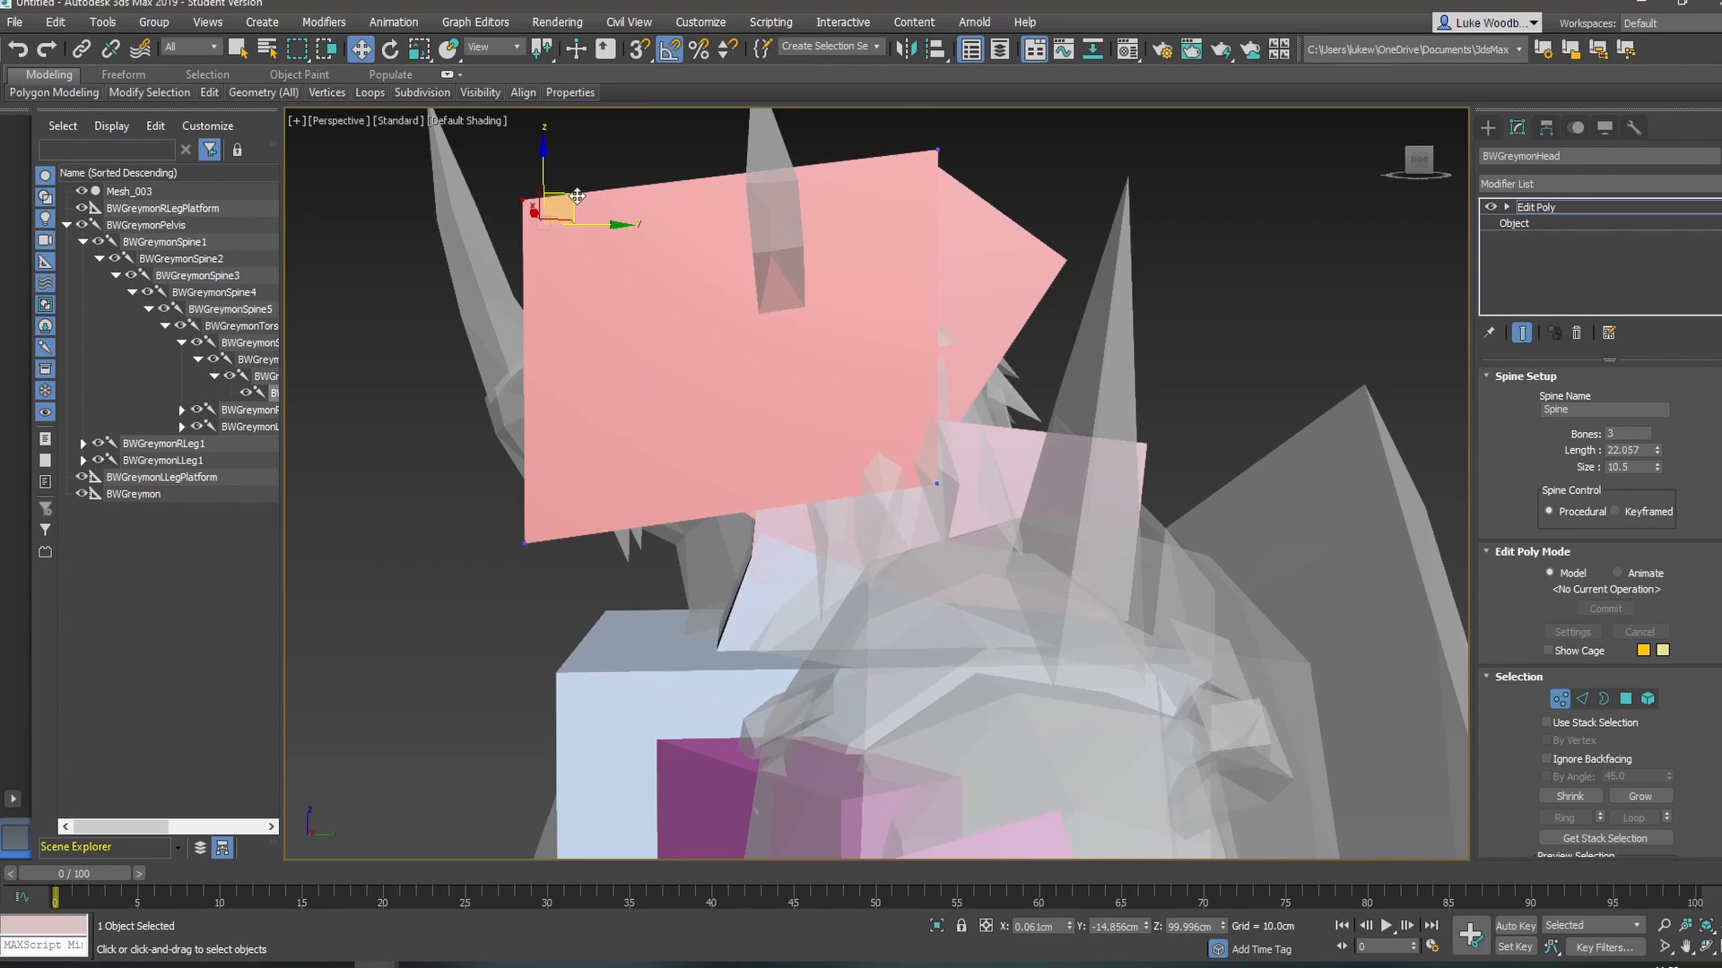
{"action": "left_click_drag", "start_coordinate": [579, 197], "coordinate": [553, 375]}
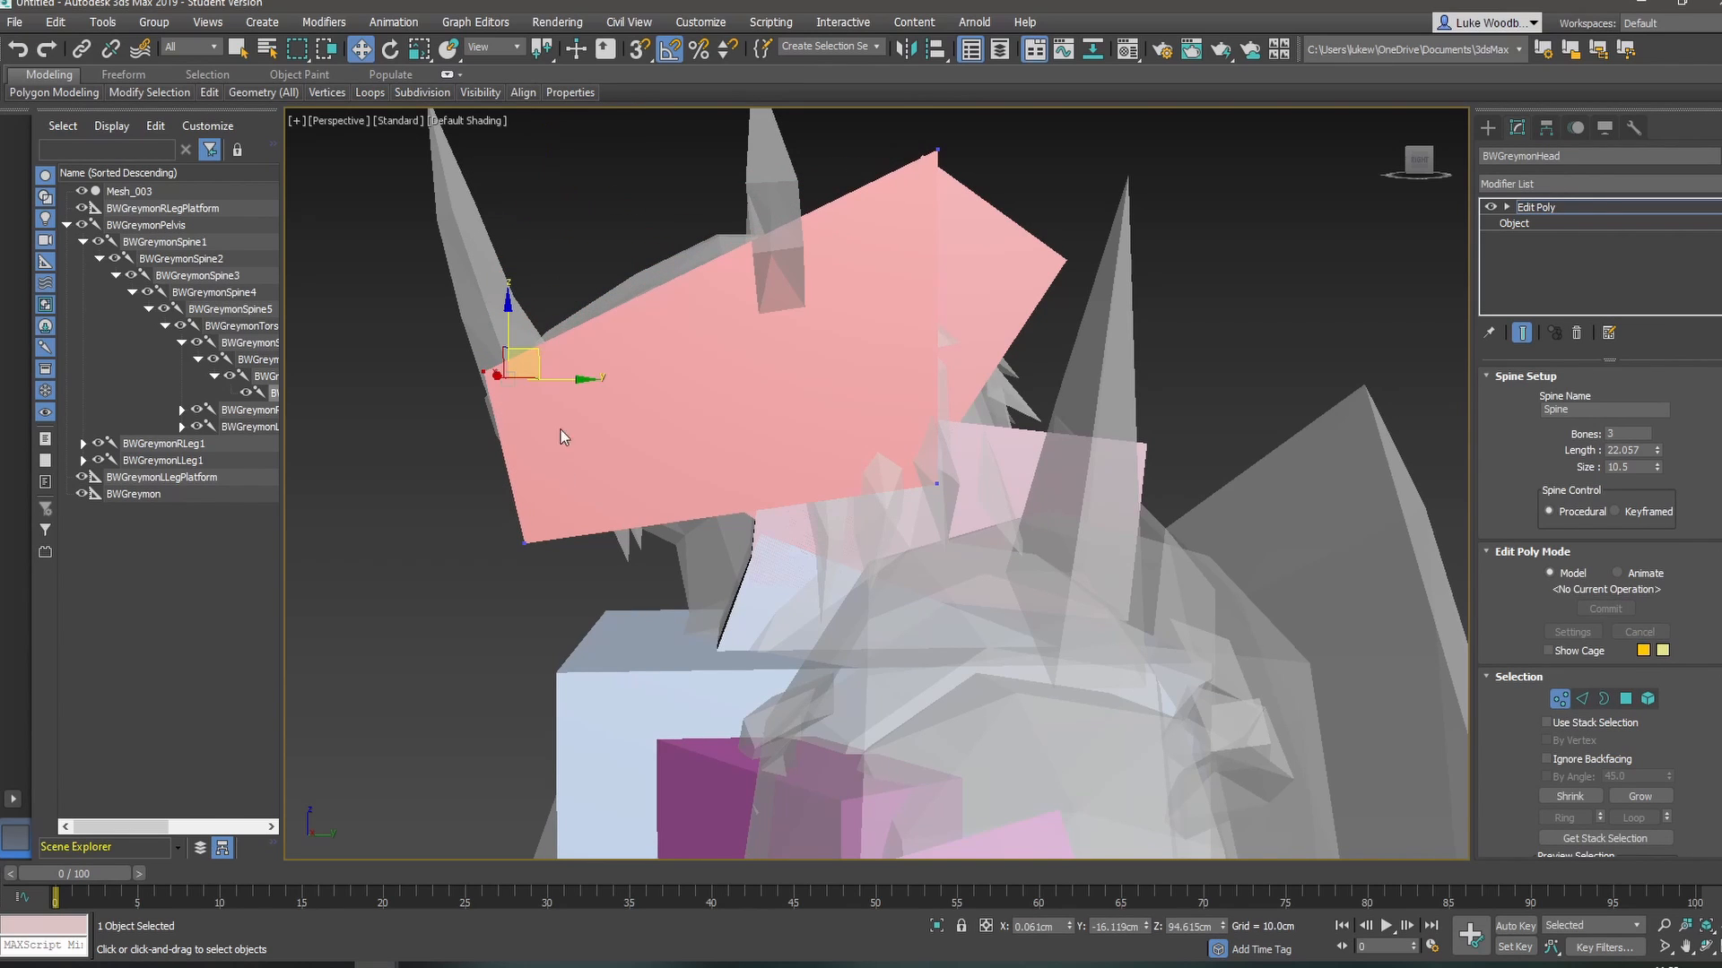
{"action": "left_click_drag", "start_coordinate": [498, 504], "coordinate": [618, 432]}
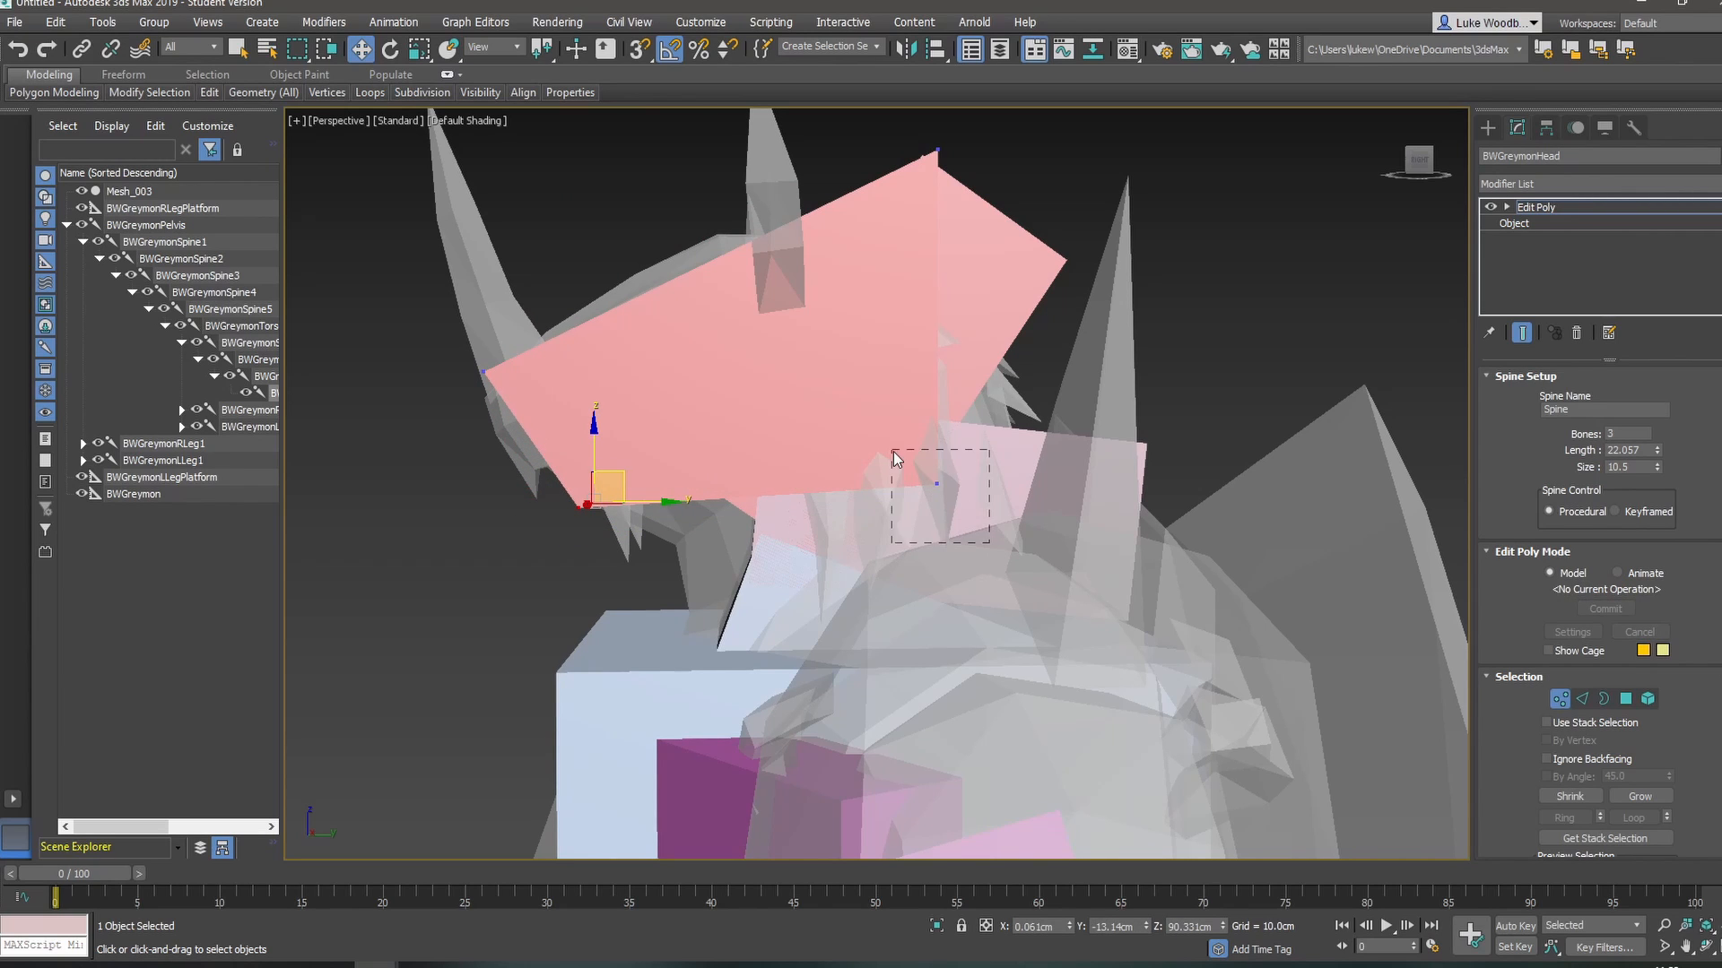
- Move the head bone's lower rear vertices forward under the jaw and its upper rear vertices down to the skull
{"action": "left_click", "coordinate": [936, 484]}
{"action": "left_click_drag", "start_coordinate": [960, 482], "coordinate": [747, 489]}
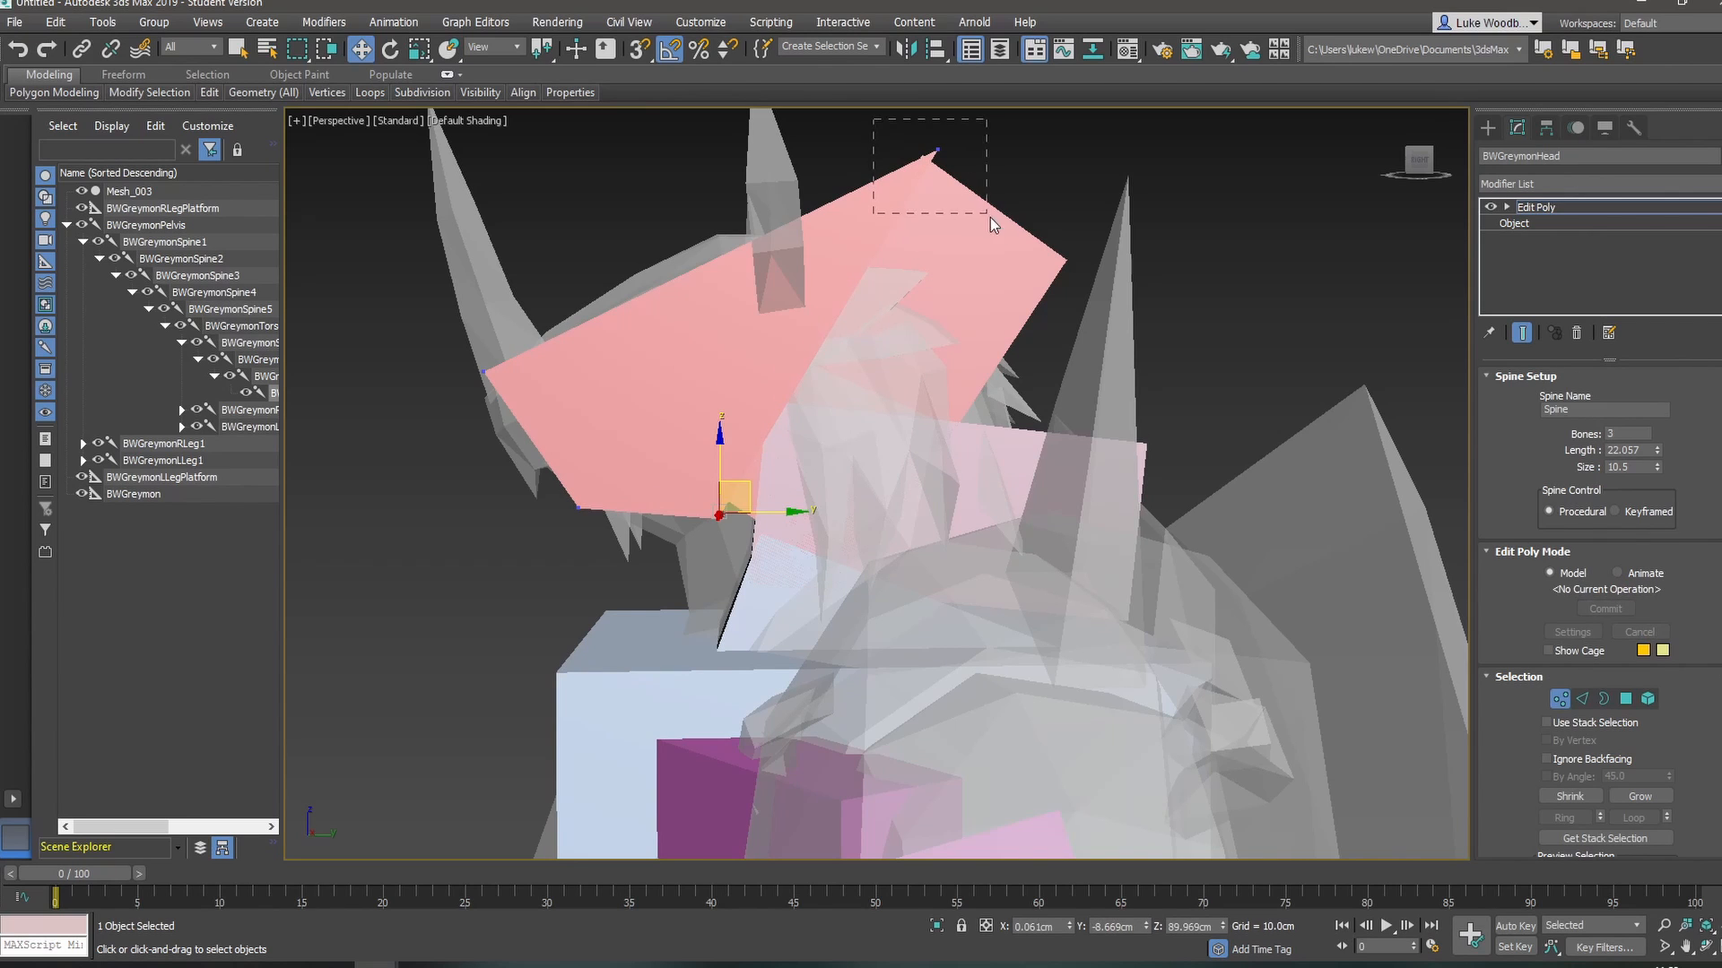
{"action": "left_click_drag", "start_coordinate": [990, 217], "coordinate": [896, 239]}
{"action": "mouse_move", "coordinate": [896, 239]}
{"action": "middle_mouse_down", "text": "alt"}
{"action": "mouse_move", "coordinate": [954, 271]}
{"action": "mouse_move", "coordinate": [907, 261]}
{"action": "middle_mouse_up", "text": "alt"}
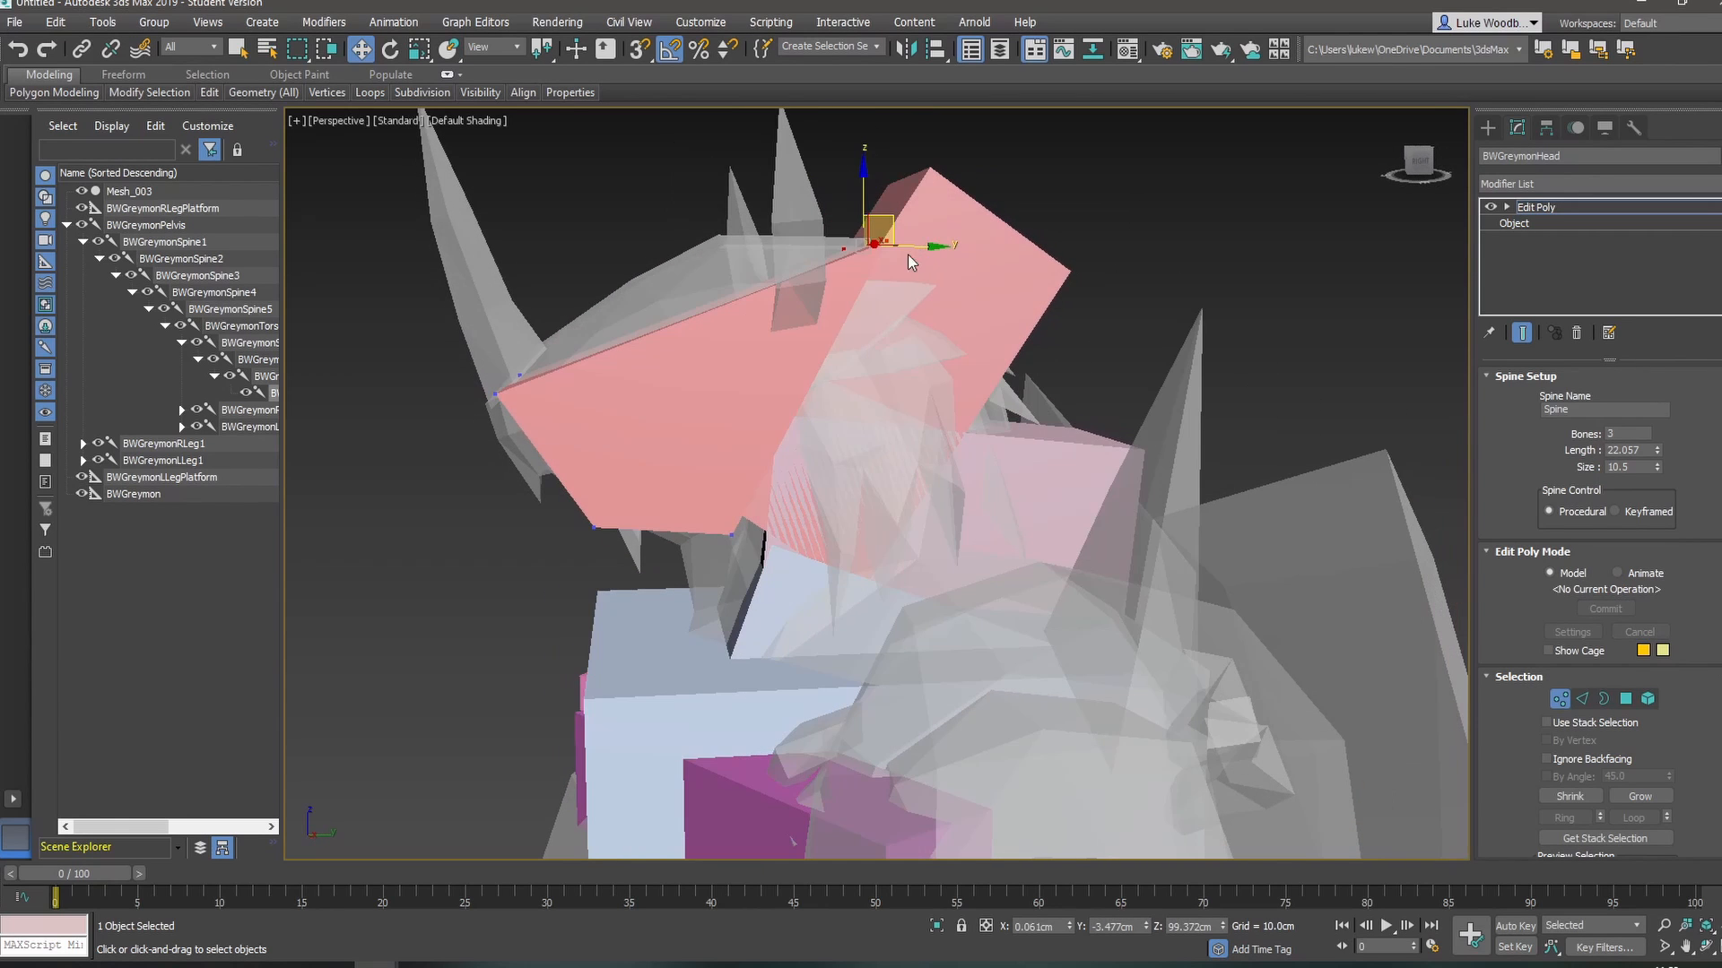
- Insert a vertical edge loop around the middle of the head bone with Swift Loop
{"action": "left_click", "coordinate": [202, 95]}
{"action": "left_click", "coordinate": [1584, 697]}
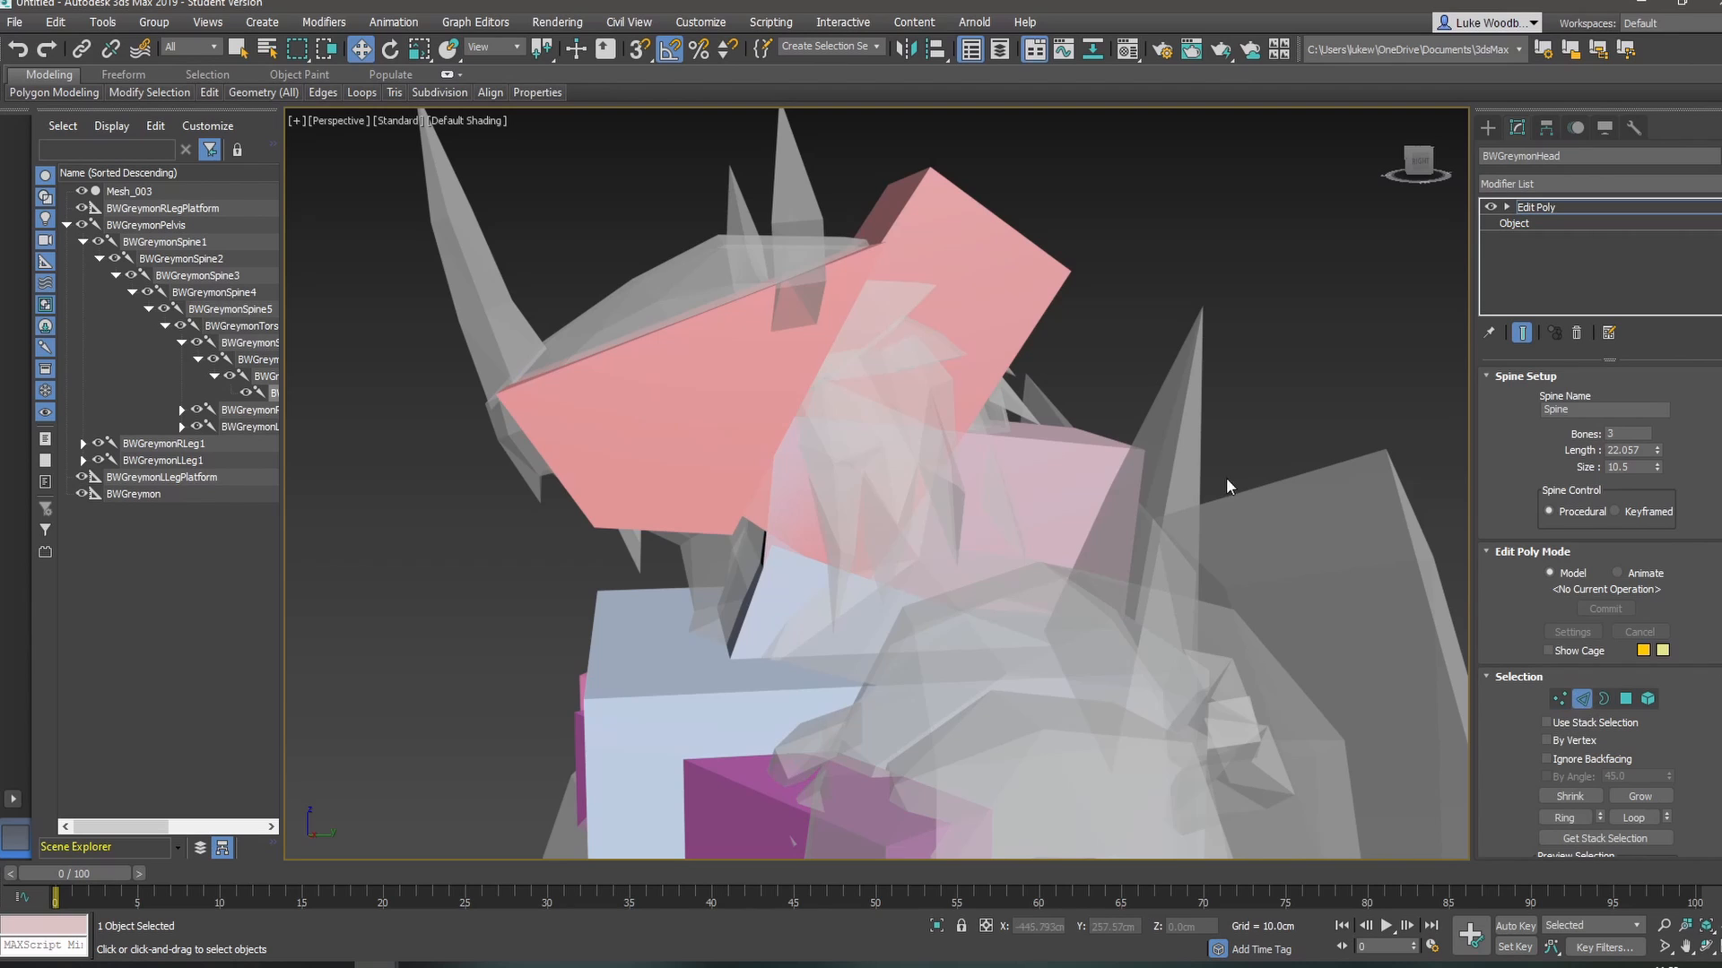
{"action": "mouse_move", "coordinate": [215, 91]}
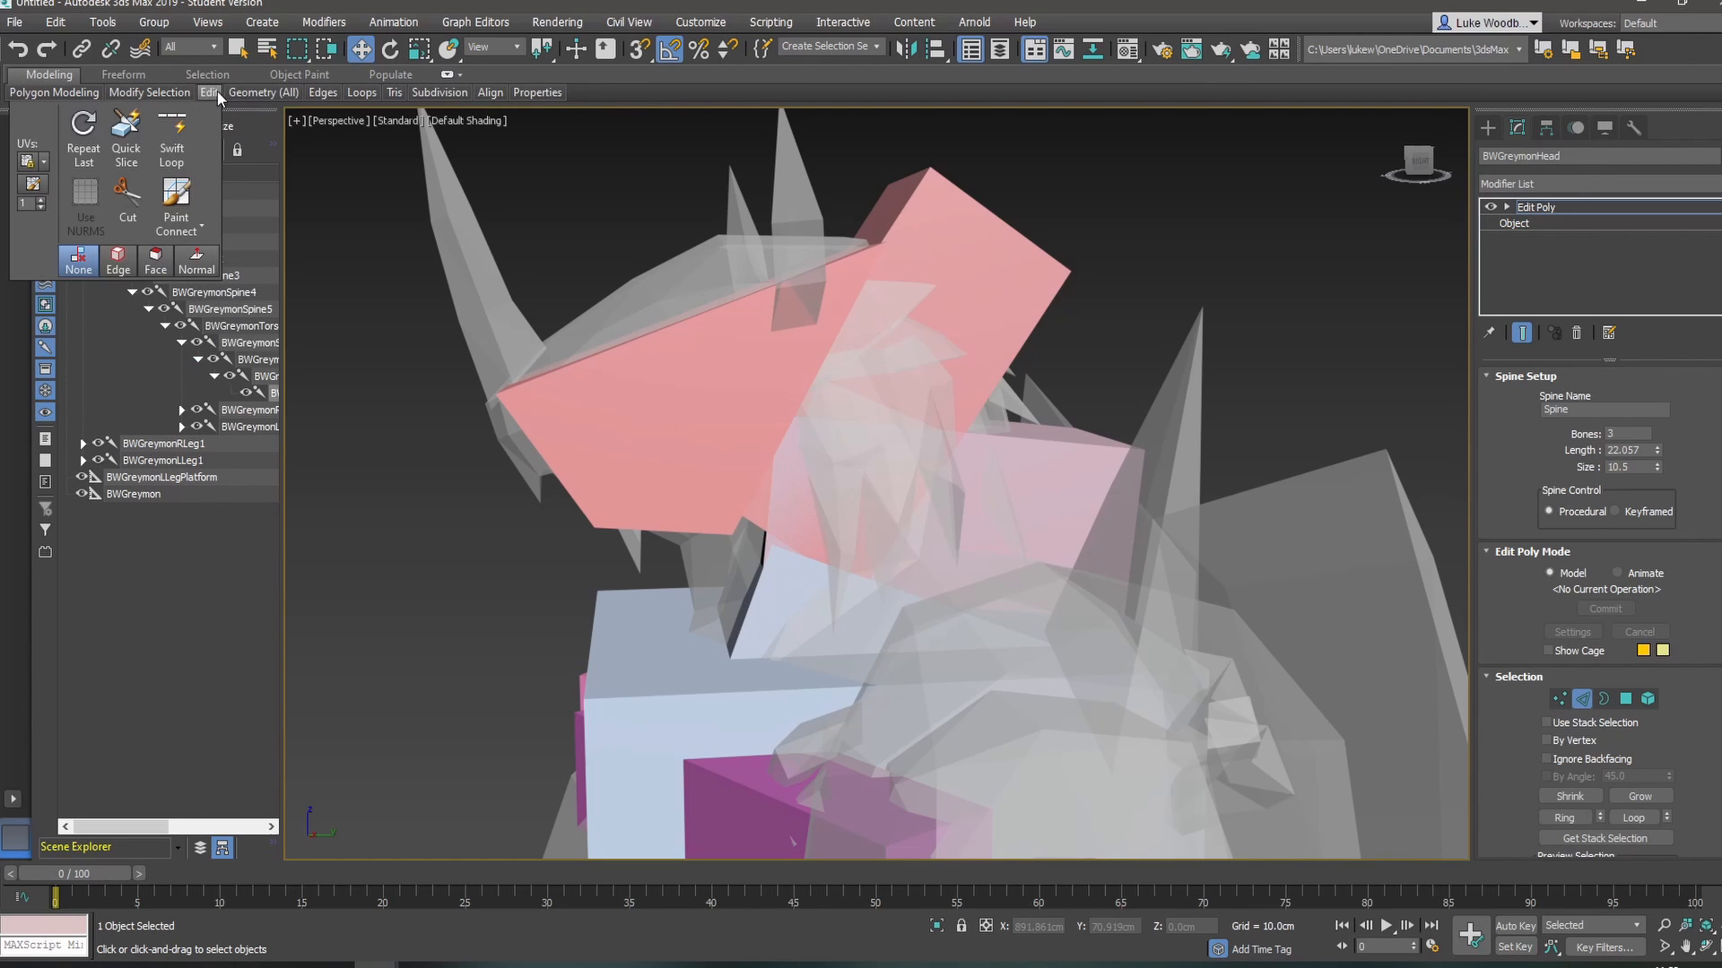
{"action": "left_click", "coordinate": [190, 152]}
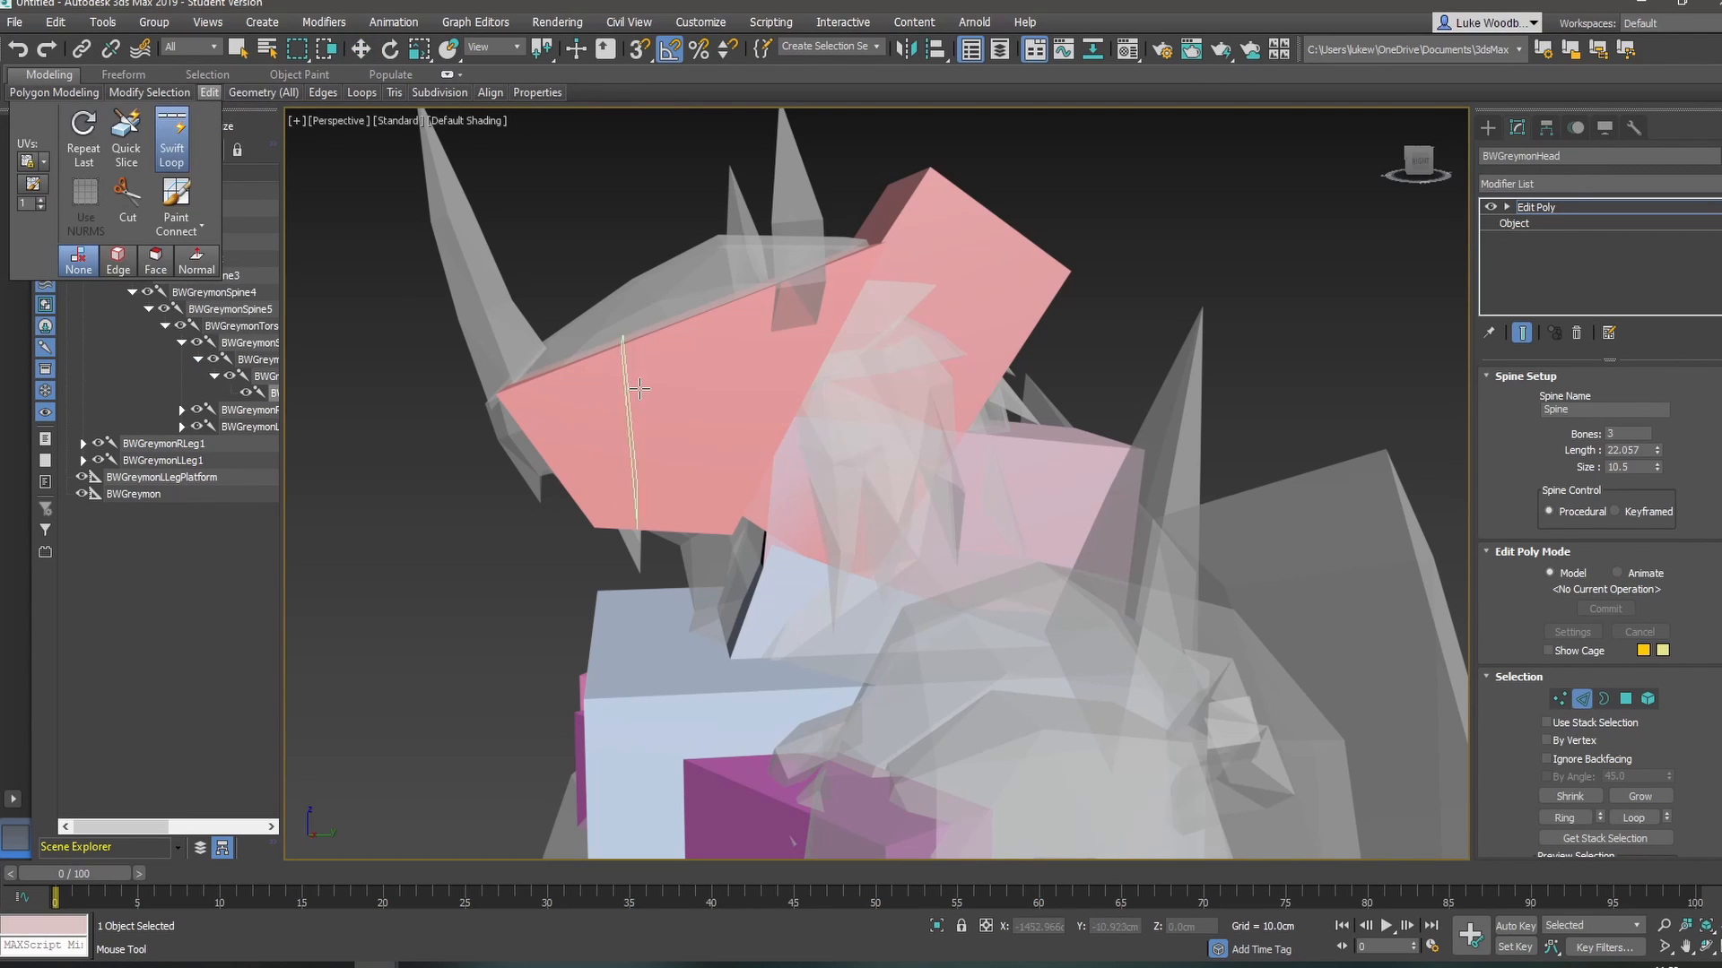
{"action": "left_click", "coordinate": [720, 369]}
- Raise the new loop's top vertices to the crown of the character's head
{"action": "key", "text": "1"}
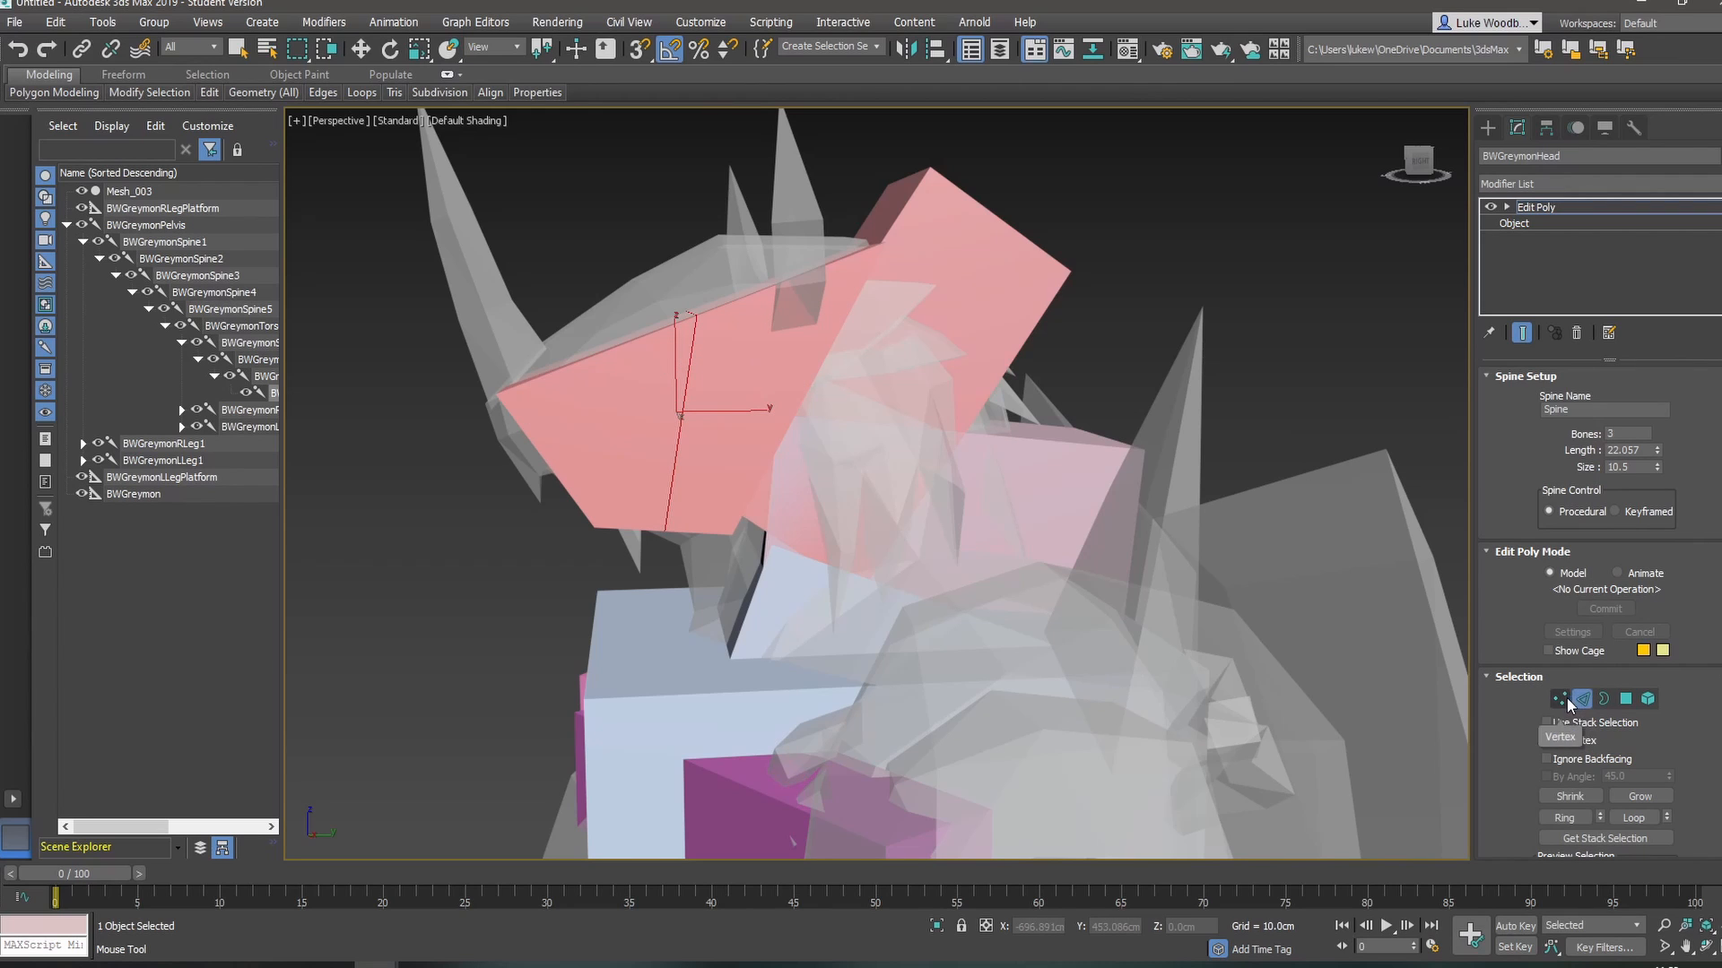
{"action": "key", "text": "w"}
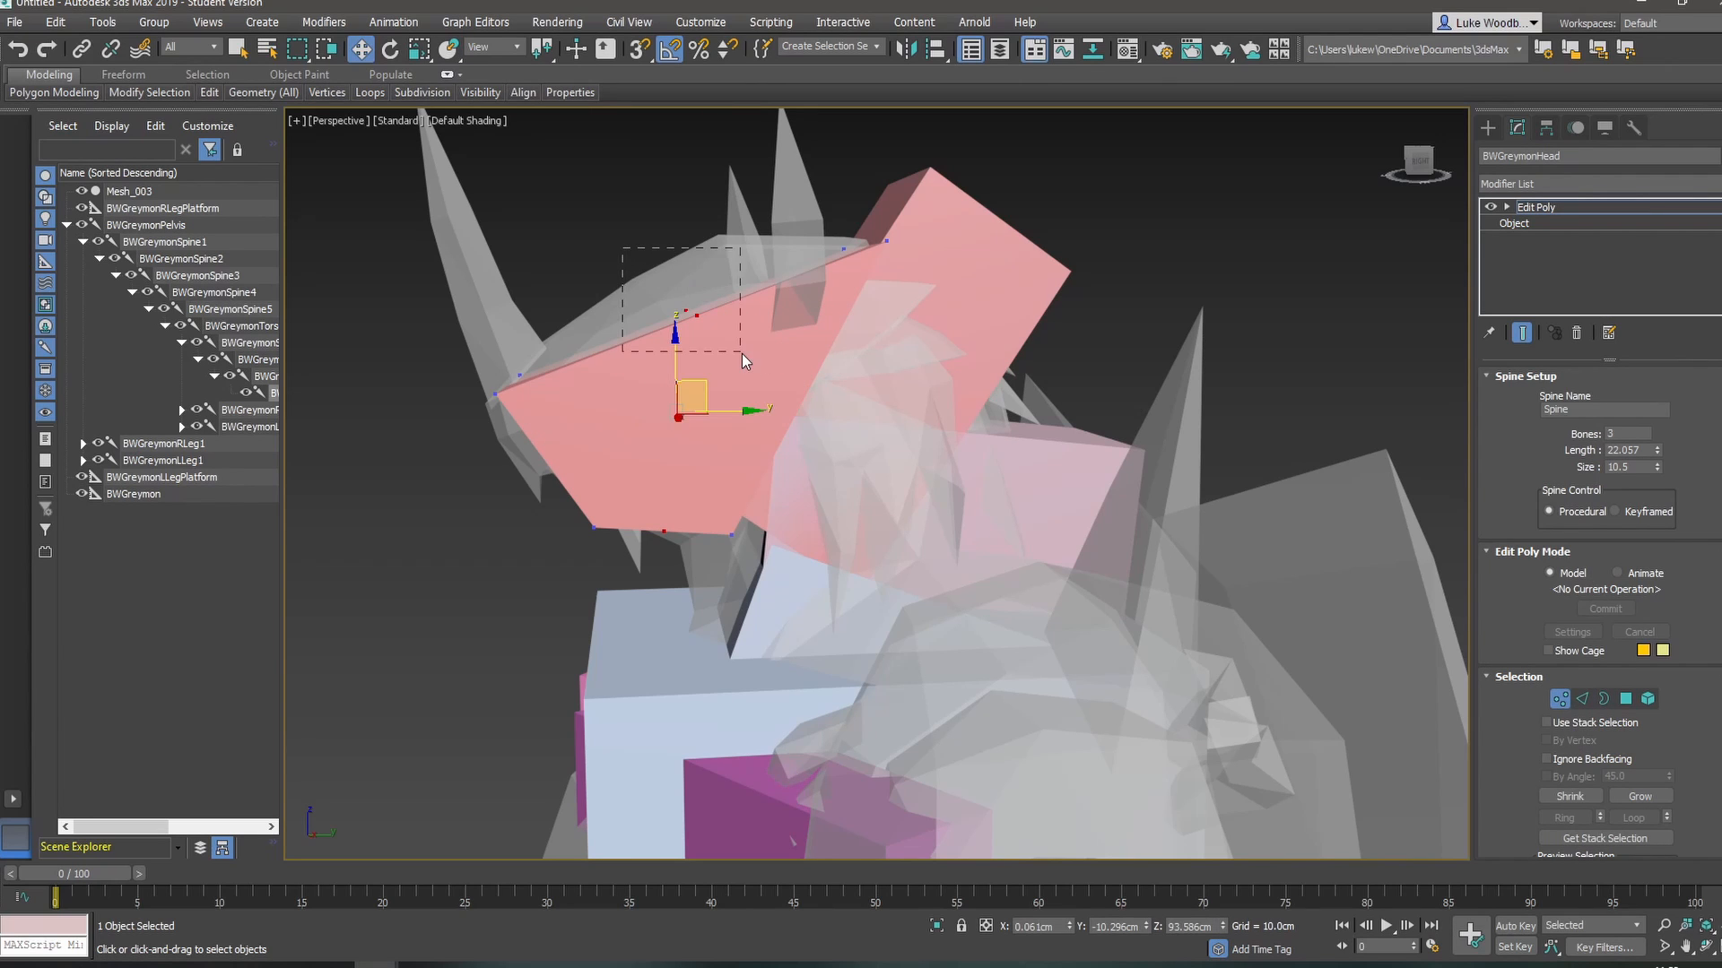
{"action": "left_click", "coordinate": [696, 314]}
{"action": "left_click_drag", "start_coordinate": [720, 299], "coordinate": [691, 228]}
{"action": "mouse_move", "coordinate": [683, 397]}
{"action": "middle_mouse_down", "text": "alt"}
{"action": "mouse_move", "coordinate": [832, 398]}
{"action": "mouse_move", "coordinate": [639, 396]}
{"action": "mouse_move", "coordinate": [676, 400]}
{"action": "middle_mouse_up", "text": "alt"}
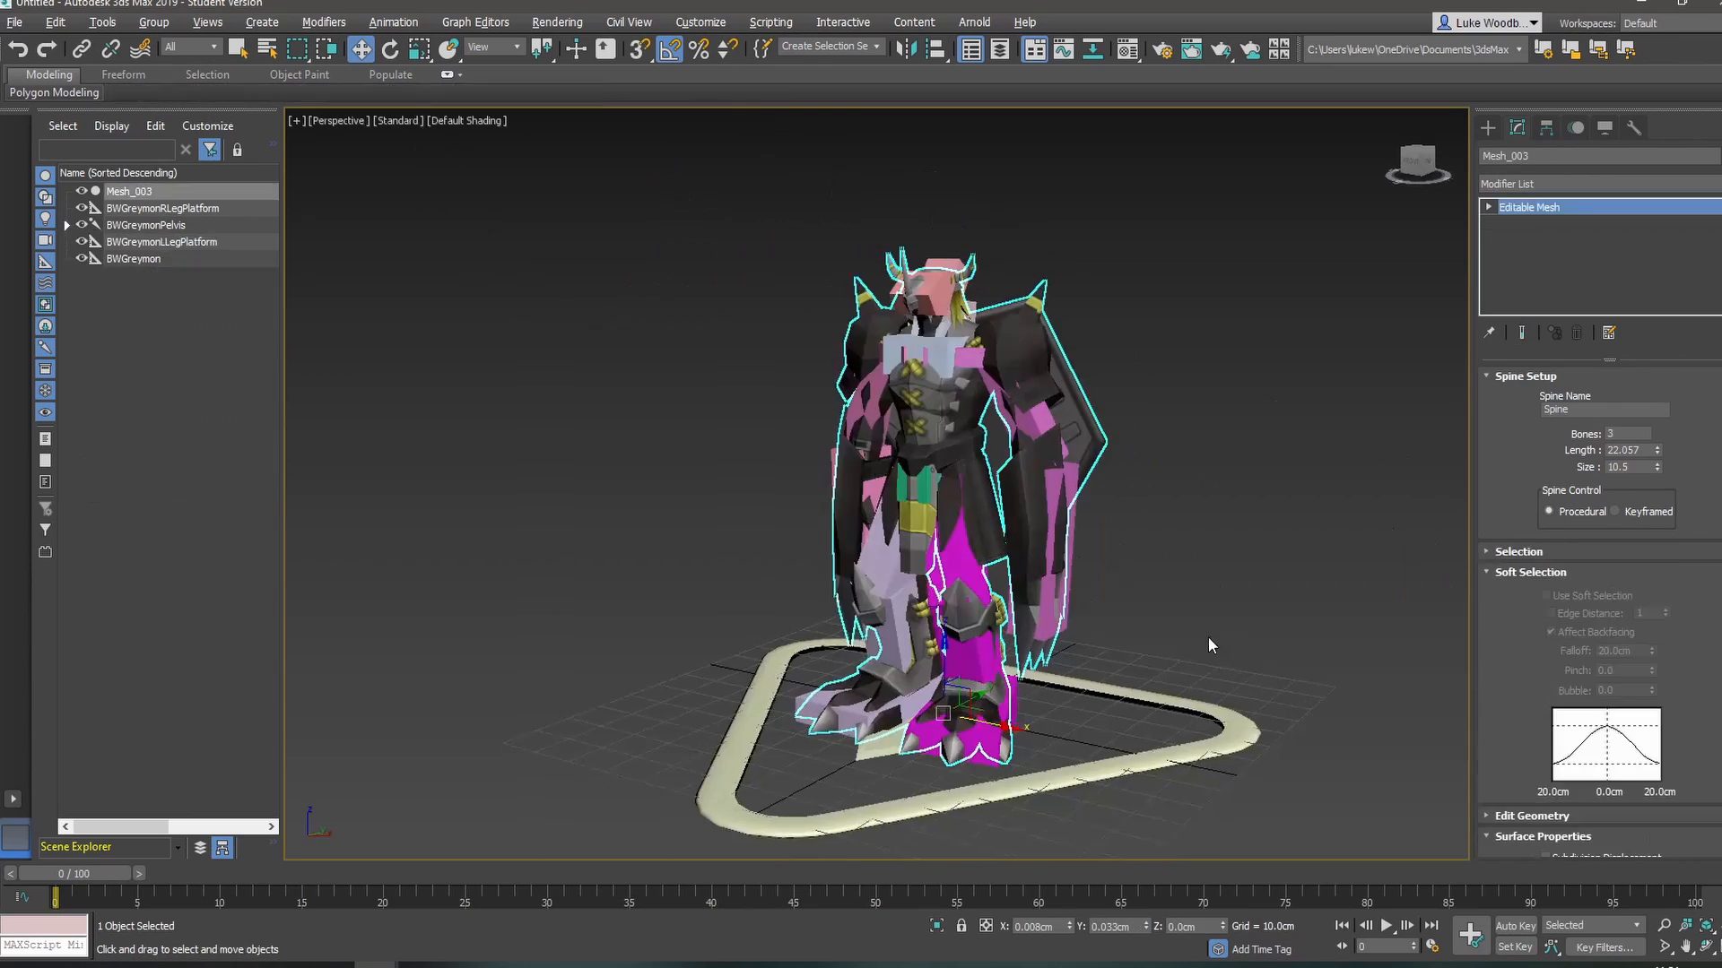
- Test the left leg's movement by shifting its IK platform and returning it to its original position
{"action": "middle_click_drag", "start_coordinate": [1149, 636], "coordinate": [1251, 627], "text": "alt"}
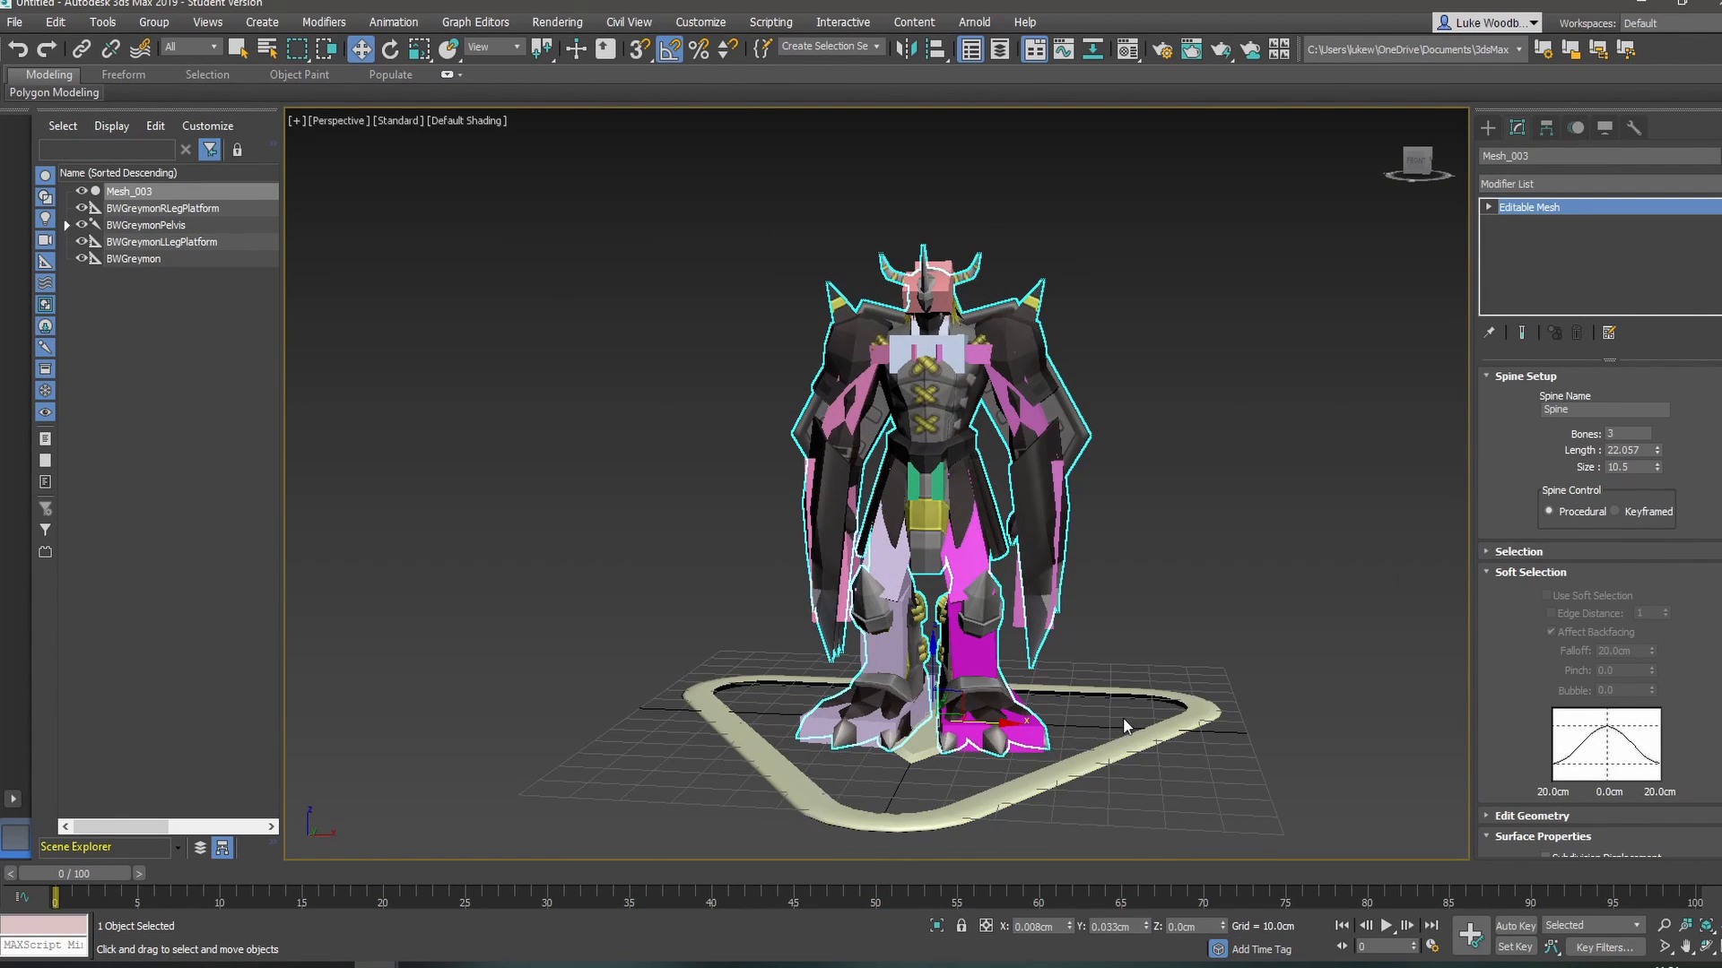
{"action": "middle_click_drag", "start_coordinate": [1105, 719], "coordinate": [1063, 632], "text": "alt"}
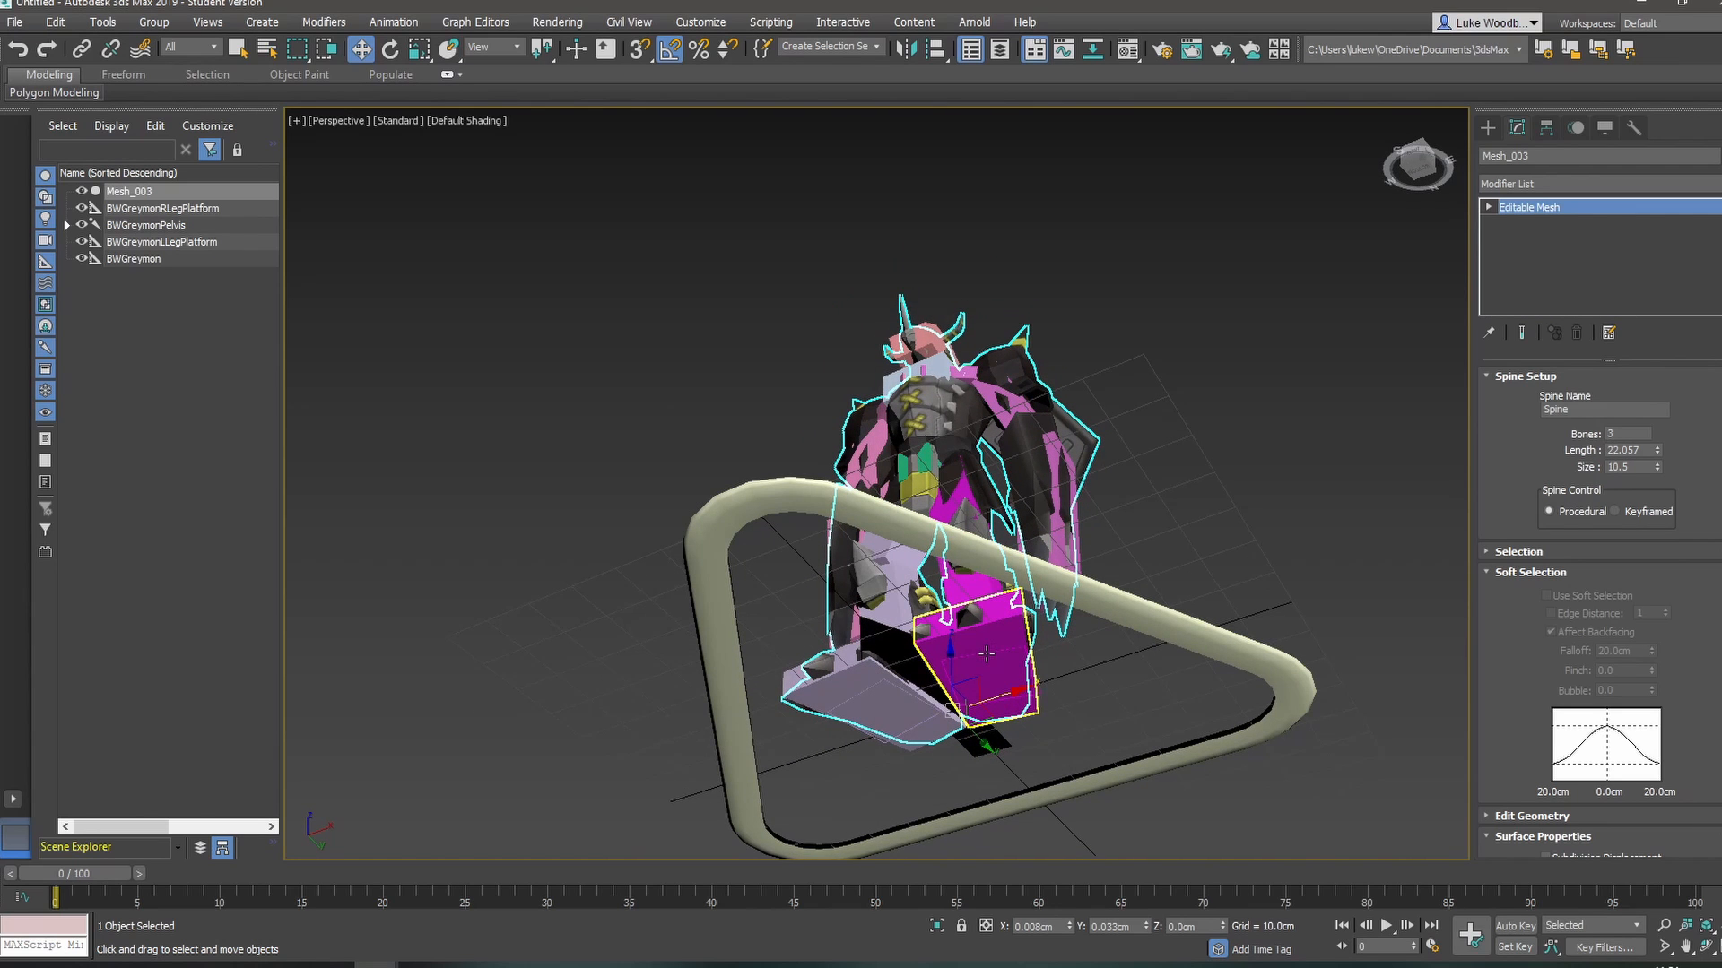
{"action": "left_click", "coordinate": [987, 657]}
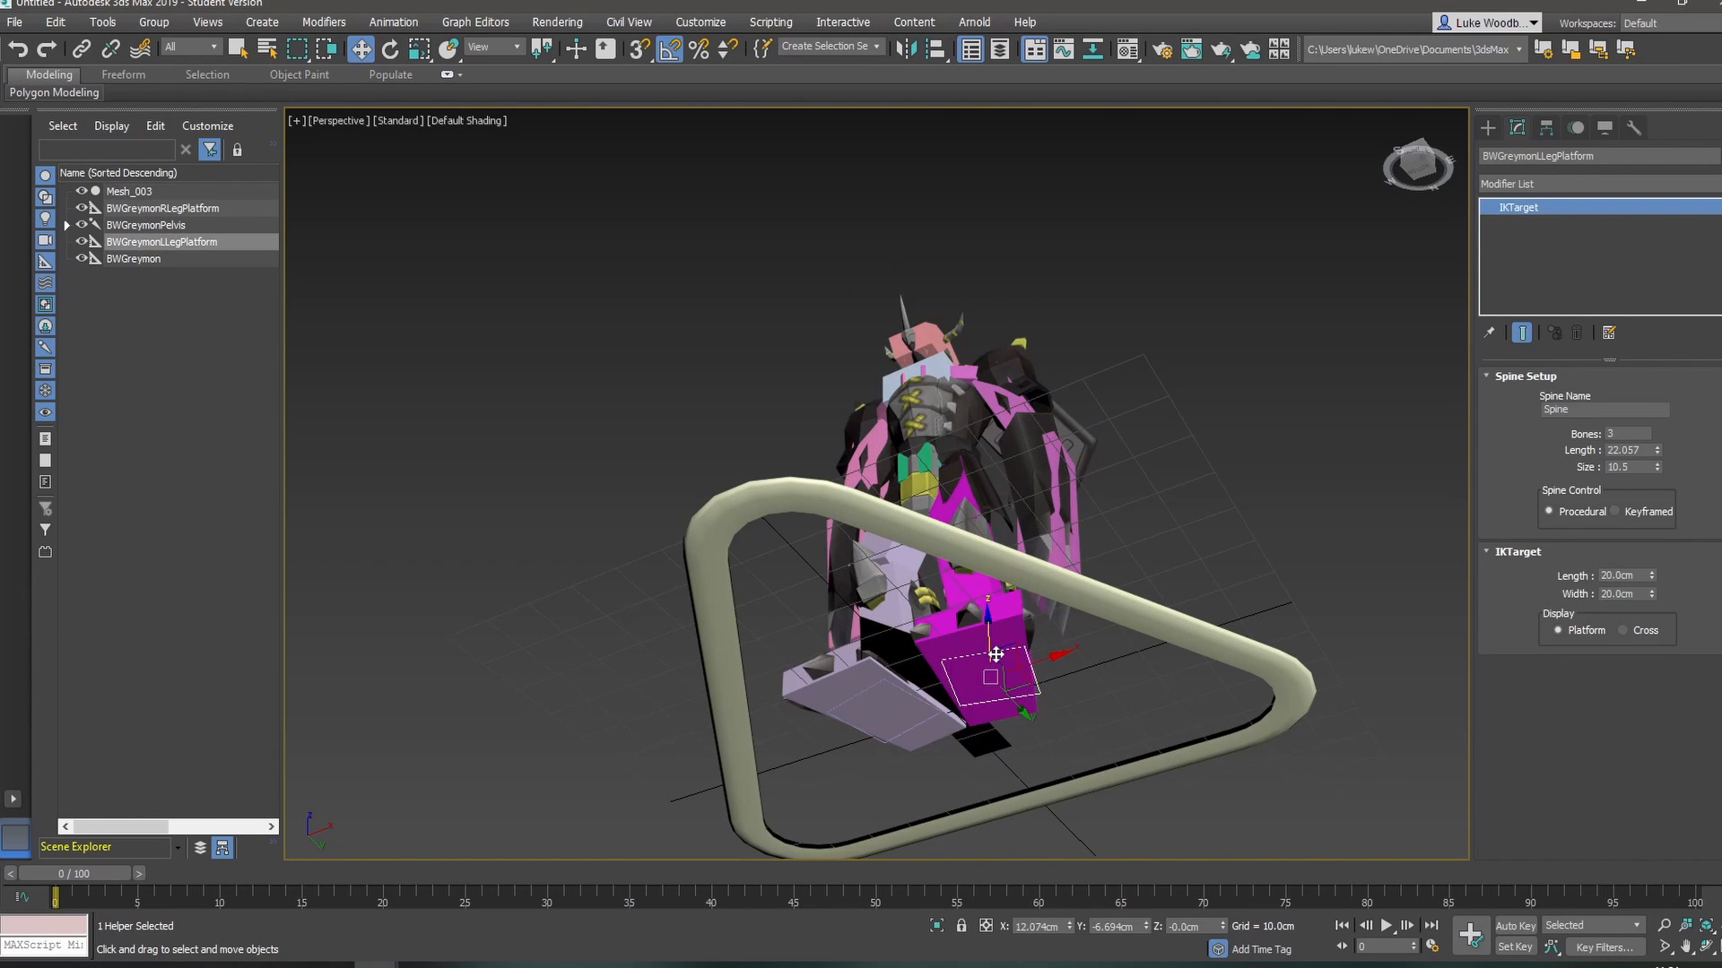
{"action": "middle_click_drag", "start_coordinate": [990, 654], "coordinate": [989, 626], "text": "alt"}
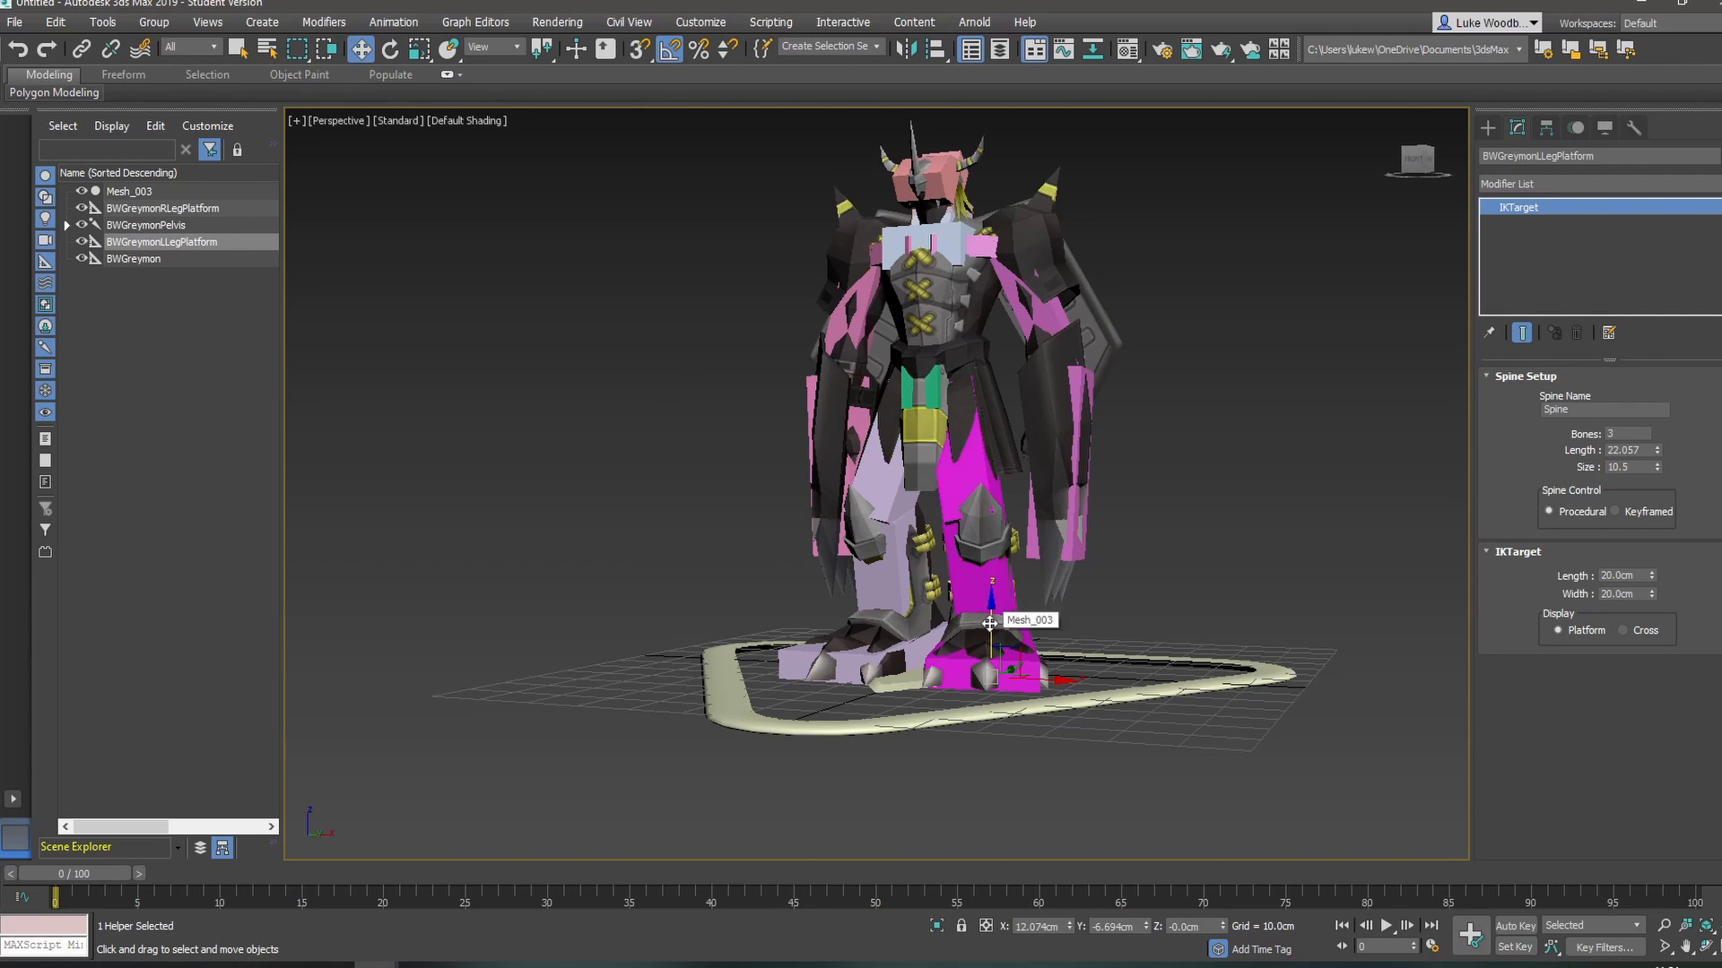
{"action": "left_click_drag", "start_coordinate": [990, 623], "coordinate": [1039, 578]}
{"action": "middle_click_drag", "start_coordinate": [1038, 578], "coordinate": [900, 582], "text": "alt"}
{"action": "left_click_drag", "start_coordinate": [1017, 600], "coordinate": [1045, 642]}
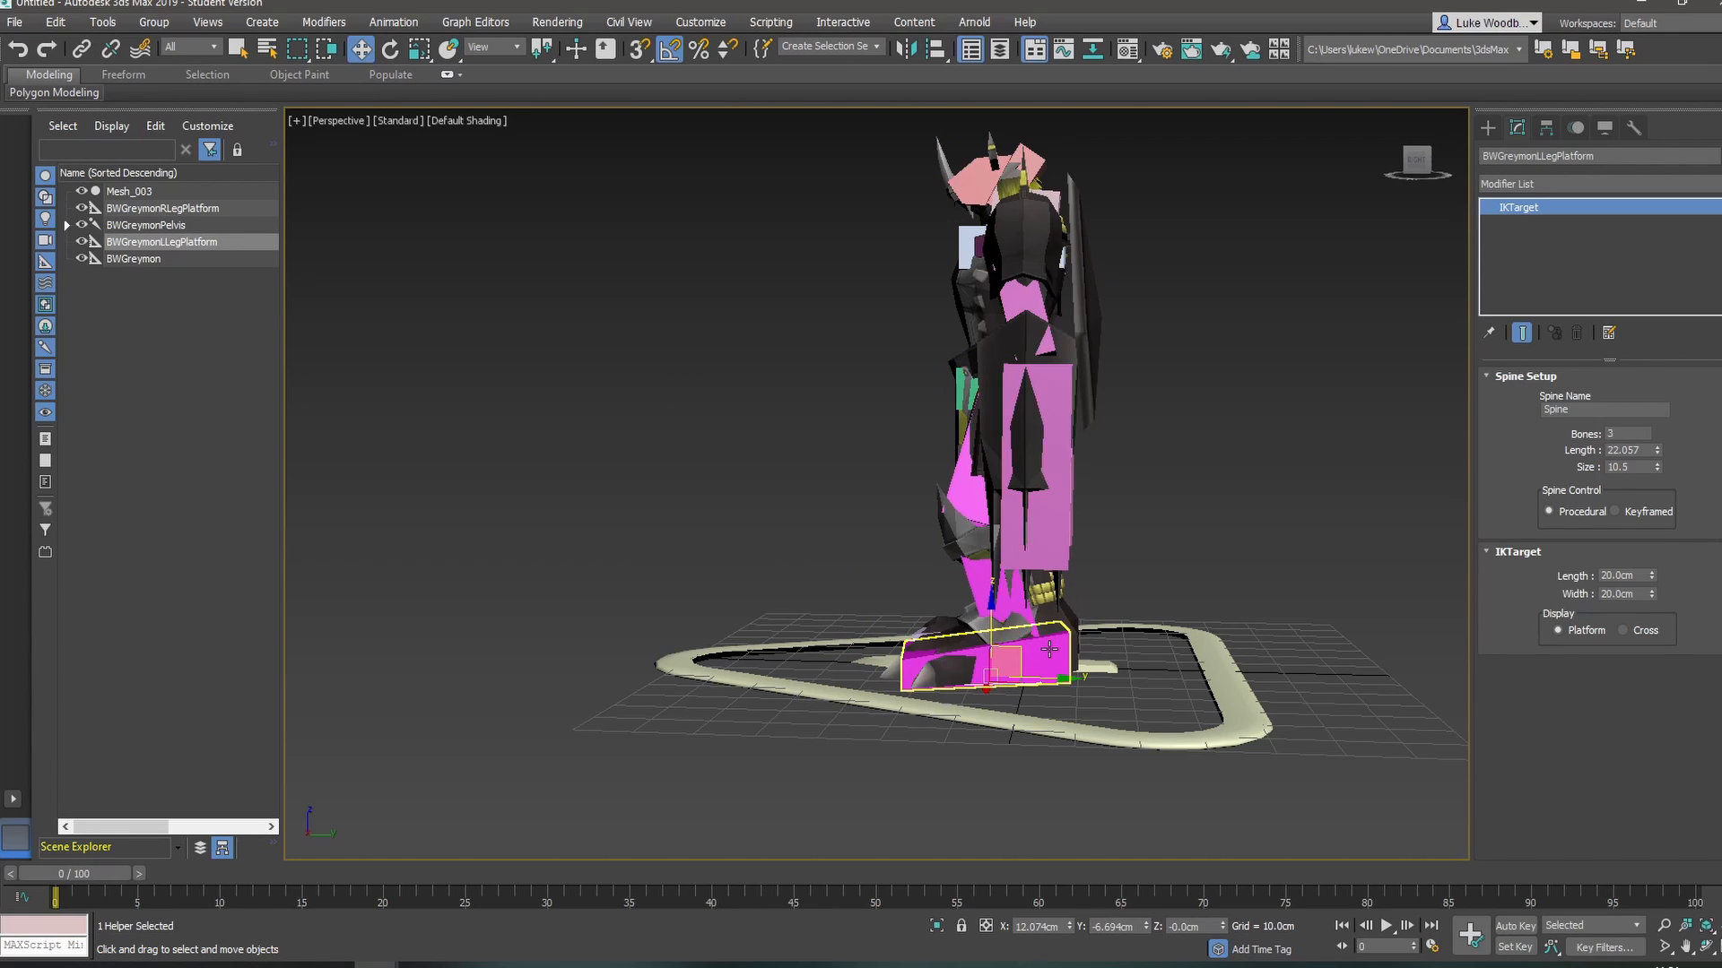
- Test the left ankle bone by moving it, and undo the move
{"action": "left_click", "coordinate": [1049, 645]}
{"action": "left_click_drag", "start_coordinate": [1052, 646], "coordinate": [830, 598]}
{"action": "key", "text": "ctrl+z"}
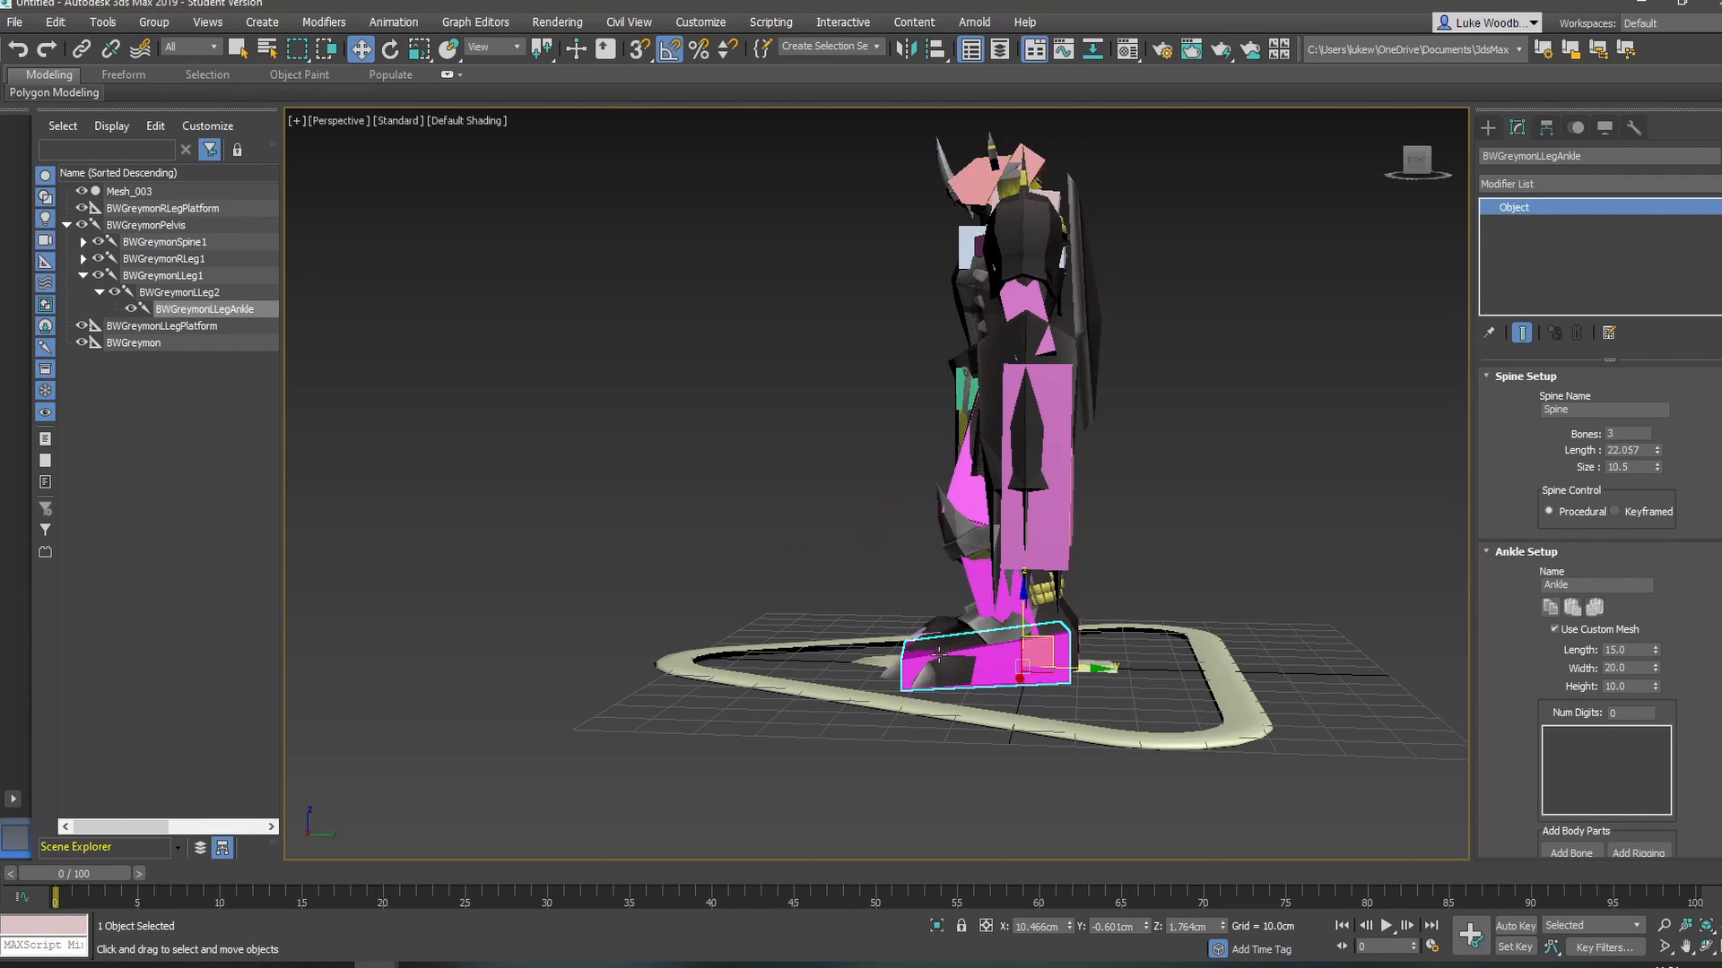
{"action": "left_click", "coordinate": [1012, 659]}
{"action": "mouse_move", "coordinate": [1011, 654]}
{"action": "left_mouse_down"}
{"action": "mouse_move", "coordinate": [1008, 625]}
{"action": "mouse_move", "coordinate": [883, 538]}
{"action": "mouse_move", "coordinate": [923, 591]}
{"action": "mouse_move", "coordinate": [1021, 636]}
{"action": "left_mouse_up"}
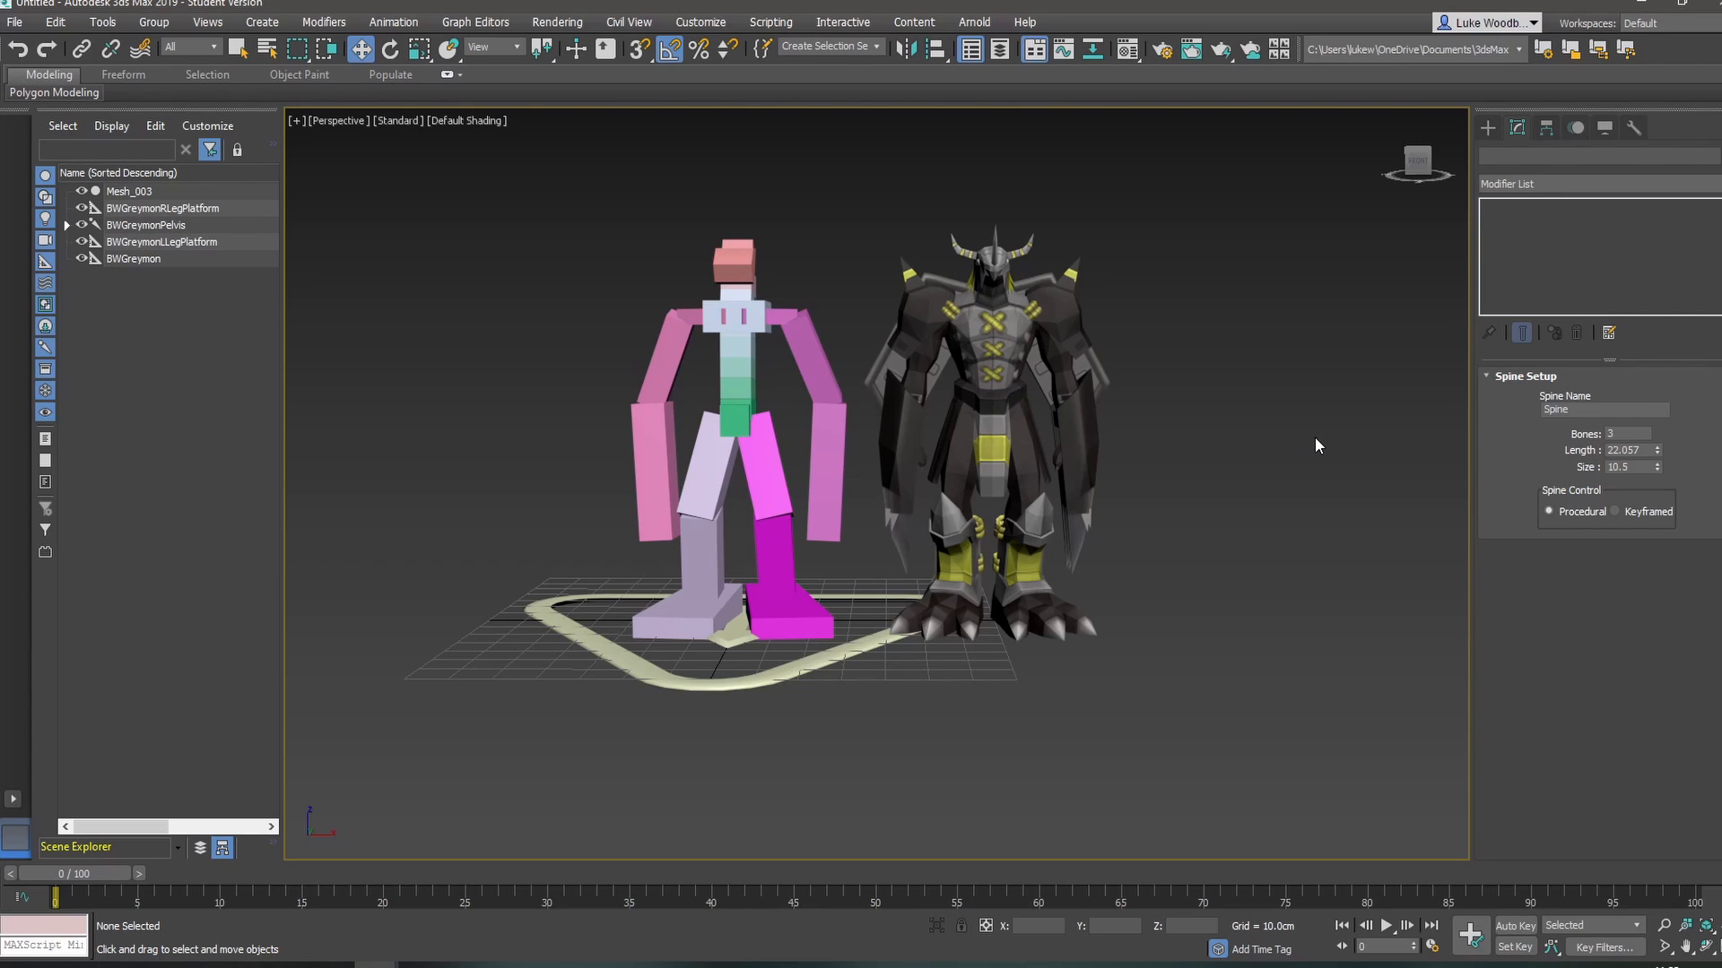
- Undo the sideways move of the character mesh and apply a Skin modifier to it
{"action": "key", "text": "ctrl+z"}
{"action": "key", "text": "ctrl+z"}
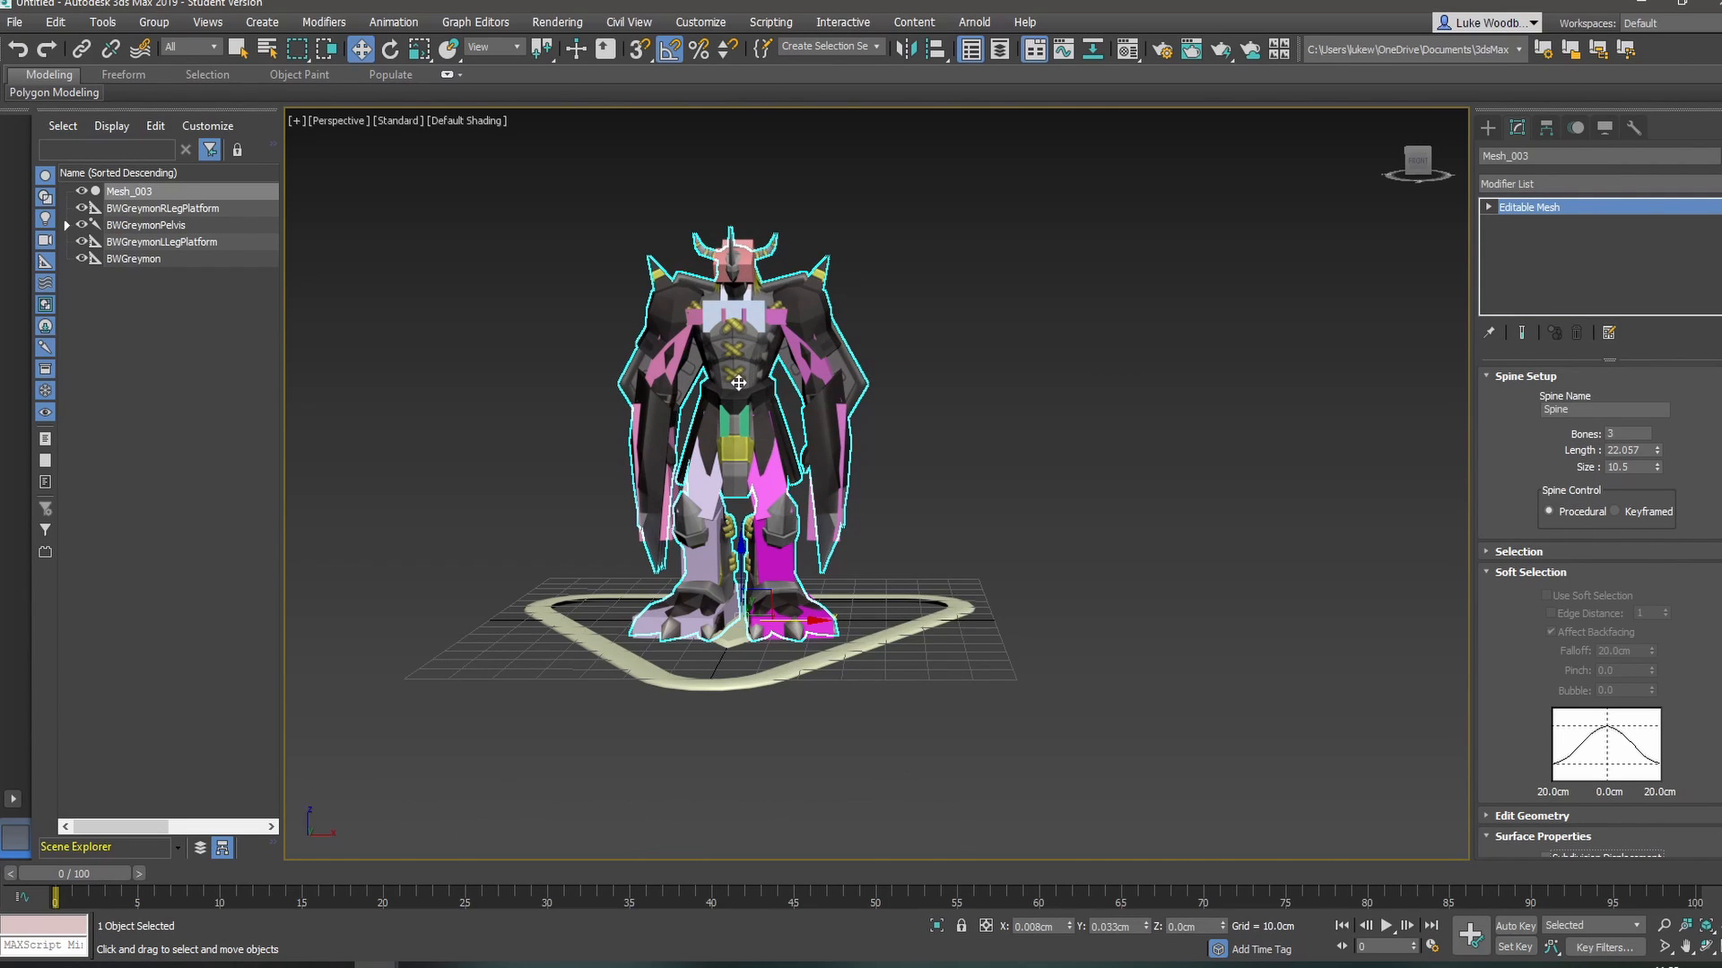
{"action": "left_click", "coordinate": [1592, 185]}
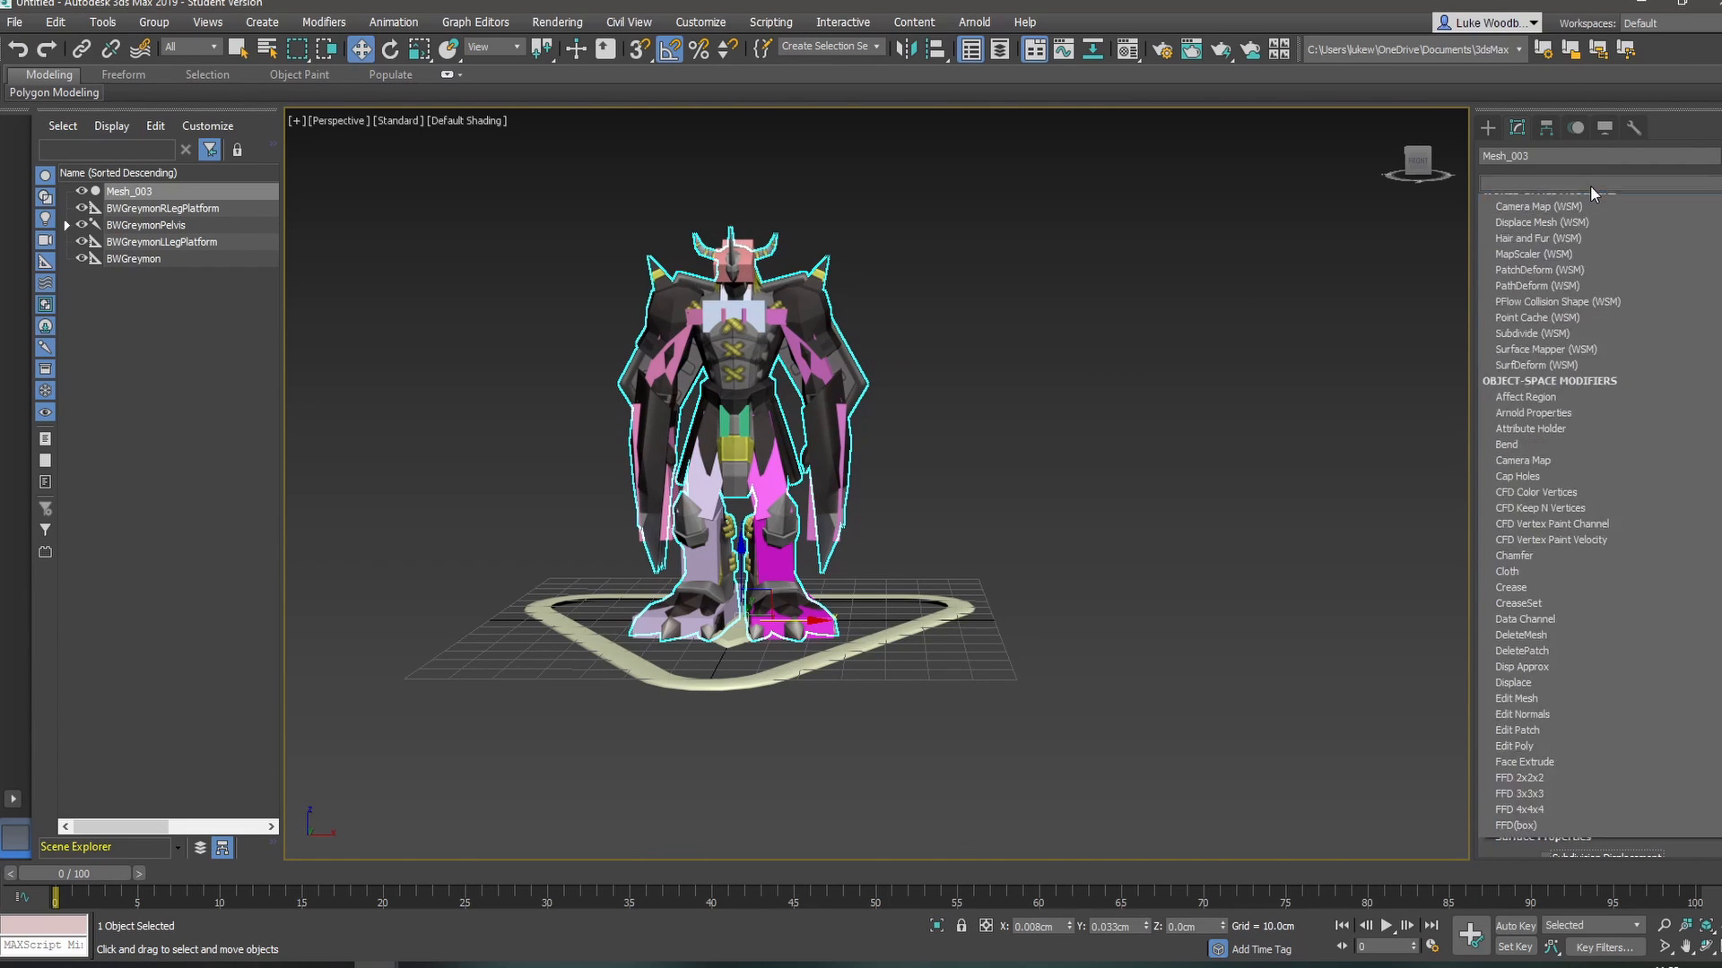
{"action": "type", "text": "skin"}
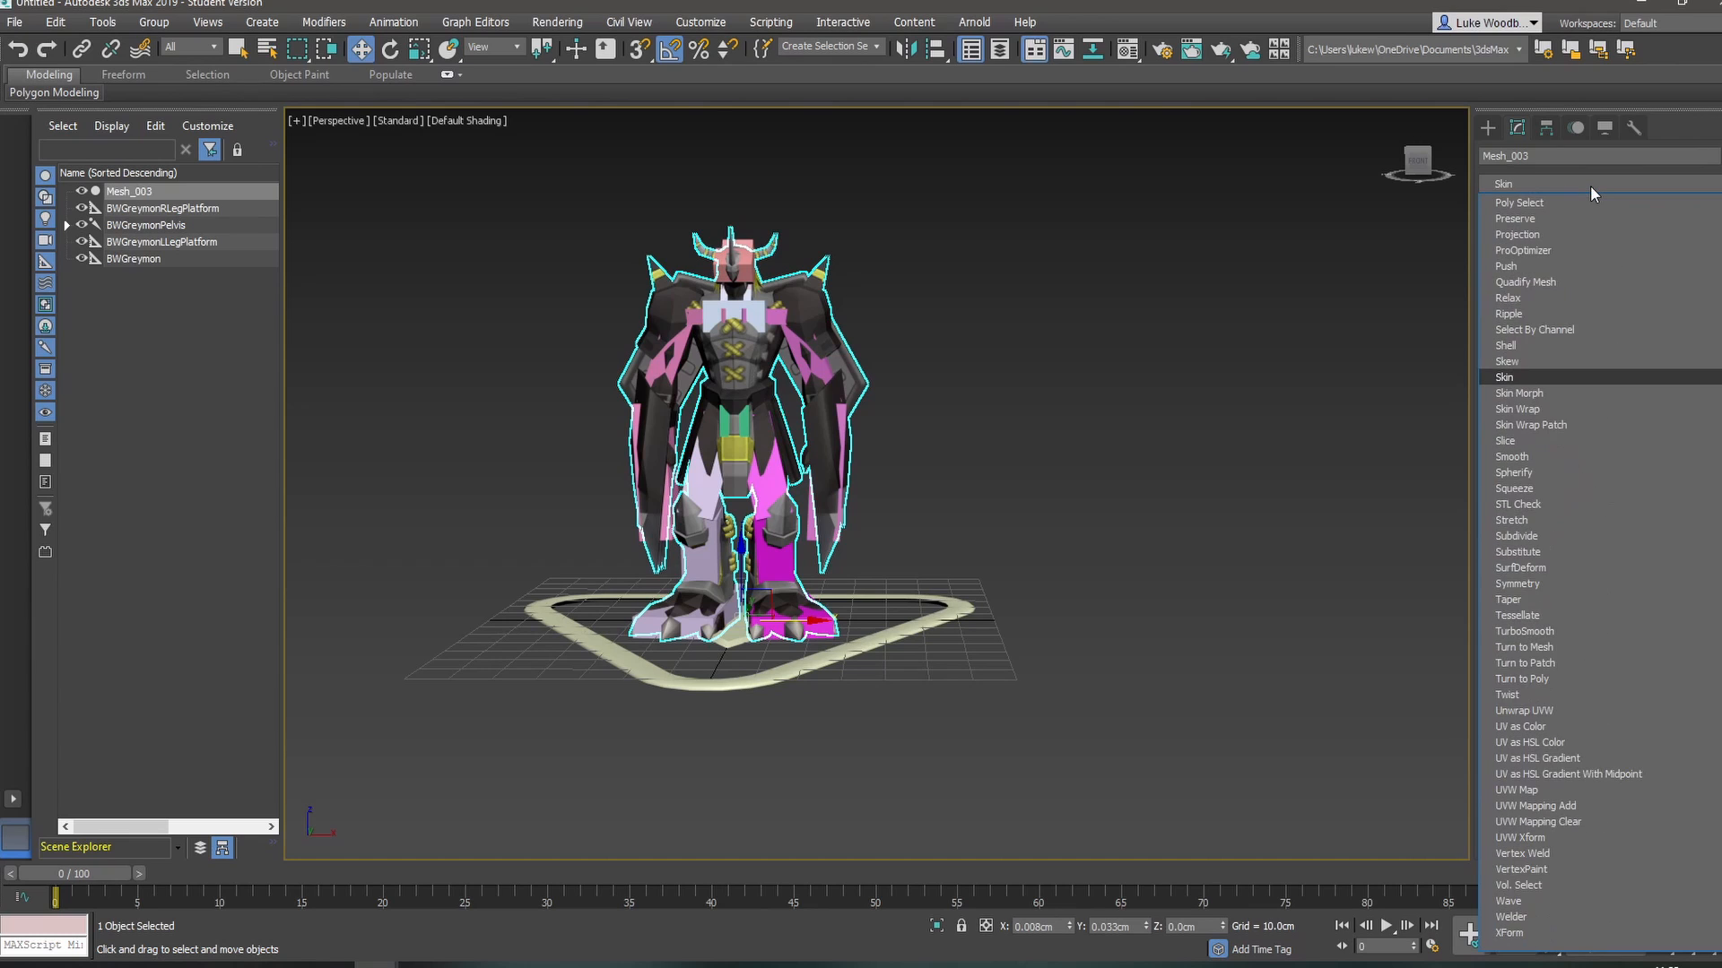
{"action": "key", "text": "Return"}
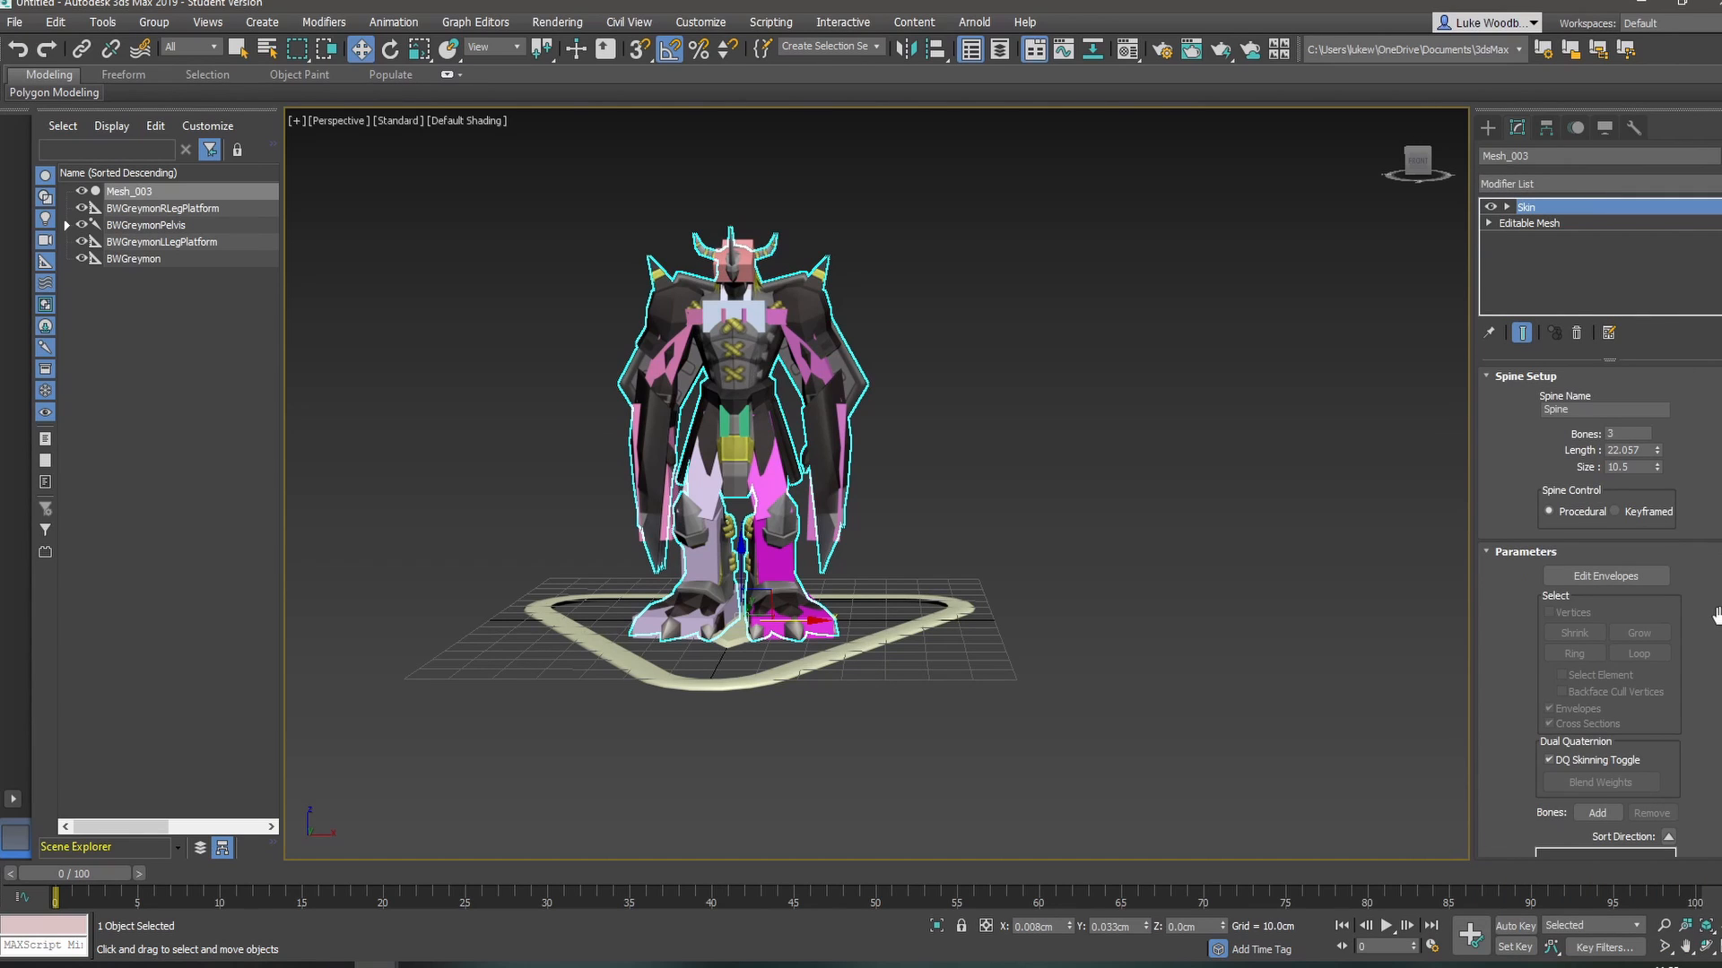
- Add BWGreymonPelvis and its child bones to the Skin modifier's bone list
{"action": "scroll", "coordinate": [1715, 663], "scroll_direction": "down", "scroll_amount": 2}
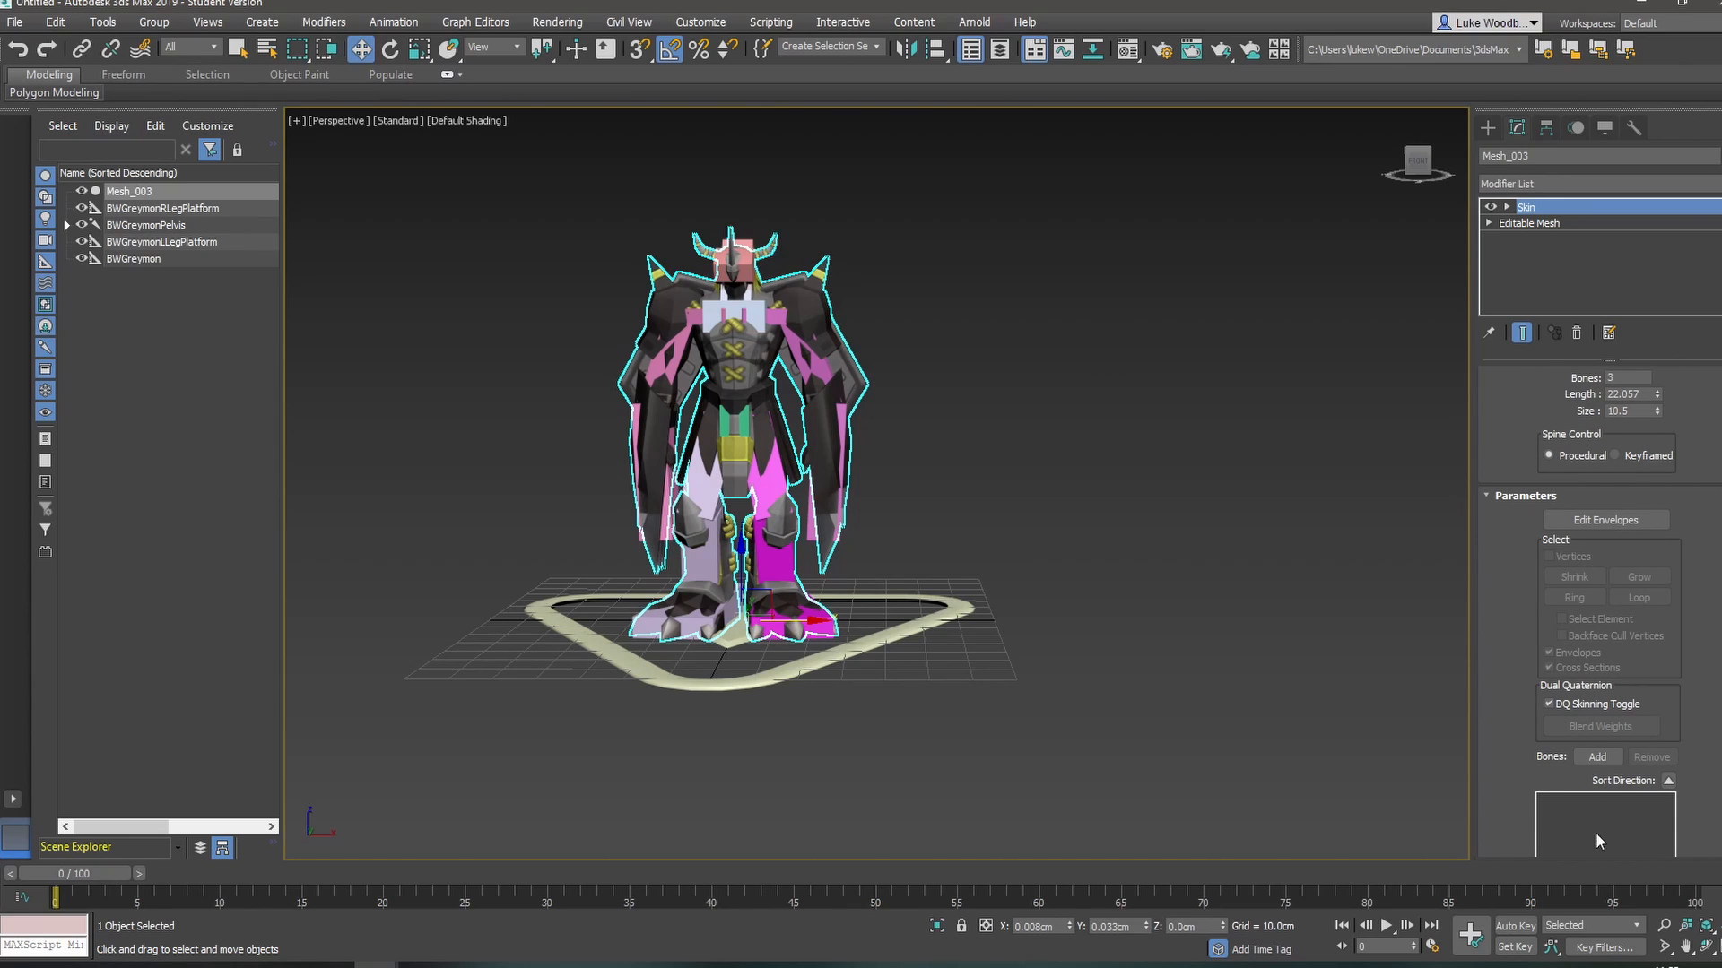
{"action": "scroll", "coordinate": [1623, 737], "scroll_direction": "down", "scroll_amount": 2}
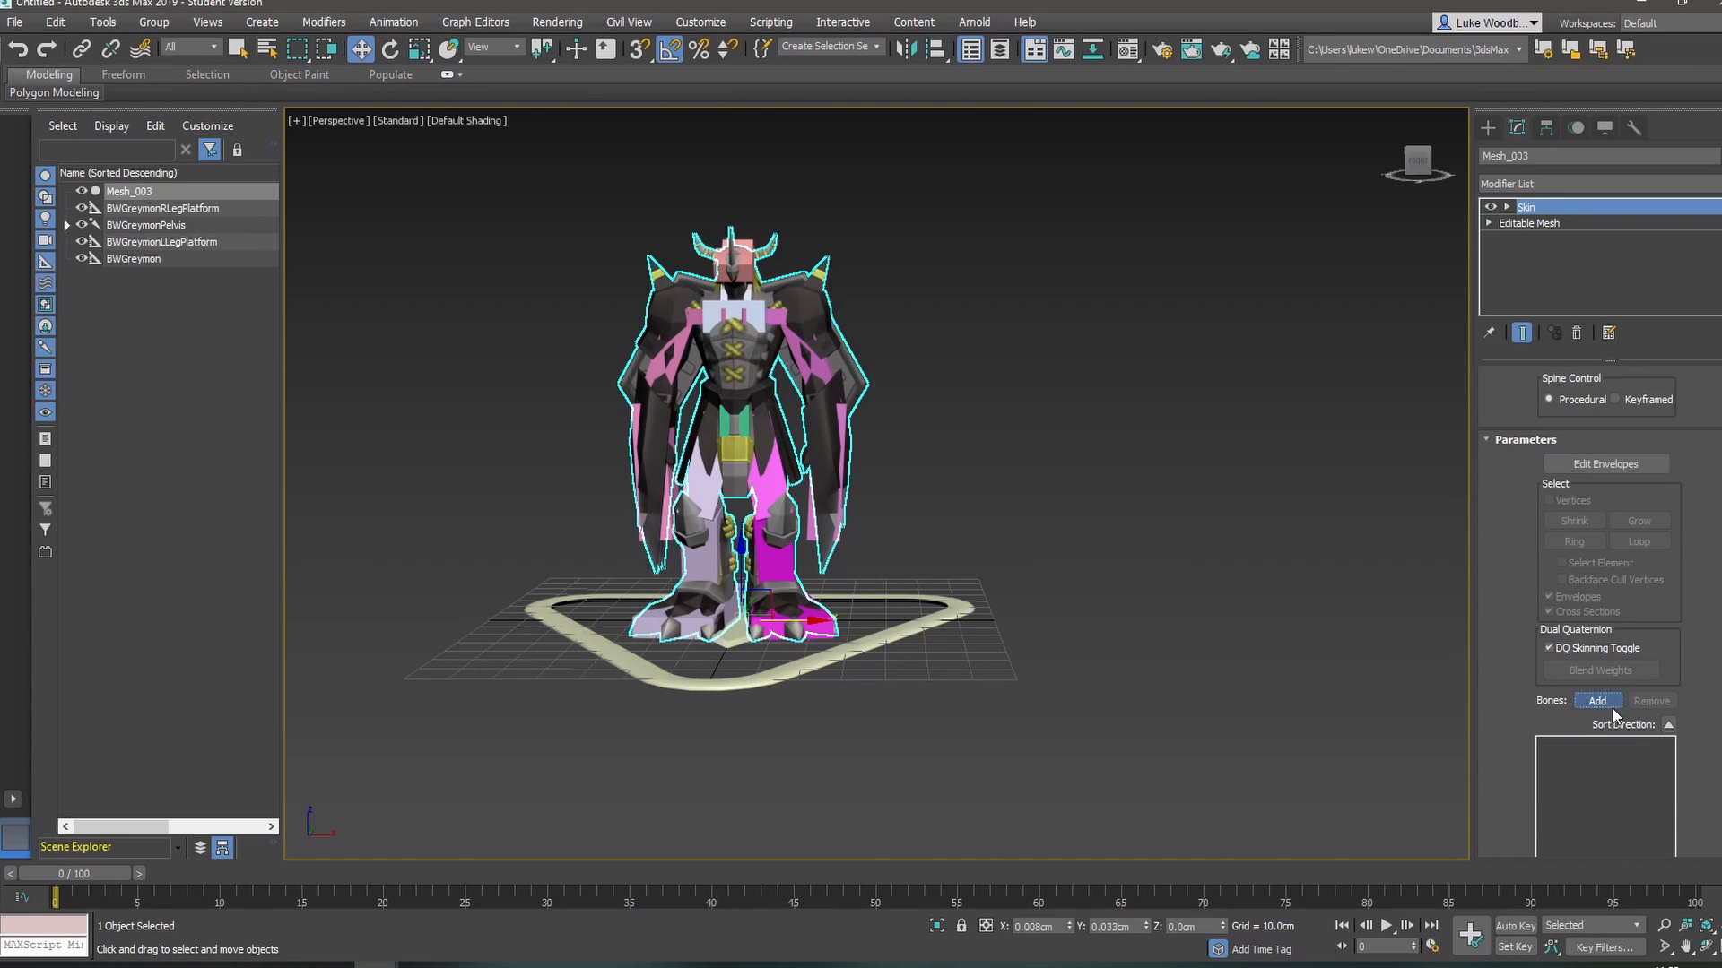
{"action": "left_click", "coordinate": [1597, 701]}
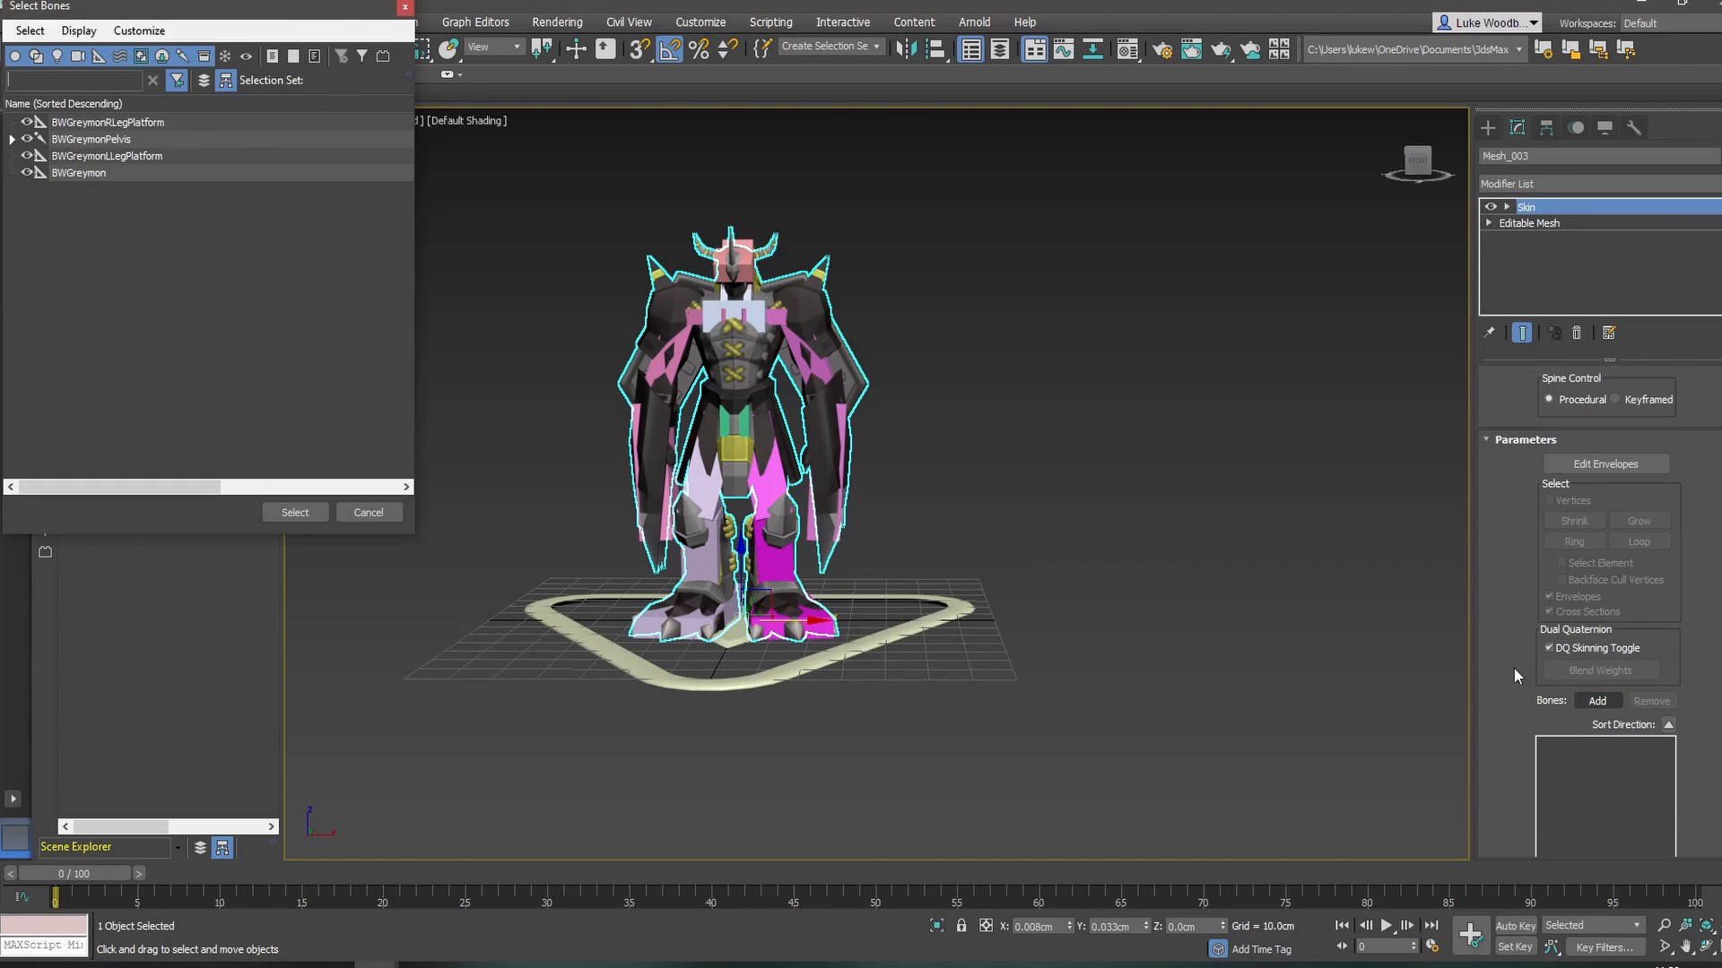
{"action": "left_click", "coordinate": [57, 141]}
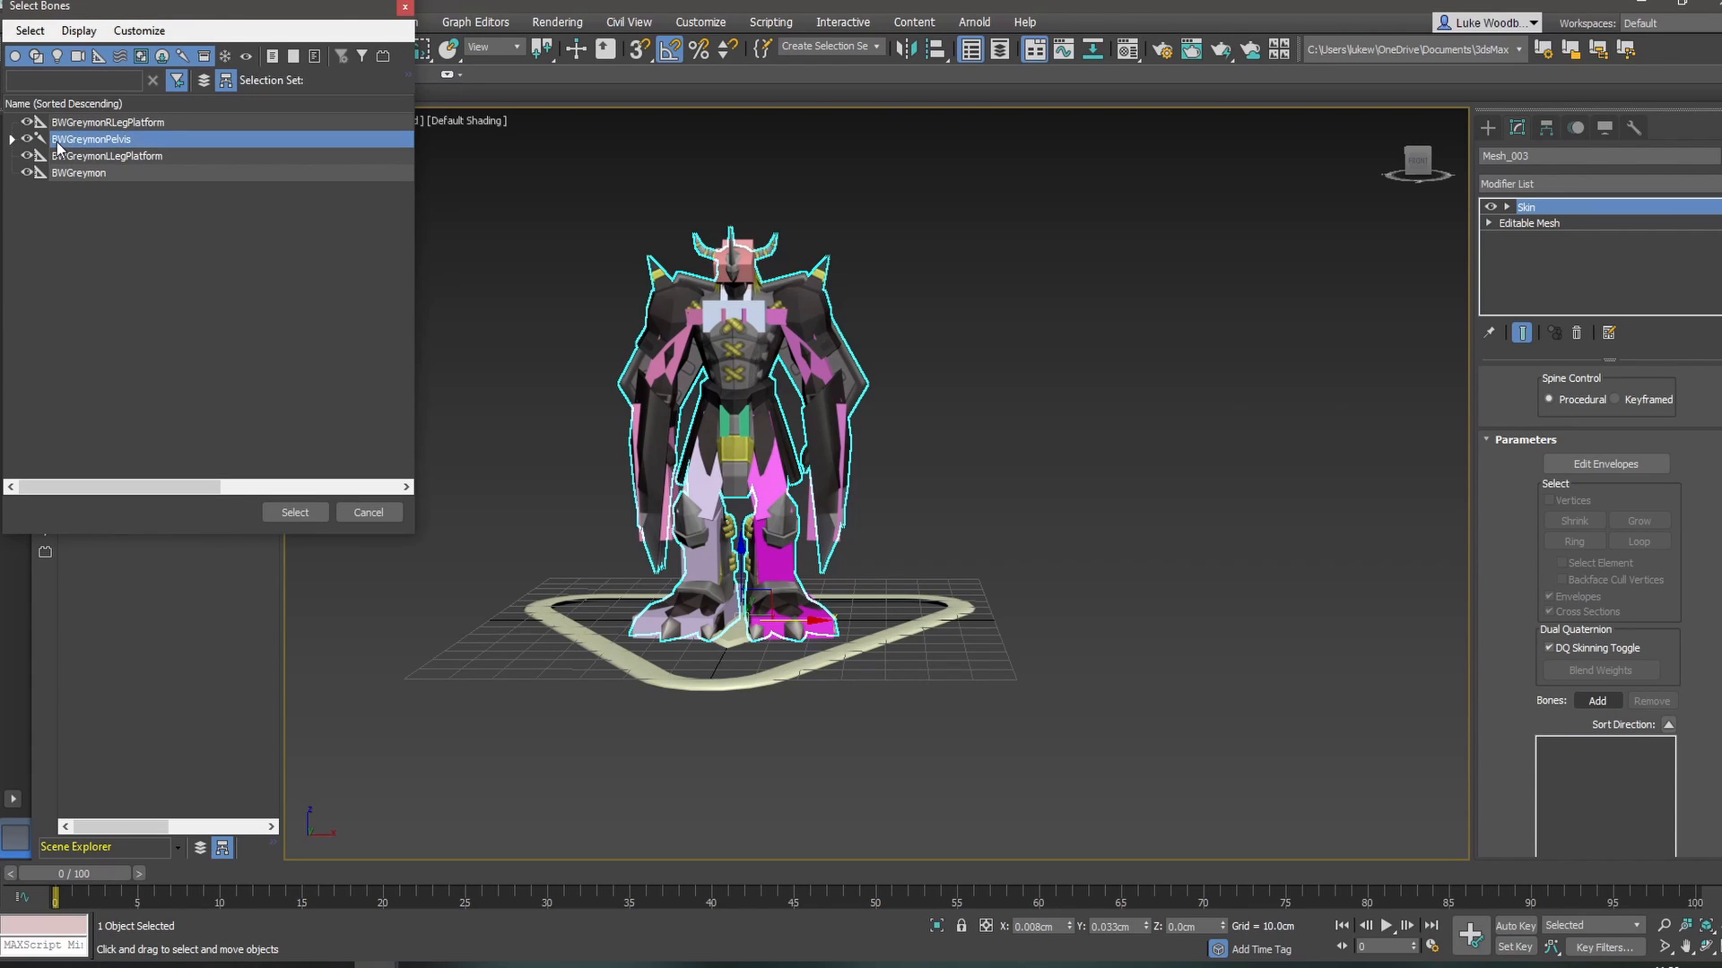
{"action": "left_click", "coordinate": [295, 512]}
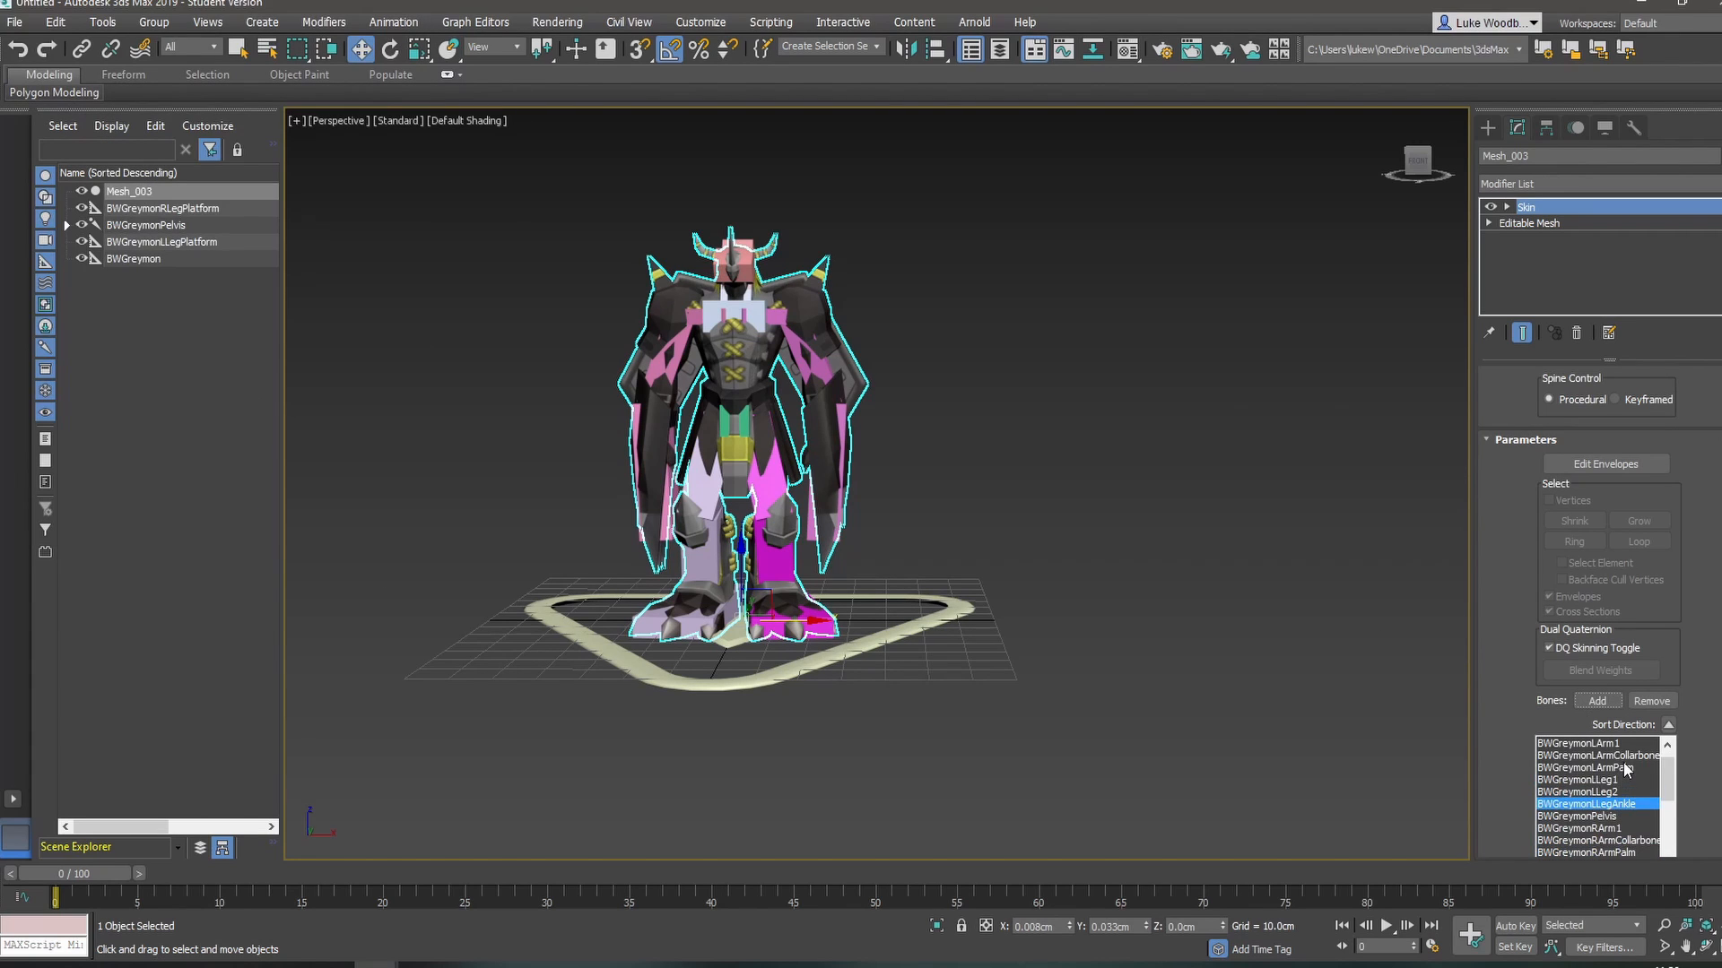
- Configure the Skin modifier's Geodesic Voxel solver with Max Influence 2 and Max Resolution 1024
{"action": "scroll", "coordinate": [1607, 820], "scroll_direction": "down", "scroll_amount": 2}
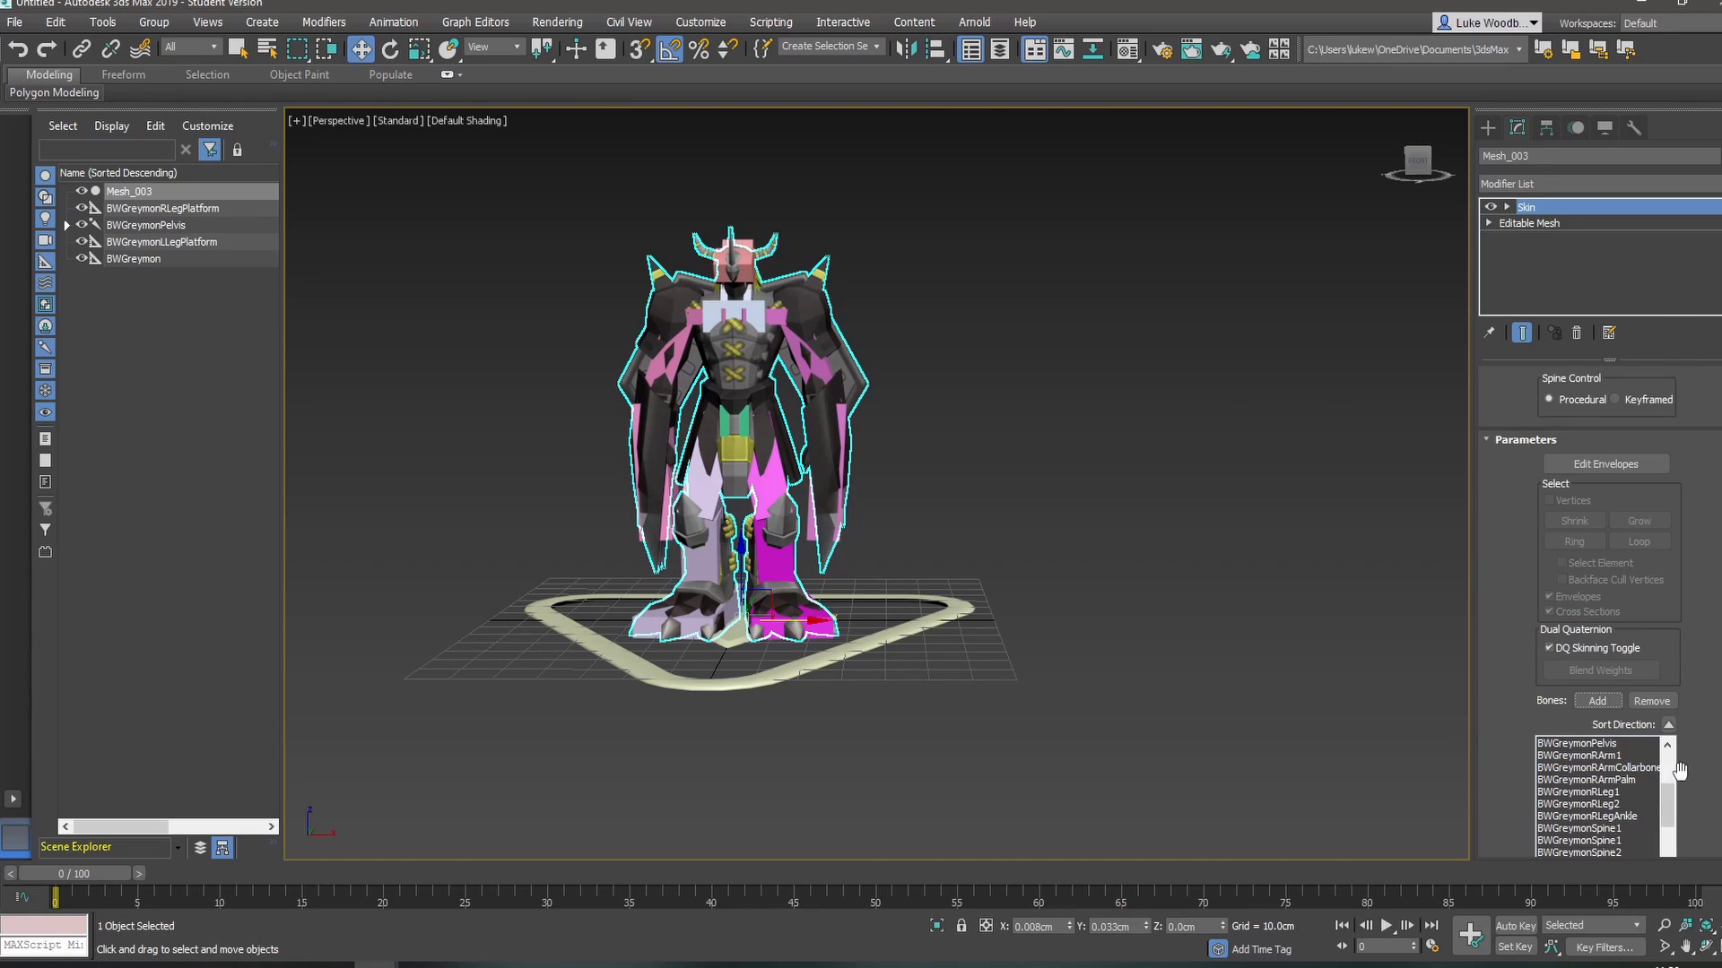
{"action": "scroll", "coordinate": [1679, 771], "scroll_direction": "down", "scroll_amount": 2}
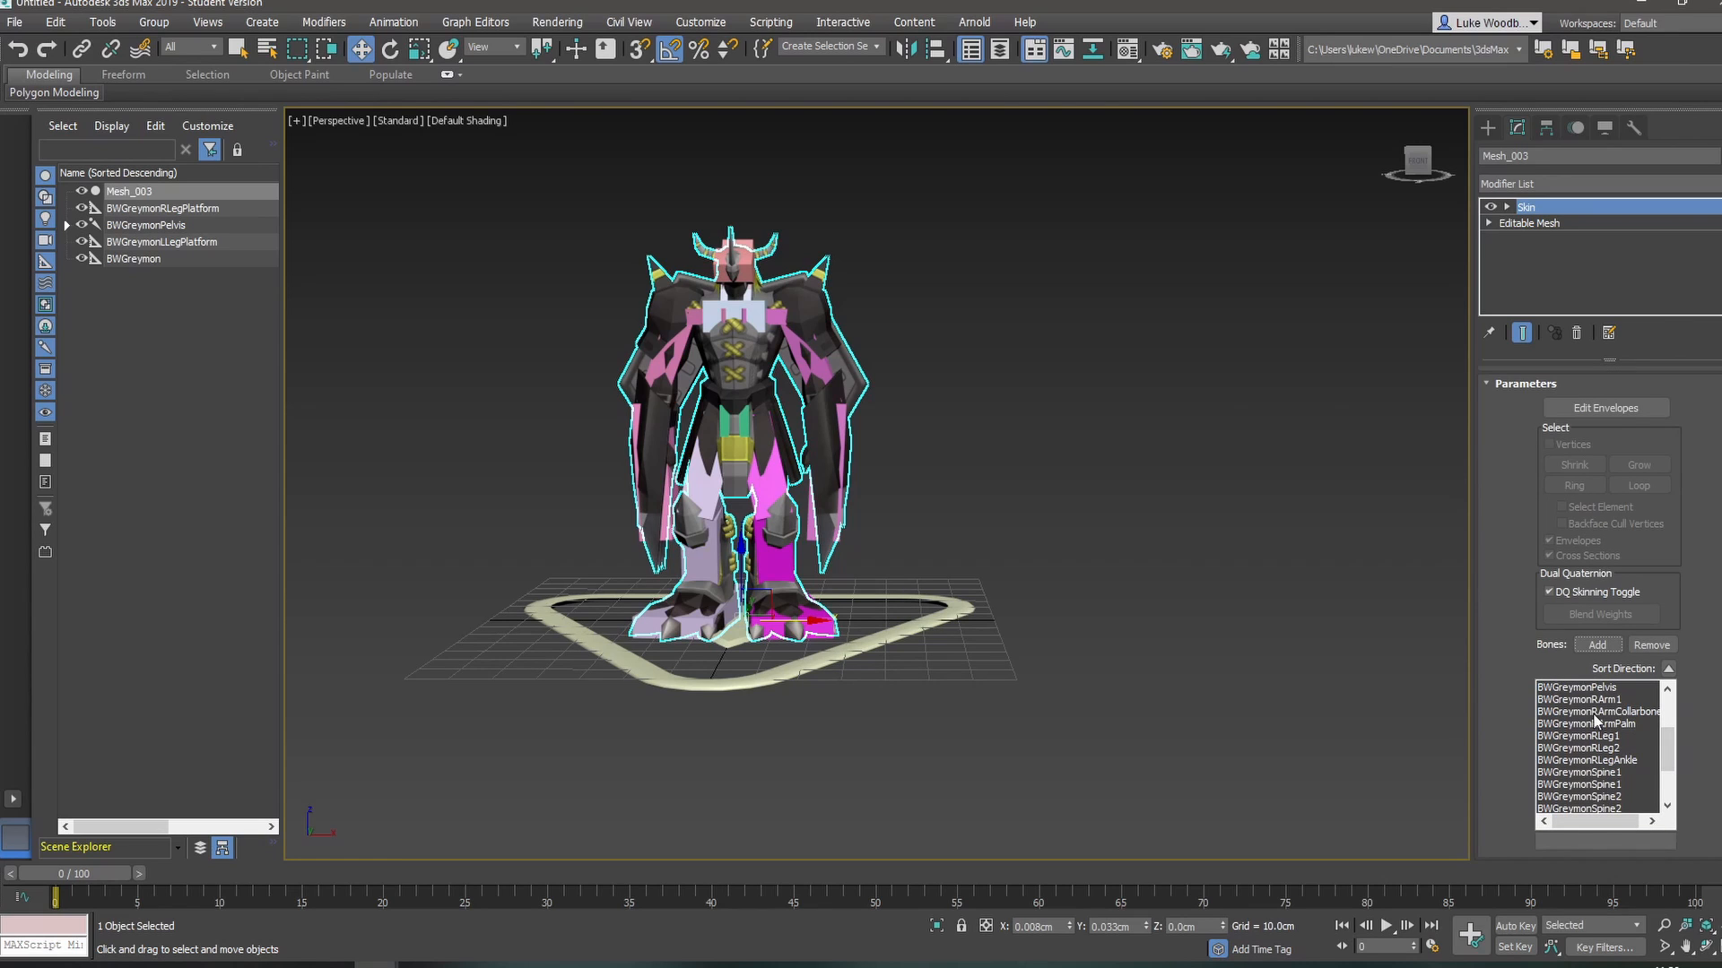
{"action": "scroll", "coordinate": [1603, 733], "scroll_direction": "down", "scroll_amount": 2}
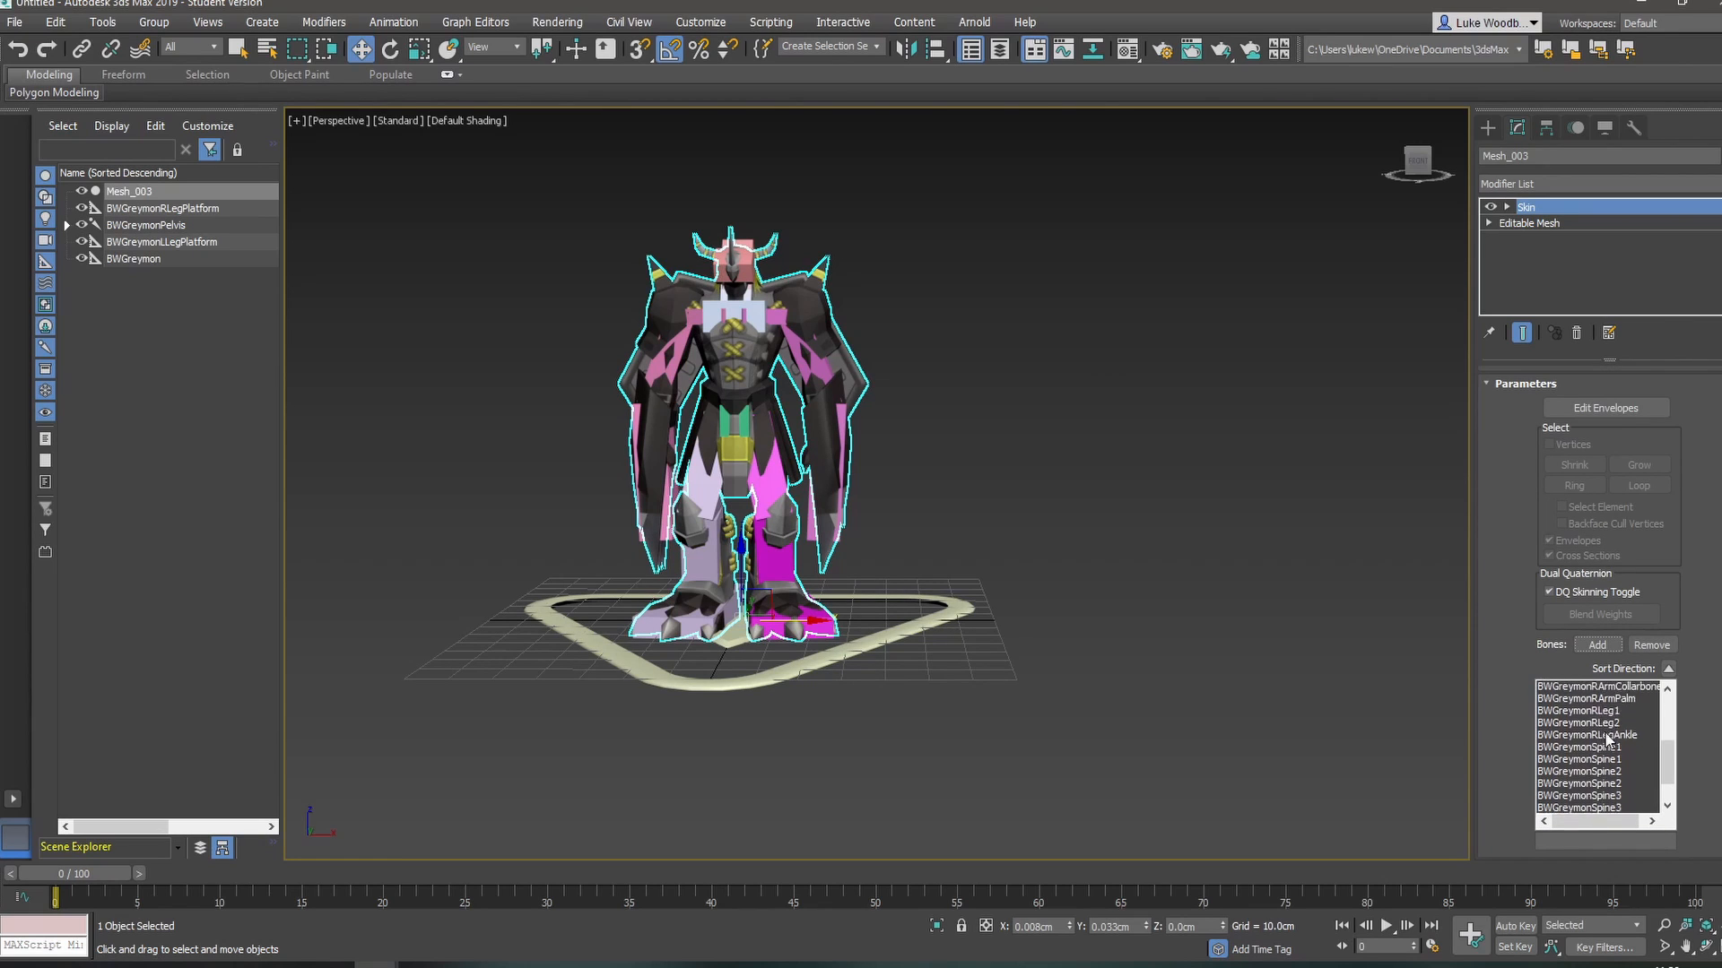
{"action": "scroll", "coordinate": [1633, 737], "scroll_direction": "down", "scroll_amount": 2}
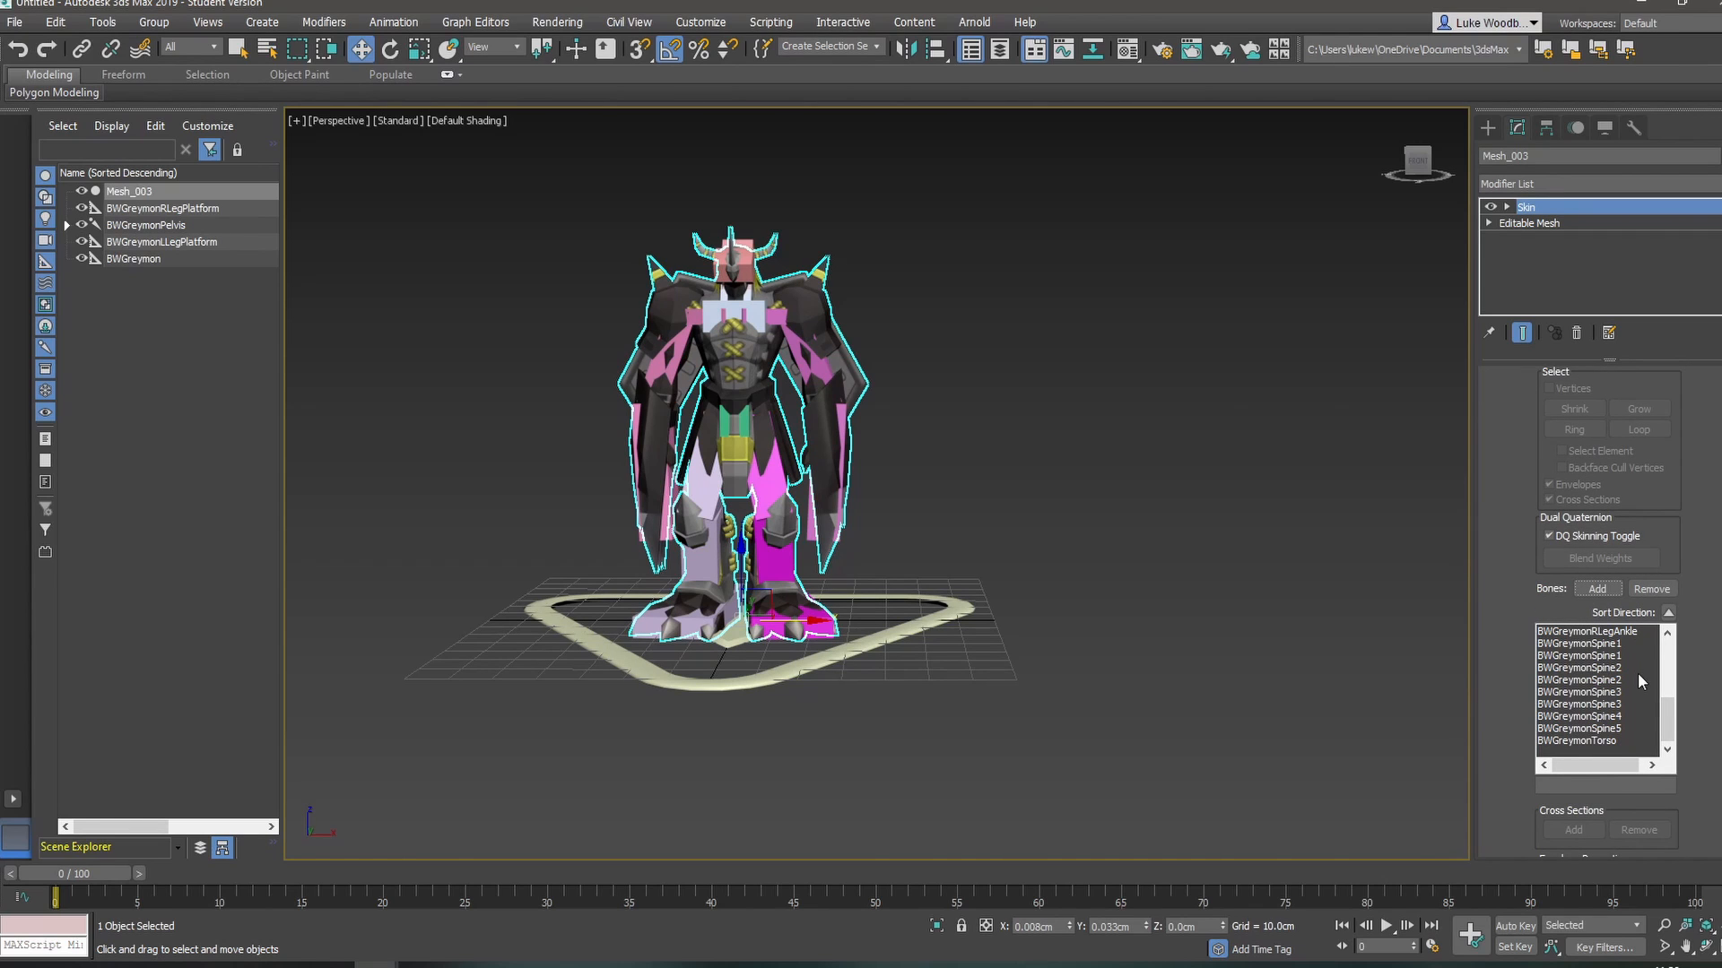
{"action": "scroll", "coordinate": [1694, 650], "scroll_direction": "down", "scroll_amount": 5}
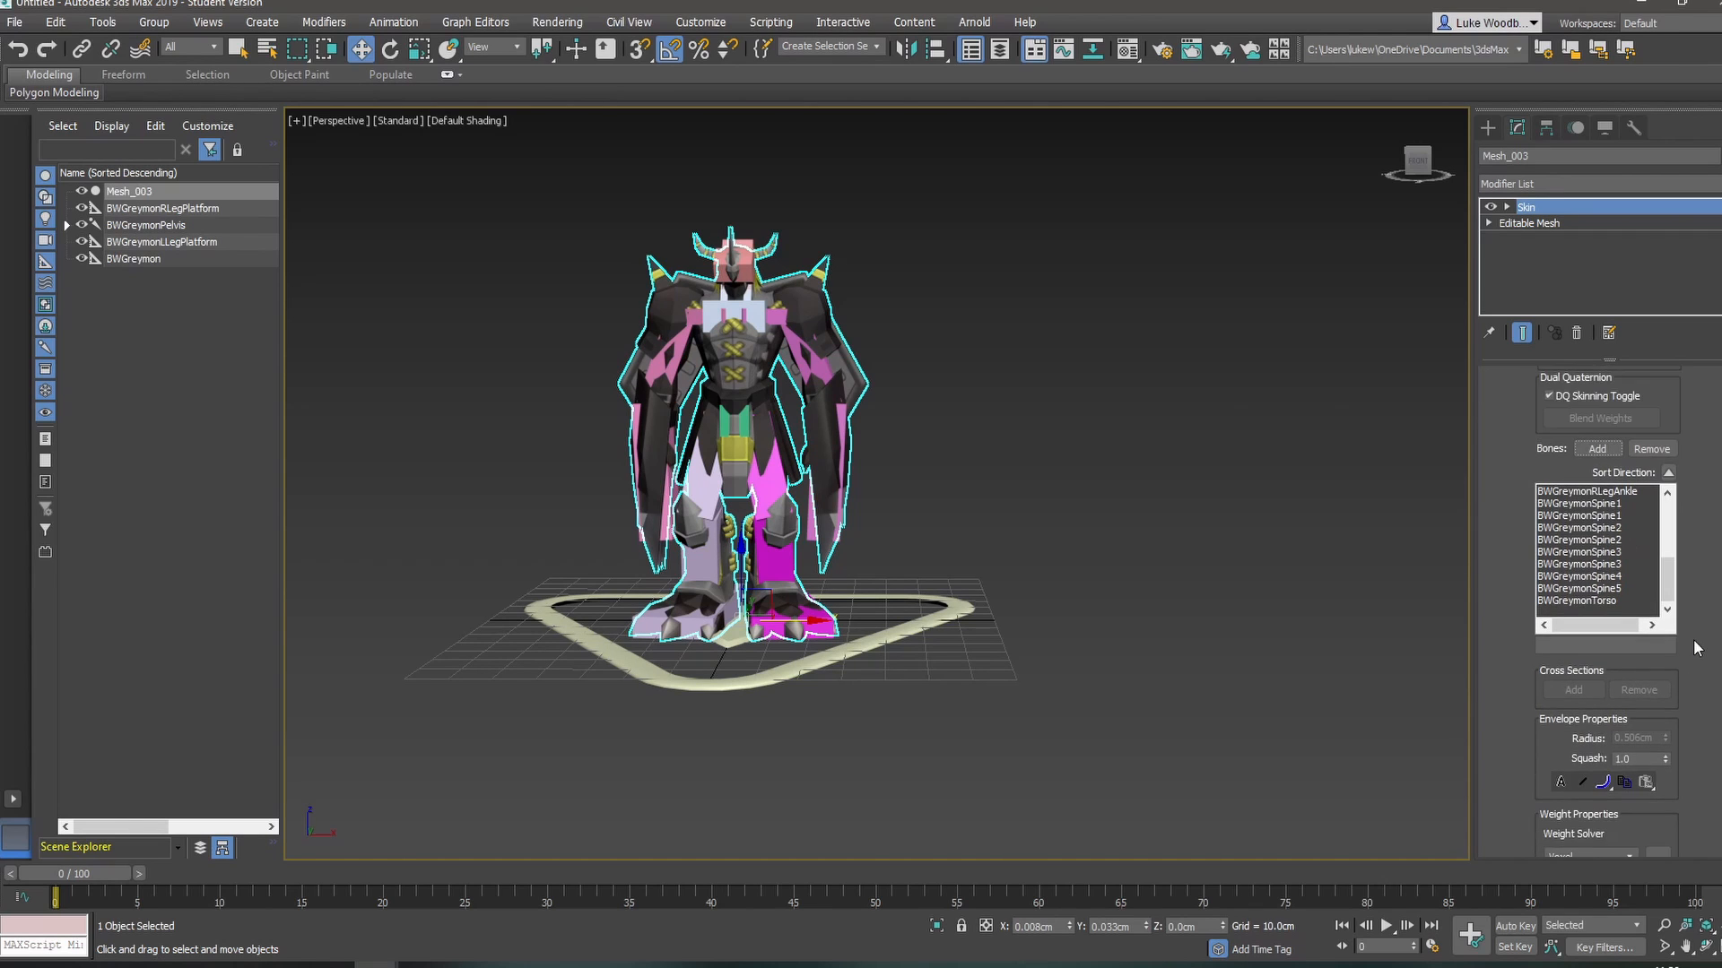
{"action": "scroll", "coordinate": [1695, 648], "scroll_direction": "down", "scroll_amount": 4}
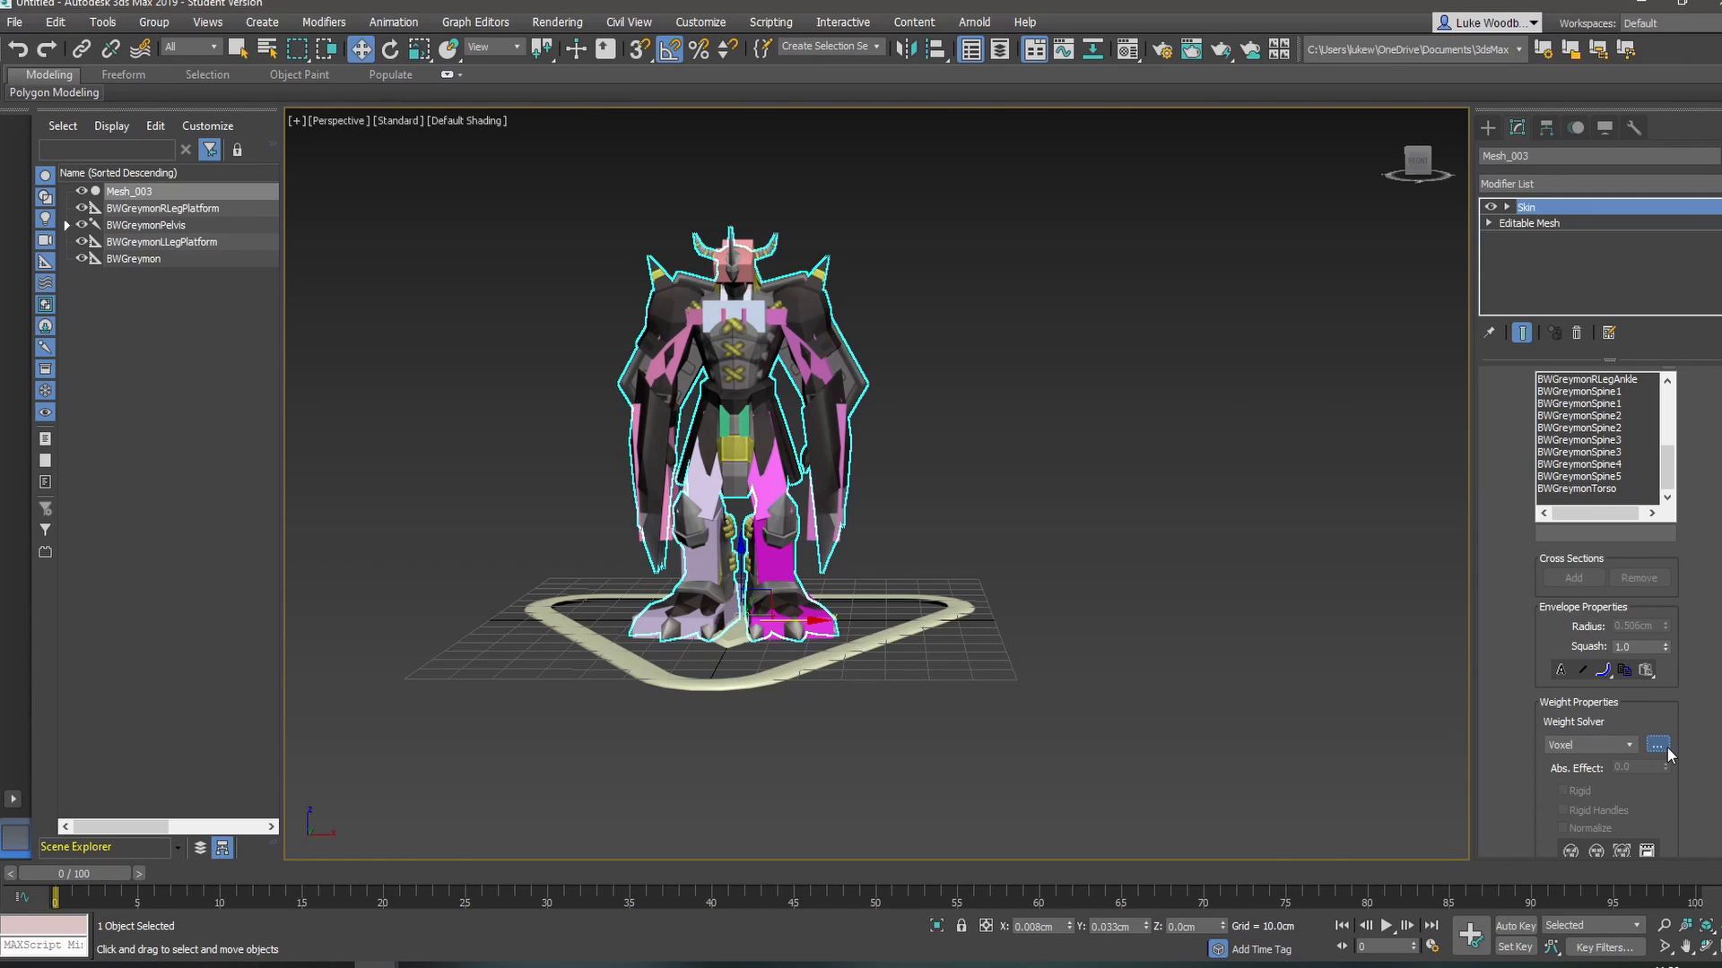
{"action": "left_click", "coordinate": [1664, 747]}
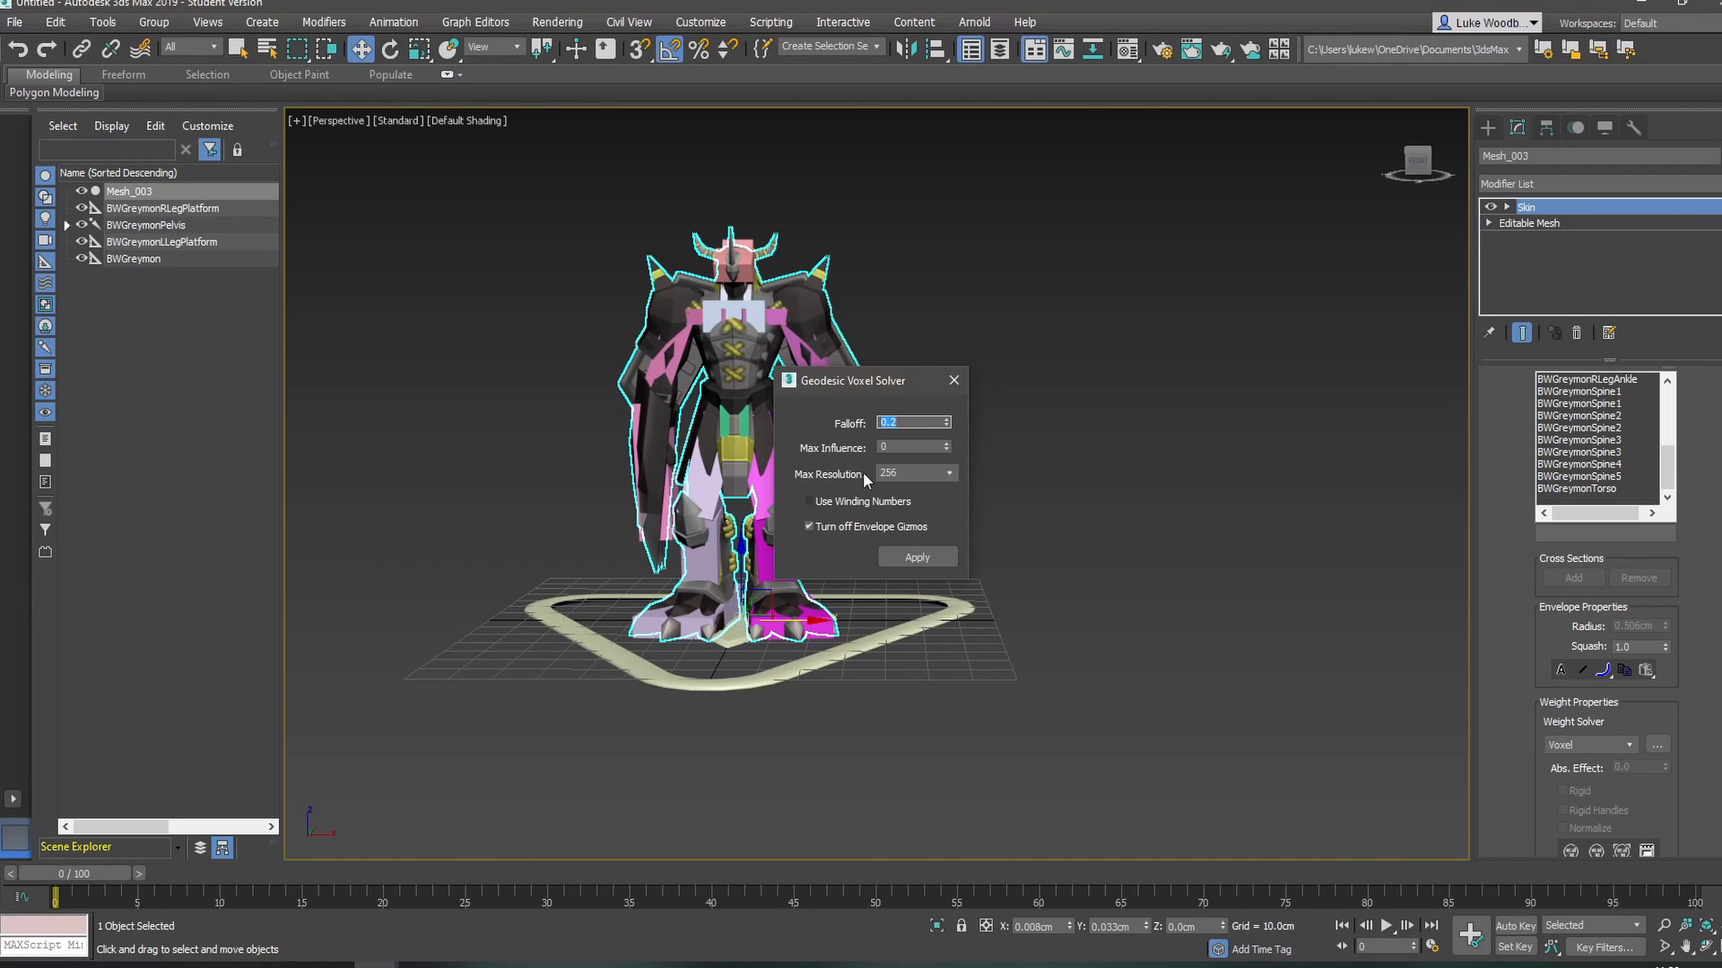
{"action": "left_click_drag", "start_coordinate": [846, 386], "coordinate": [981, 344]}
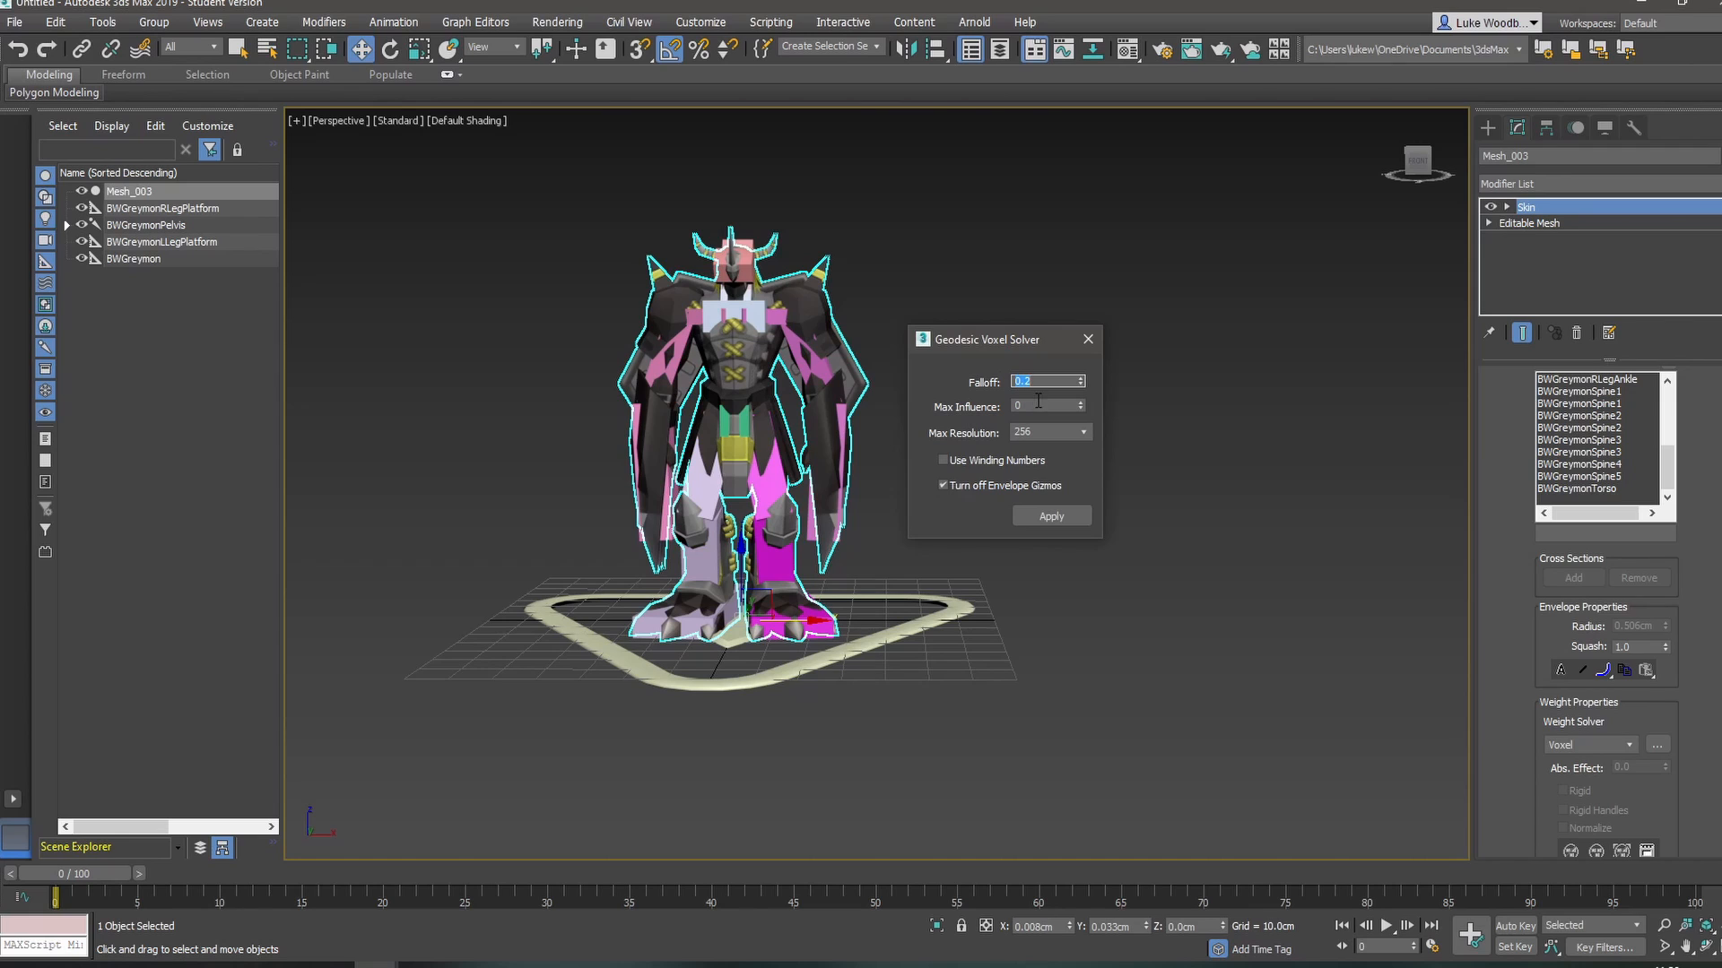
{"action": "left_click", "coordinate": [1081, 378]}
{"action": "left_click", "coordinate": [1081, 433]}
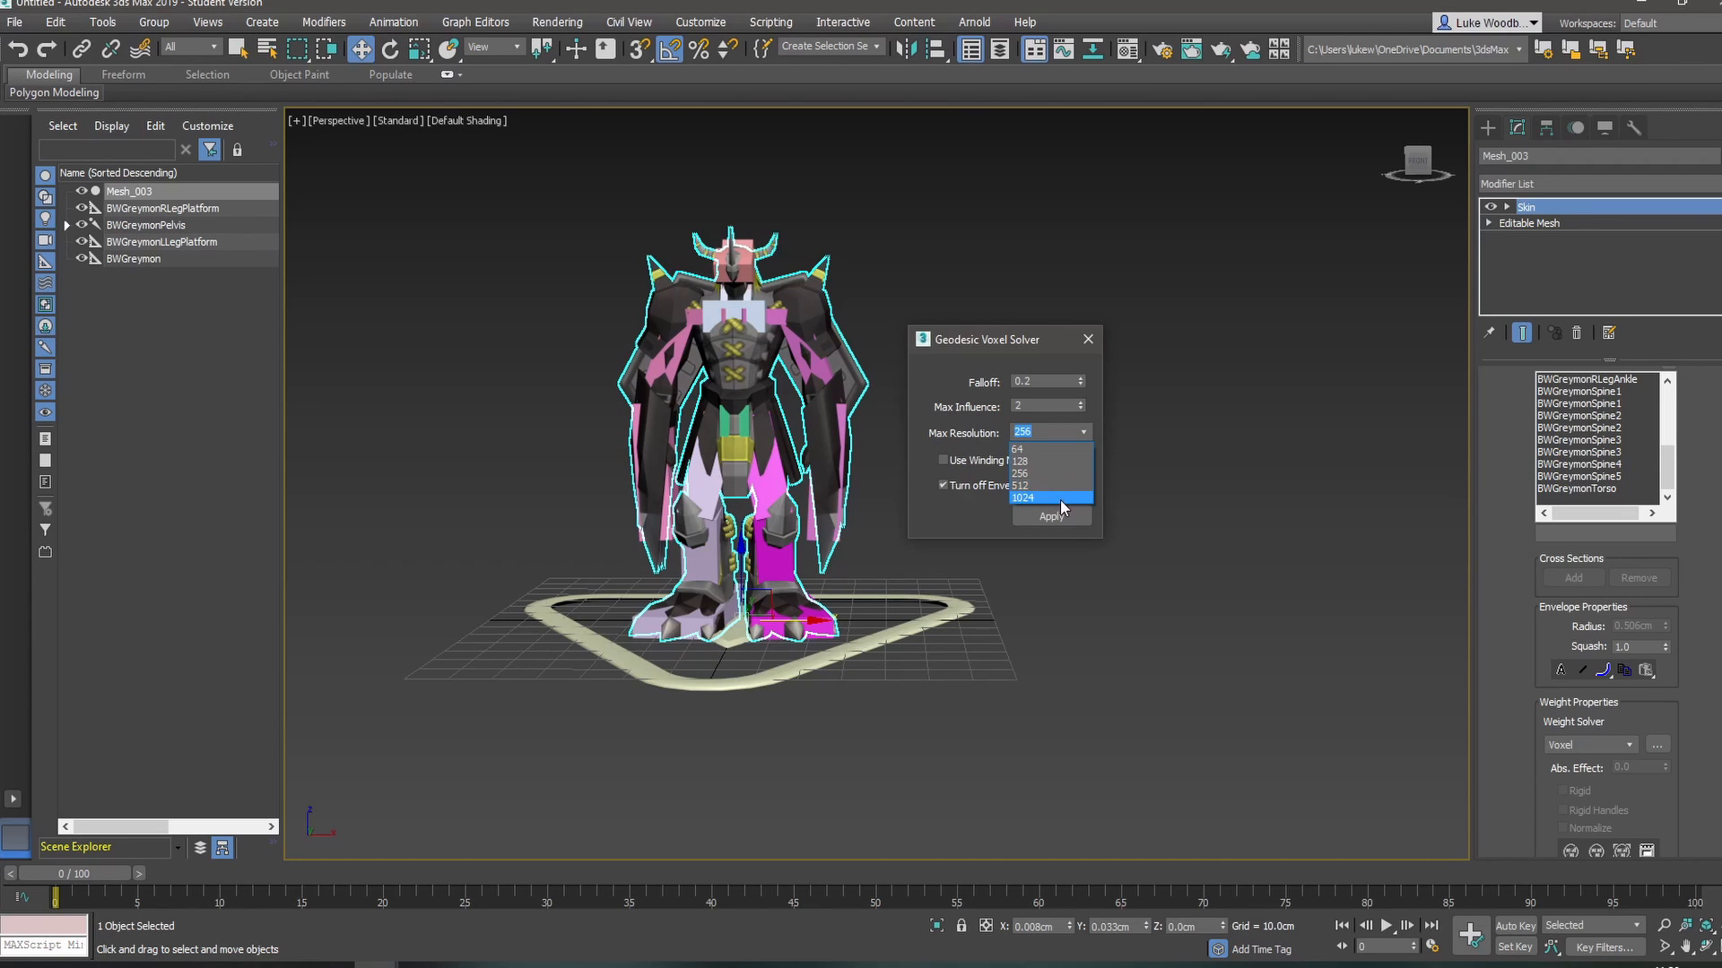
{"action": "left_click", "coordinate": [1060, 498]}
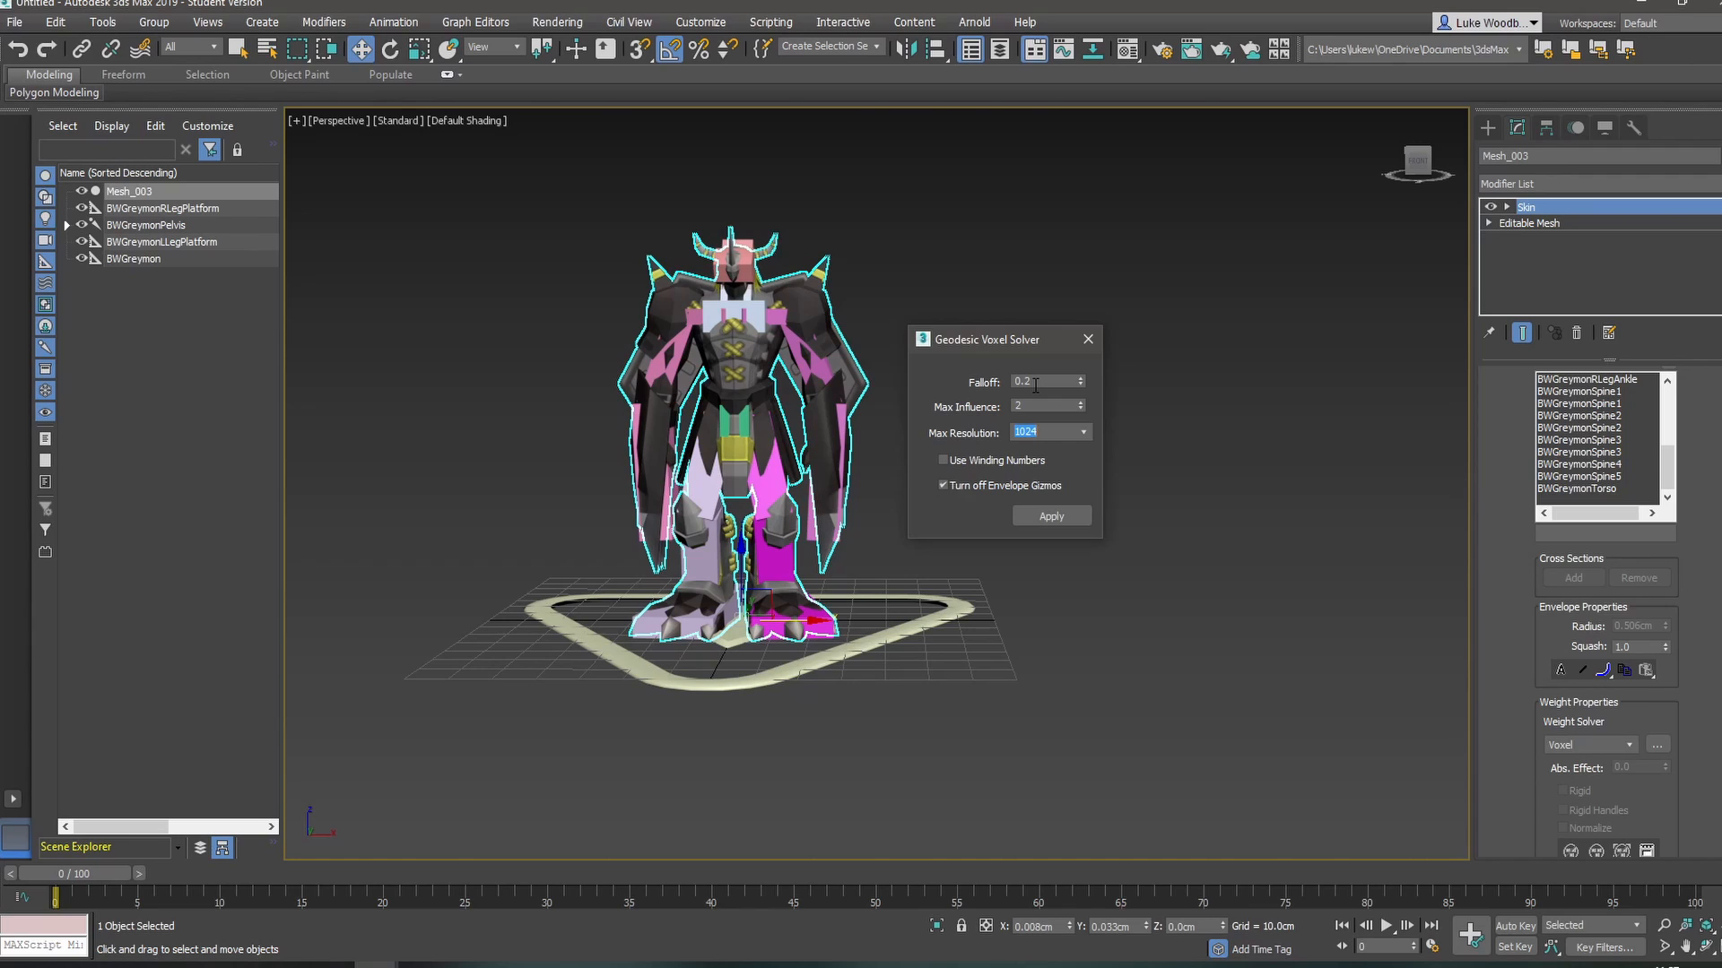
- Enable Use Winding Numbers, apply the Geodesic Voxel solver to the skin weights, and close its settings
{"action": "left_click", "coordinate": [991, 464]}
{"action": "left_click", "coordinate": [1052, 517]}
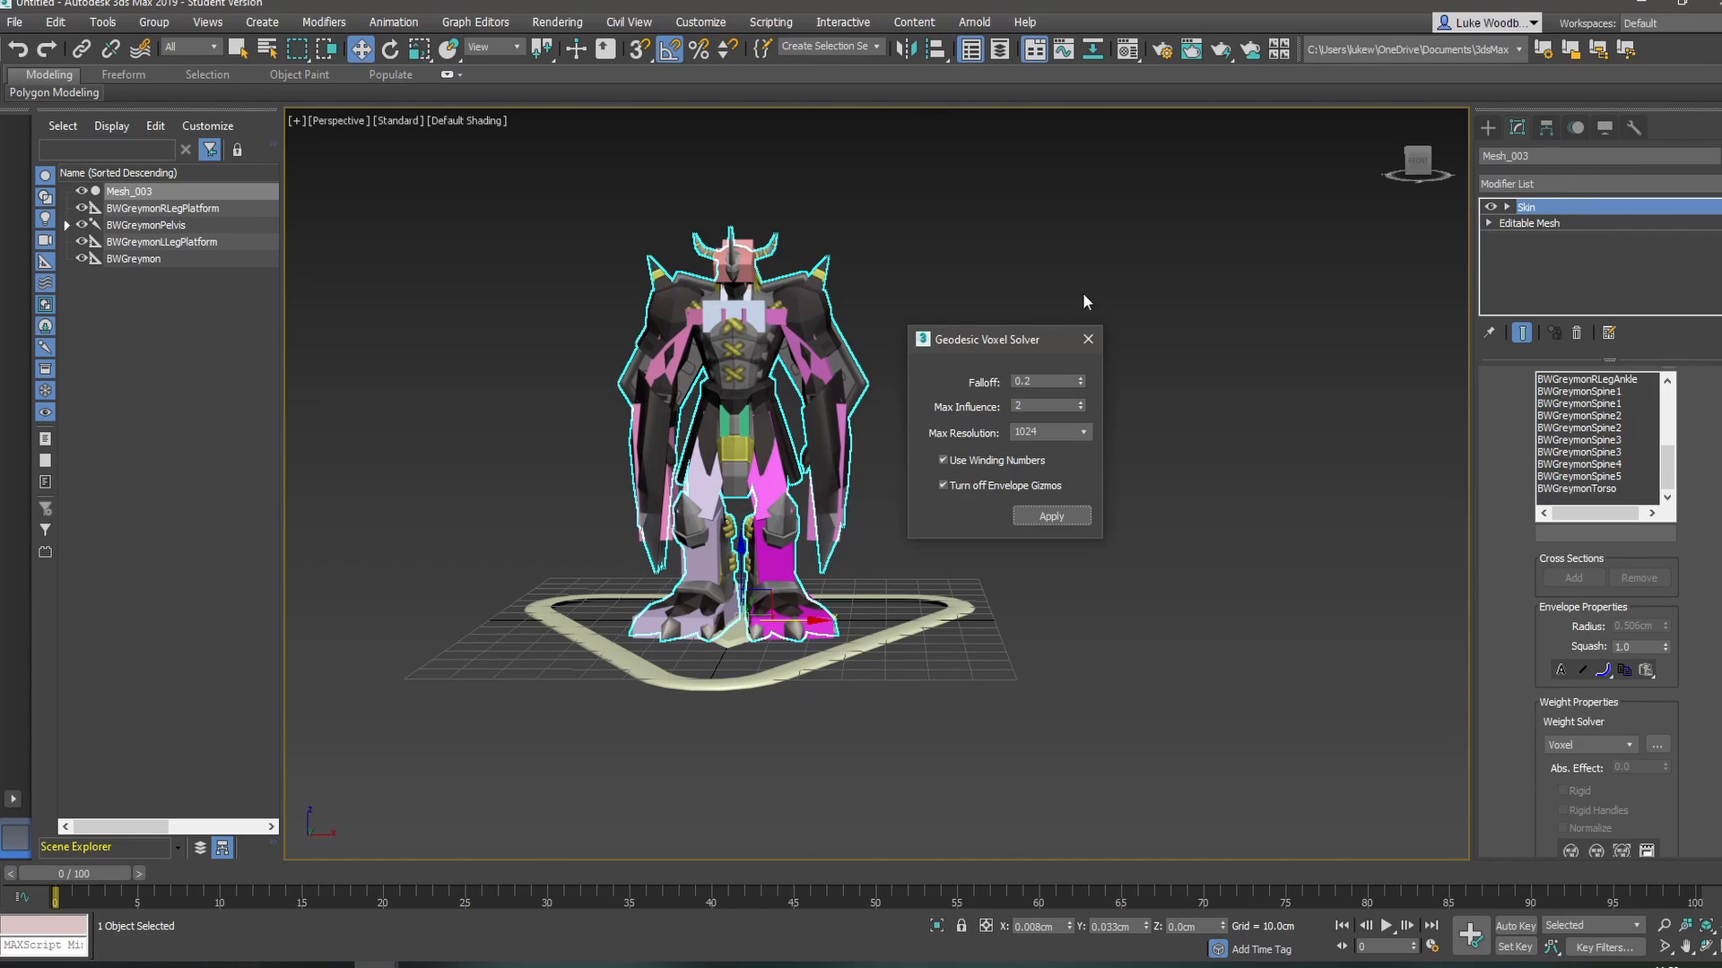
{"action": "left_click", "coordinate": [1087, 339]}
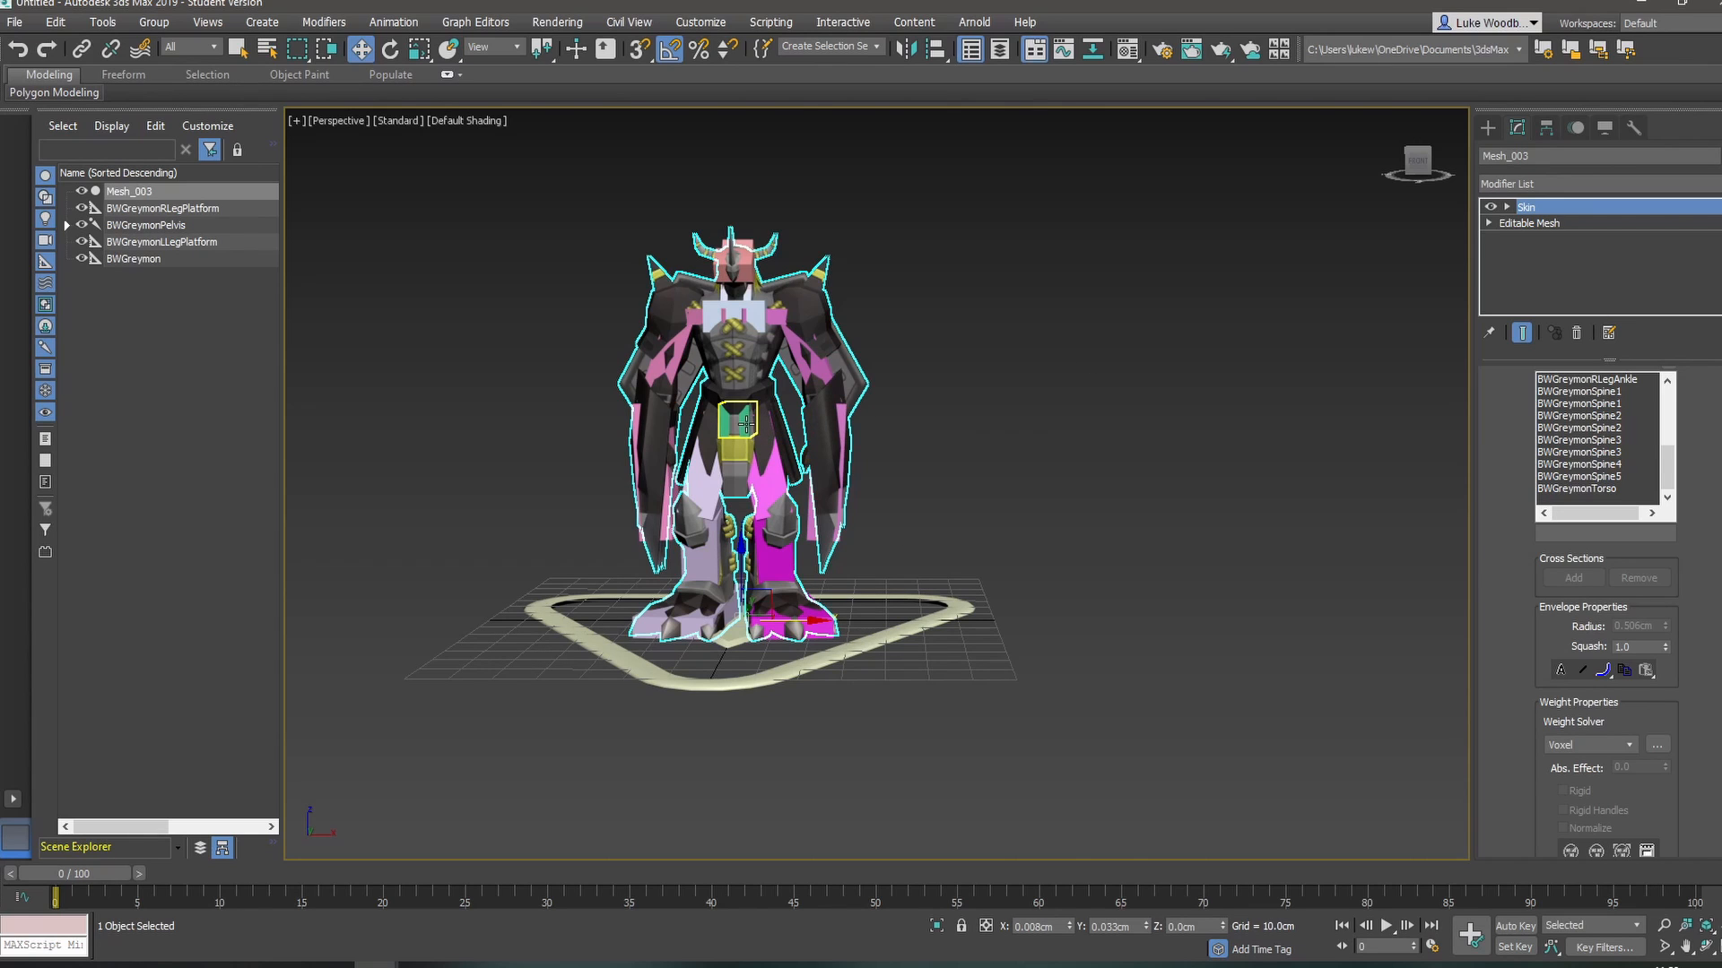
- Add an absolute animation layer to the CAT rig with the pelvis selected
{"action": "left_click", "coordinate": [746, 423]}
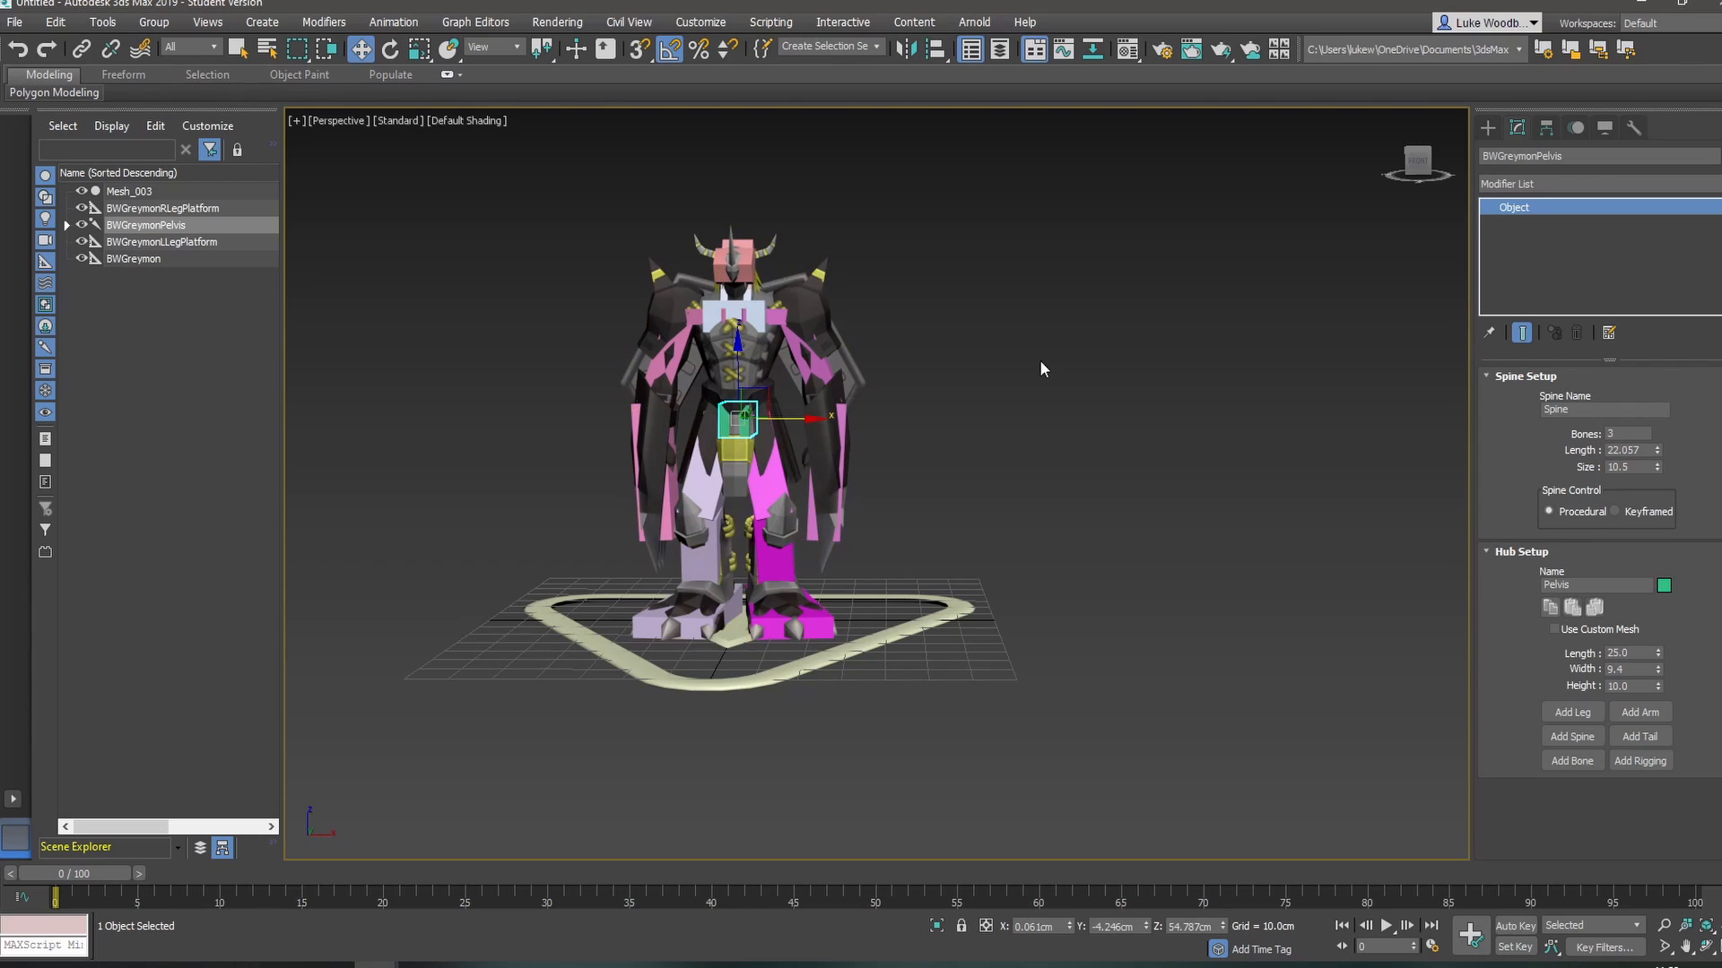
{"action": "left_click", "coordinate": [1576, 128]}
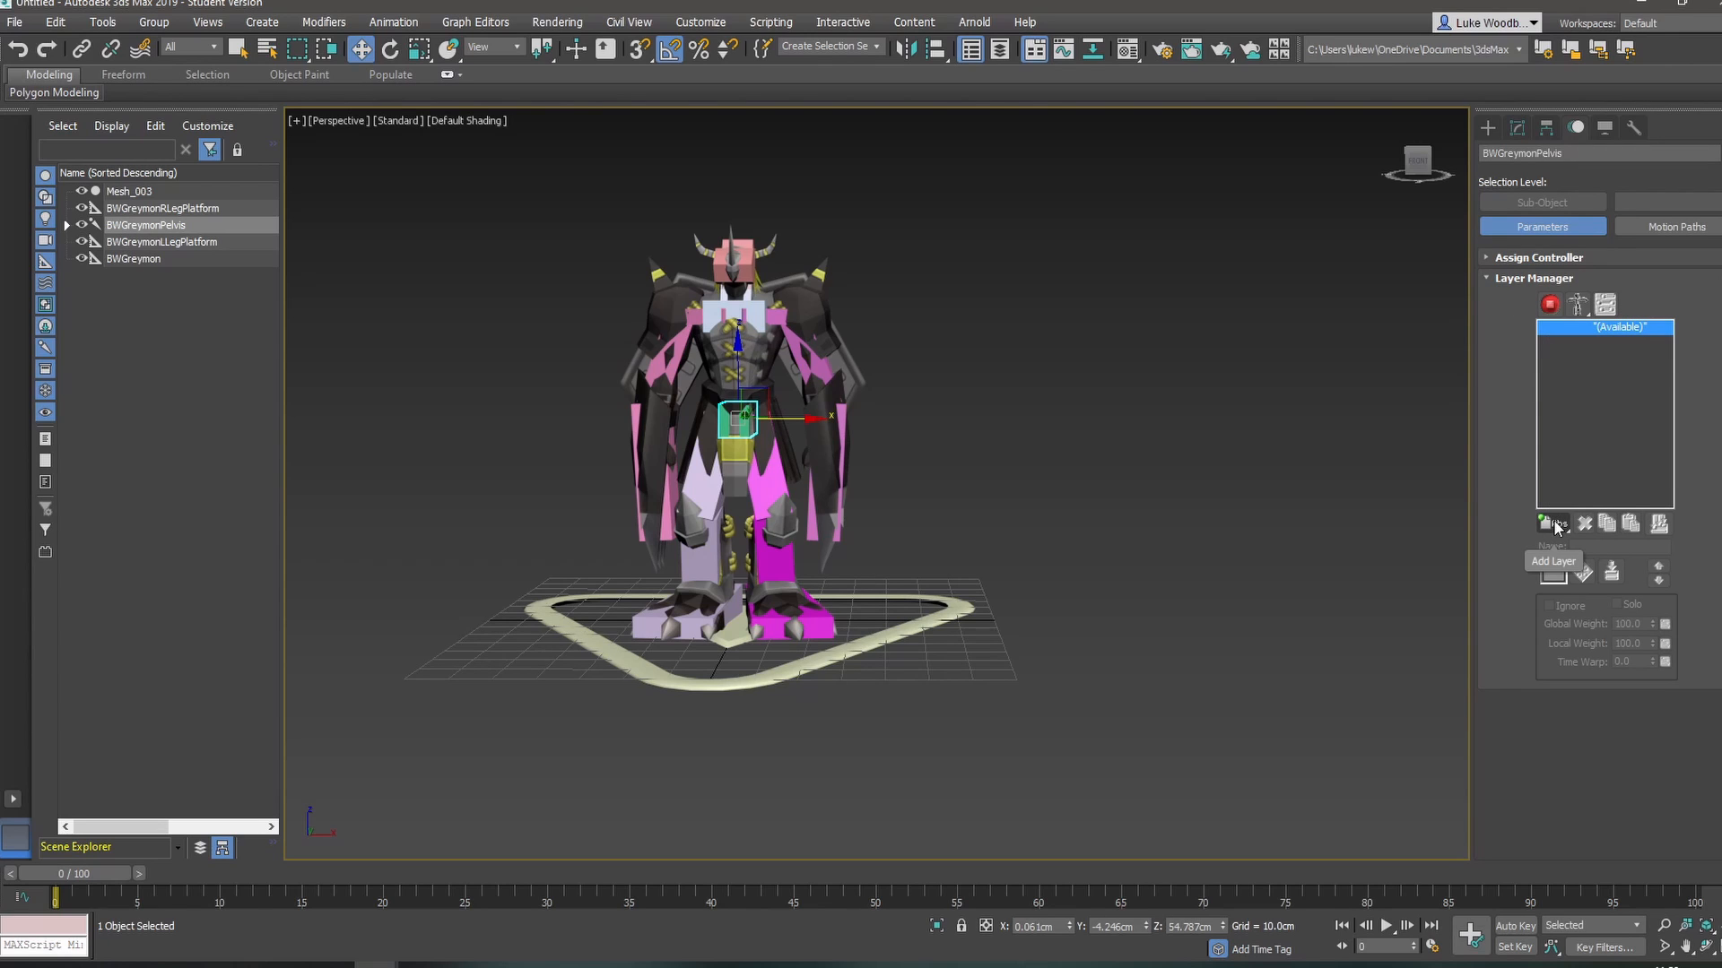
{"action": "left_click_drag", "start_coordinate": [1557, 528], "coordinate": [1559, 548]}
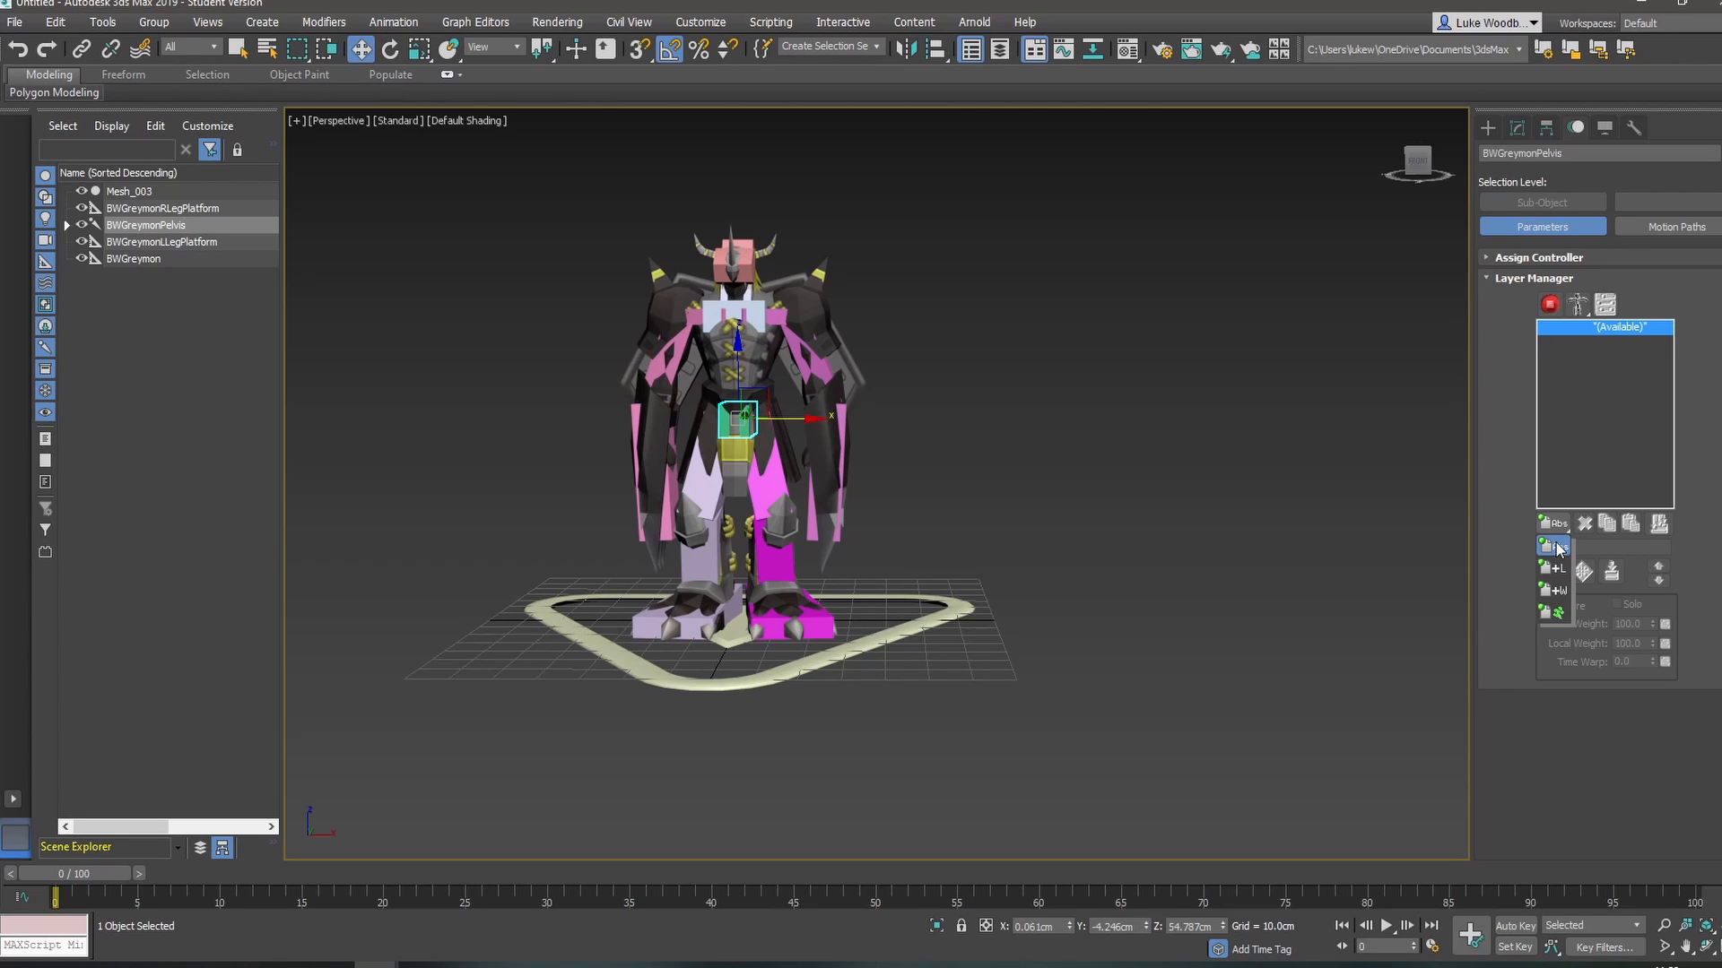
{"action": "mouse_move", "coordinate": [1557, 549]}
{"action": "left_mouse_down"}
{"action": "mouse_move", "coordinate": [1558, 615]}
{"action": "mouse_move", "coordinate": [1558, 550]}
{"action": "left_mouse_up"}
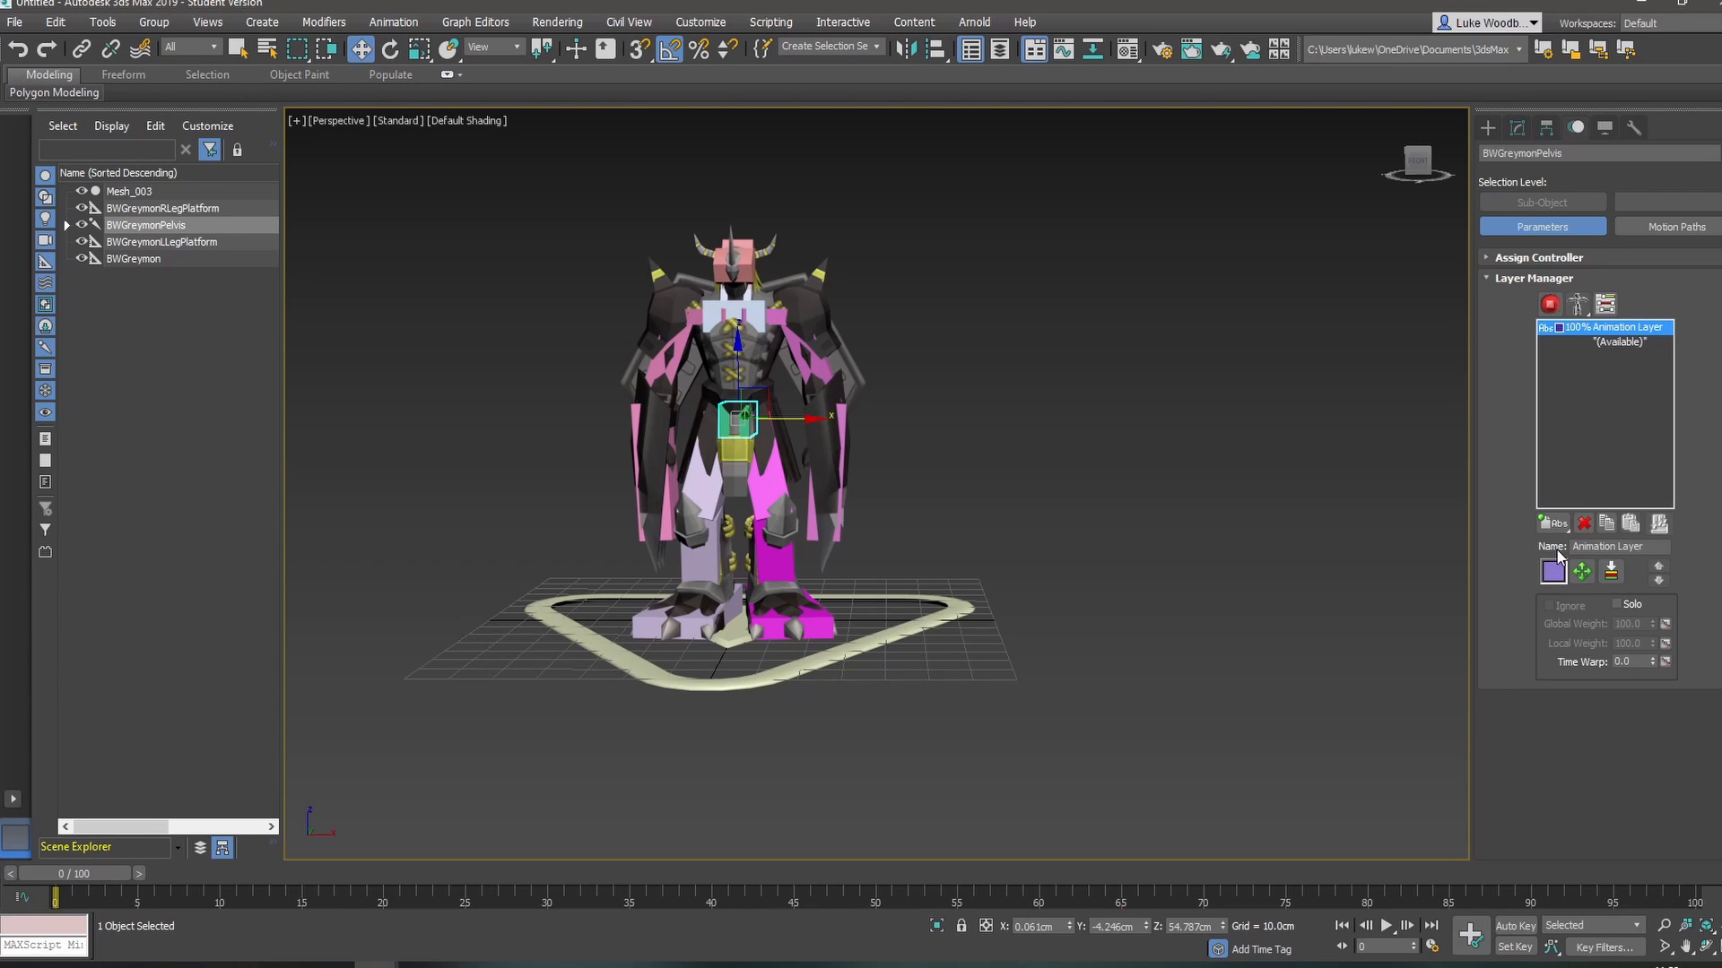
- Switch the CAT rig from setup to animation mode and lower the pelvis by about 6 cm to test the skinning
{"action": "left_click", "coordinate": [1550, 304]}
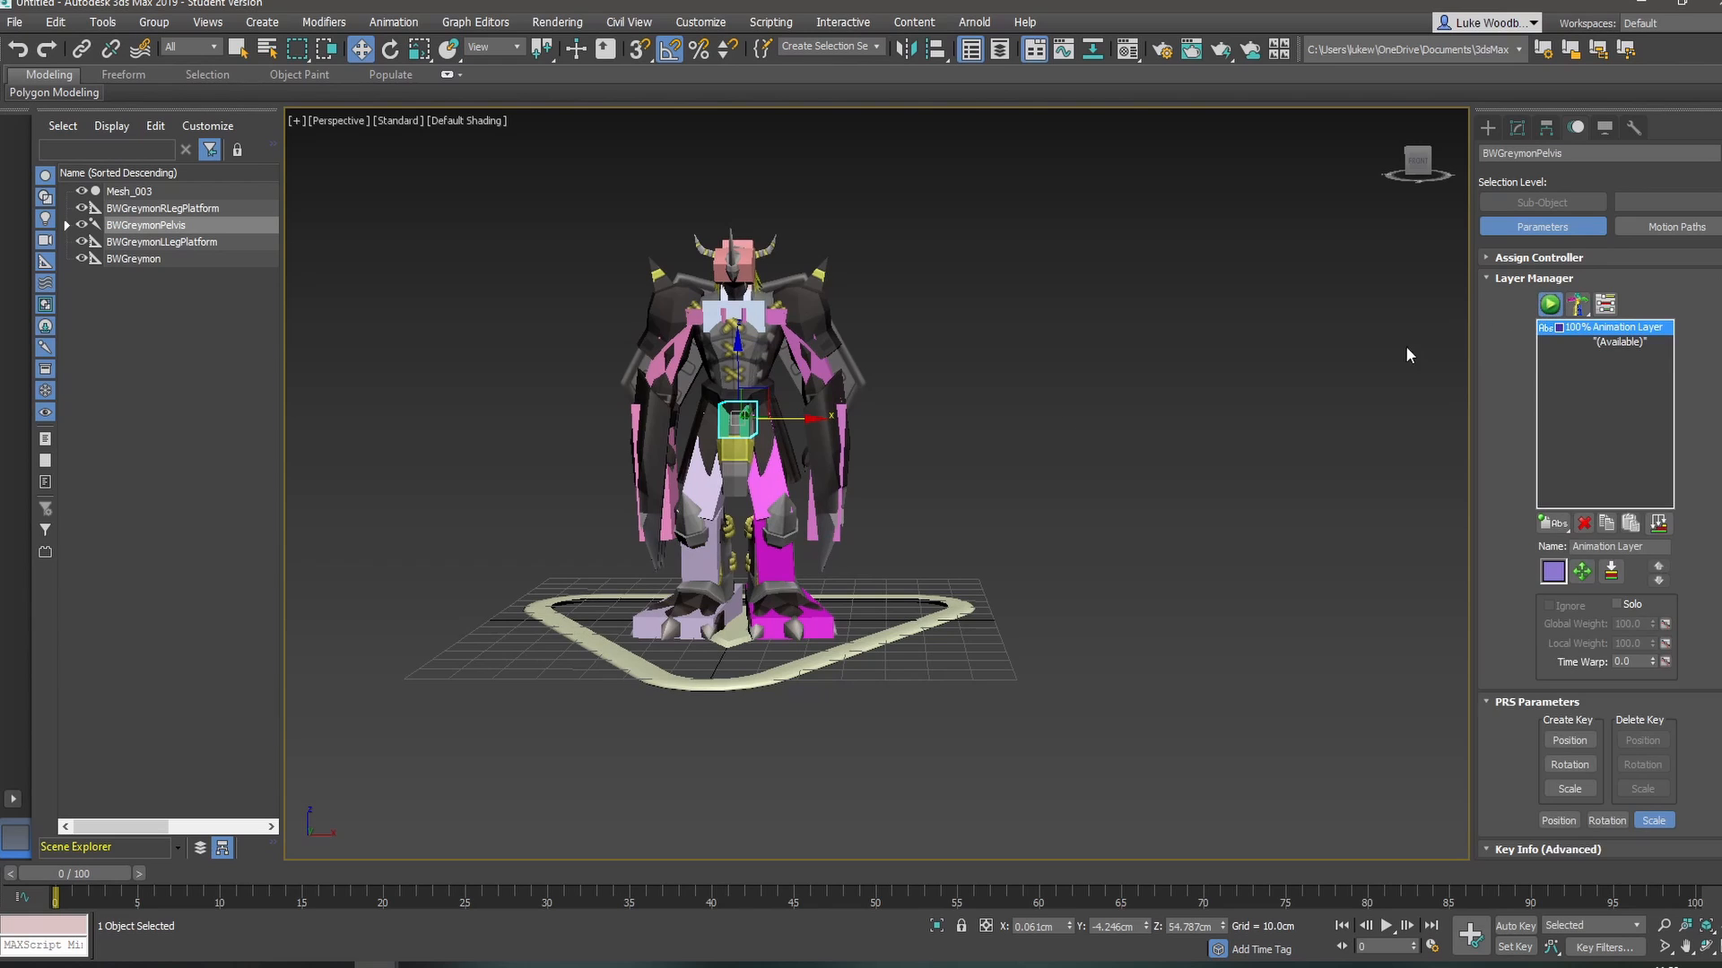
{"action": "mouse_move", "coordinate": [735, 369]}
{"action": "left_mouse_down"}
{"action": "mouse_move", "coordinate": [746, 407]}
{"action": "mouse_move", "coordinate": [747, 390]}
{"action": "left_mouse_up"}
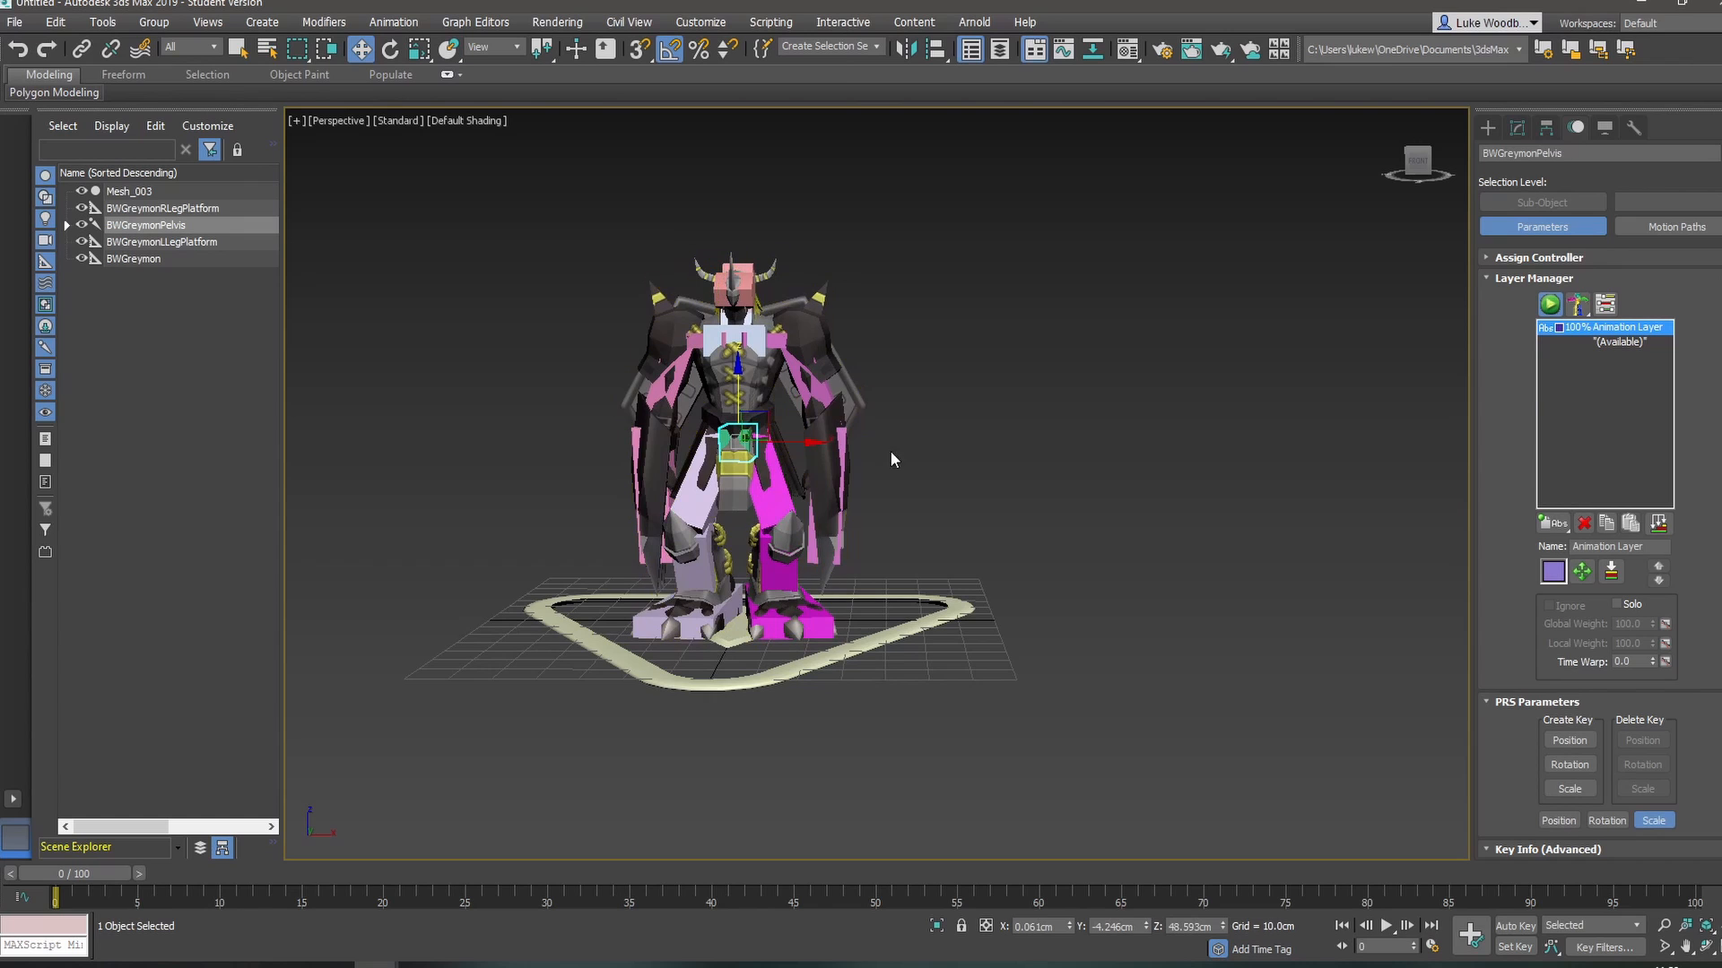